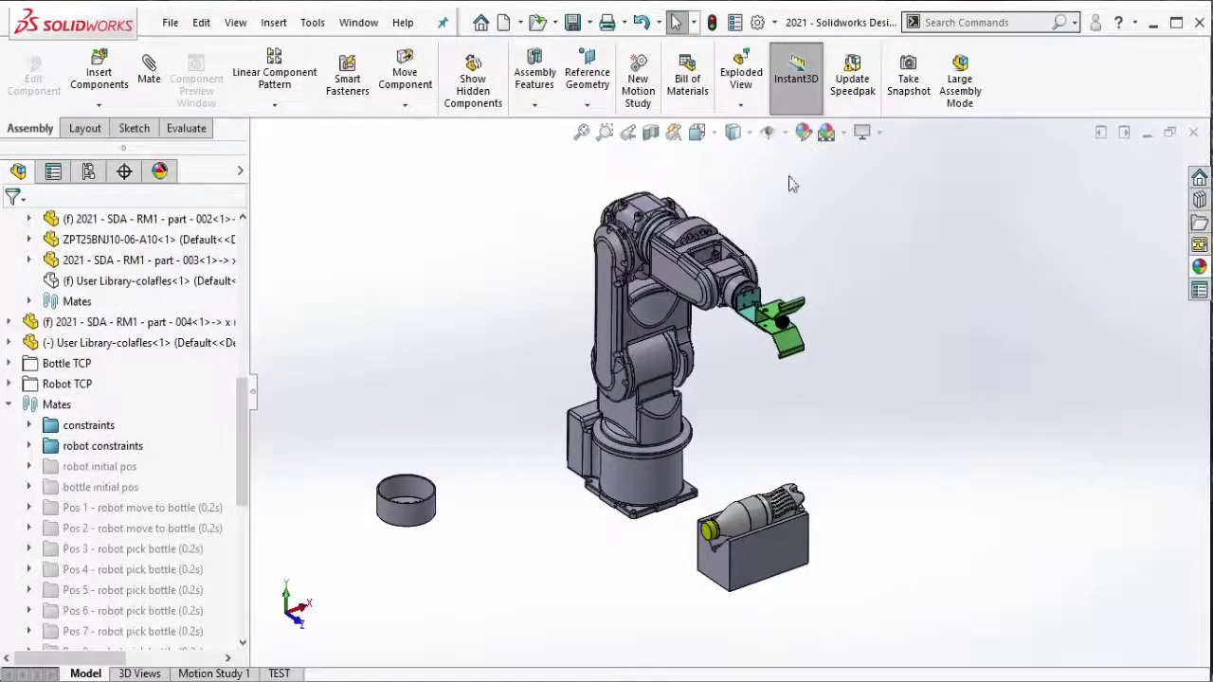
Step: Start a new motion study and rename the Motion Study 2 tab to 'TEST 2'
{"action": "left_click", "coordinate": [640, 85]}
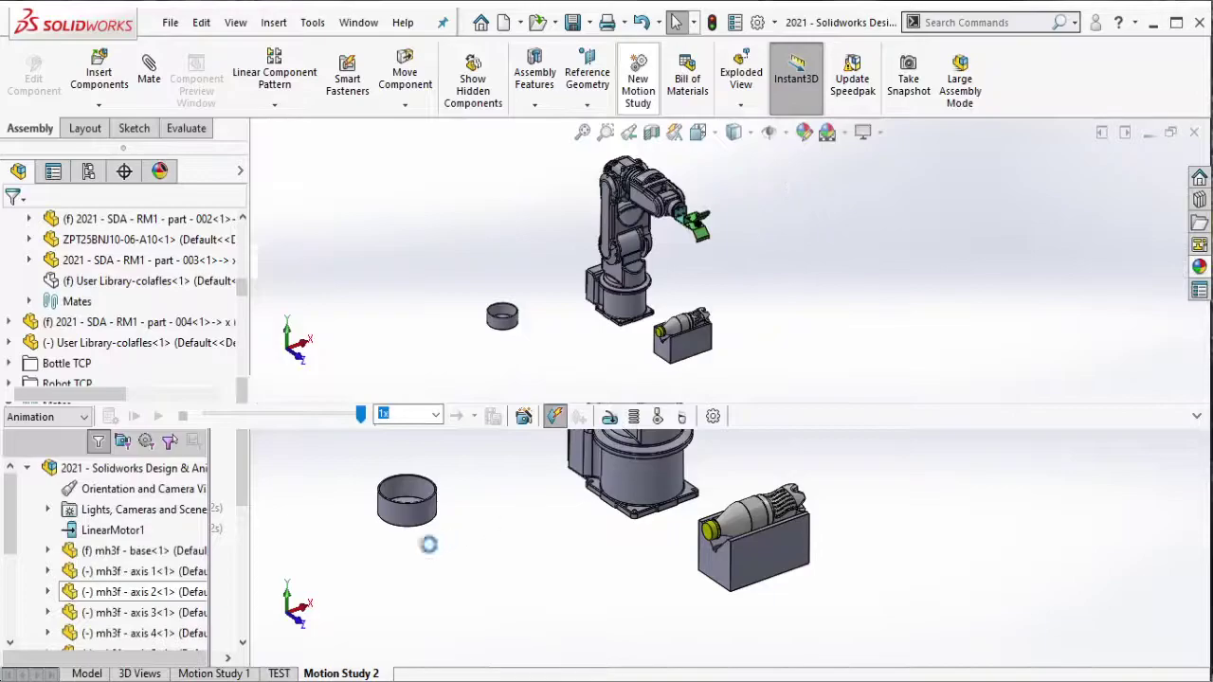
{"action": "right_click", "coordinate": [303, 671]}
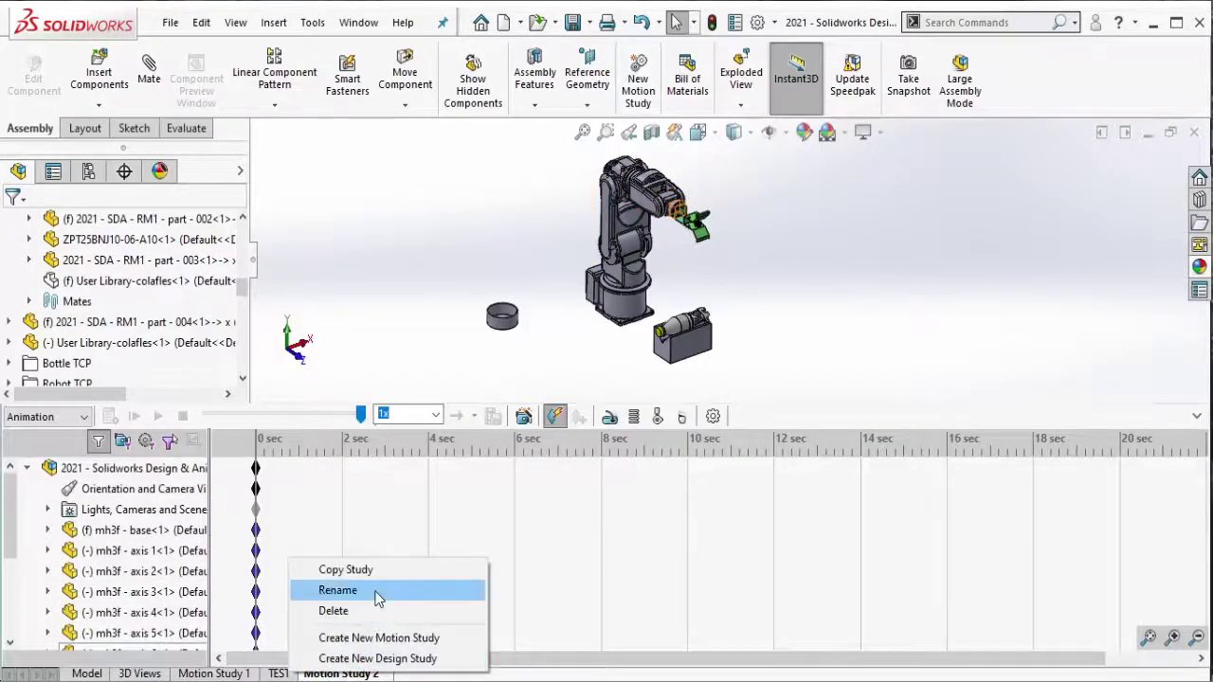
{"action": "left_click", "coordinate": [374, 599]}
{"action": "type", "text": "TEST 2"}
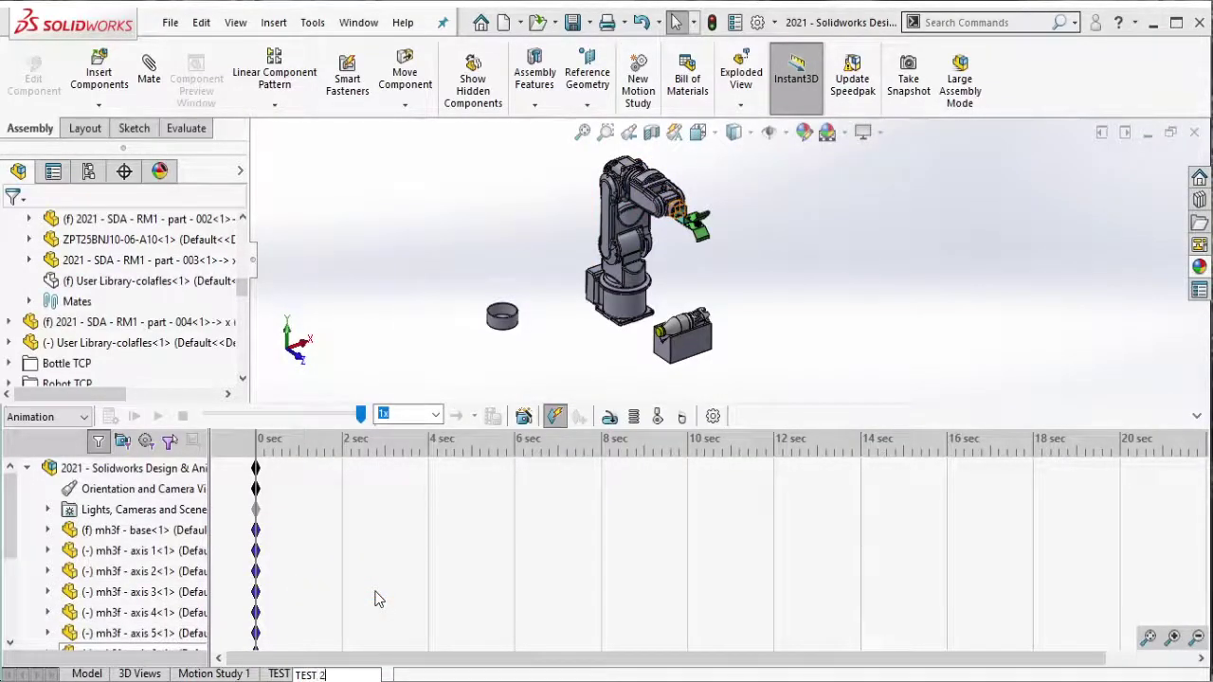
{"action": "key", "text": "Return"}
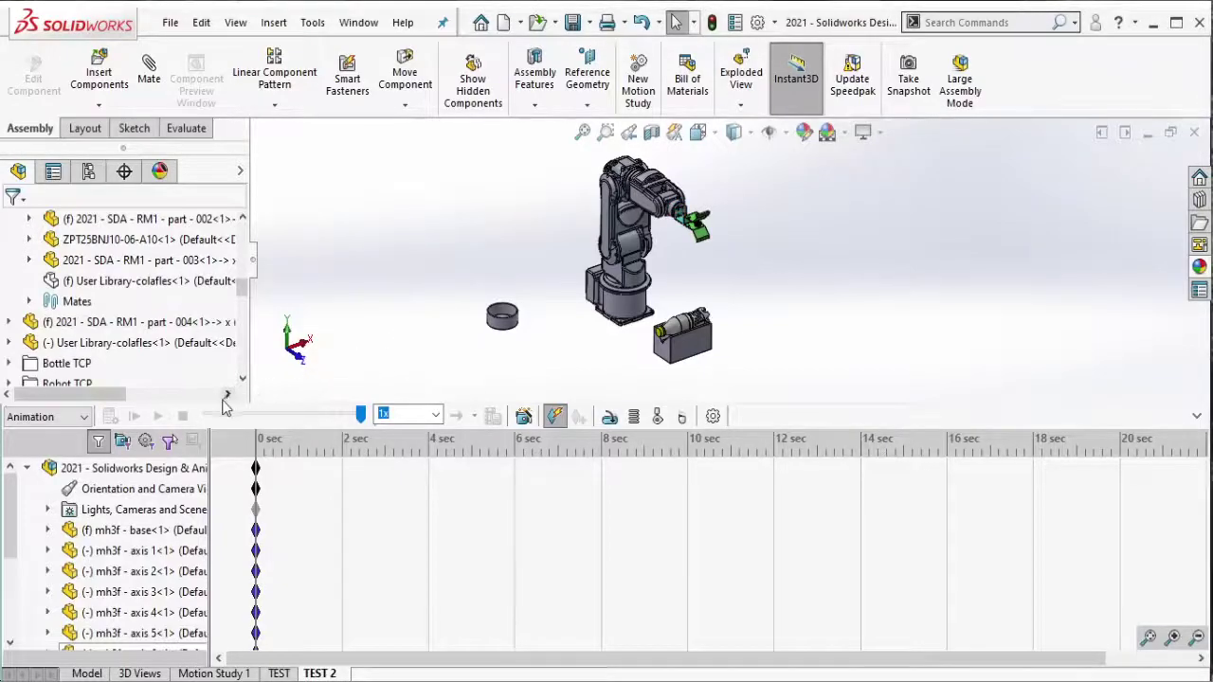
Step: Enlarge the model view, zoom the timeline in, and move the top key to about 0.5 sec
{"action": "left_click", "coordinate": [227, 468]}
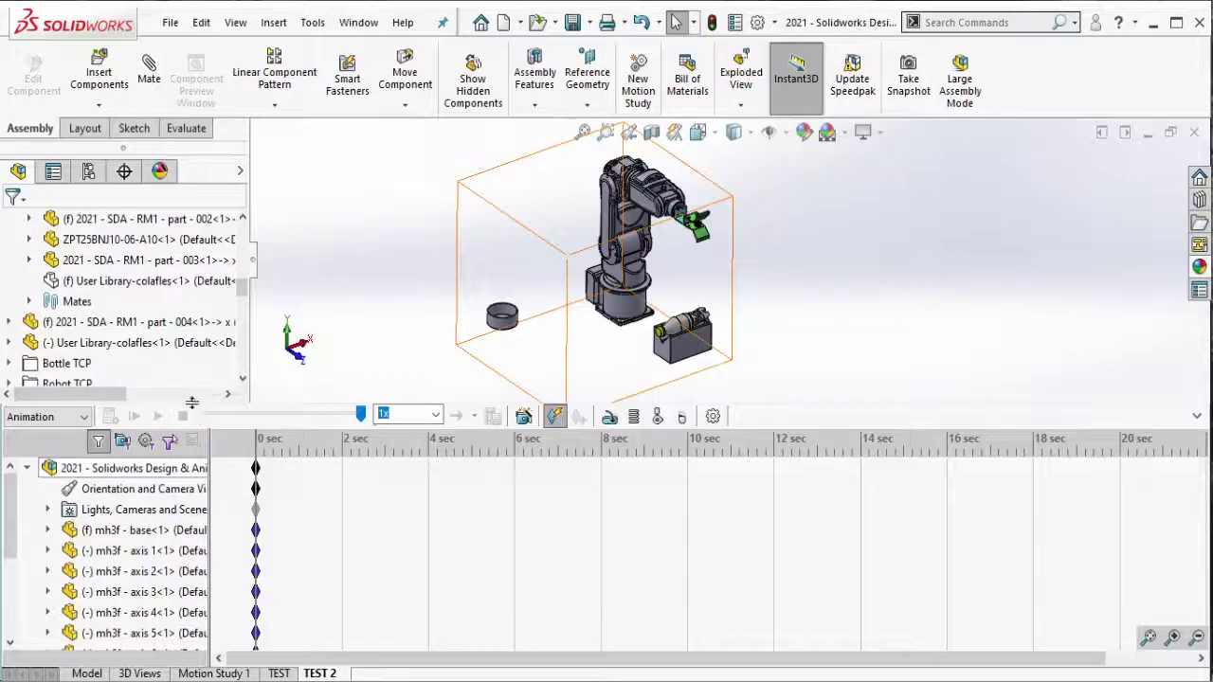
{"action": "left_click_drag", "start_coordinate": [189, 403], "coordinate": [199, 485]}
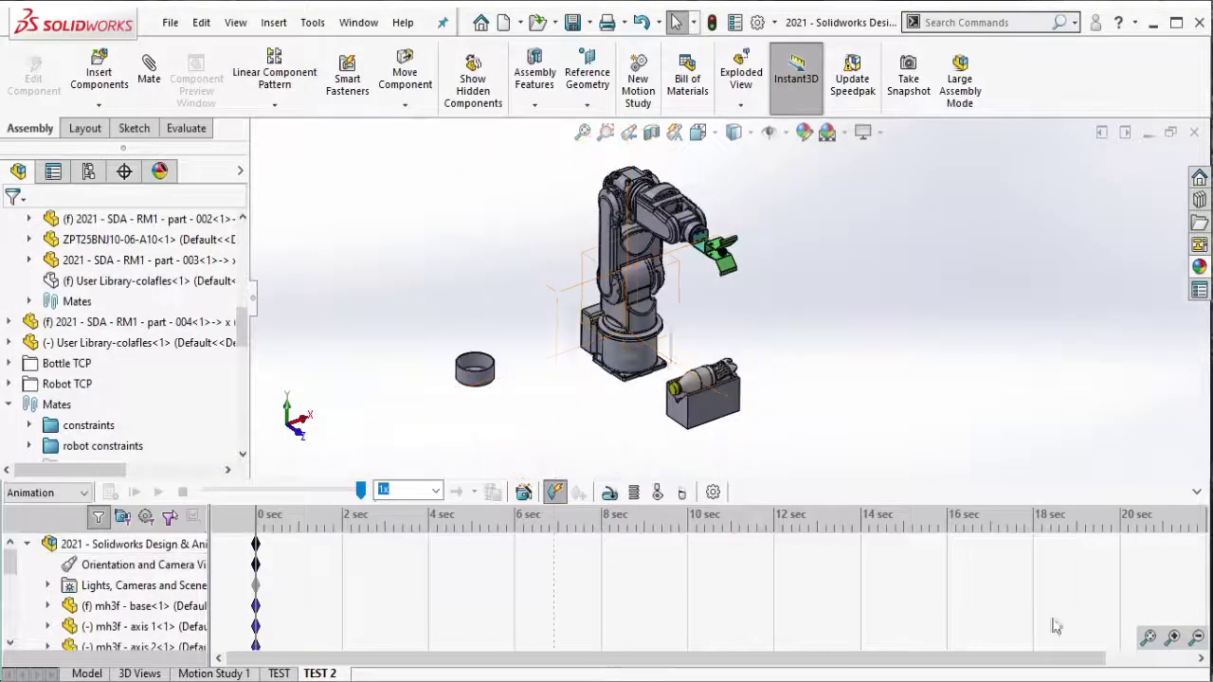
{"action": "left_click", "coordinate": [1173, 637]}
{"action": "left_click", "coordinate": [1172, 637]}
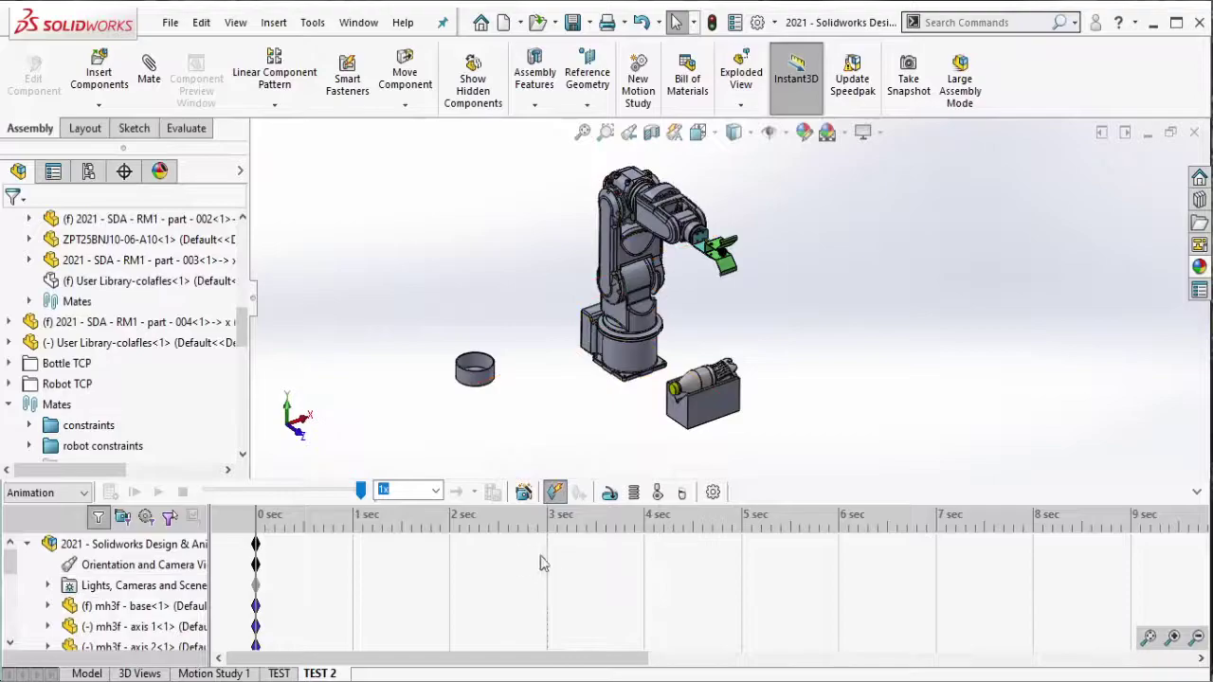
{"action": "mouse_move", "coordinate": [254, 542]}
{"action": "left_mouse_down"}
{"action": "mouse_move", "coordinate": [349, 563]}
{"action": "mouse_move", "coordinate": [303, 563]}
{"action": "left_mouse_up"}
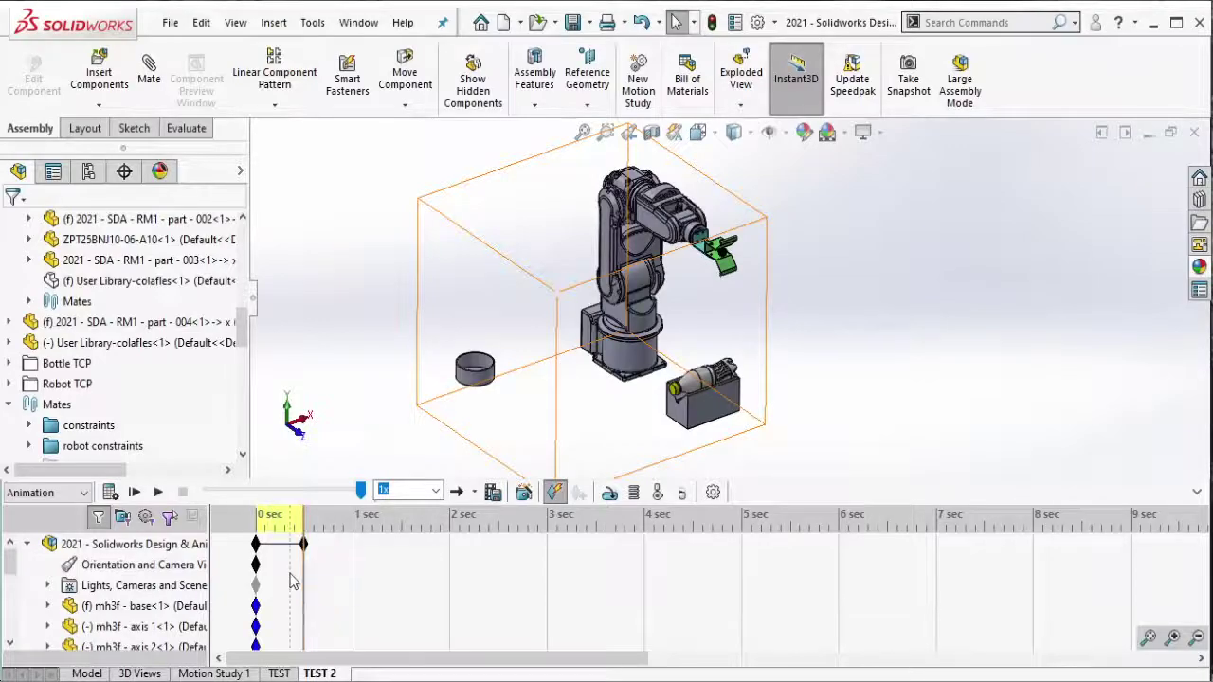
{"action": "scroll", "coordinate": [294, 582], "scroll_direction": "down", "scroll_amount": 3}
{"action": "scroll", "coordinate": [294, 582], "scroll_direction": "up", "scroll_amount": 3}
{"action": "scroll", "coordinate": [296, 579], "scroll_direction": "down", "scroll_amount": 3}
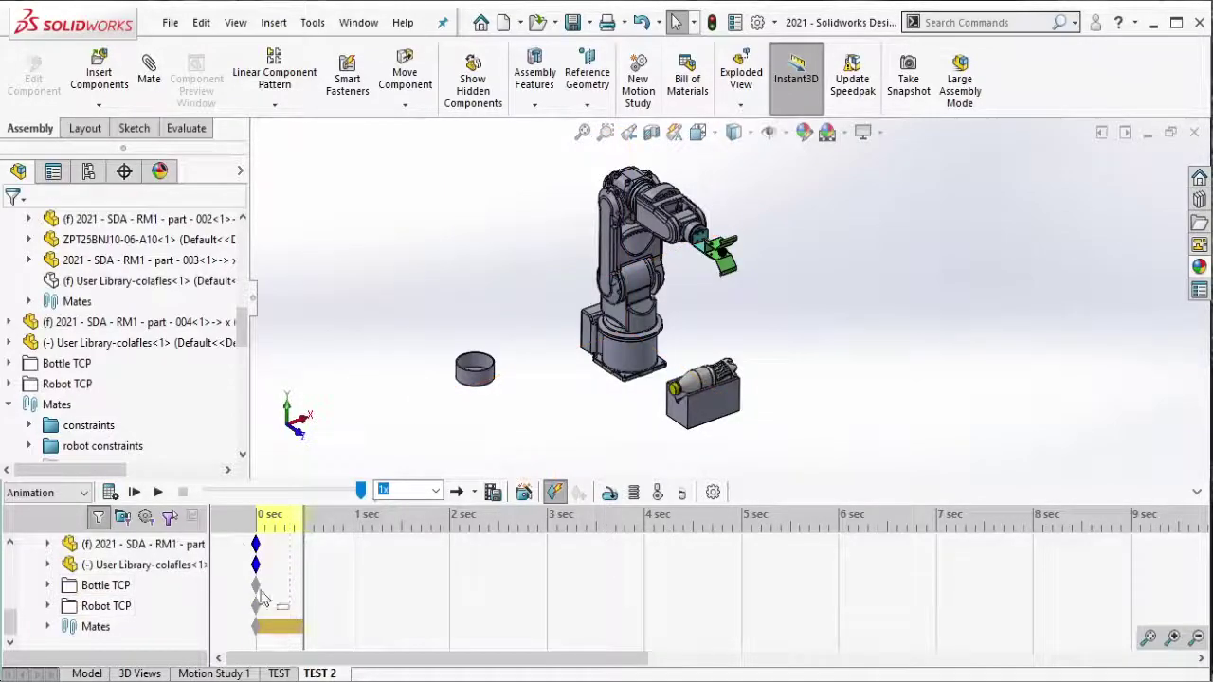
{"action": "scroll", "coordinate": [284, 569], "scroll_direction": "up", "scroll_amount": 3}
Step: Copy the robot base row's keys and place keys at the time bar
{"action": "left_click", "coordinate": [242, 616]}
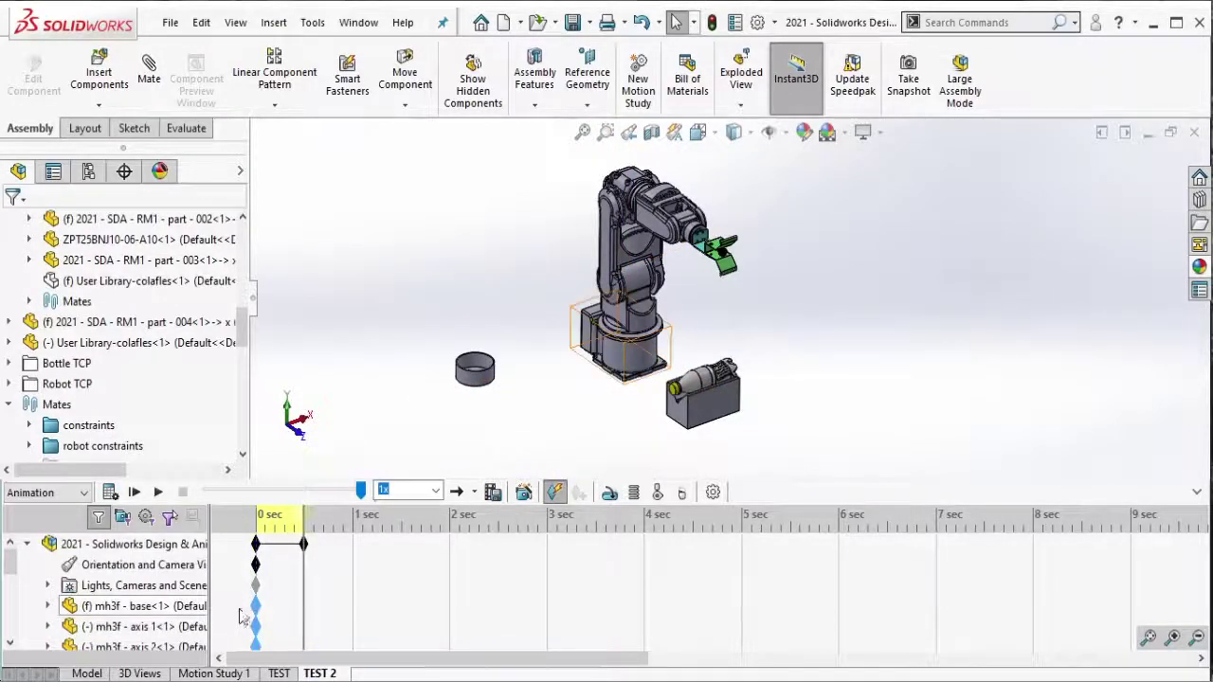
{"action": "right_click", "coordinate": [262, 614]}
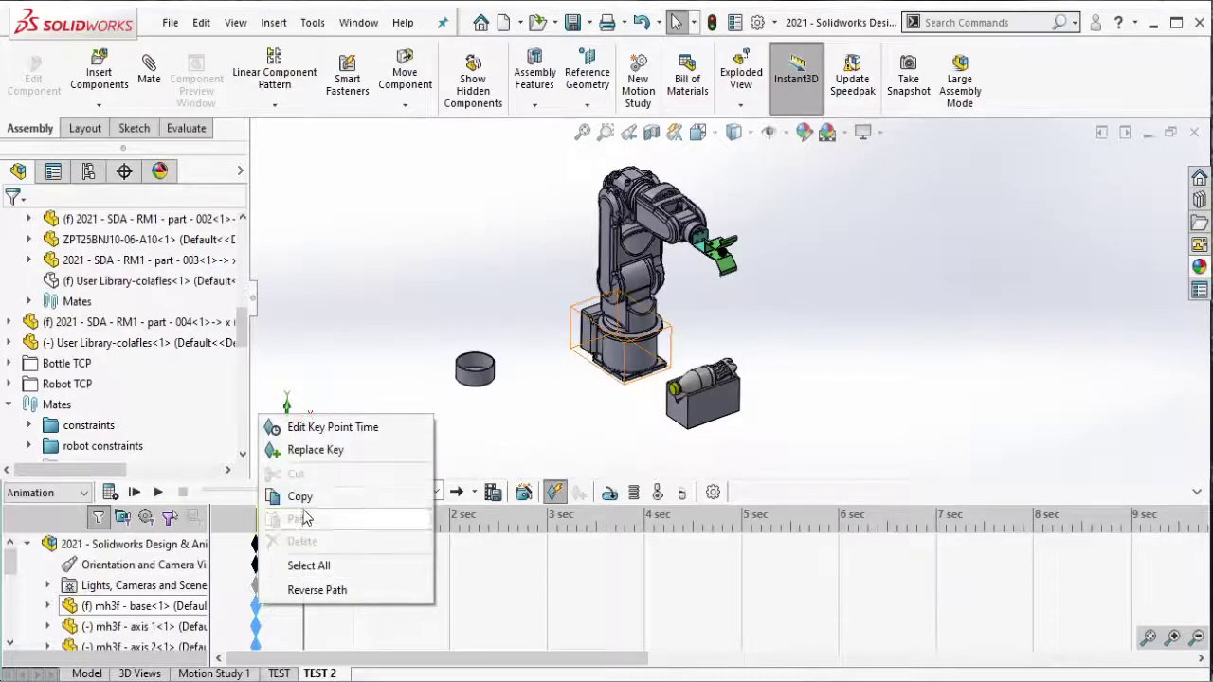
{"action": "left_click", "coordinate": [300, 496]}
{"action": "right_click", "coordinate": [305, 568]}
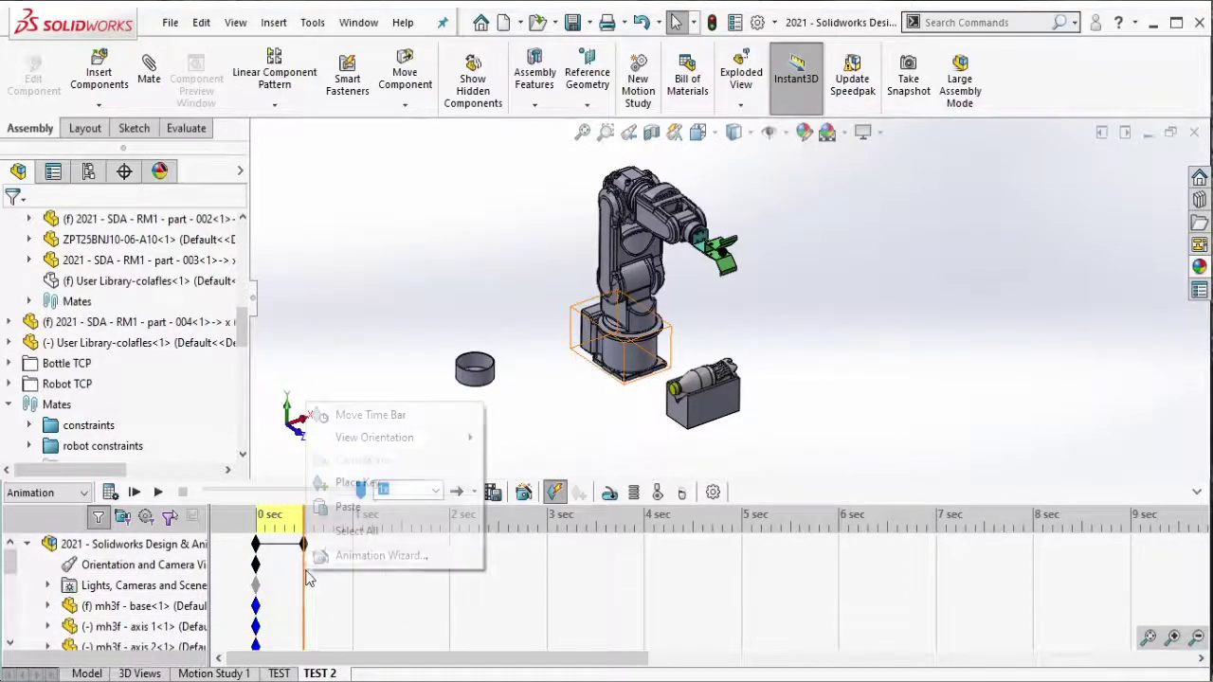
{"action": "left_click", "coordinate": [357, 482]}
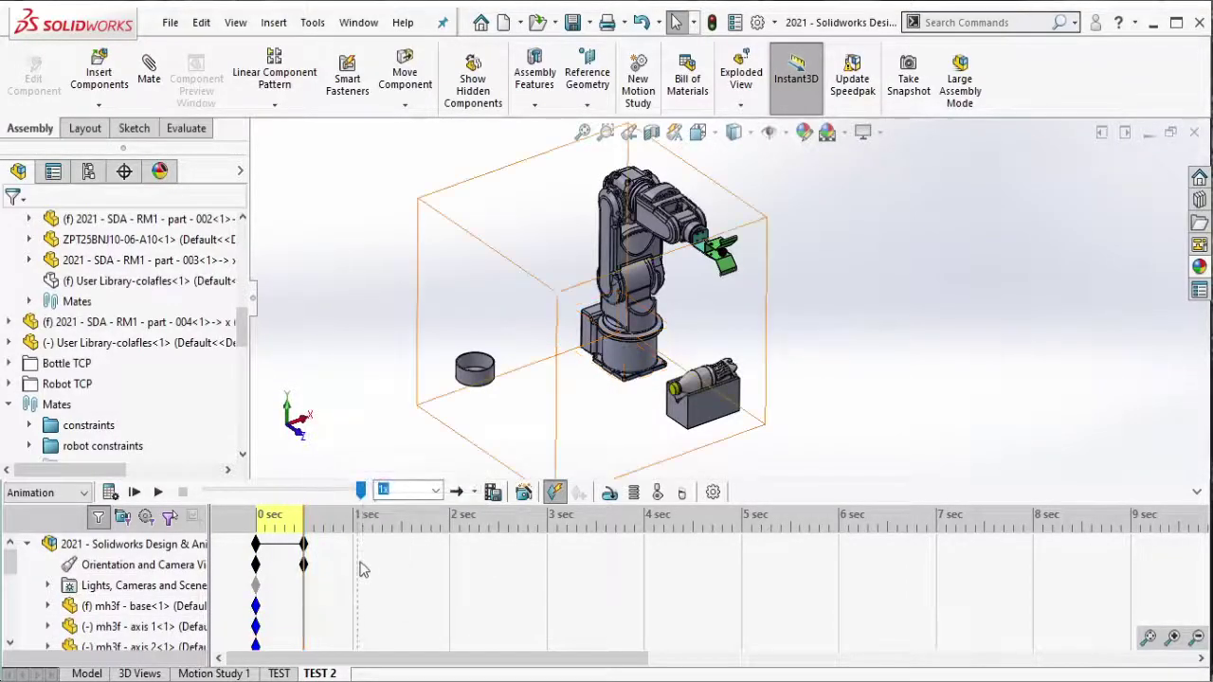
Step: Delete the two extra keys, then place keys at 0.5 sec in every row
{"action": "right_click", "coordinate": [305, 566]}
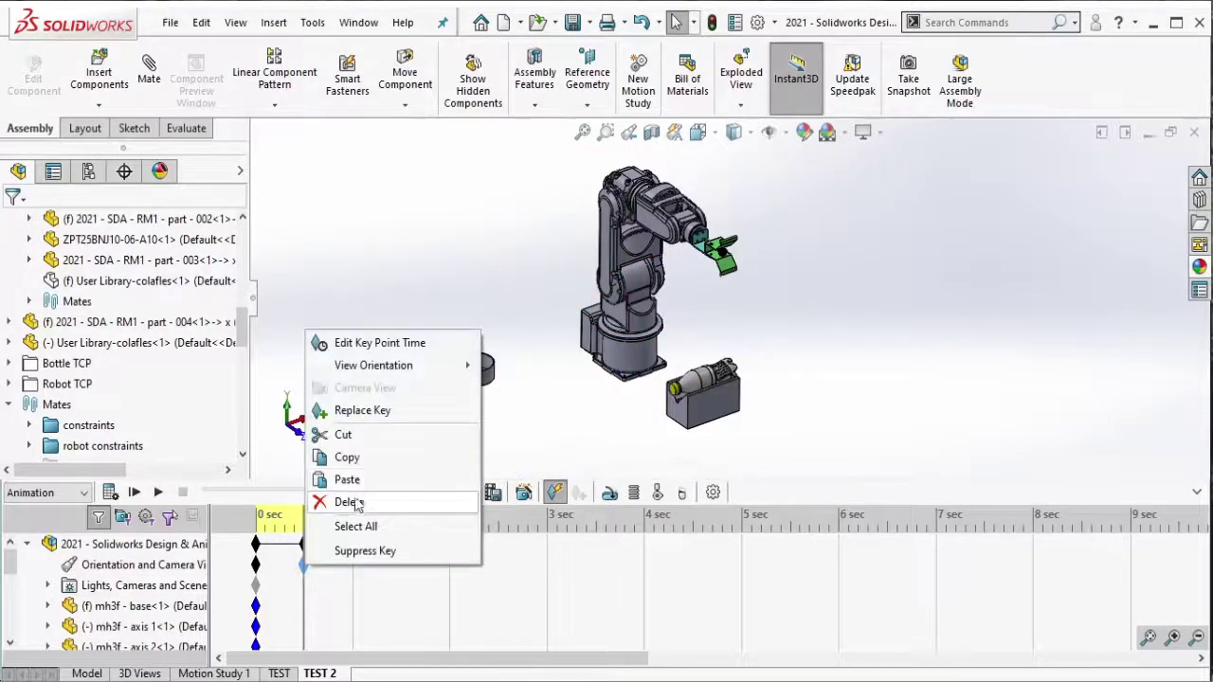
{"action": "left_click", "coordinate": [347, 499]}
{"action": "right_click", "coordinate": [304, 615]}
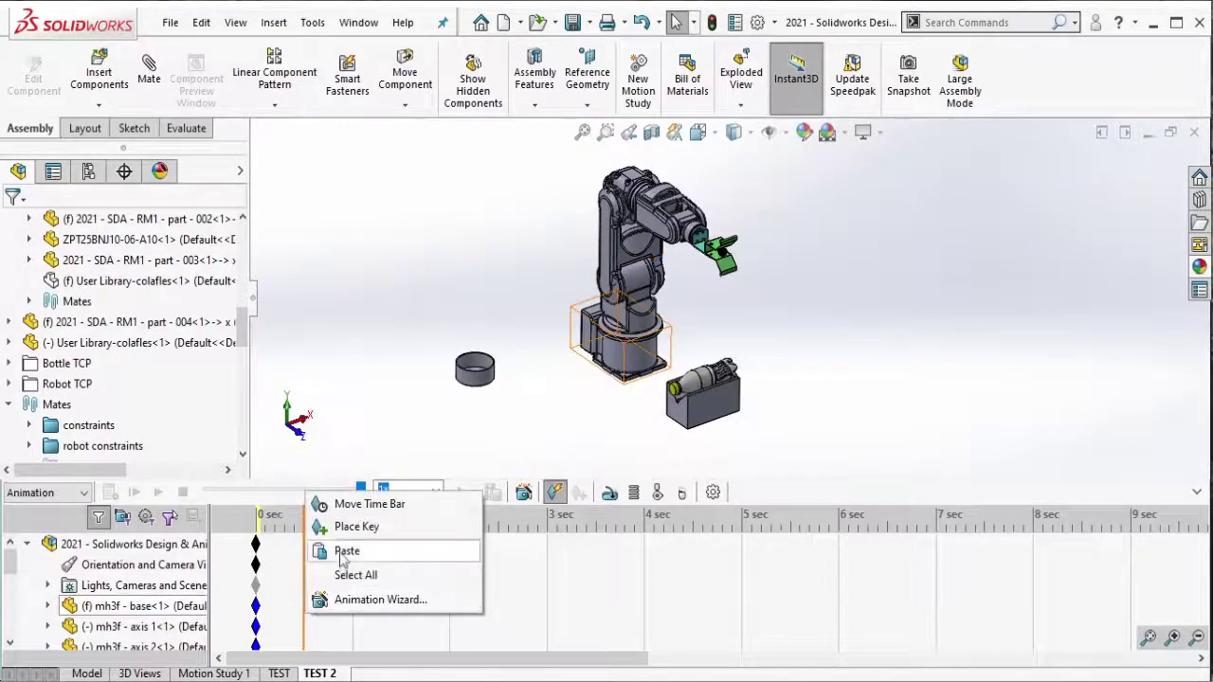
{"action": "left_click", "coordinate": [351, 524]}
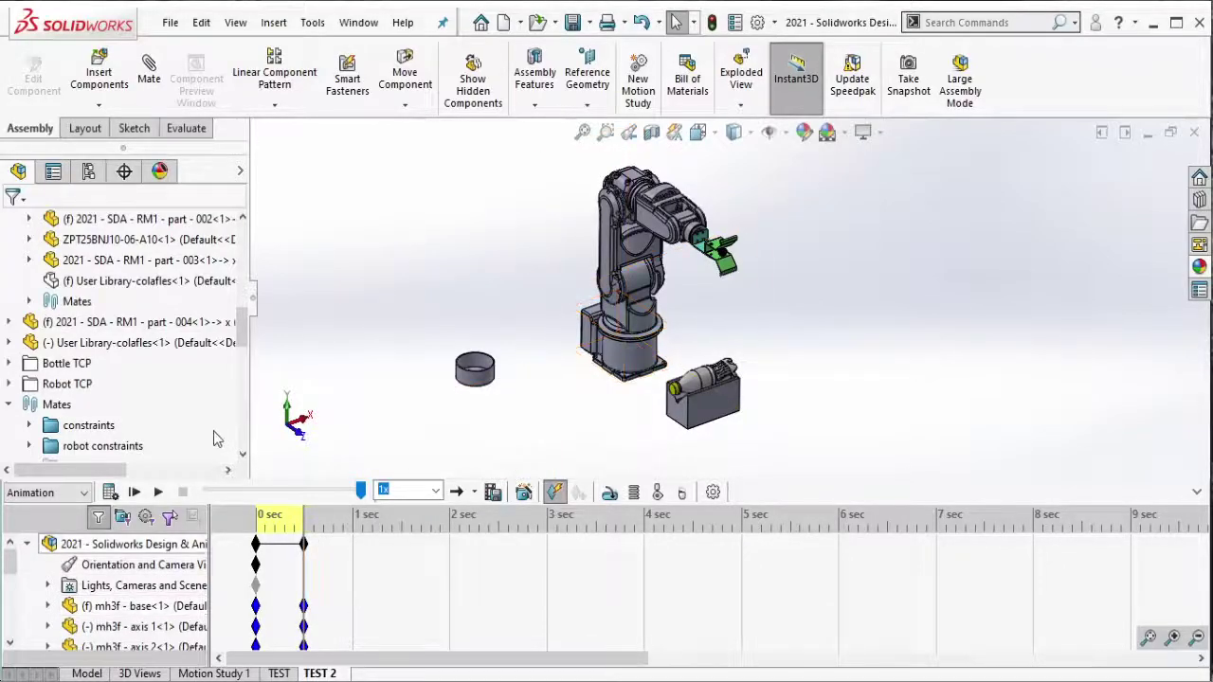
{"action": "scroll", "coordinate": [217, 432], "scroll_direction": "down", "scroll_amount": 1}
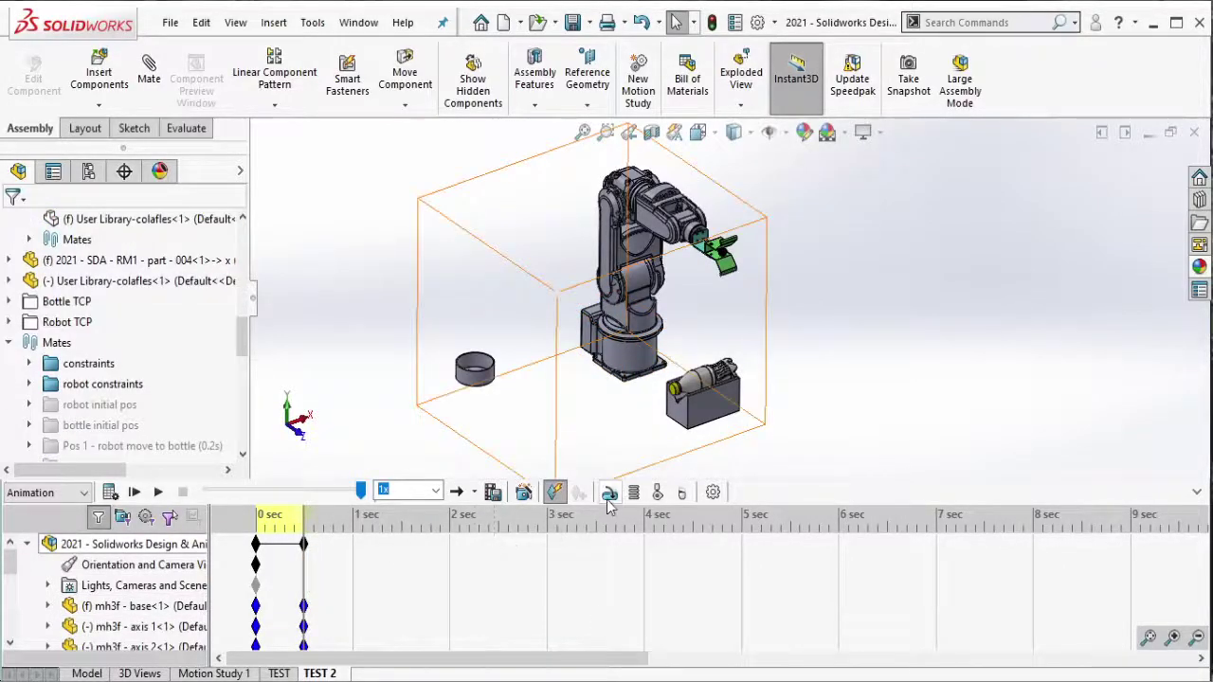
Step: Add a linear actuator motor on the base's bottom face and drag the end key to about 0.7 sec
{"action": "left_click", "coordinate": [610, 492]}
{"action": "left_click", "coordinate": [28, 309]}
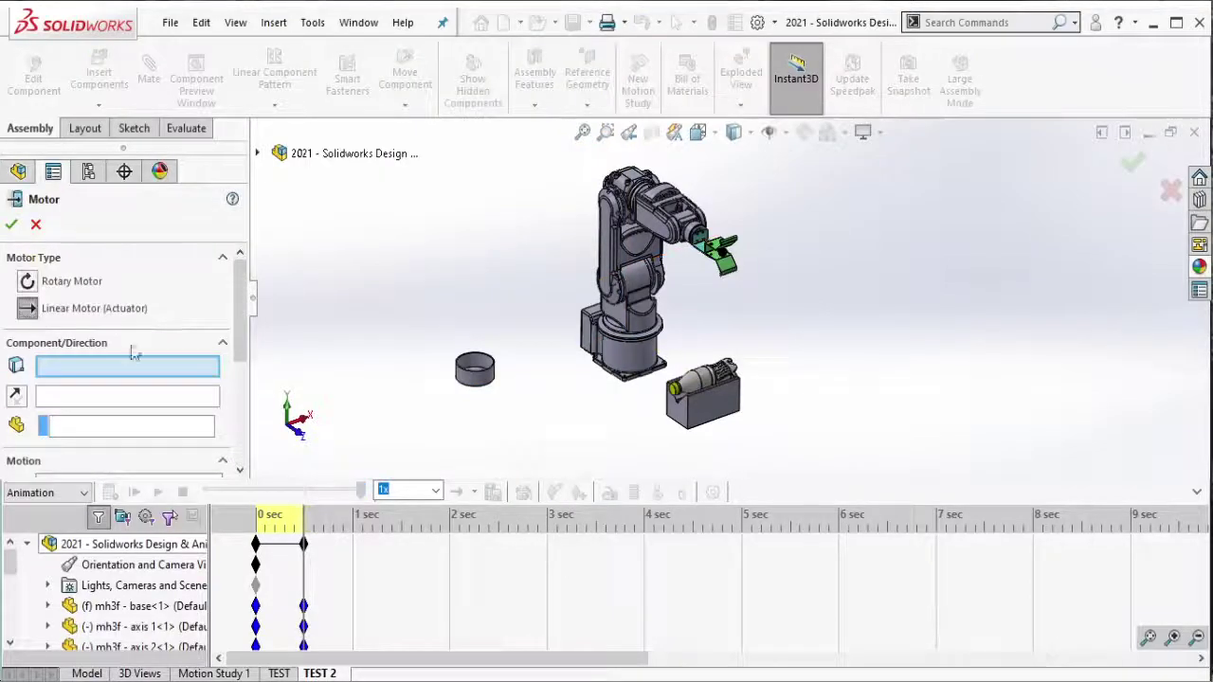
{"action": "scroll", "coordinate": [653, 379], "scroll_direction": "down", "scroll_amount": 2}
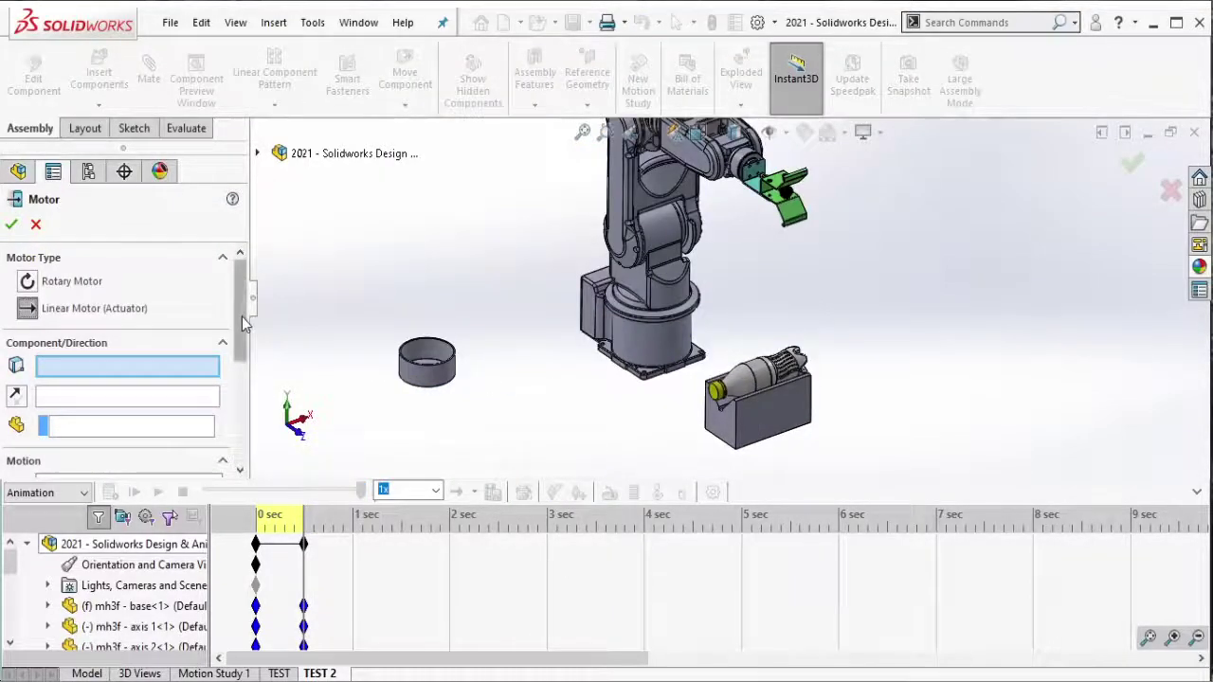
{"action": "scroll", "coordinate": [242, 349], "scroll_direction": "down", "scroll_amount": 1}
{"action": "scroll", "coordinate": [677, 351], "scroll_direction": "down", "scroll_amount": 2}
{"action": "middle_click_drag", "start_coordinate": [677, 351], "coordinate": [607, 372]}
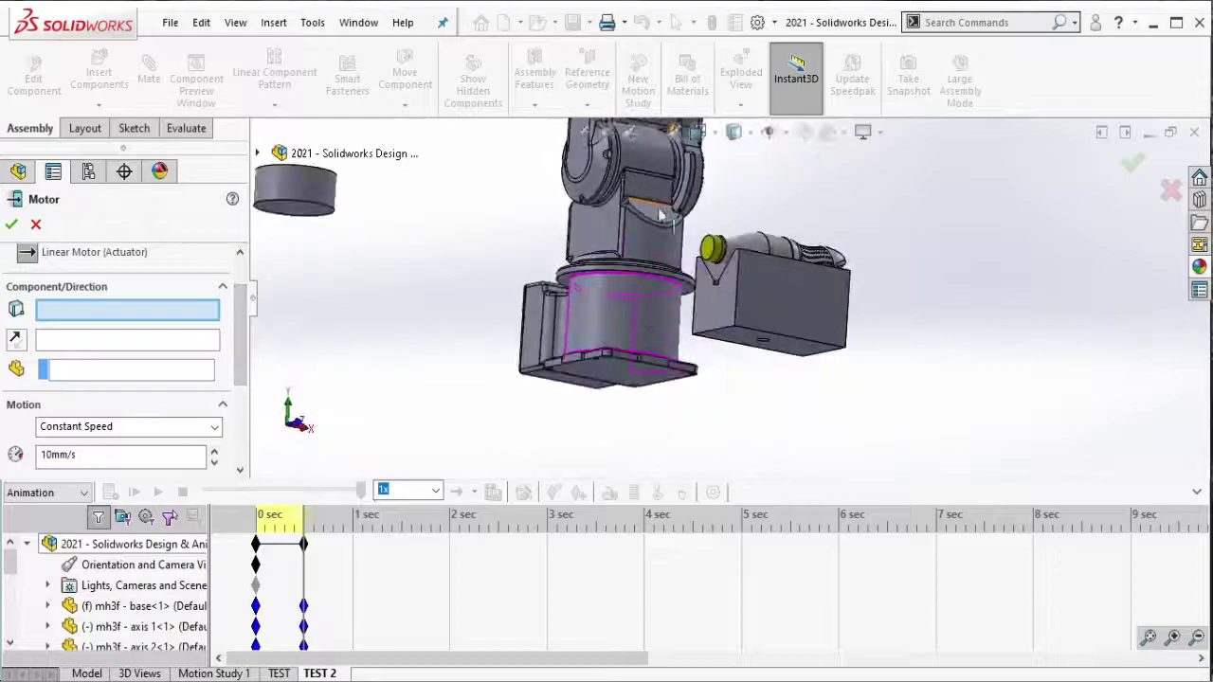
{"action": "left_click", "coordinate": [597, 375]}
{"action": "left_click", "coordinate": [11, 224]}
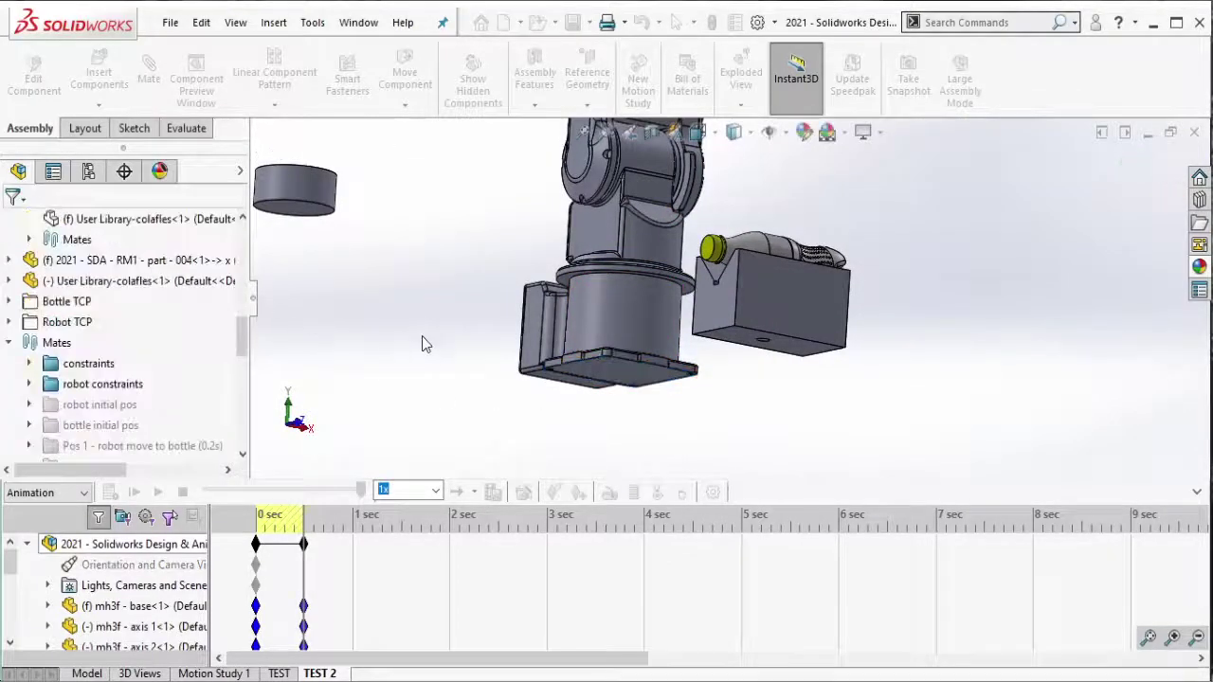
{"action": "left_click_drag", "start_coordinate": [242, 350], "coordinate": [244, 380]}
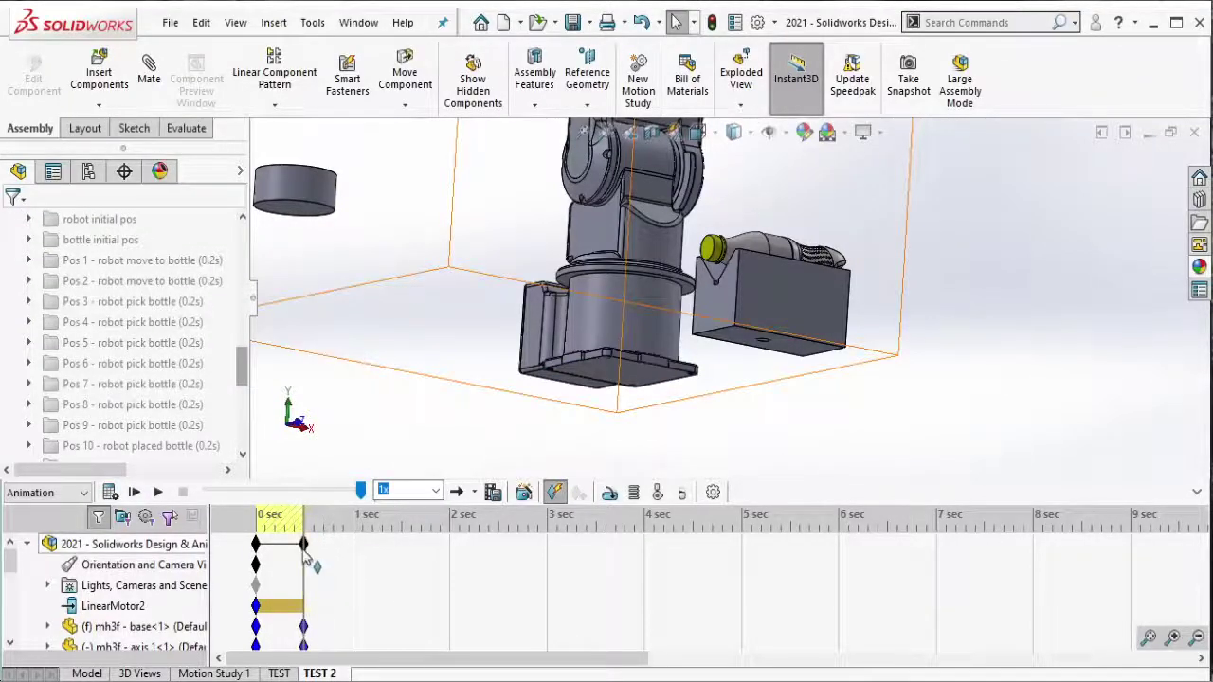
{"action": "left_click_drag", "start_coordinate": [304, 544], "coordinate": [325, 563]}
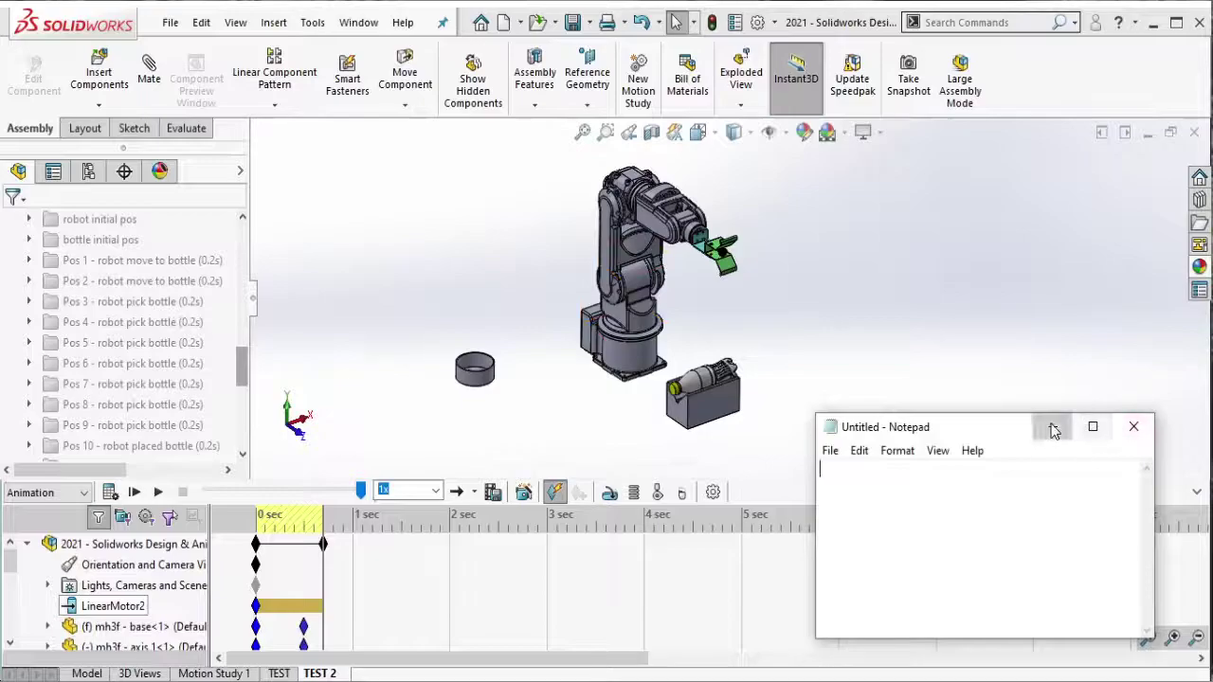
Step: Select the Pos 1 mate with the whole assembly, then move the end key to about 0.9 sec
{"action": "left_click", "coordinate": [1052, 426]}
{"action": "left_click", "coordinate": [209, 259]}
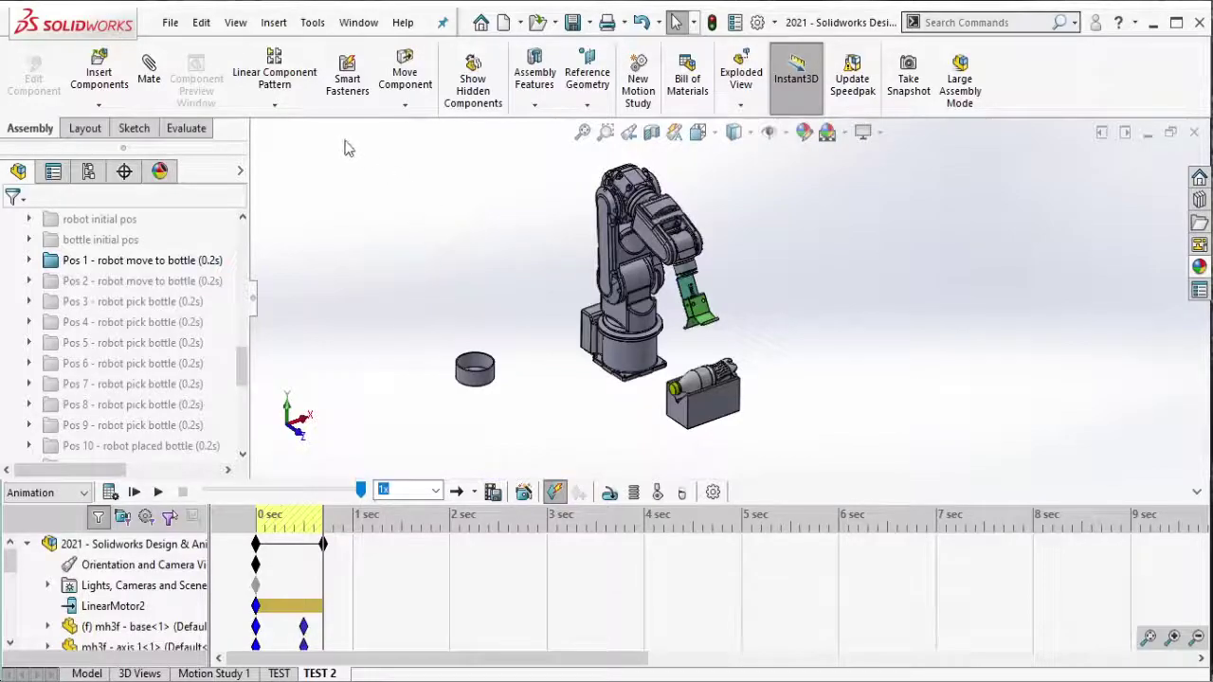
{"action": "left_click_drag", "start_coordinate": [344, 138], "coordinate": [850, 446]}
{"action": "mouse_move", "coordinate": [579, 491]}
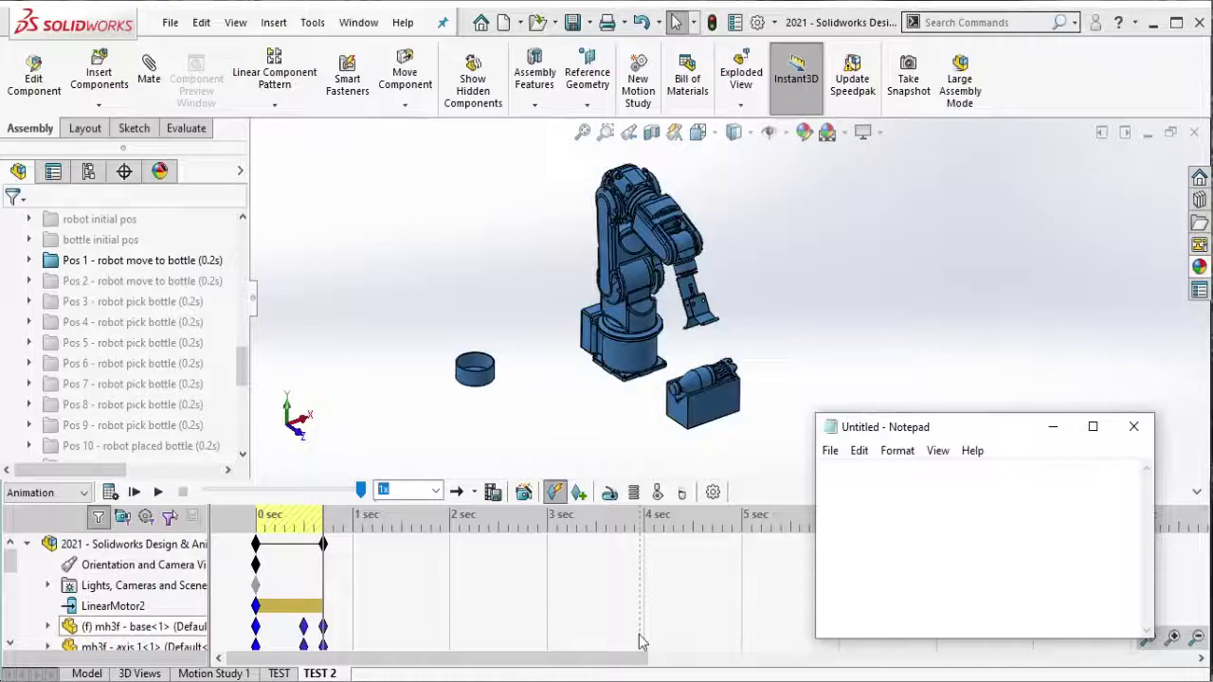
{"action": "type", "text": "POS1"}
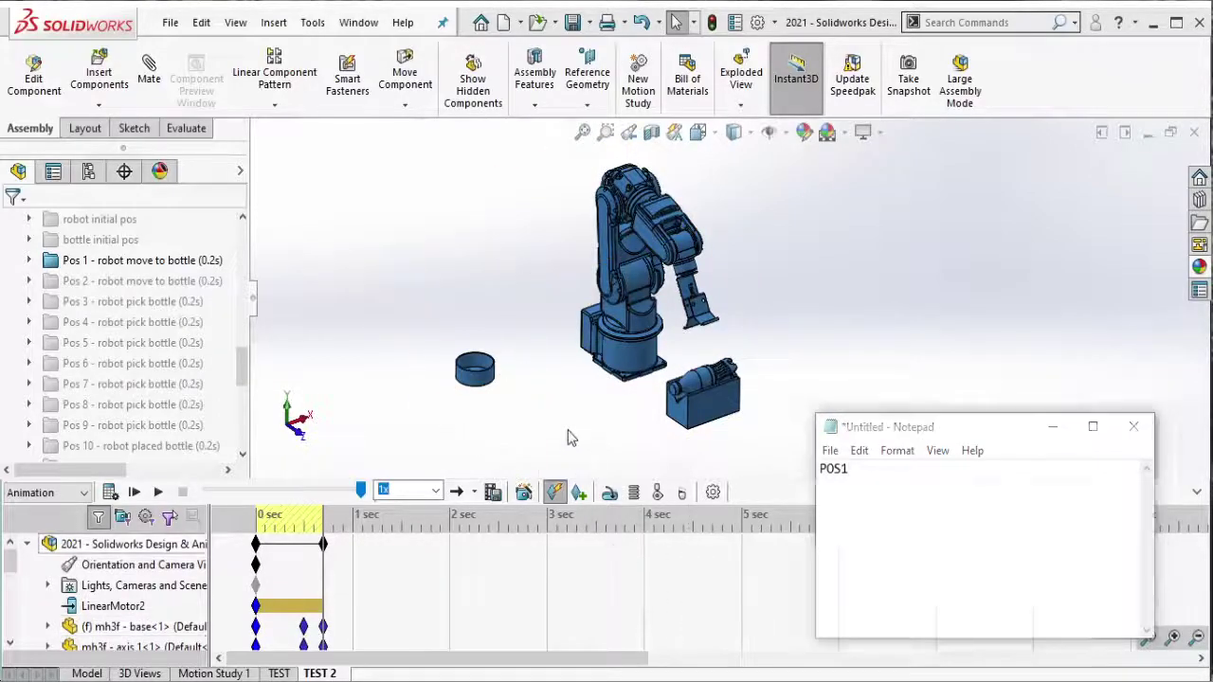
{"action": "left_click", "coordinate": [189, 261]}
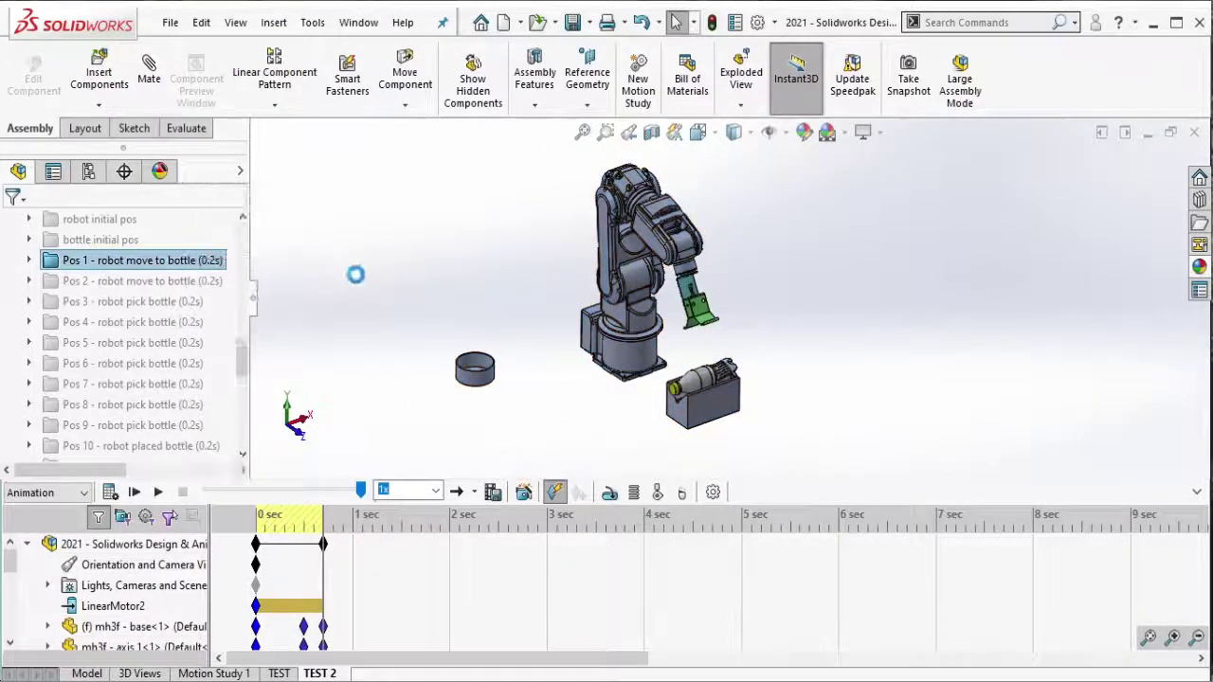
{"action": "left_click", "coordinate": [402, 327]}
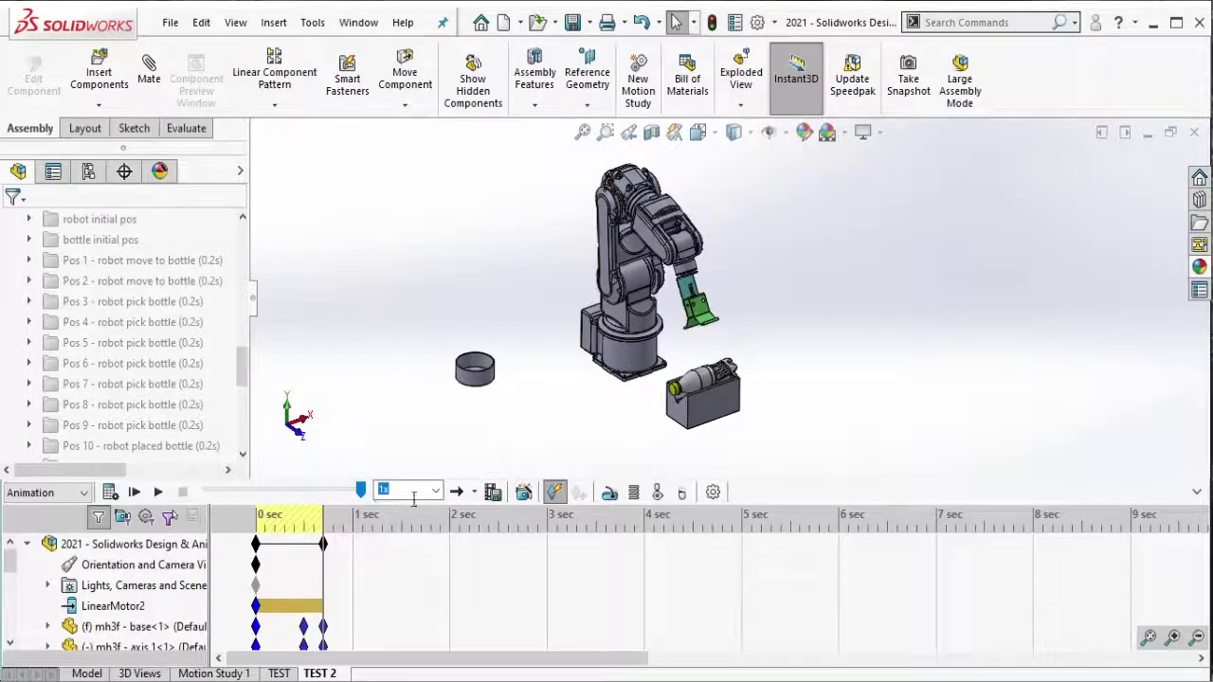
{"action": "left_click_drag", "start_coordinate": [324, 545], "coordinate": [343, 546]}
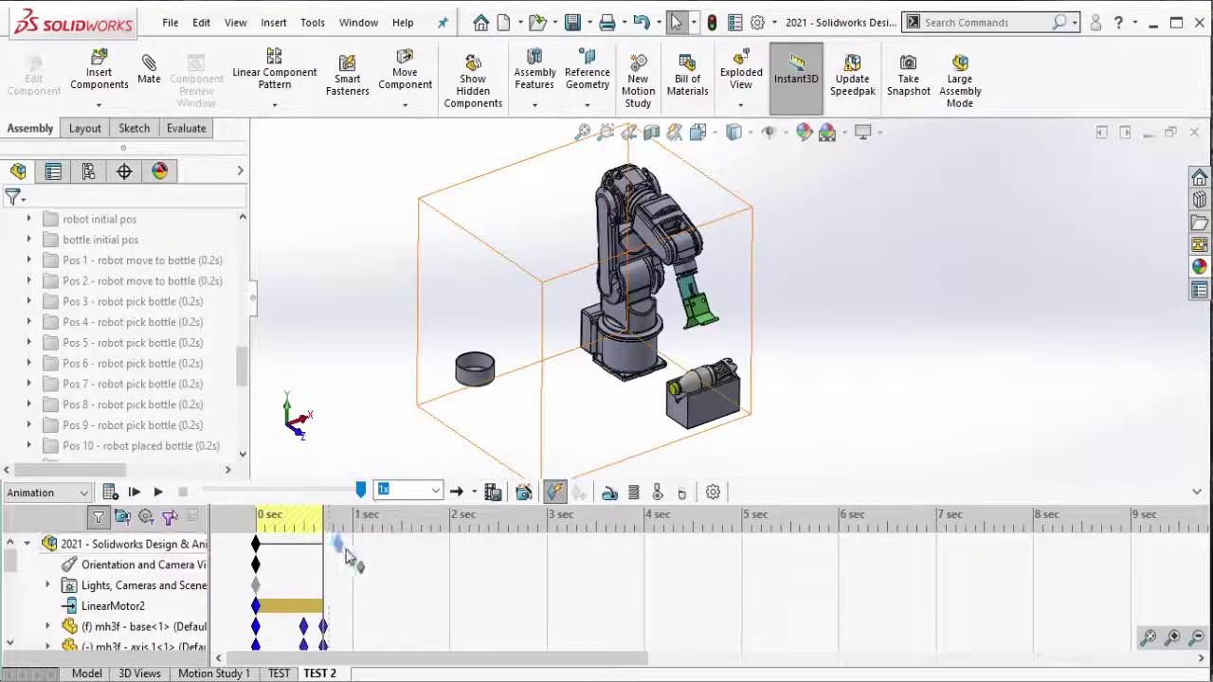
Step: Apply the Pos 2 - robot move to bottle mate to the robot and note POS2 in Notepad
{"action": "left_click", "coordinate": [204, 281]}
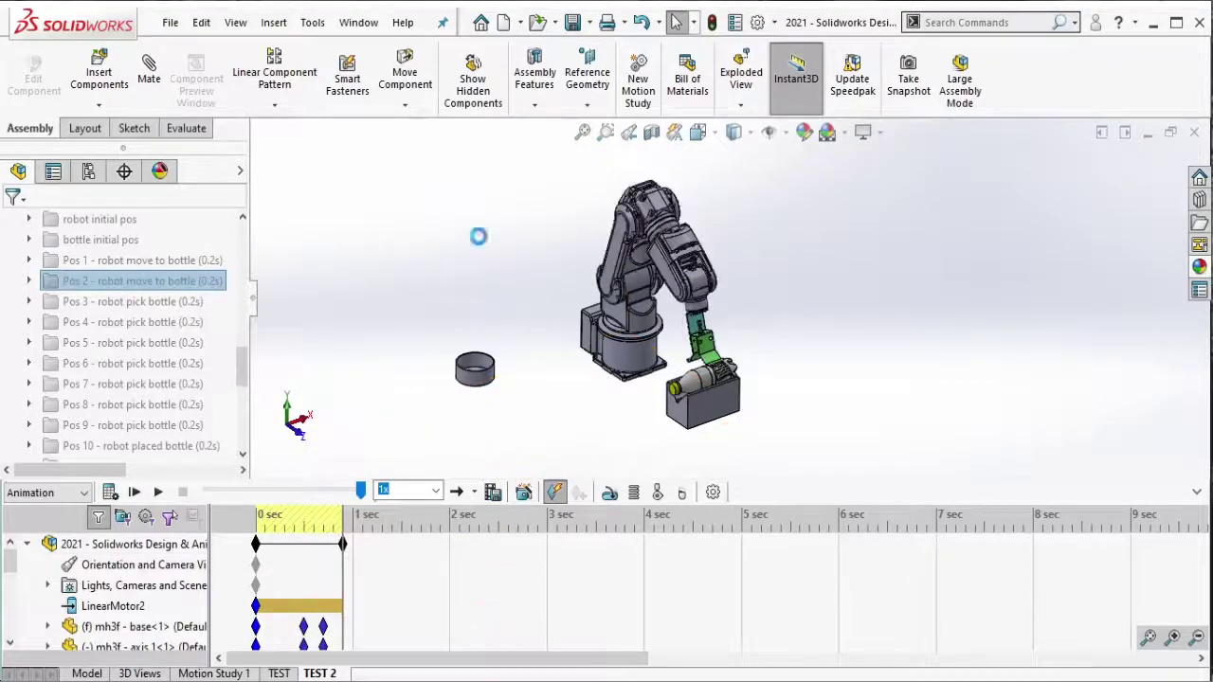
{"action": "mouse_move", "coordinate": [373, 146]}
{"action": "left_mouse_down"}
{"action": "mouse_move", "coordinate": [779, 459]}
{"action": "mouse_move", "coordinate": [815, 474]}
{"action": "left_mouse_up"}
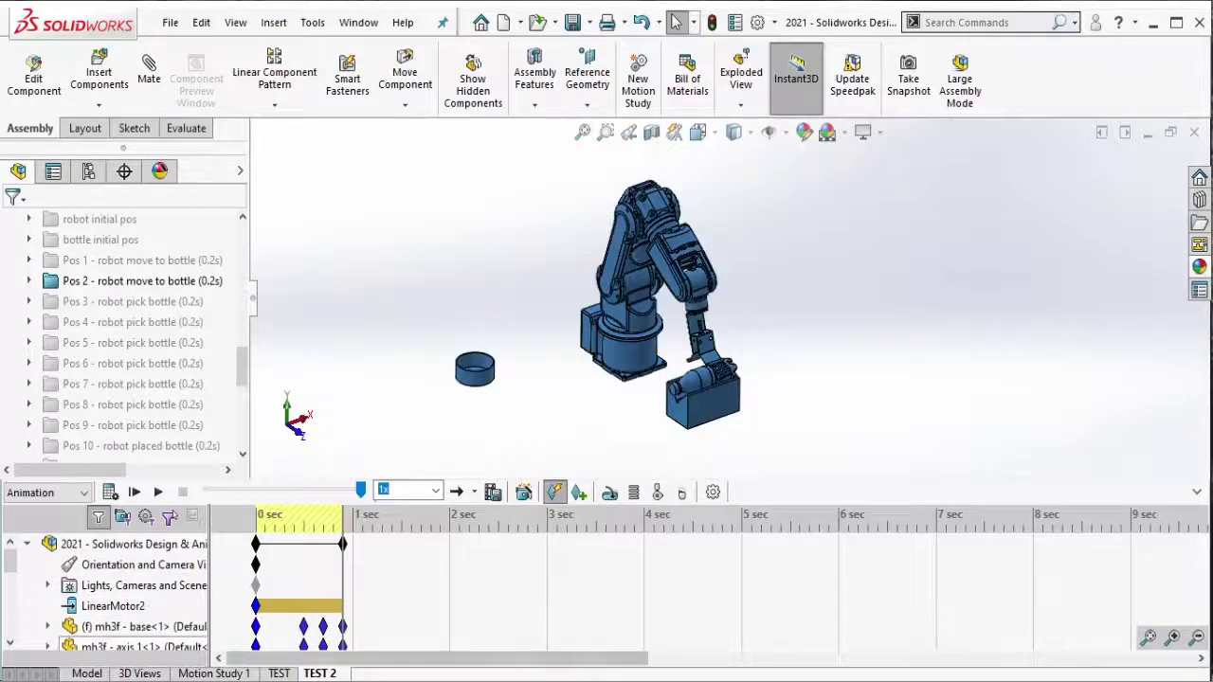
{"action": "key", "text": "alt+Tab"}
{"action": "key", "text": "Return"}
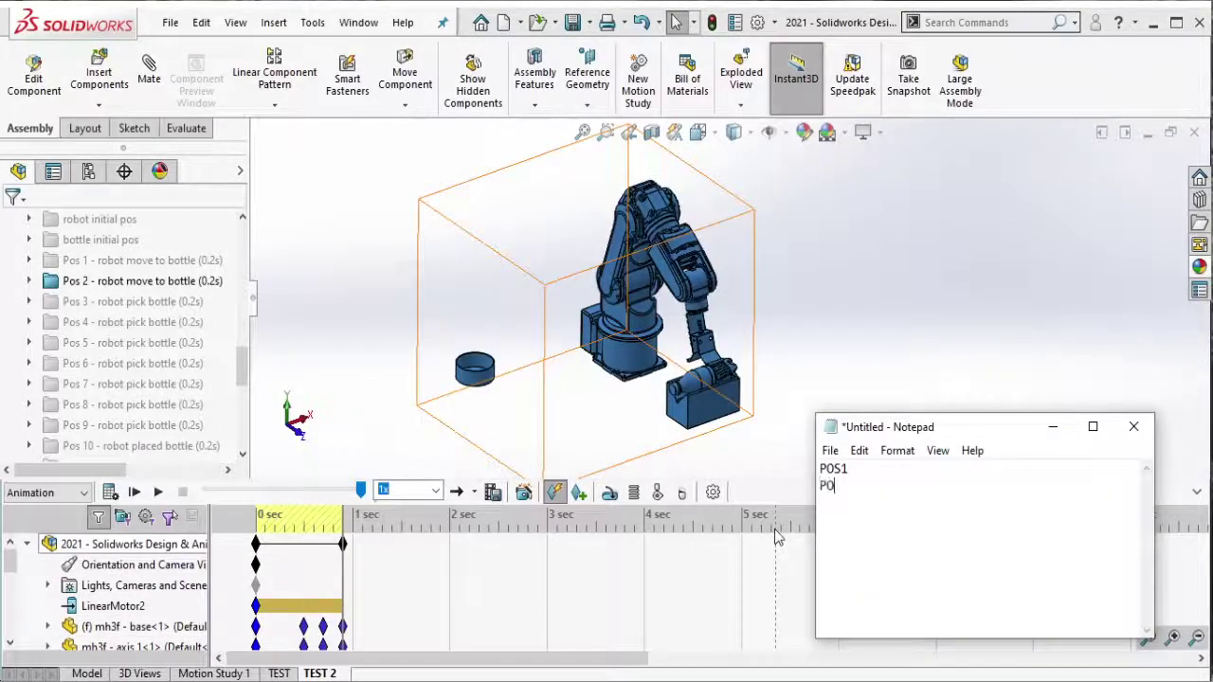
{"action": "type", "text": "POS2"}
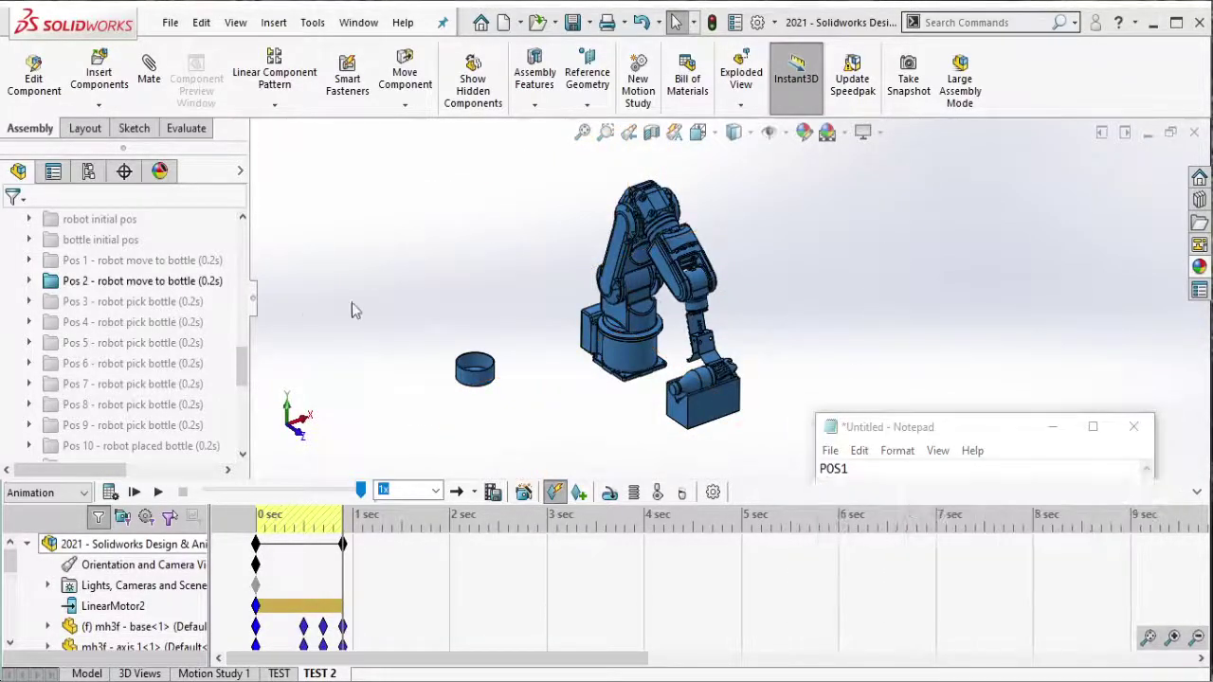
{"action": "left_click", "coordinate": [180, 280]}
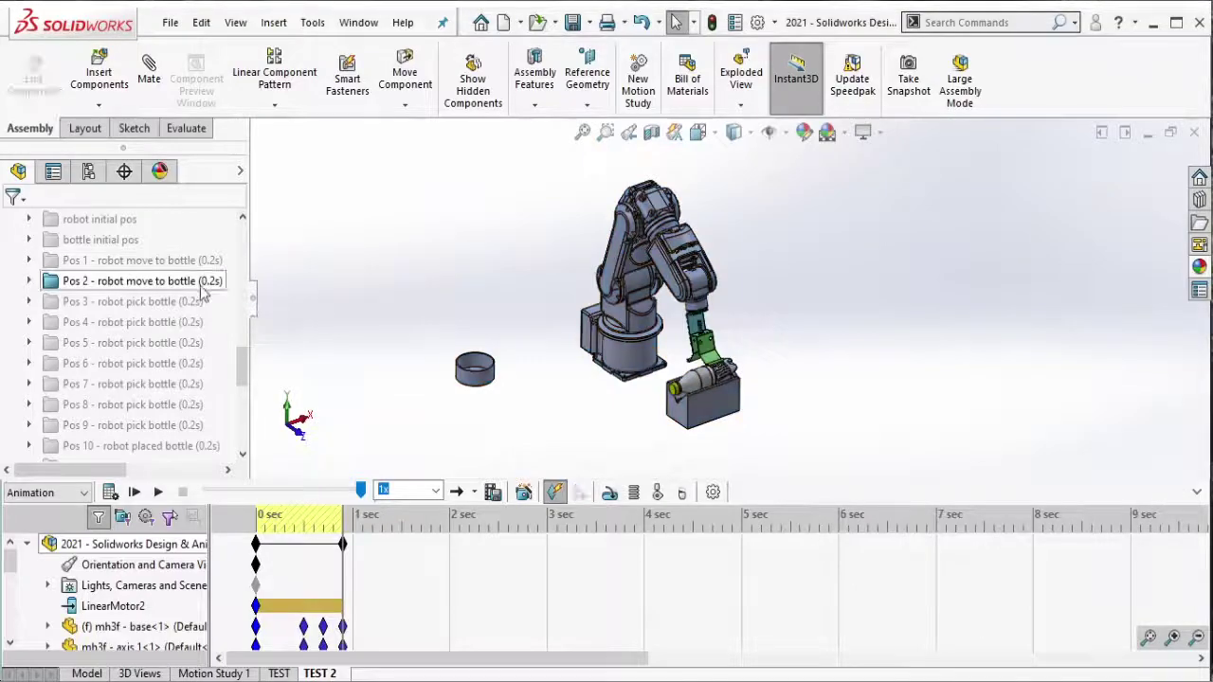
{"action": "left_click", "coordinate": [341, 343]}
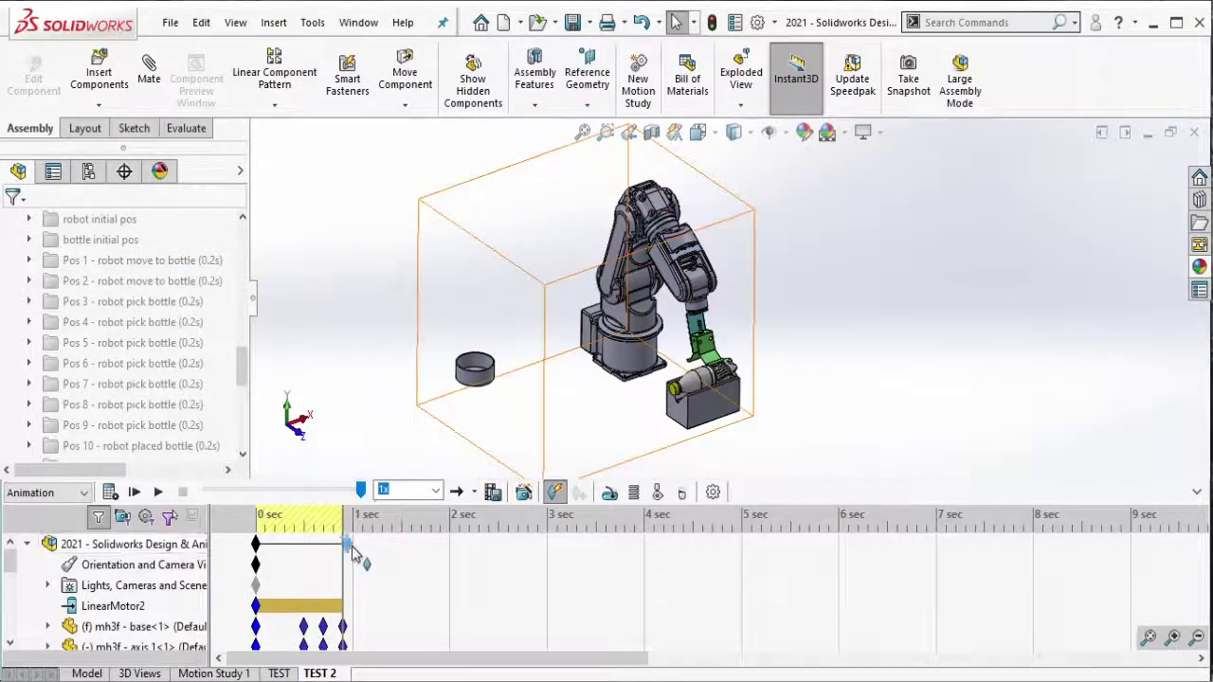
Step: Move the end key to 1 sec, apply the Pos 3 - robot pick bottle mate, and note POS3
{"action": "left_click_drag", "start_coordinate": [364, 554], "coordinate": [365, 566]}
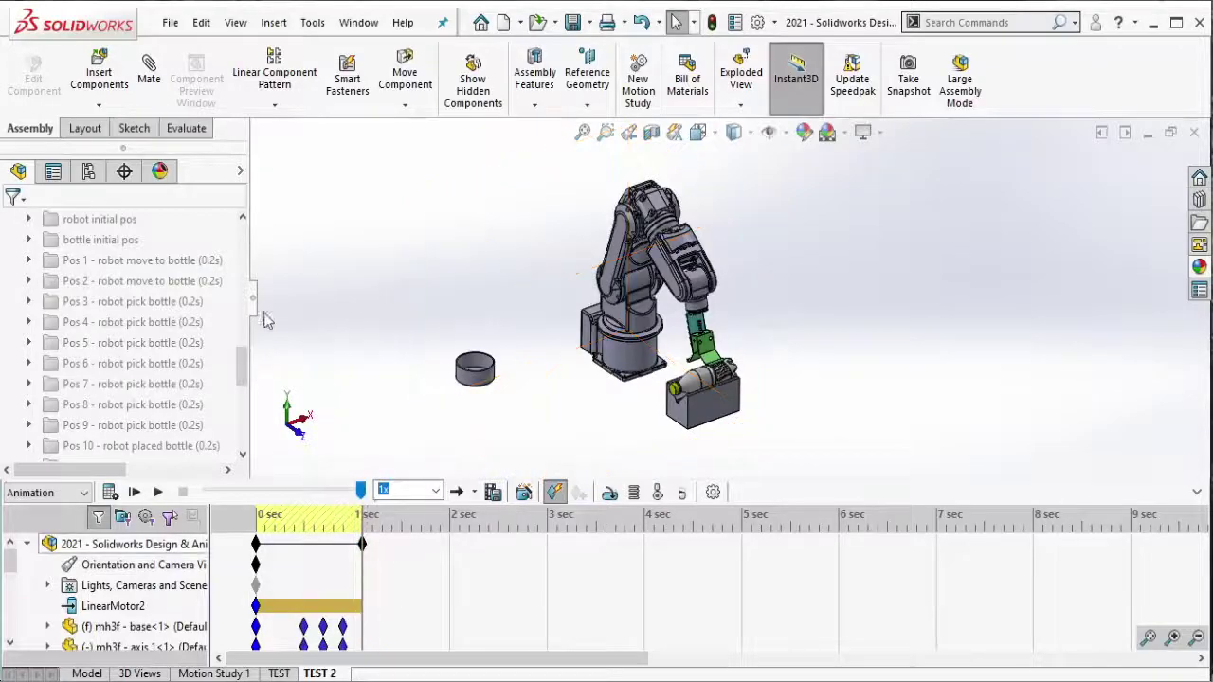
{"action": "left_click", "coordinate": [190, 303]}
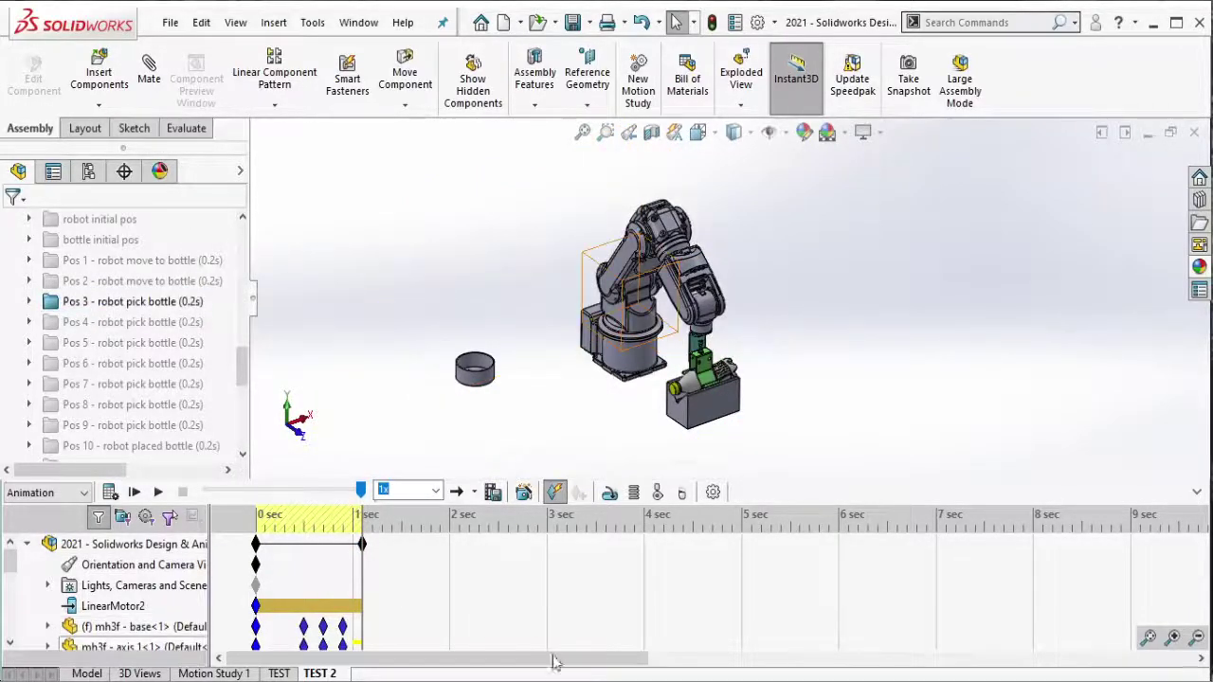
{"action": "left_click_drag", "start_coordinate": [377, 153], "coordinate": [822, 469]}
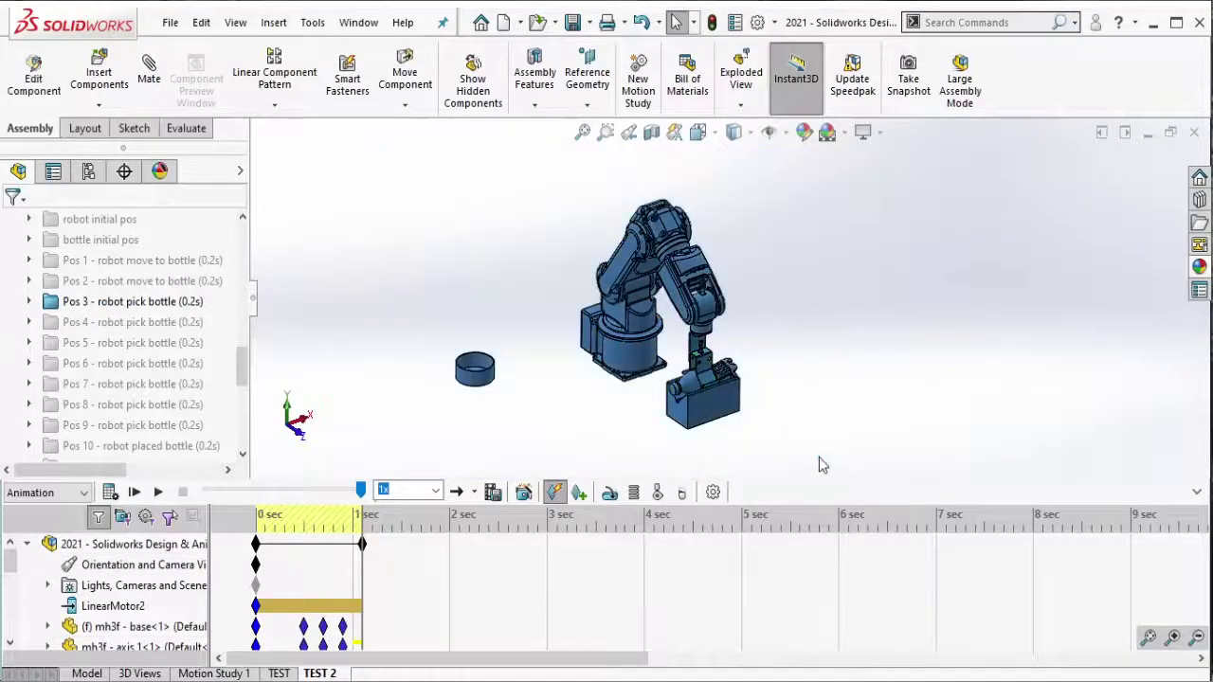
{"action": "left_click", "coordinate": [185, 302]}
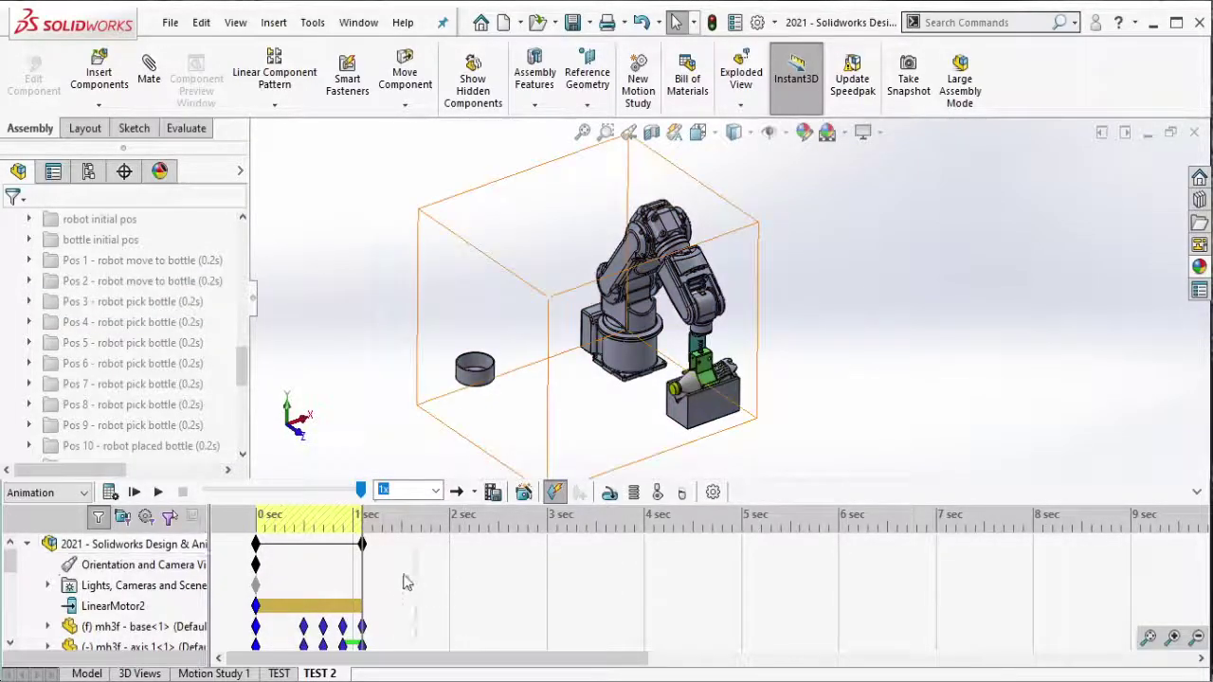
{"action": "key", "text": "alt+Tab"}
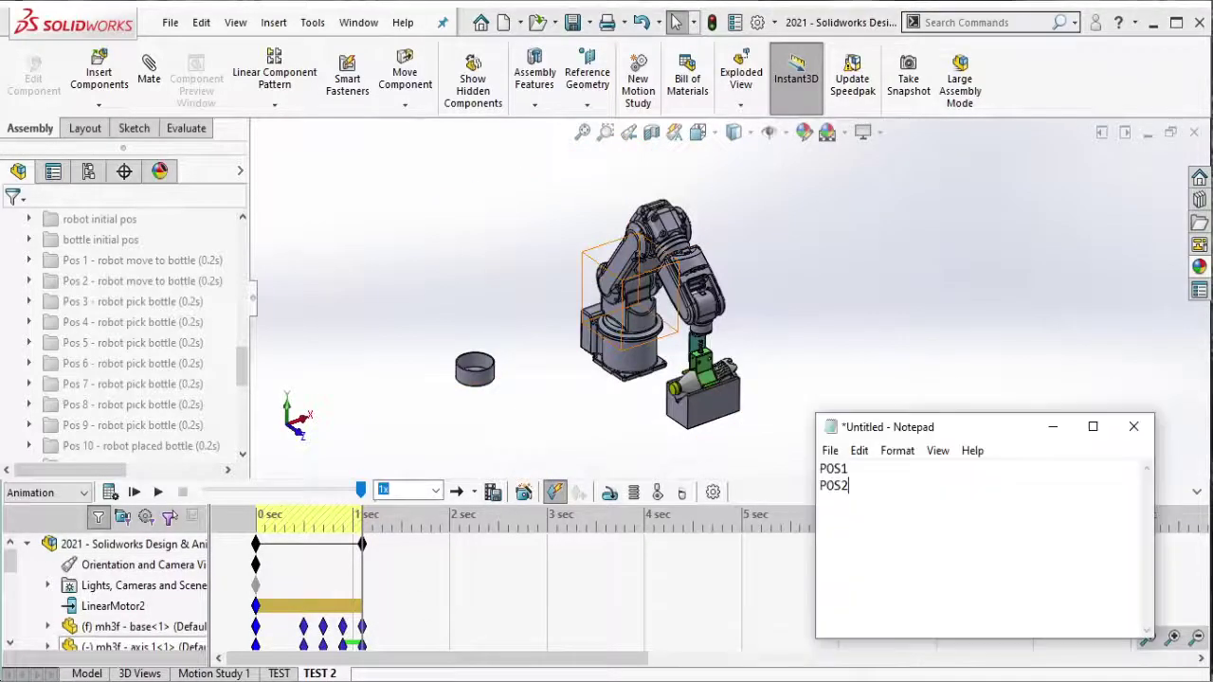
{"action": "key", "text": "alt+Tab"}
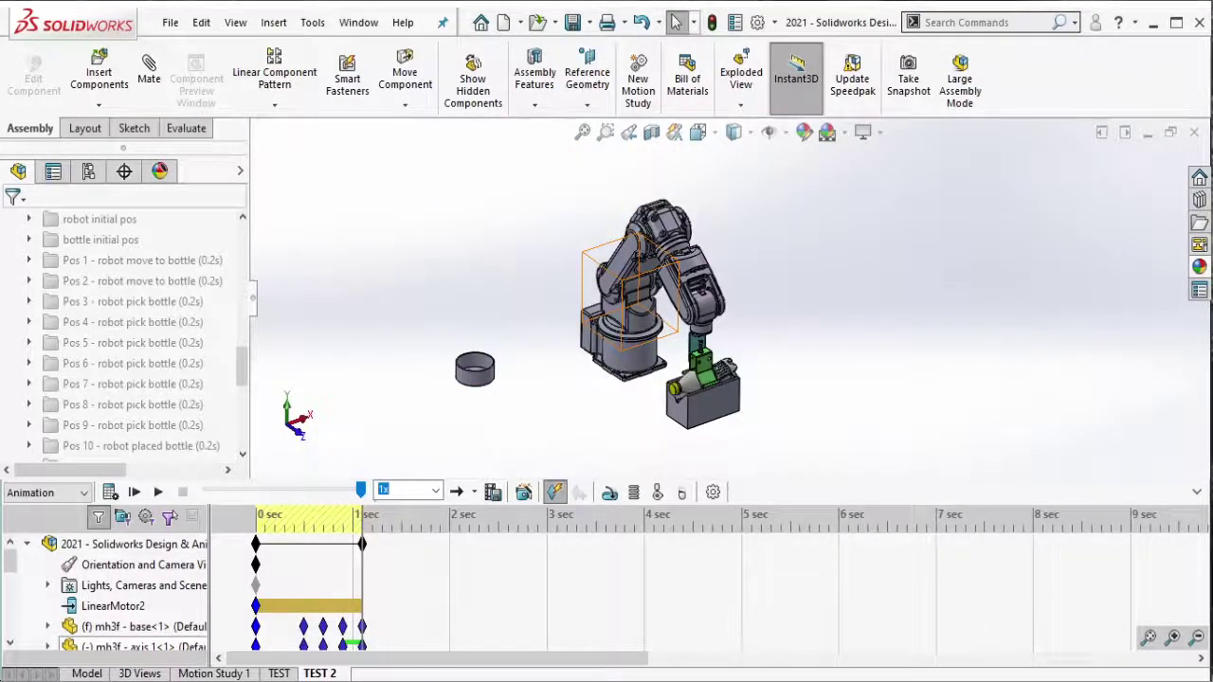
{"action": "key", "text": "alt+Tab"}
{"action": "key", "text": "alt+Tab"}
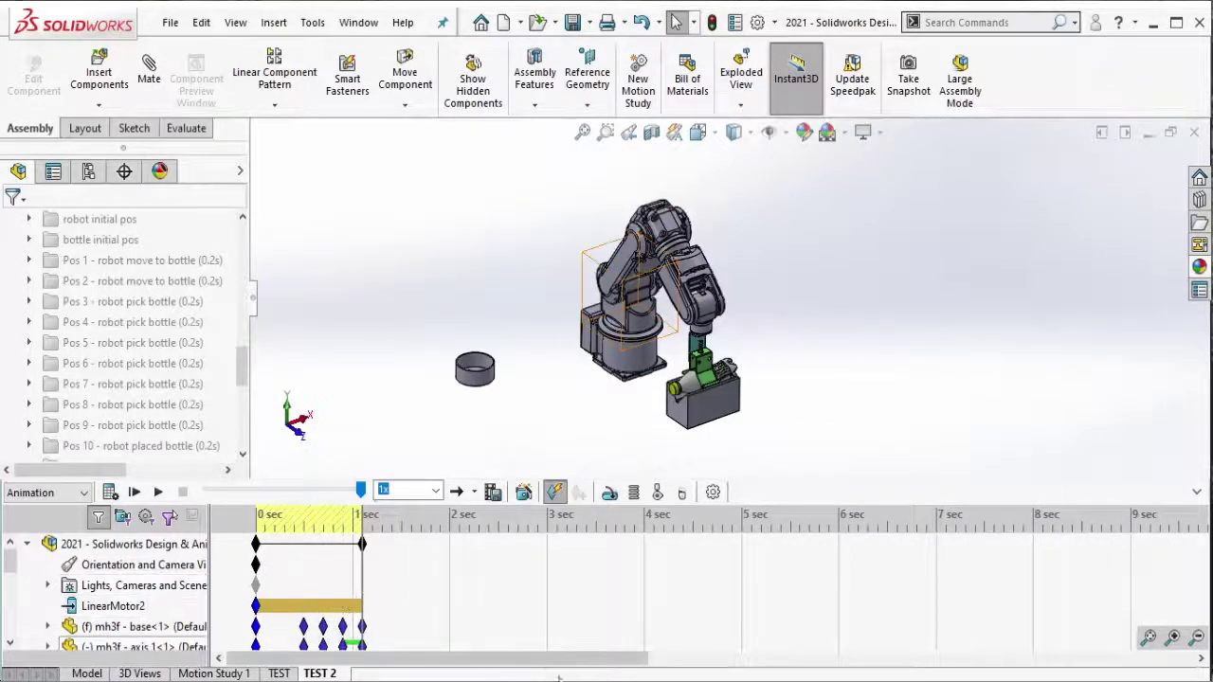
{"action": "key", "text": "alt+Tab"}
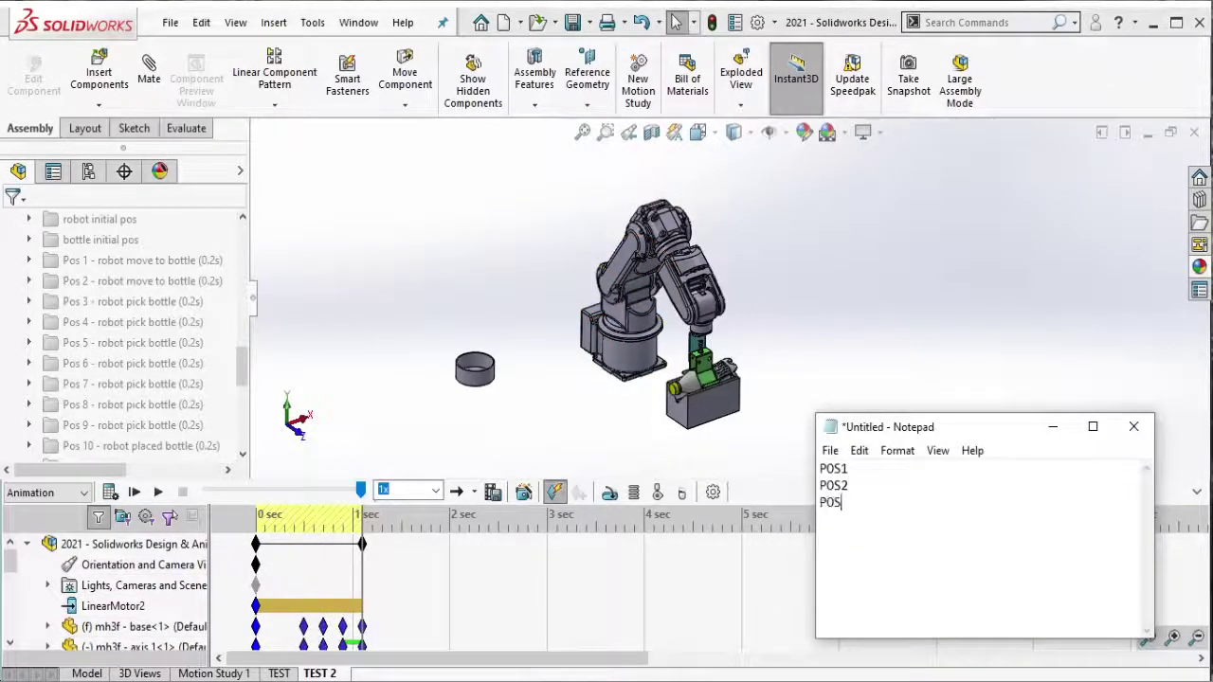
{"action": "type", "text": "3"}
{"action": "left_click", "coordinate": [1052, 427]}
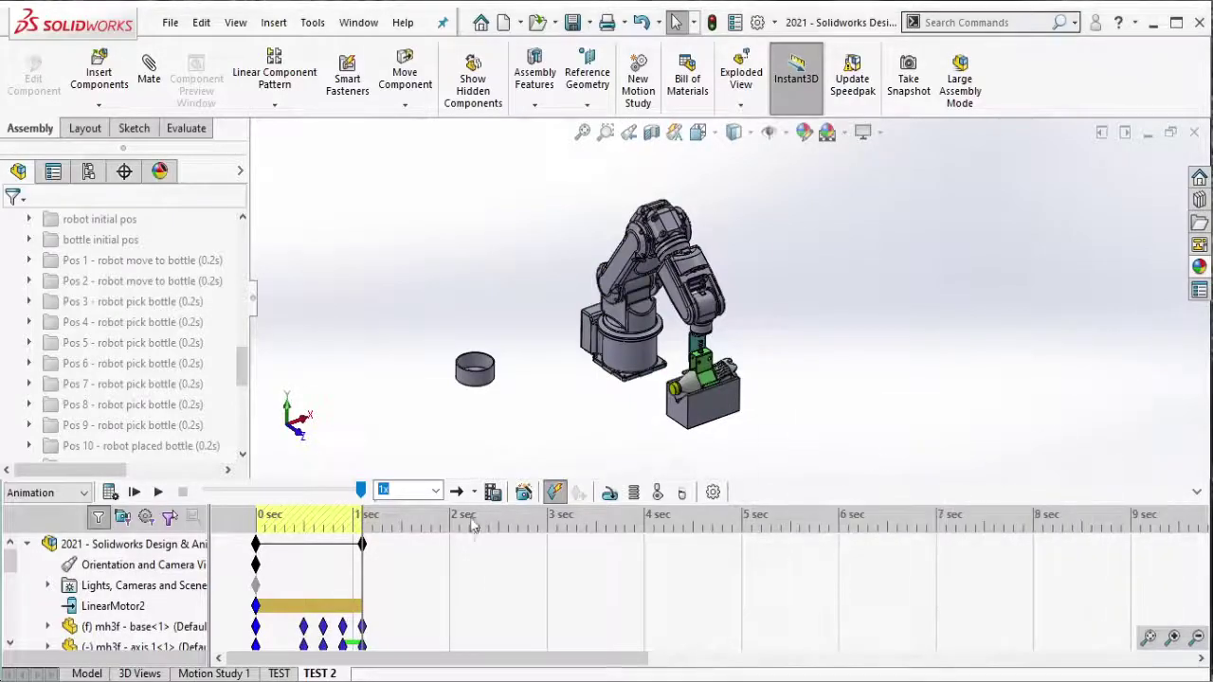
Step: Move the end key to about 1.2 sec, apply the Pos 4 - robot pick bottle mate, and note POS4
{"action": "left_click", "coordinate": [447, 545]}
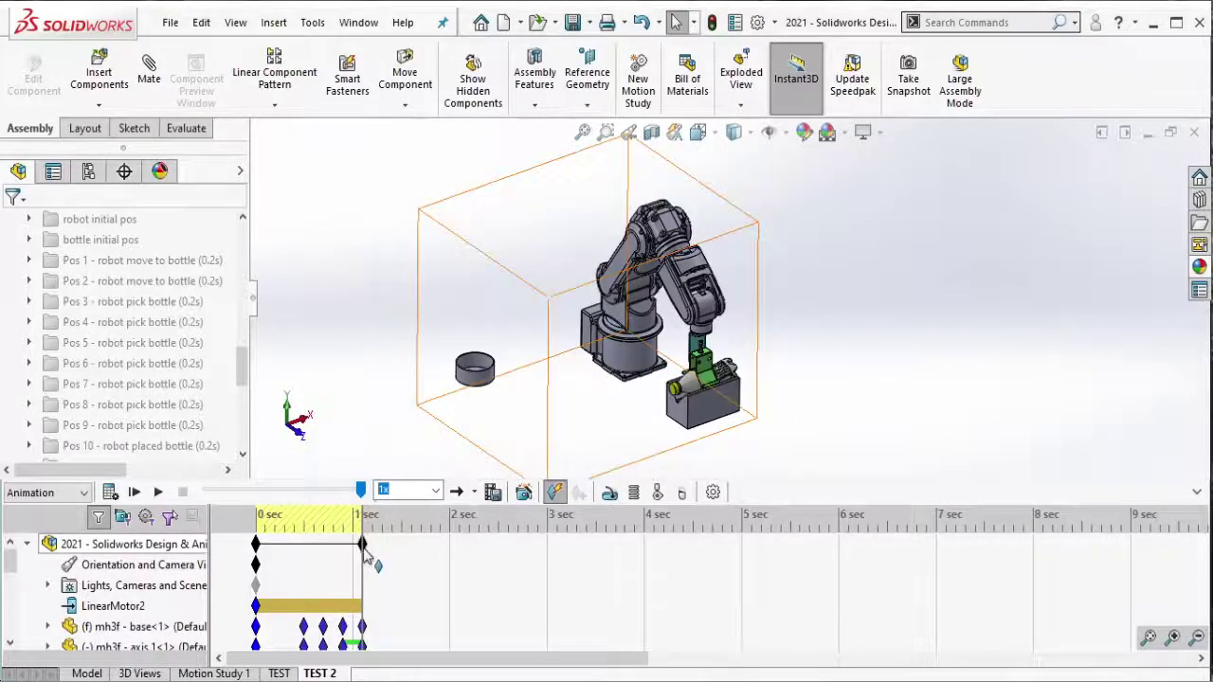
{"action": "left_click_drag", "start_coordinate": [365, 549], "coordinate": [382, 559]}
{"action": "left_click", "coordinate": [199, 330]}
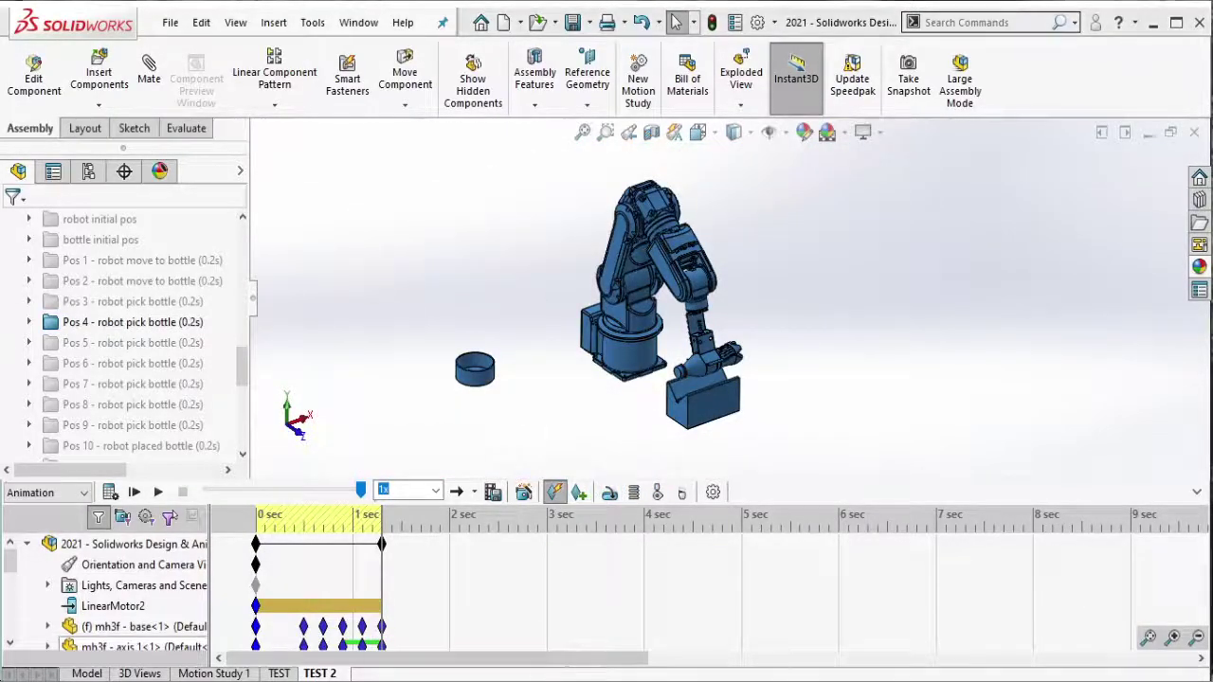
{"action": "key", "text": "alt+Tab"}
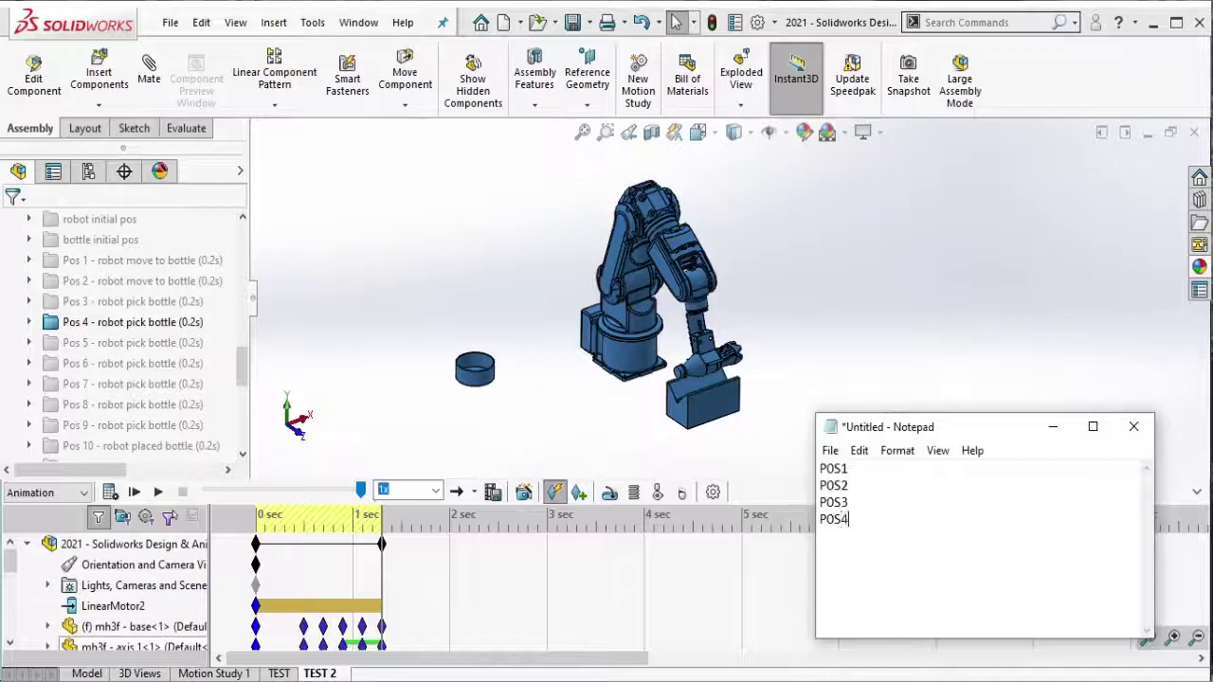
{"action": "left_click", "coordinate": [1052, 427]}
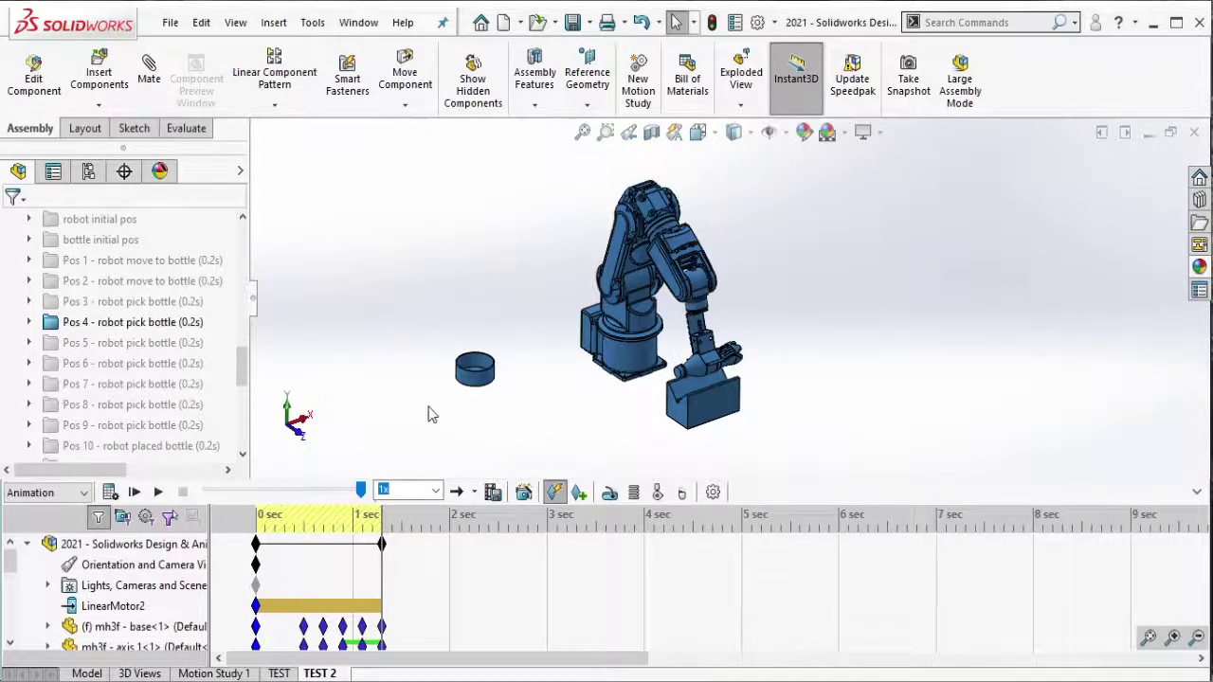
{"action": "left_click", "coordinate": [175, 322]}
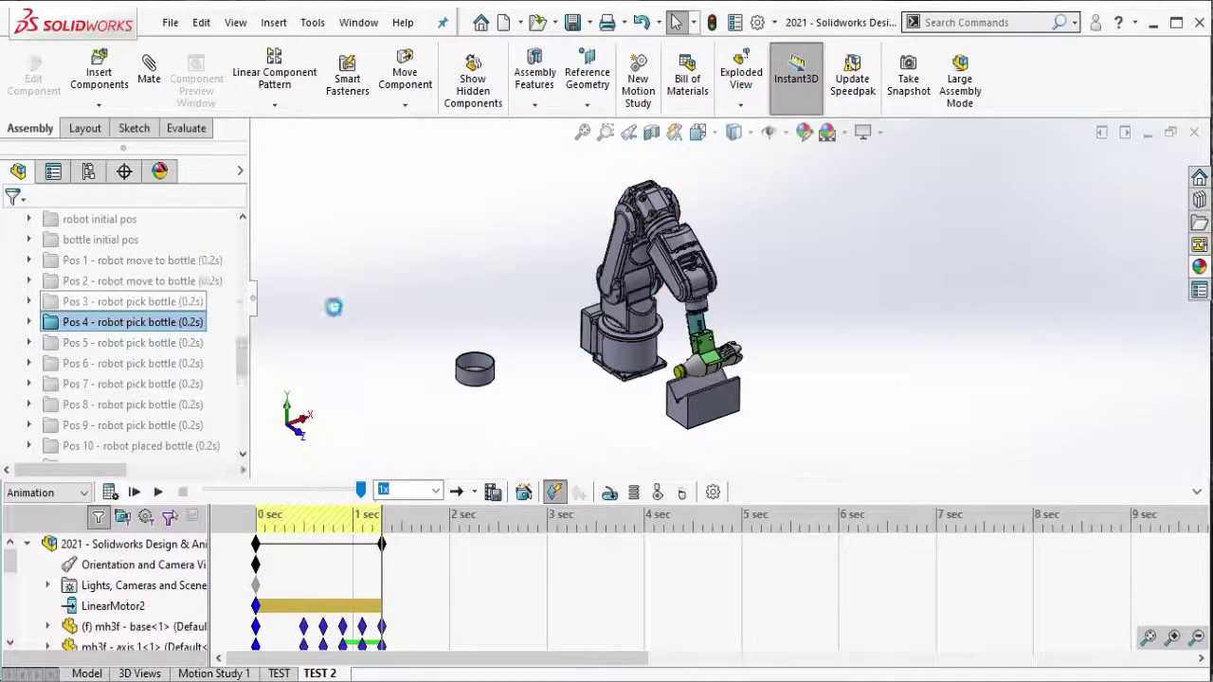
{"action": "key", "text": "alt+Tab"}
{"action": "key", "text": "Return"}
{"action": "type", "text": "POS4"}
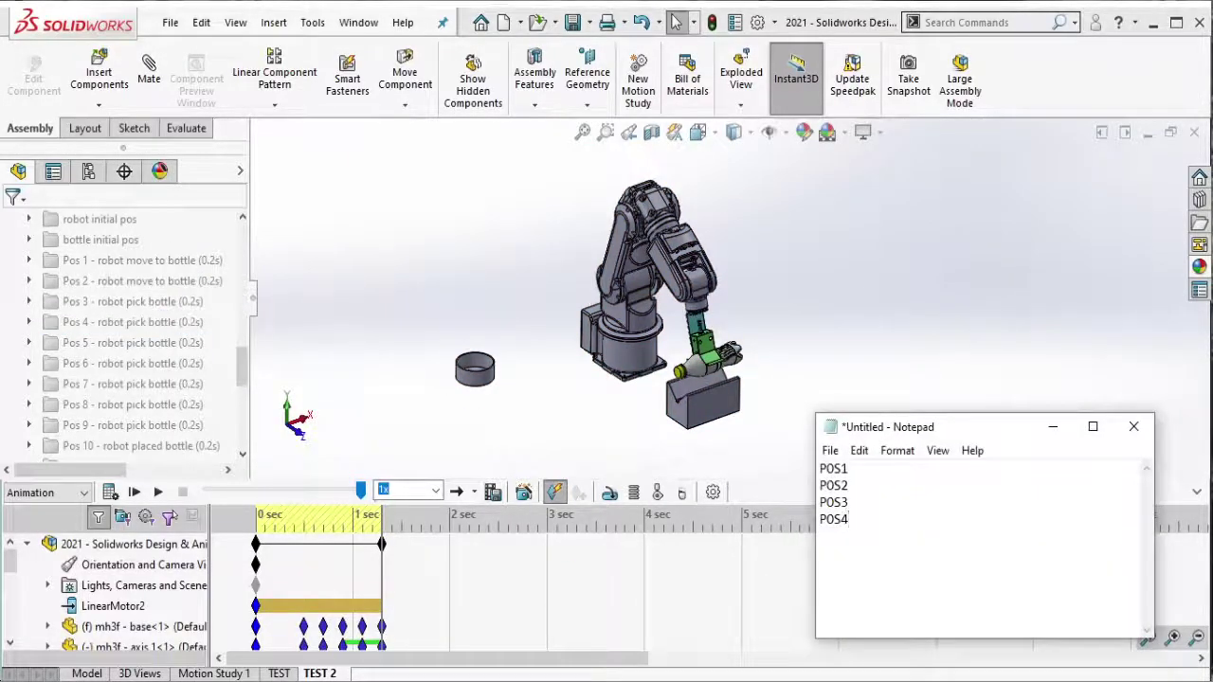
{"action": "left_click", "coordinate": [1052, 426]}
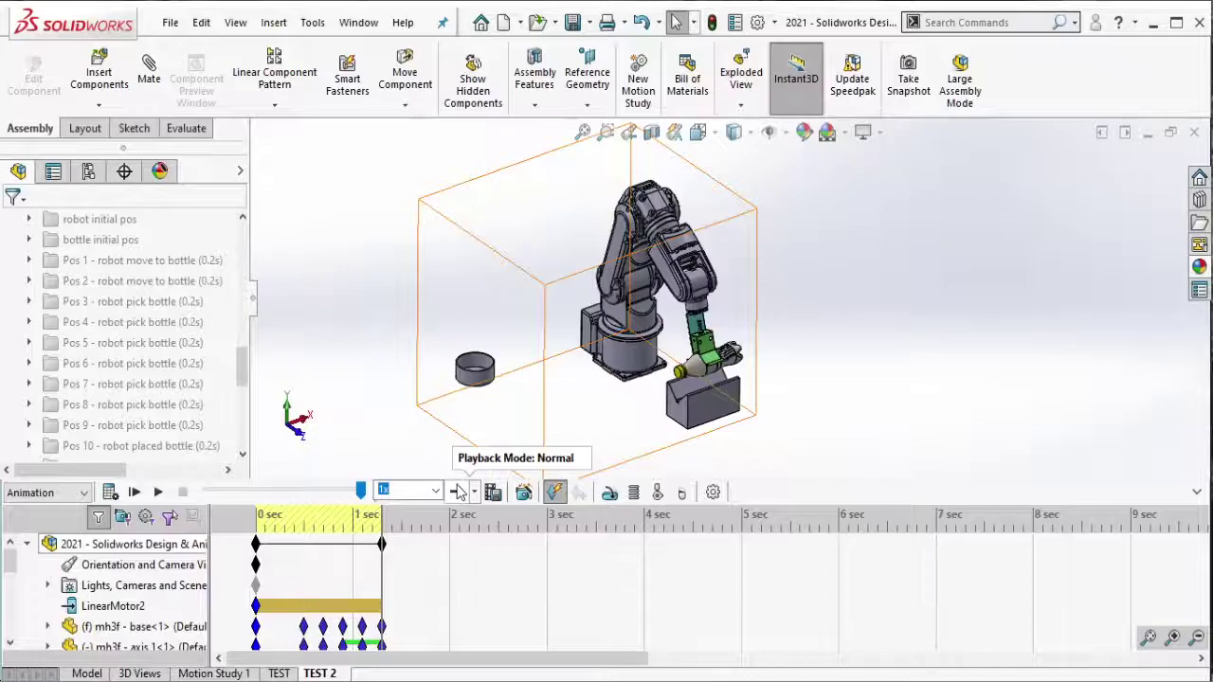
Step: Push the end key later, apply the Pos 5 - robot pick bottle mate to the robot, and play the animation
{"action": "left_click_drag", "start_coordinate": [386, 555], "coordinate": [403, 569]}
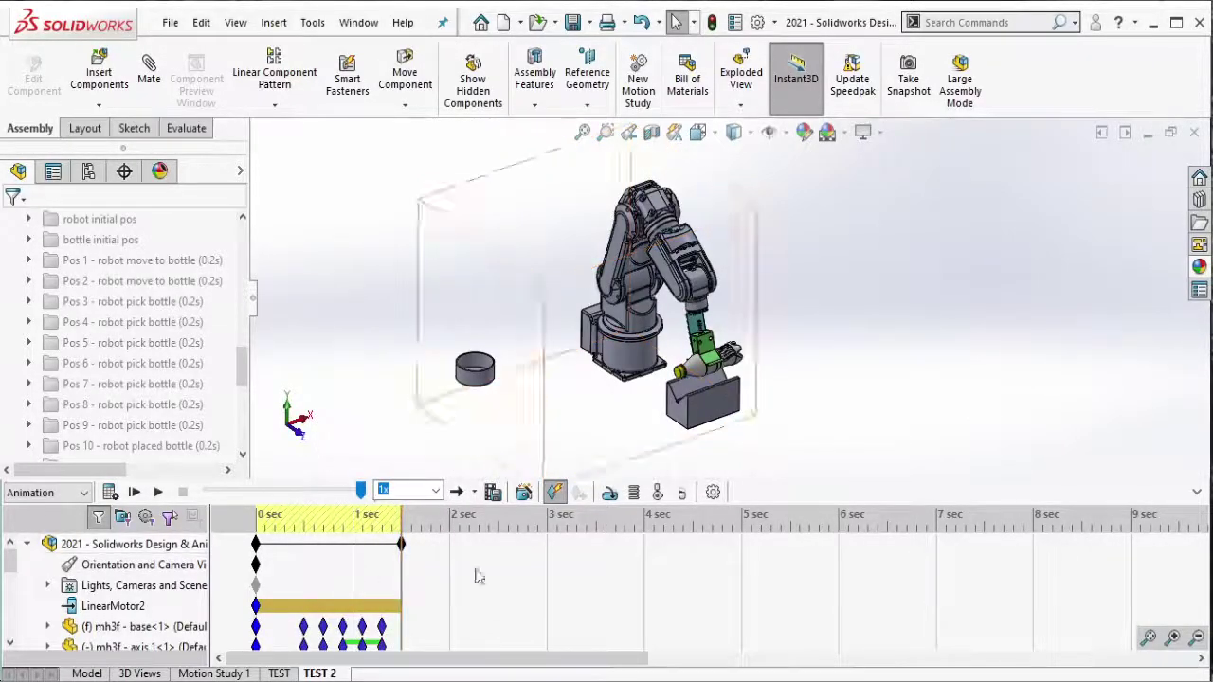
{"action": "key", "text": "alt+Tab"}
{"action": "key", "text": "alt+Tab"}
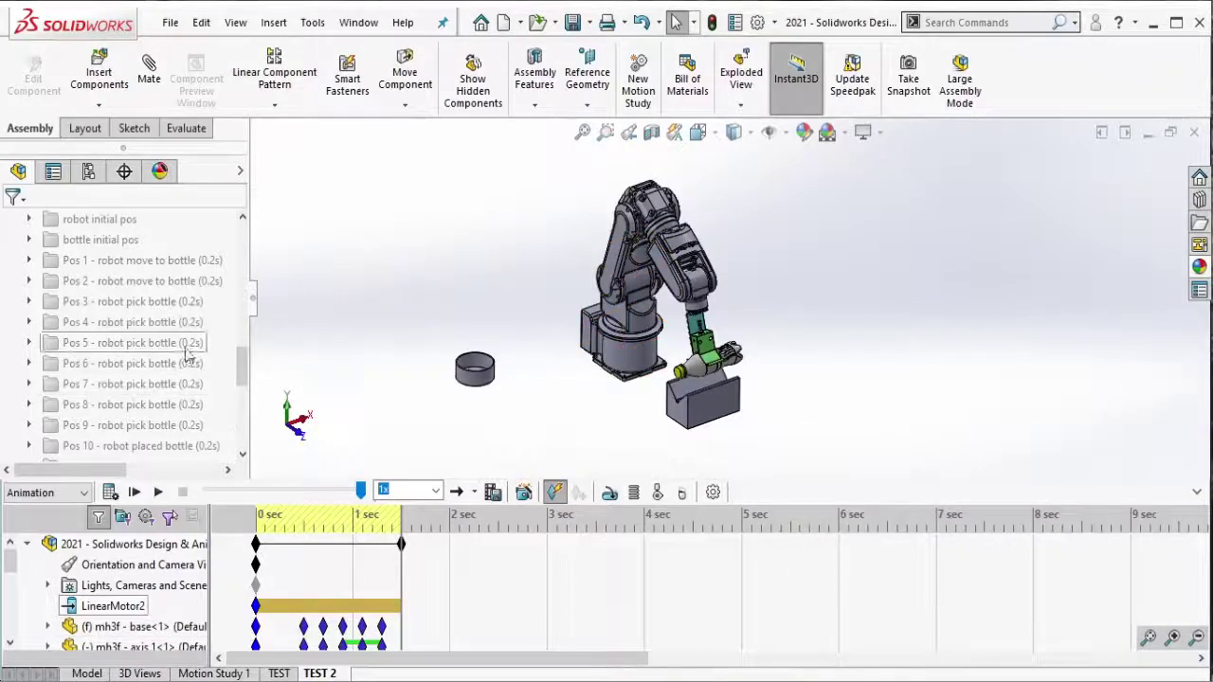
{"action": "left_click", "coordinate": [194, 342]}
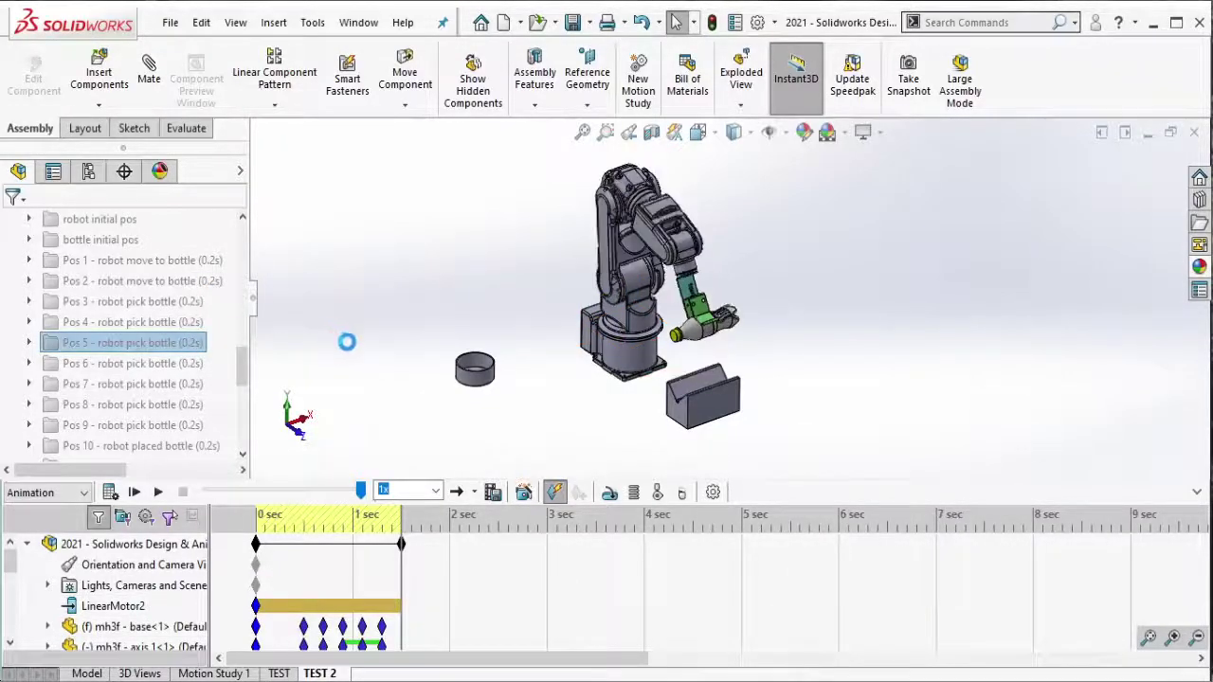
{"action": "mouse_move", "coordinate": [370, 138]}
{"action": "left_mouse_down"}
{"action": "mouse_move", "coordinate": [723, 423]}
{"action": "mouse_move", "coordinate": [827, 477]}
{"action": "left_mouse_up"}
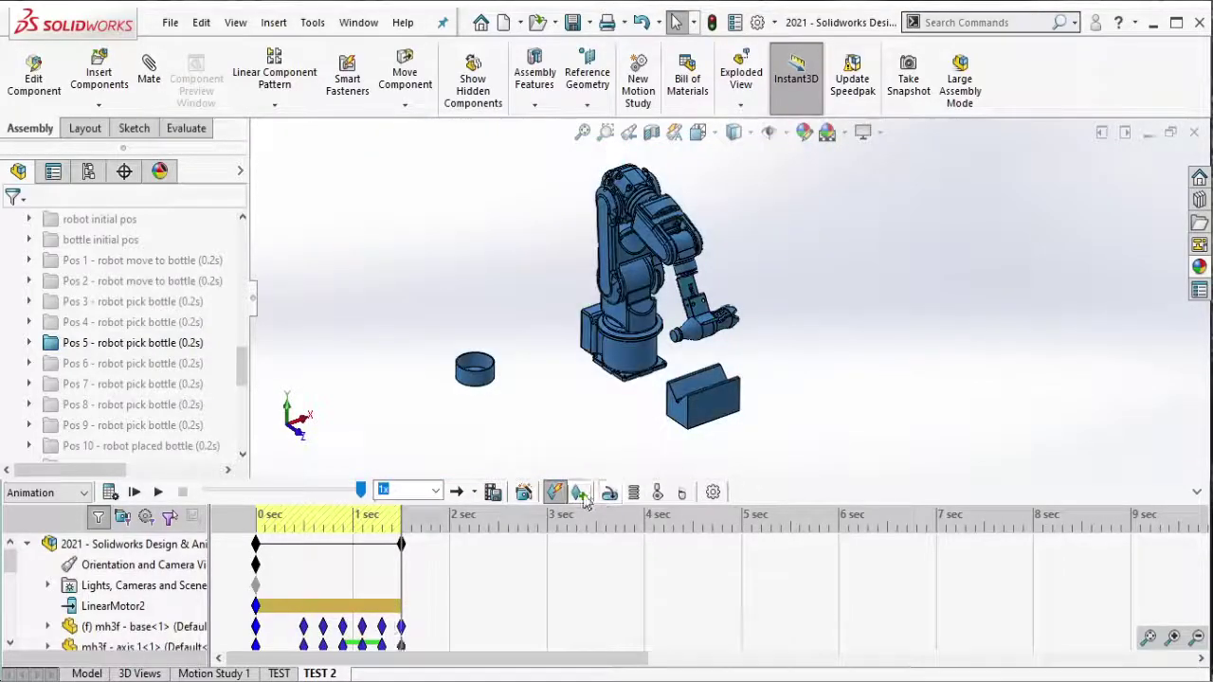
{"action": "left_click", "coordinate": [189, 342]}
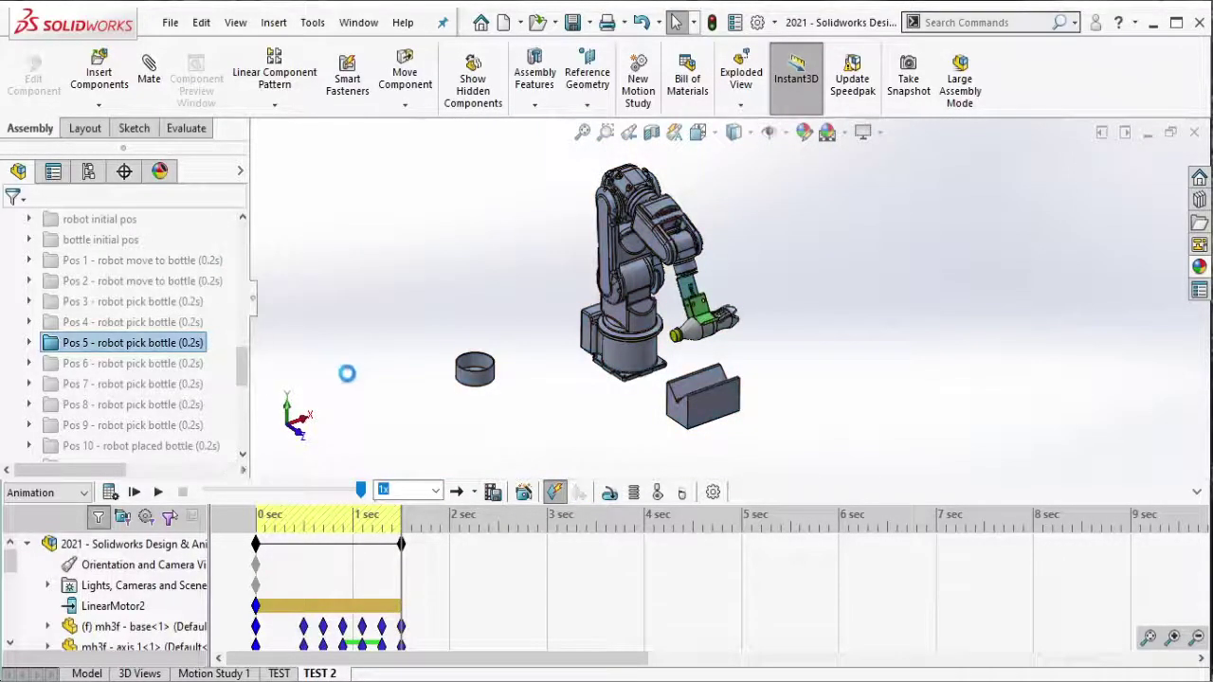
{"action": "left_click", "coordinate": [160, 492]}
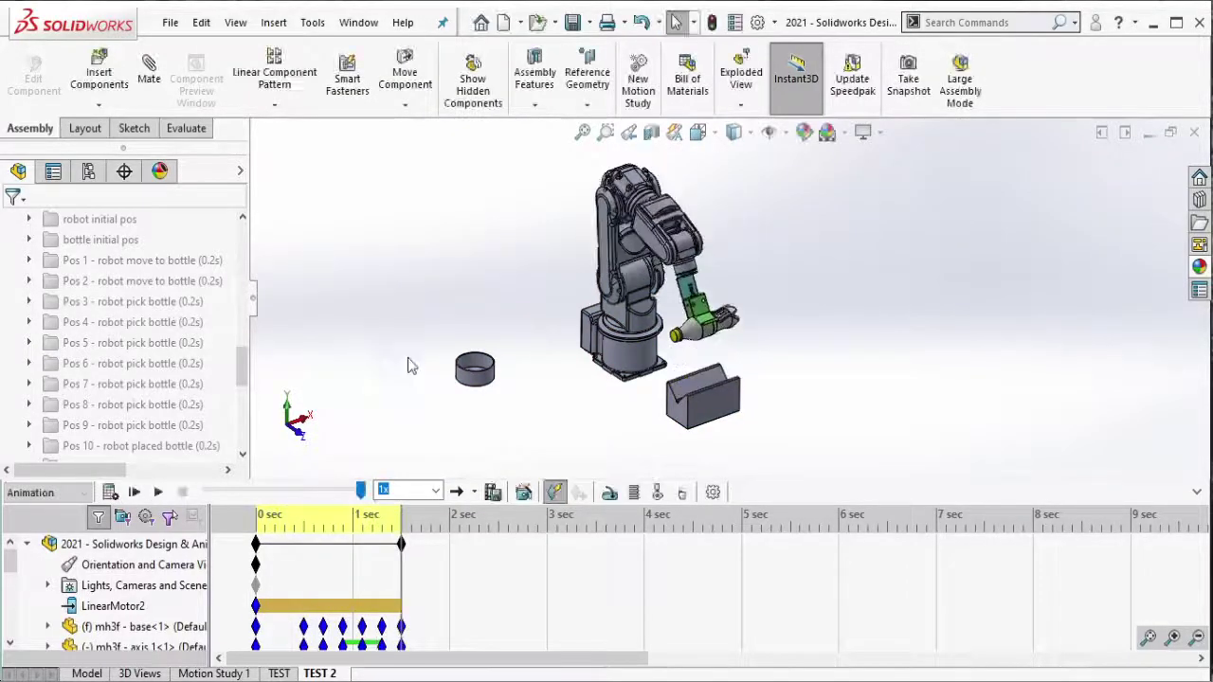
{"action": "left_click", "coordinate": [156, 493]}
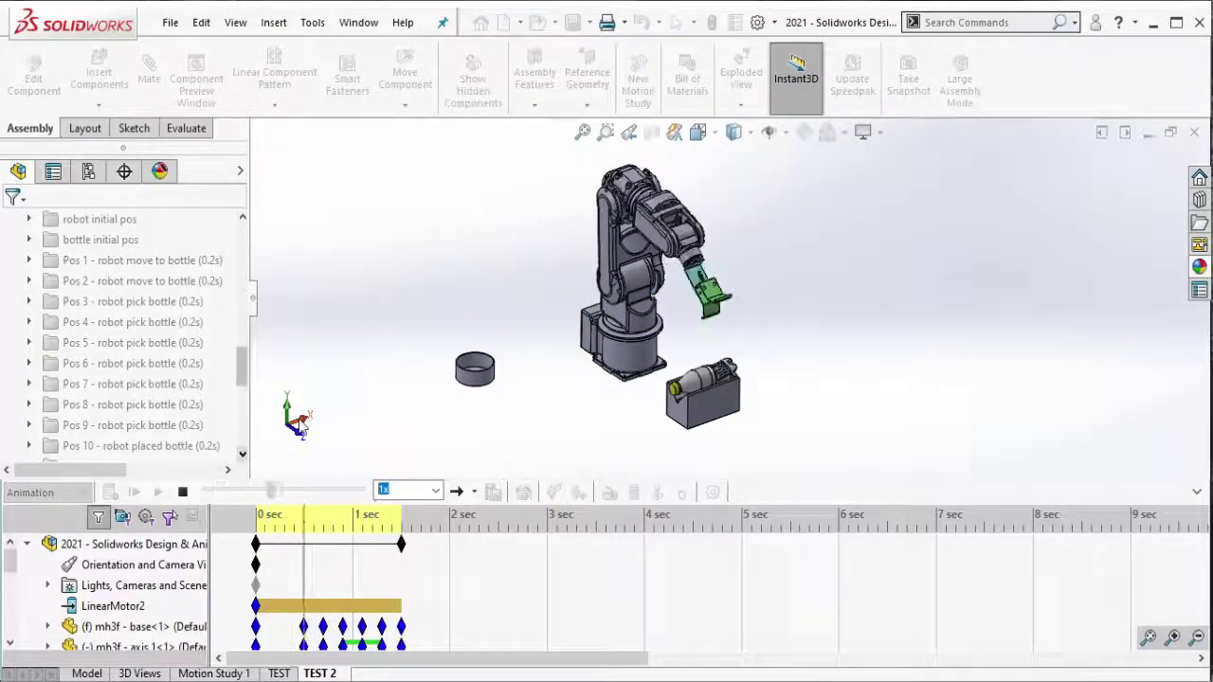
Step: Delete the last column of keys near 1.5 sec, replay the animation, and bring up the POS notes
{"action": "scroll", "coordinate": [444, 607], "scroll_direction": "down", "scroll_amount": 3}
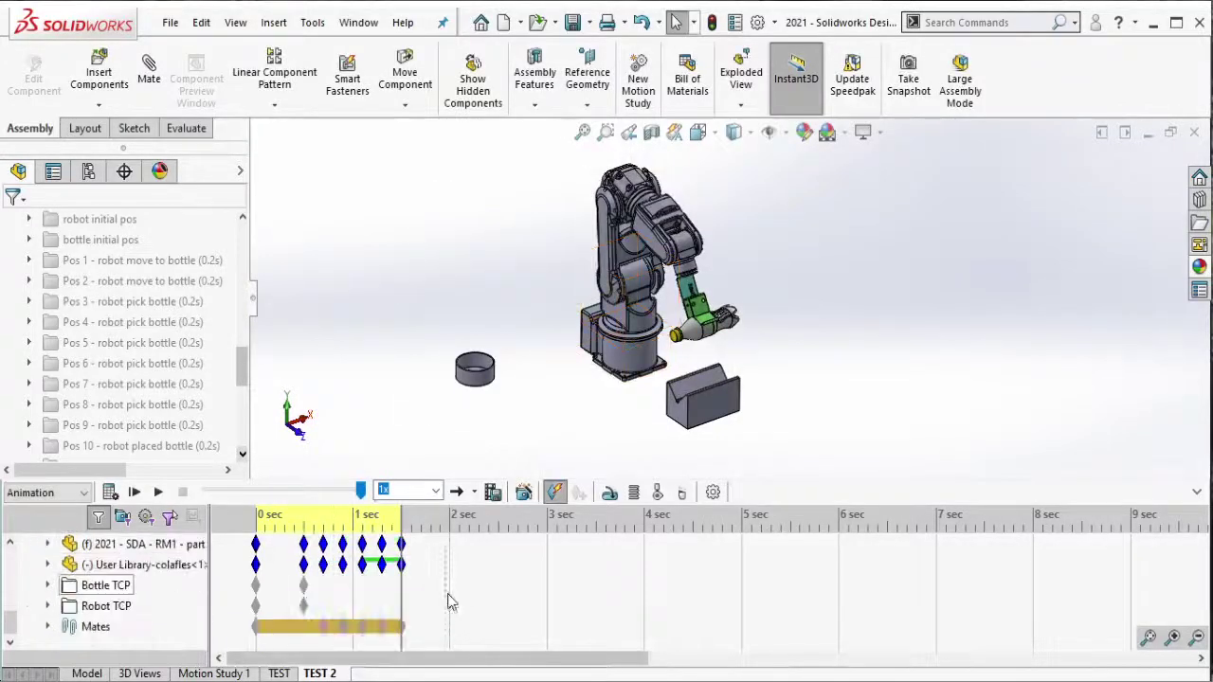
{"action": "scroll", "coordinate": [450, 647], "scroll_direction": "up", "scroll_amount": 3}
{"action": "scroll", "coordinate": [450, 647], "scroll_direction": "up", "scroll_amount": 2}
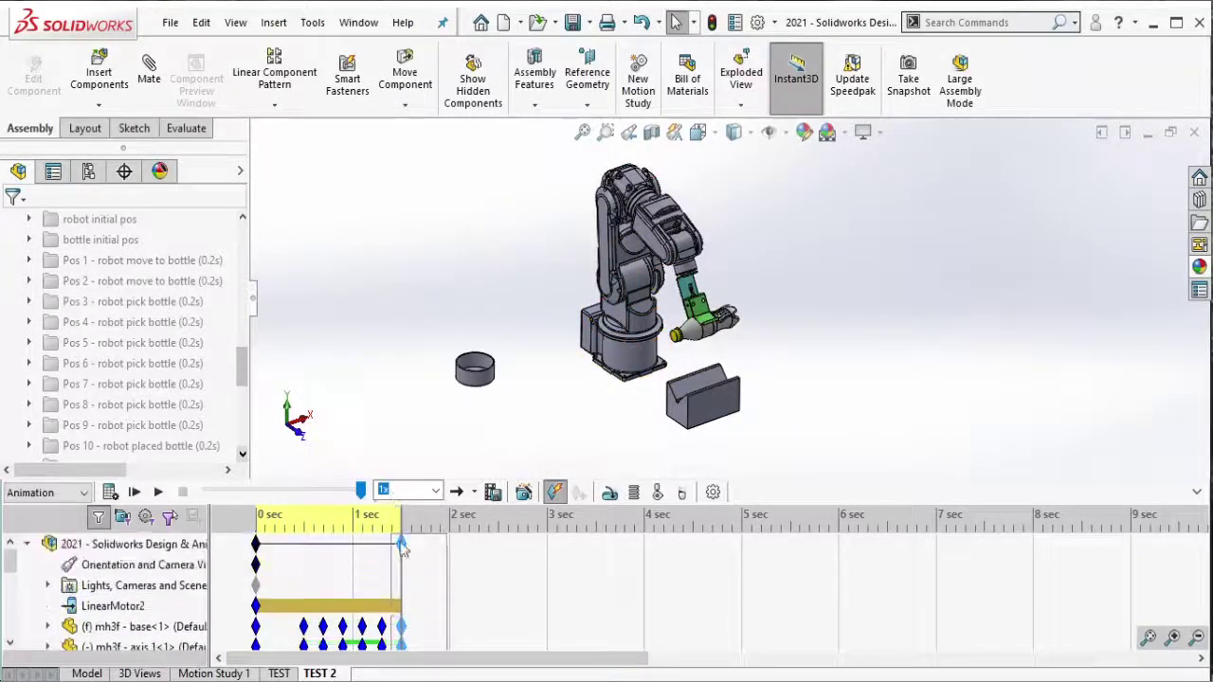
{"action": "right_click", "coordinate": [401, 611]}
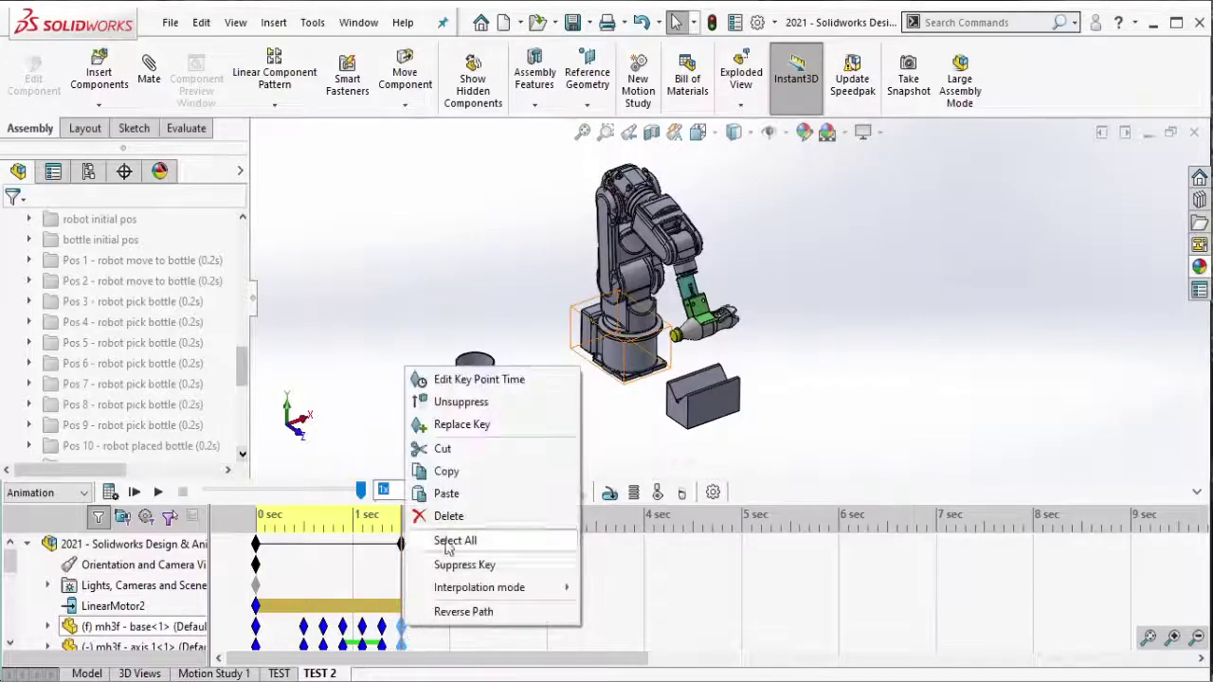
{"action": "left_click", "coordinate": [447, 515]}
{"action": "left_click", "coordinate": [119, 492]}
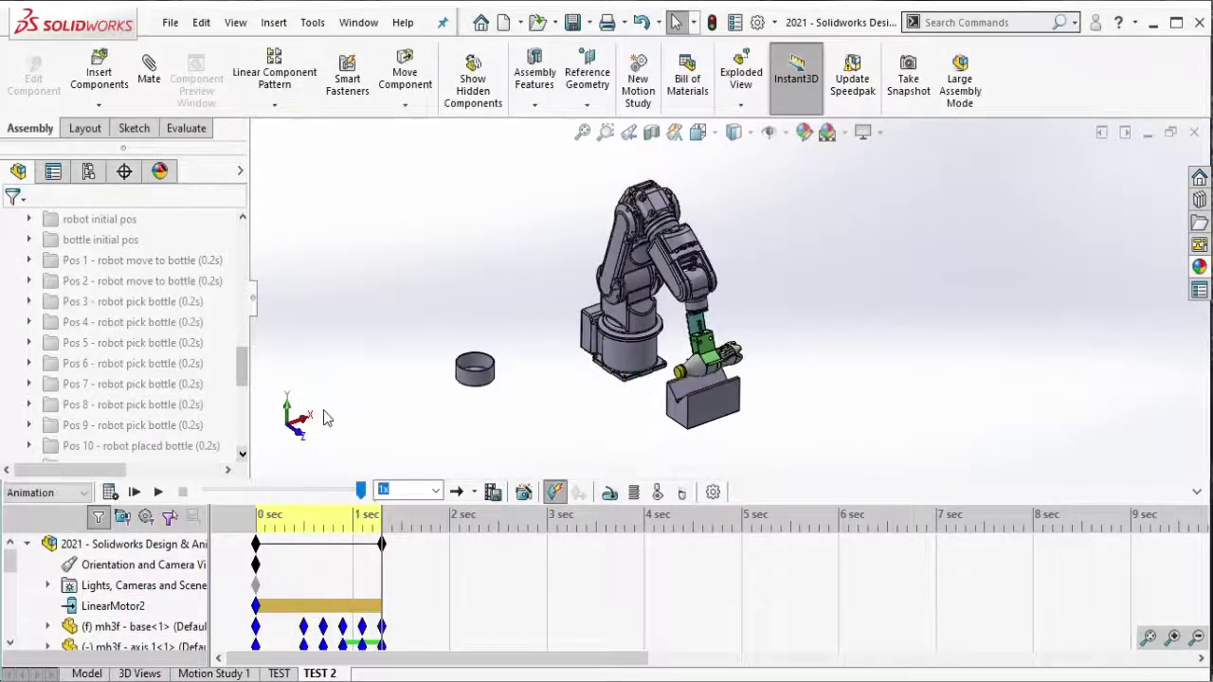
{"action": "left_click", "coordinate": [143, 627]}
{"action": "key", "text": "alt+Tab"}
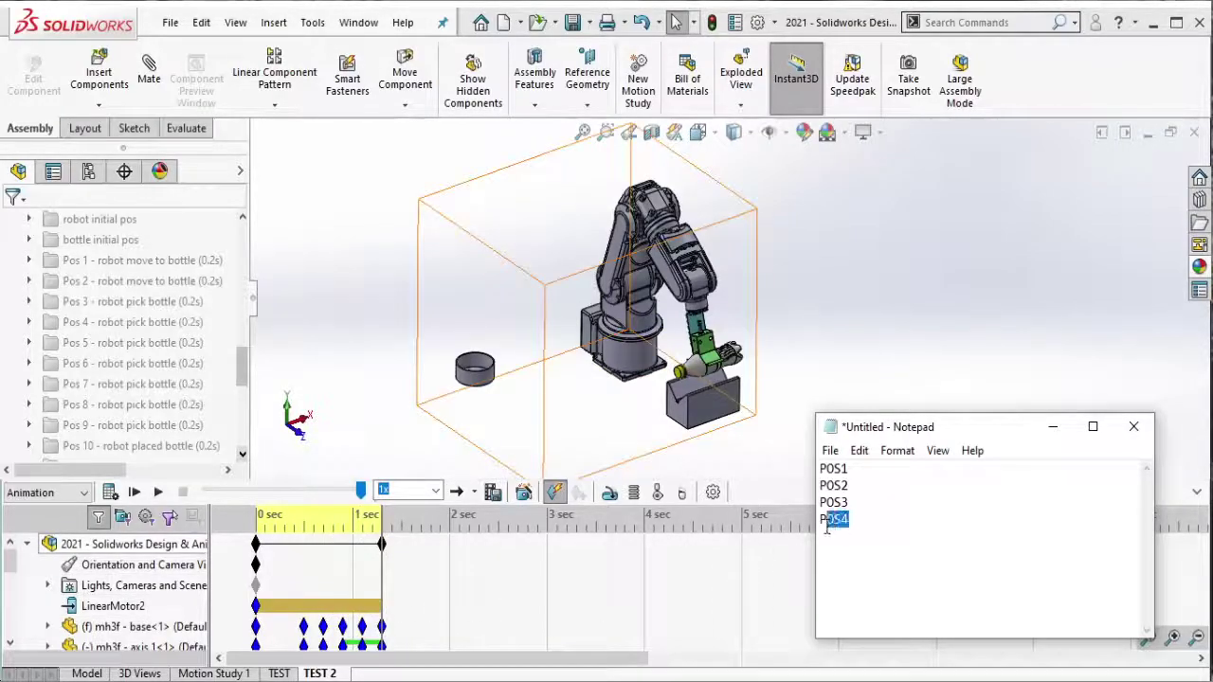
Step: Move the end keys earlier on the timeline and play the animation to check the timing
{"action": "left_click_drag", "start_coordinate": [827, 529], "coordinate": [824, 527]}
{"action": "left_click", "coordinate": [389, 427]}
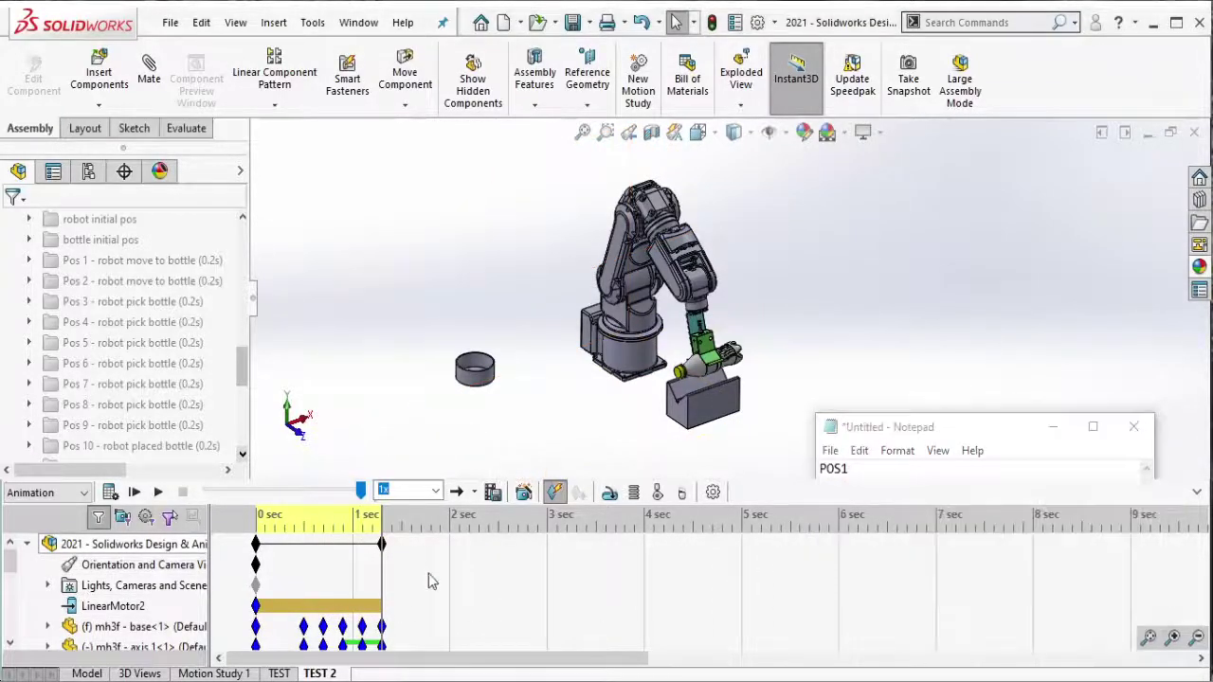
{"action": "scroll", "coordinate": [427, 587], "scroll_direction": "down", "scroll_amount": 5}
{"action": "scroll", "coordinate": [412, 644], "scroll_direction": "up", "scroll_amount": 3}
{"action": "scroll", "coordinate": [403, 640], "scroll_direction": "up", "scroll_amount": 3}
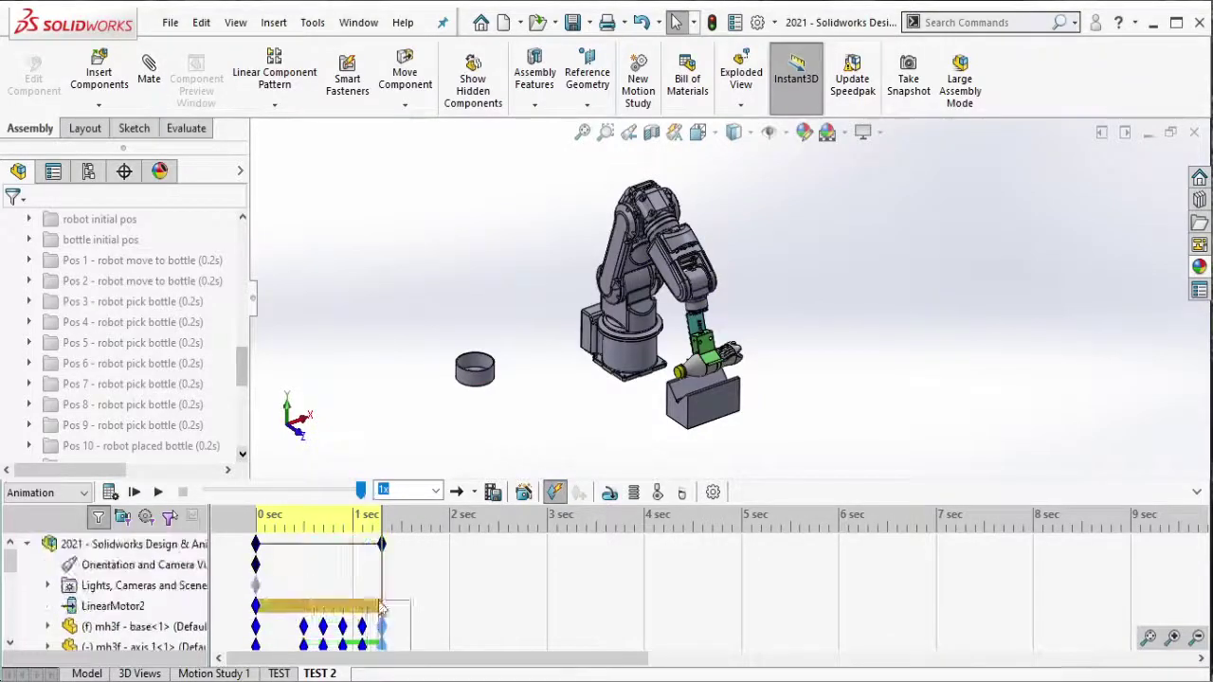
{"action": "right_click", "coordinate": [384, 628]}
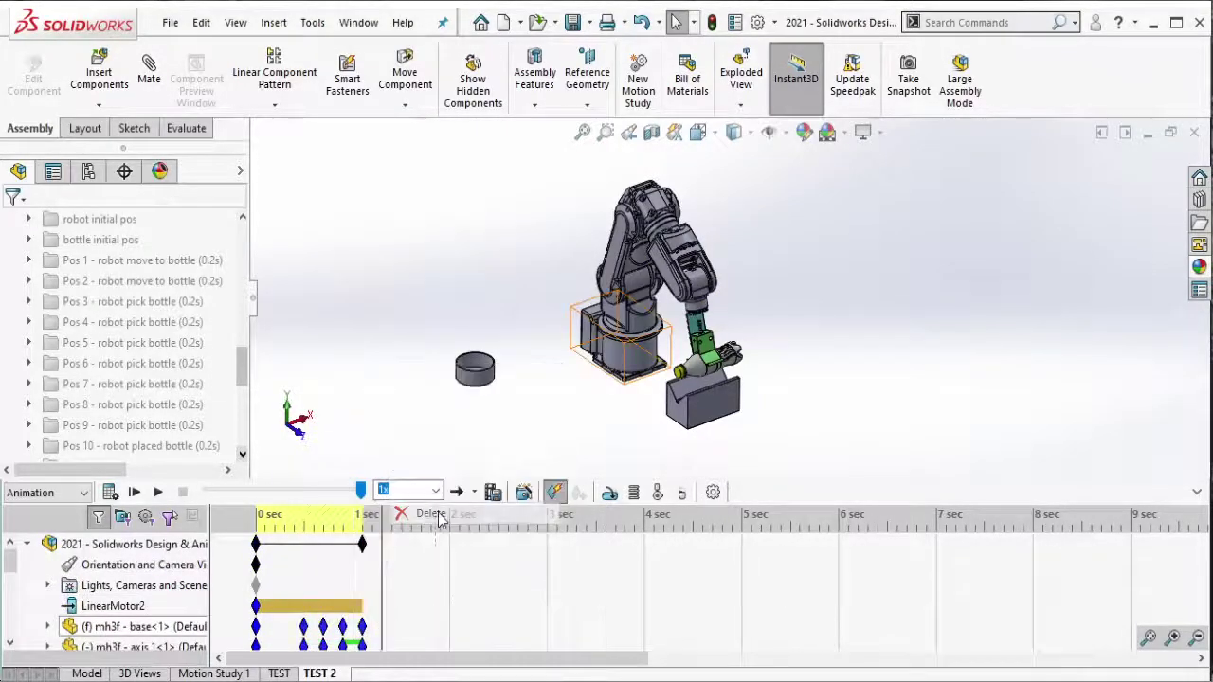
{"action": "left_click_drag", "start_coordinate": [381, 544], "coordinate": [365, 573]}
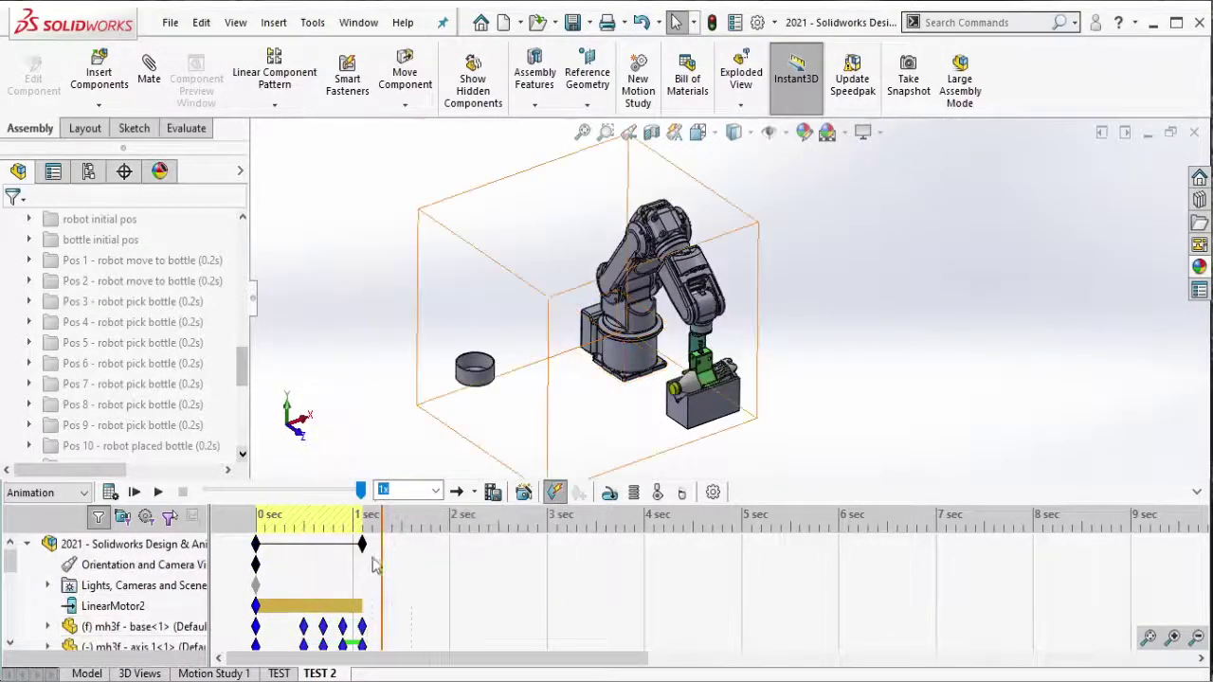
{"action": "left_click", "coordinate": [110, 491]}
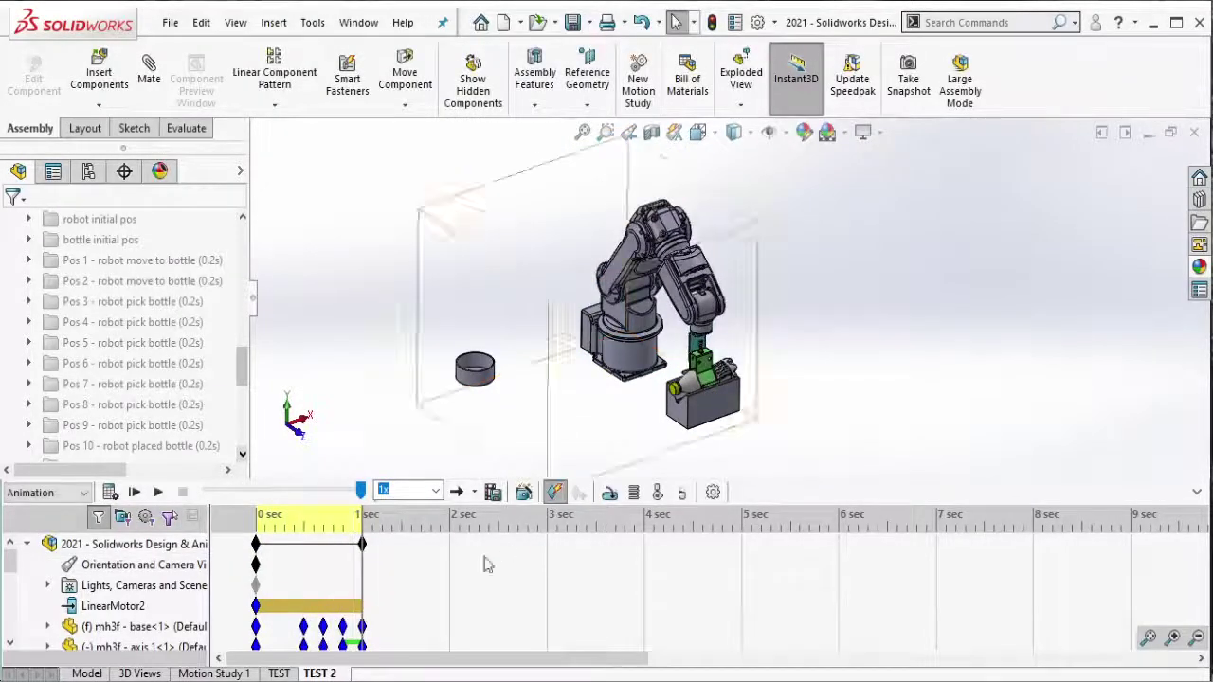
Step: Copy the last pose's keys, paste them at about 1.4 sec, and push the end key to about 1.6 sec
{"action": "left_click_drag", "start_coordinate": [366, 557], "coordinate": [392, 566]}
{"action": "scroll", "coordinate": [392, 579], "scroll_direction": "down", "scroll_amount": 1}
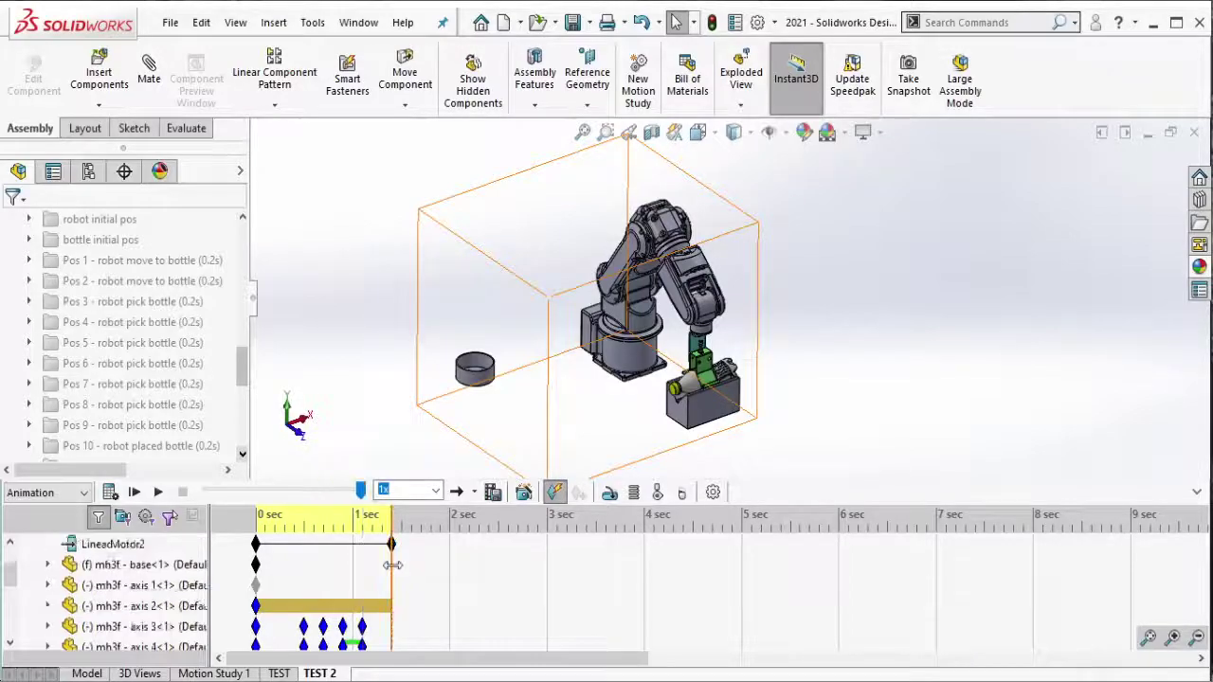
{"action": "scroll", "coordinate": [390, 592], "scroll_direction": "down", "scroll_amount": 2}
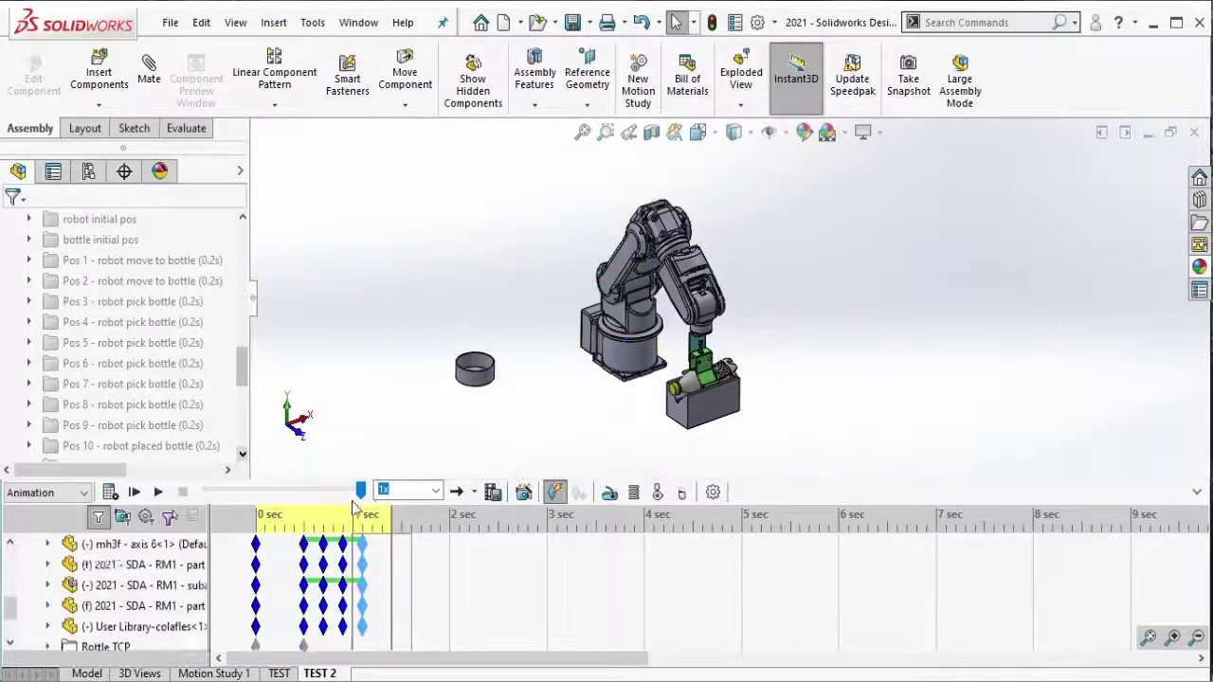
{"action": "scroll", "coordinate": [410, 603], "scroll_direction": "up", "scroll_amount": 3}
{"action": "mouse_move", "coordinate": [411, 645]}
{"action": "left_mouse_down"}
{"action": "mouse_move", "coordinate": [360, 595]}
{"action": "mouse_move", "coordinate": [370, 633]}
{"action": "left_mouse_up"}
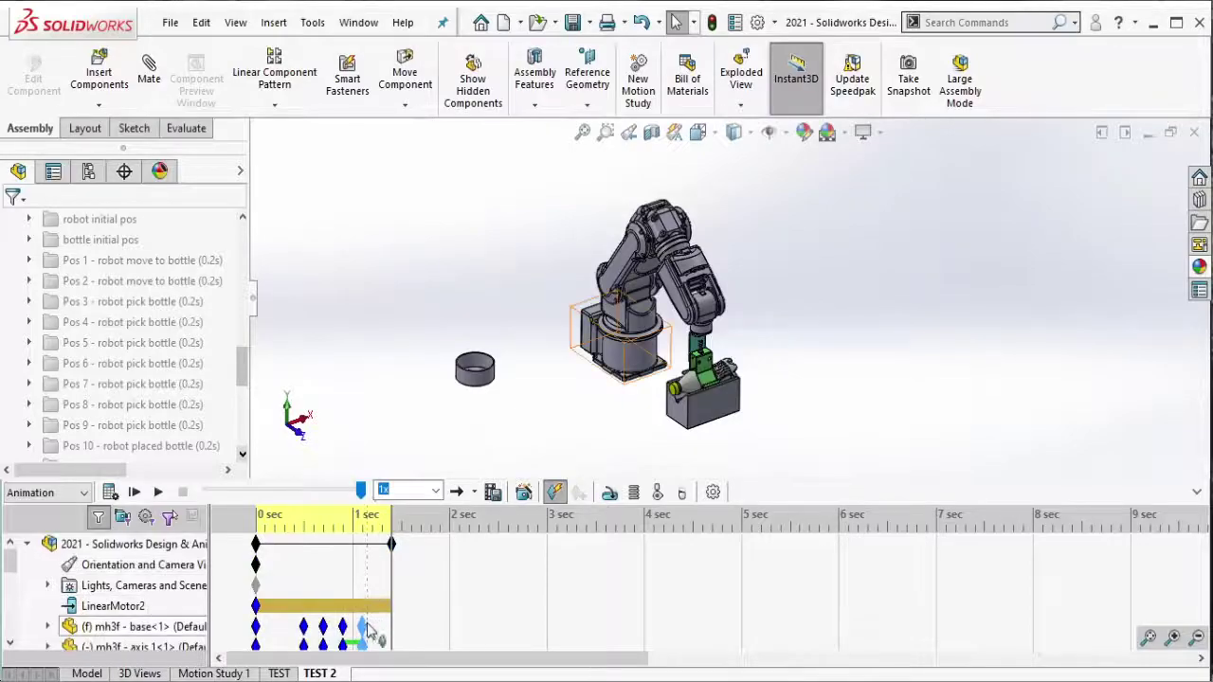
{"action": "right_click", "coordinate": [366, 632]}
{"action": "left_click", "coordinate": [417, 469]}
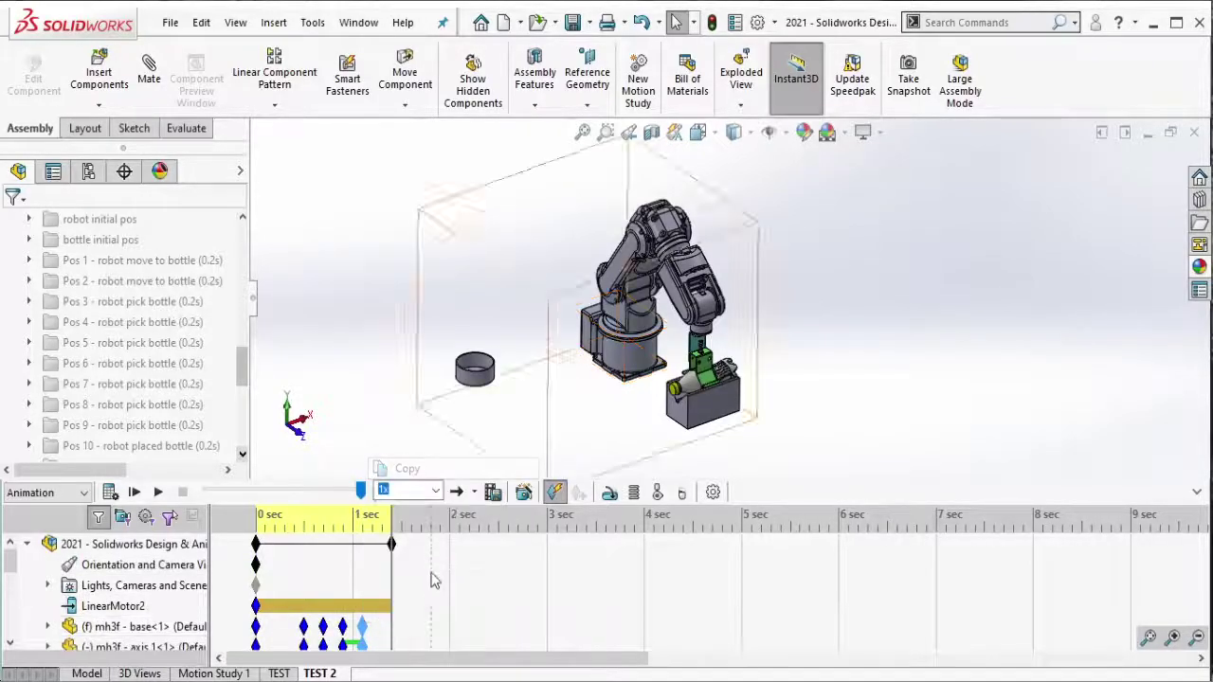
{"action": "right_click", "coordinate": [395, 575]}
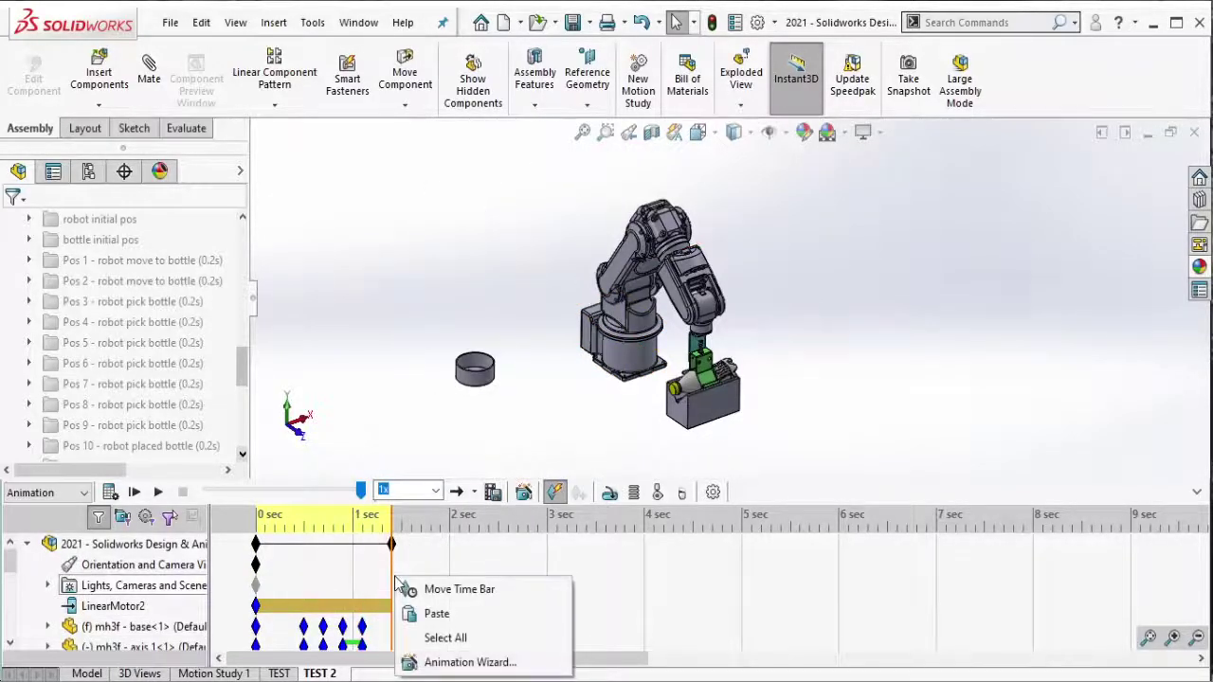
{"action": "left_click", "coordinate": [426, 615]}
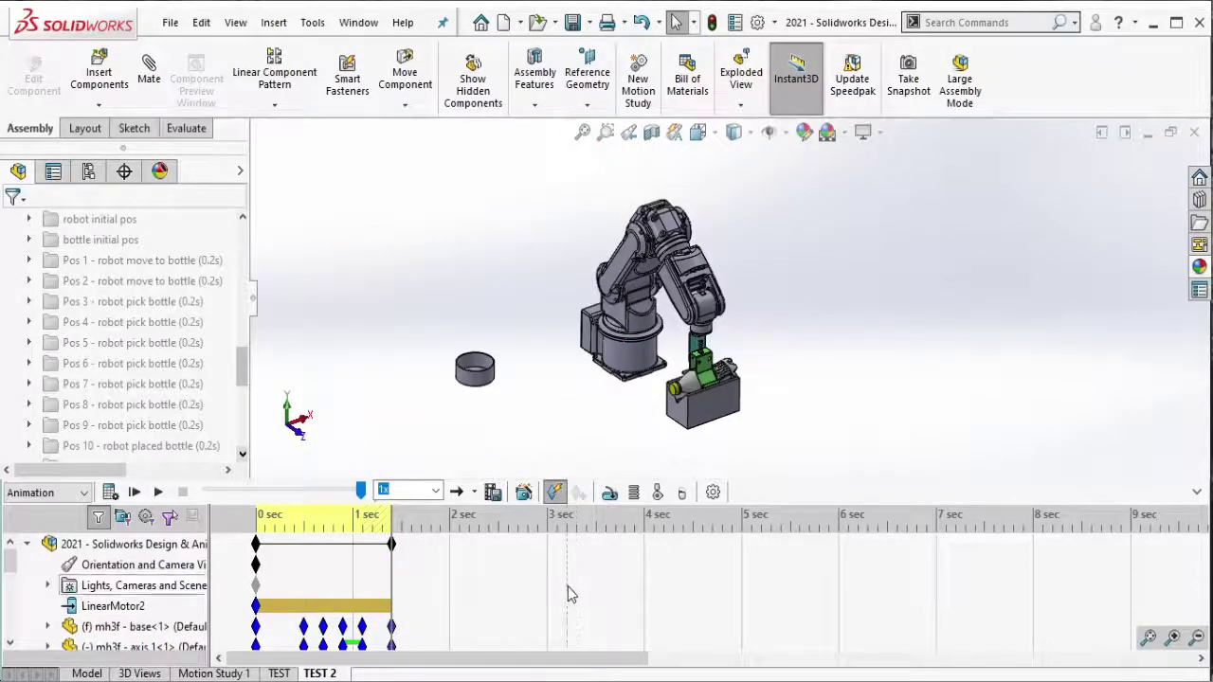
{"action": "key", "text": "alt+Tab"}
{"action": "key", "text": "alt+Tab"}
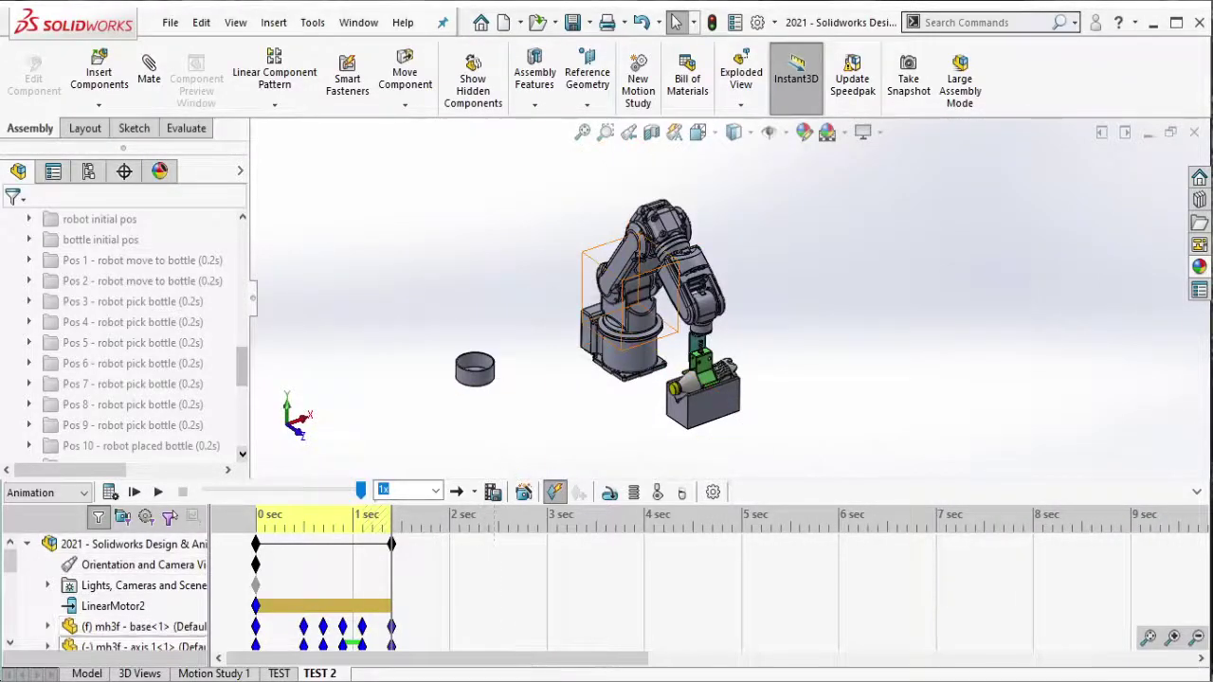
{"action": "key", "text": "alt+Tab"}
{"action": "key", "text": "alt+Tab"}
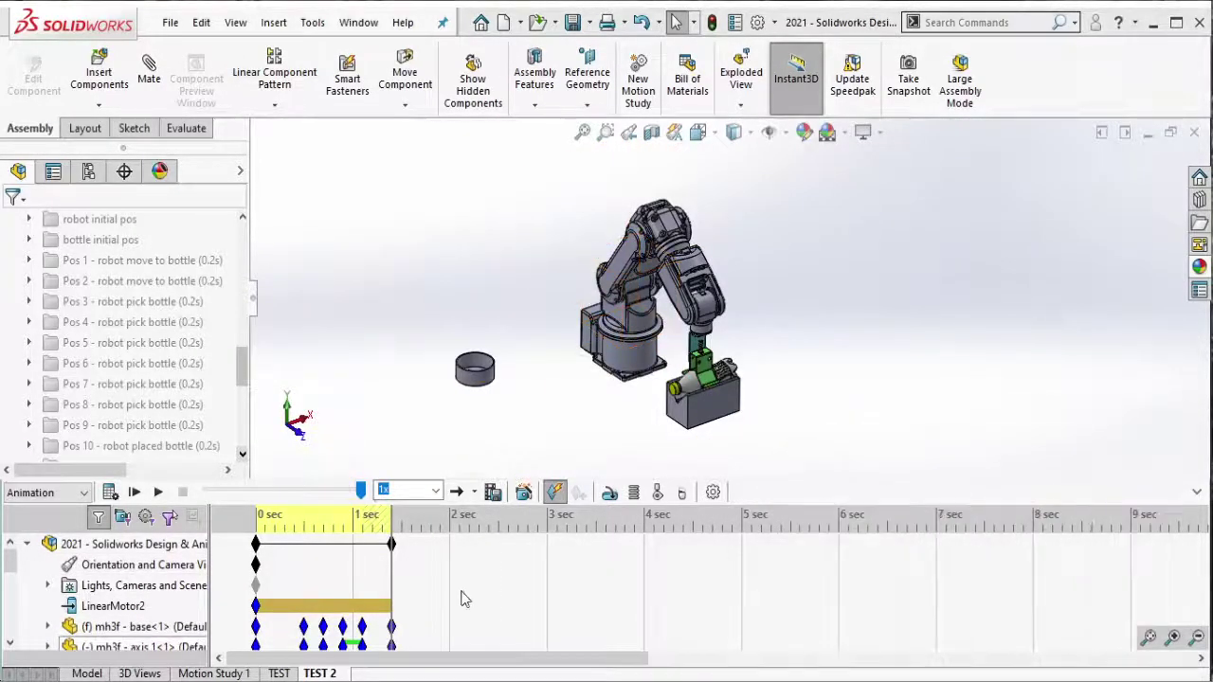
{"action": "mouse_move", "coordinate": [399, 554]}
{"action": "left_mouse_down"}
{"action": "mouse_move", "coordinate": [415, 559]}
{"action": "mouse_move", "coordinate": [411, 545]}
{"action": "left_mouse_up"}
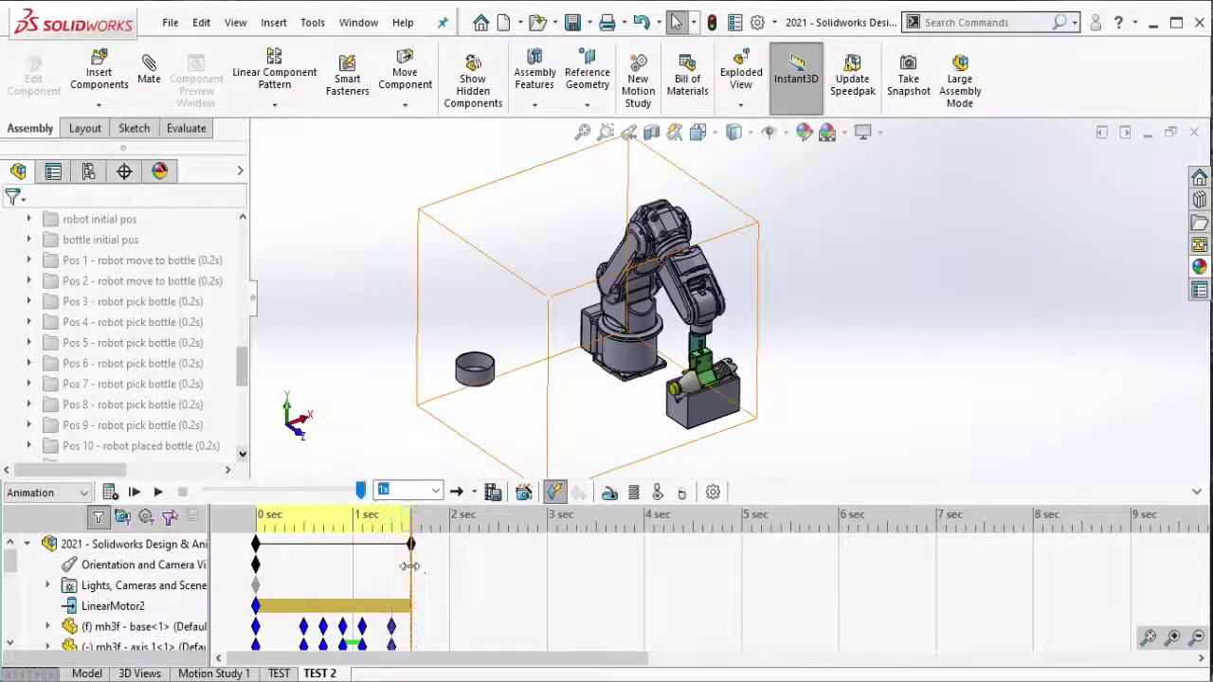
Step: Key the Pos 4 pose for the whole robot, extend the end key to about 1.8 sec, and enable Pos 5
{"action": "left_click", "coordinate": [208, 325]}
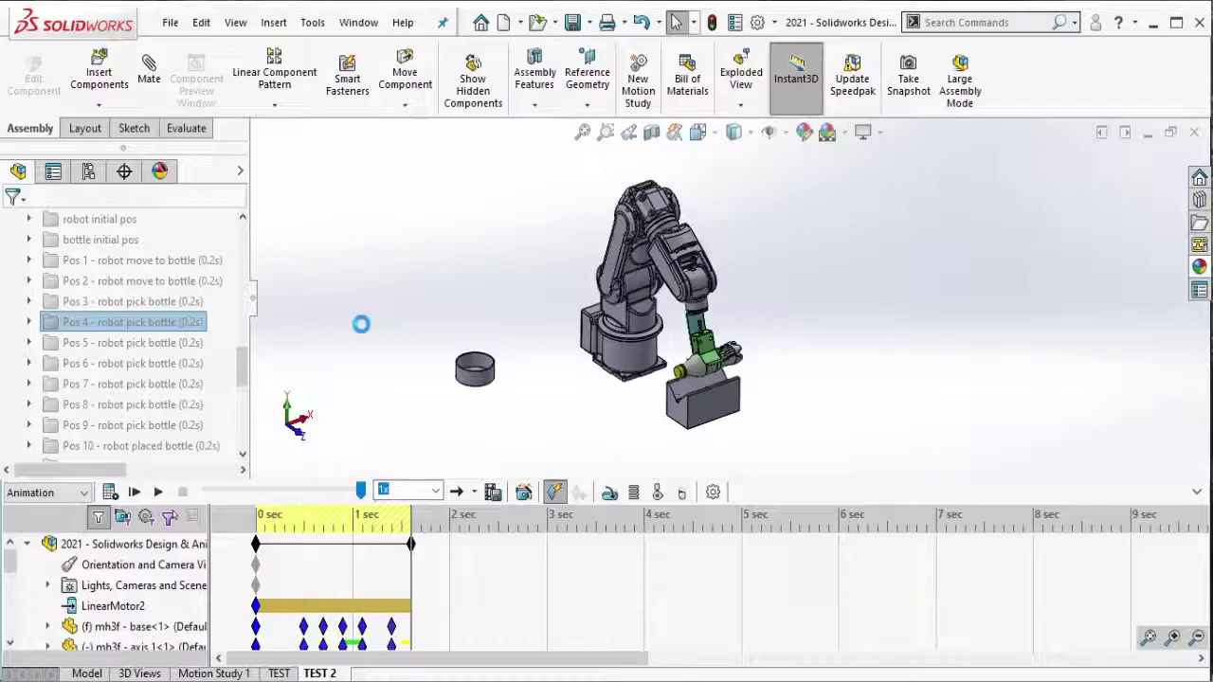
{"action": "left_click_drag", "start_coordinate": [374, 137], "coordinate": [864, 462]}
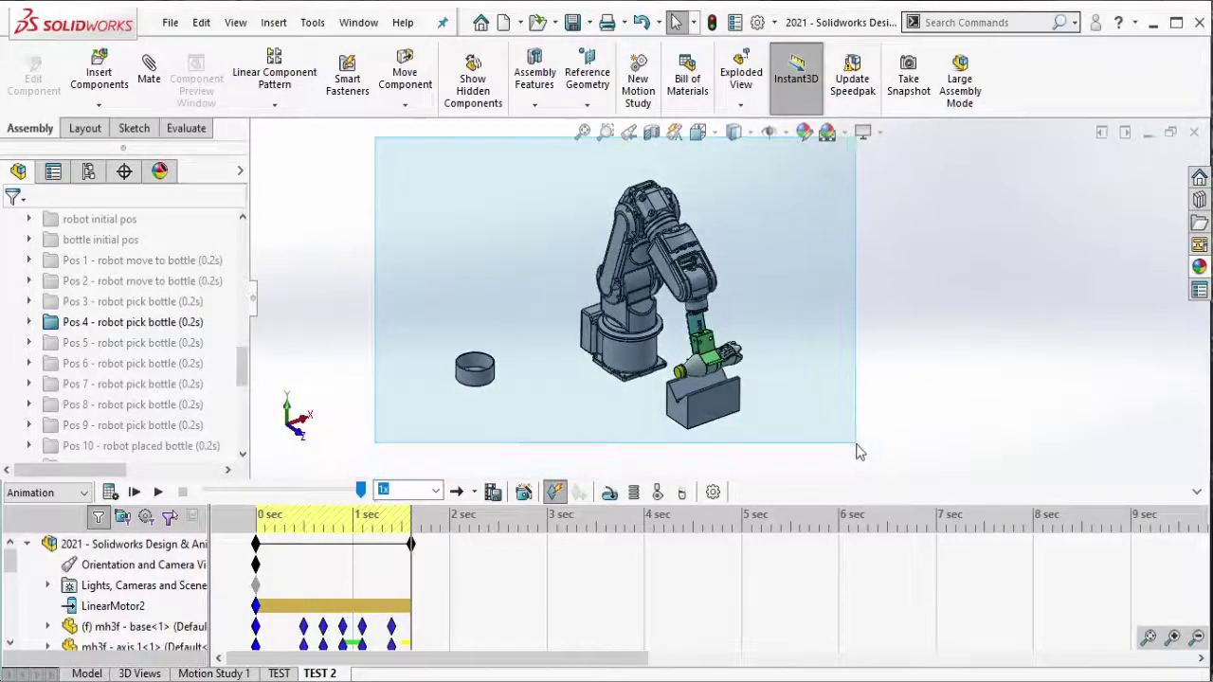
{"action": "left_click", "coordinate": [580, 492]}
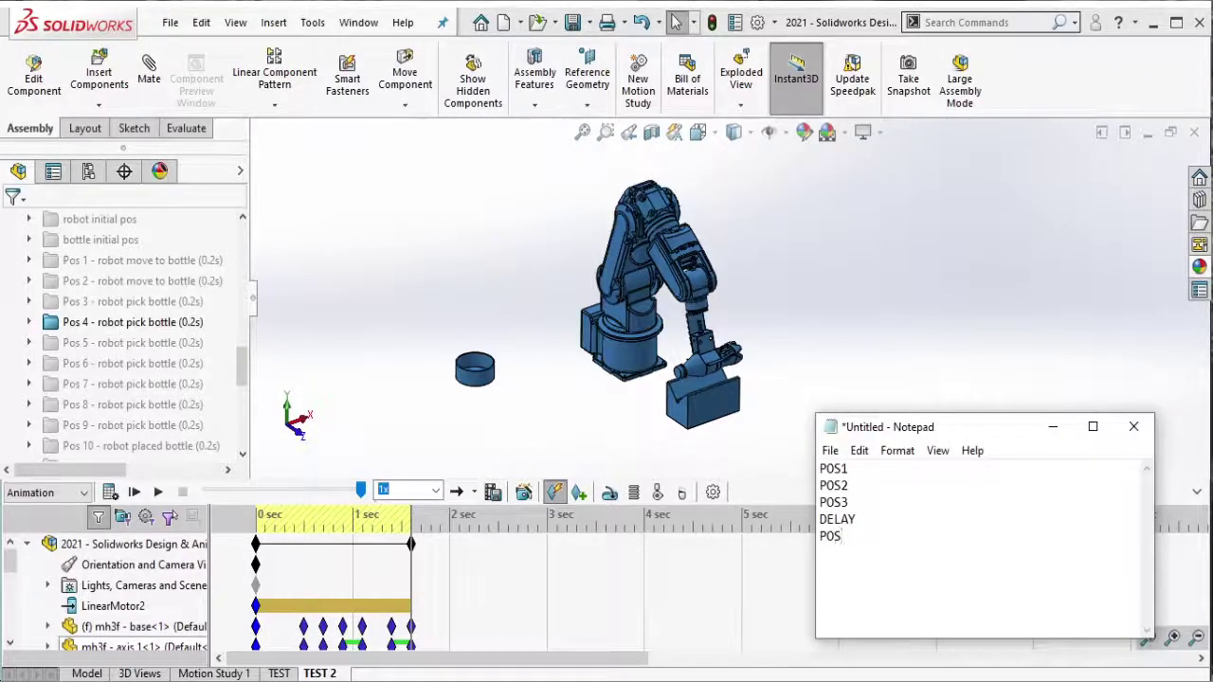
{"action": "left_click", "coordinate": [1052, 427]}
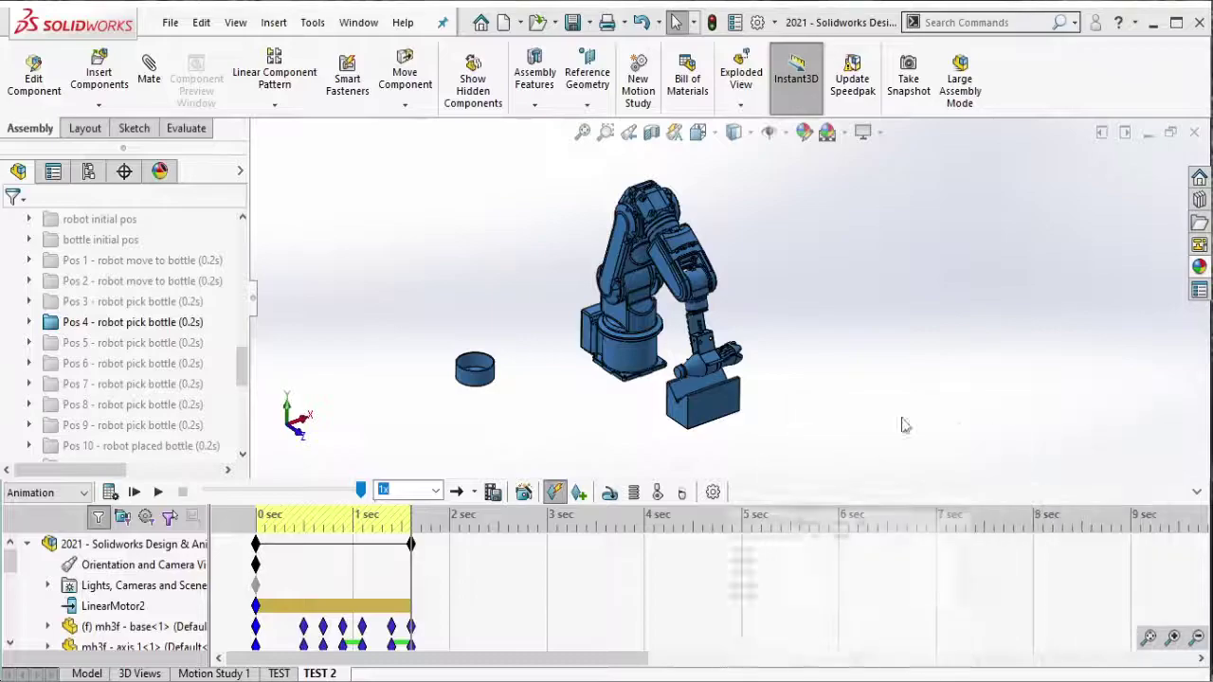
{"action": "left_click", "coordinate": [111, 327]}
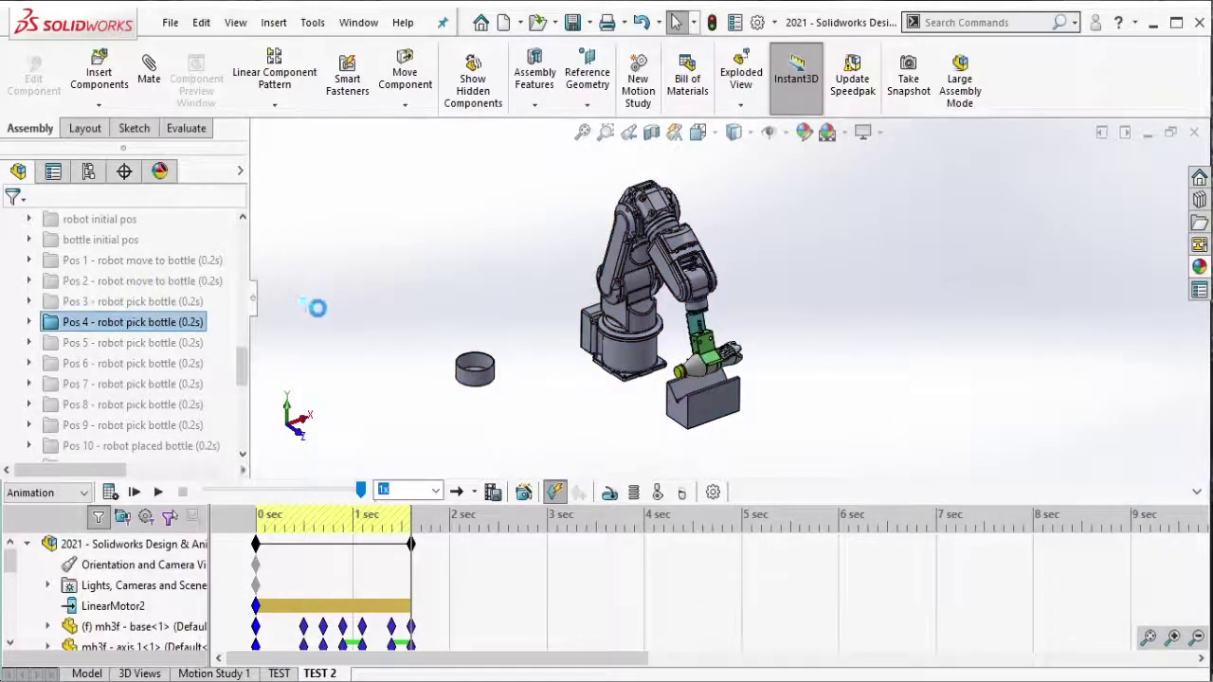
{"action": "left_click", "coordinate": [412, 544]}
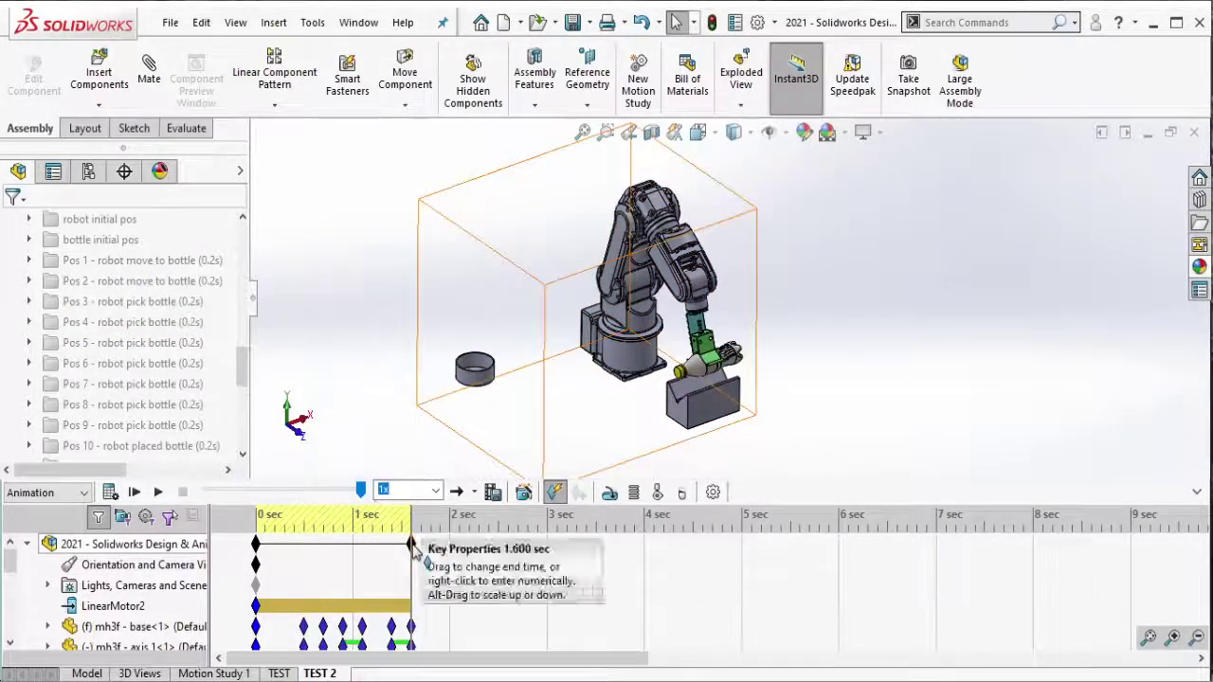
{"action": "left_click_drag", "start_coordinate": [411, 544], "coordinate": [431, 548]}
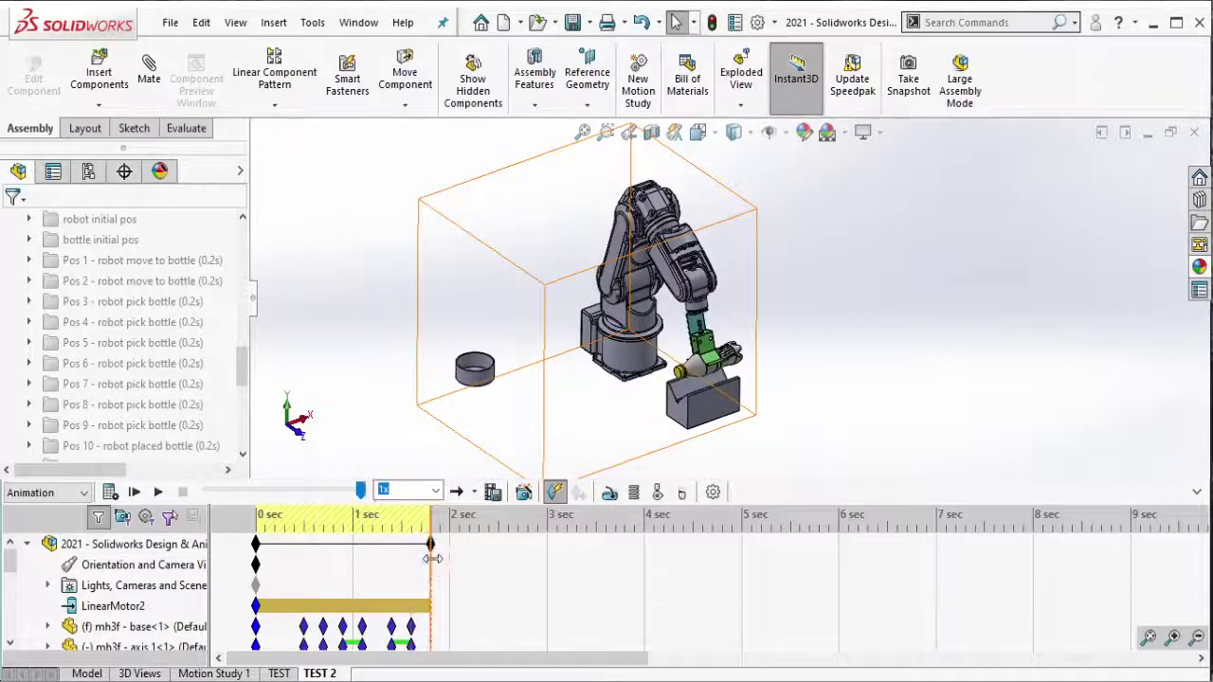
{"action": "left_click", "coordinate": [190, 349]}
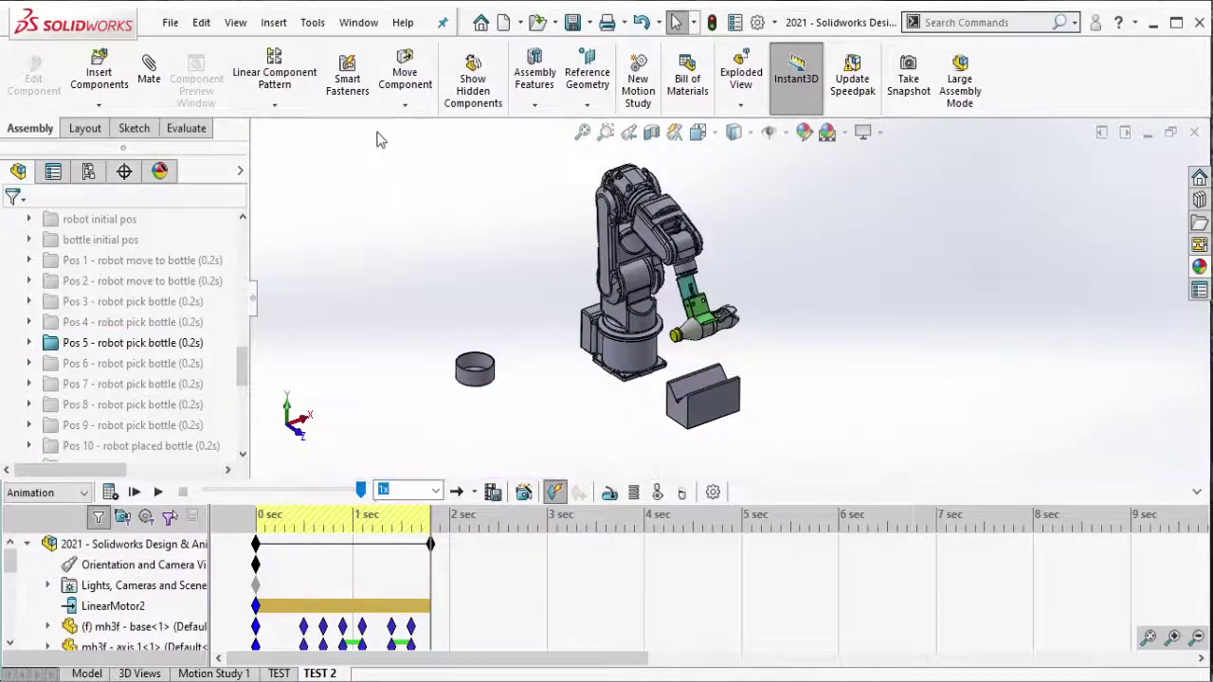
Step: Record keys for the Pos 5 pose at 1.8 sec and note POS5 in Notepad
{"action": "left_click_drag", "start_coordinate": [380, 133], "coordinate": [824, 460]}
{"action": "left_click", "coordinate": [580, 493]}
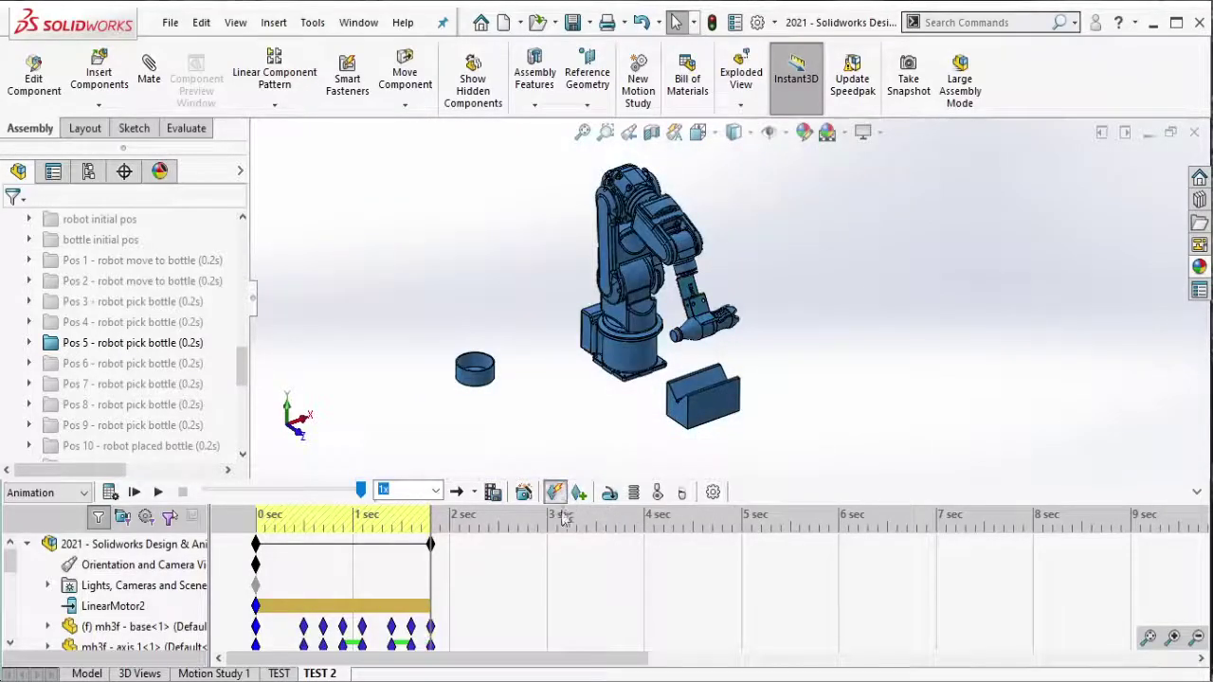
{"action": "key", "text": "alt+Tab"}
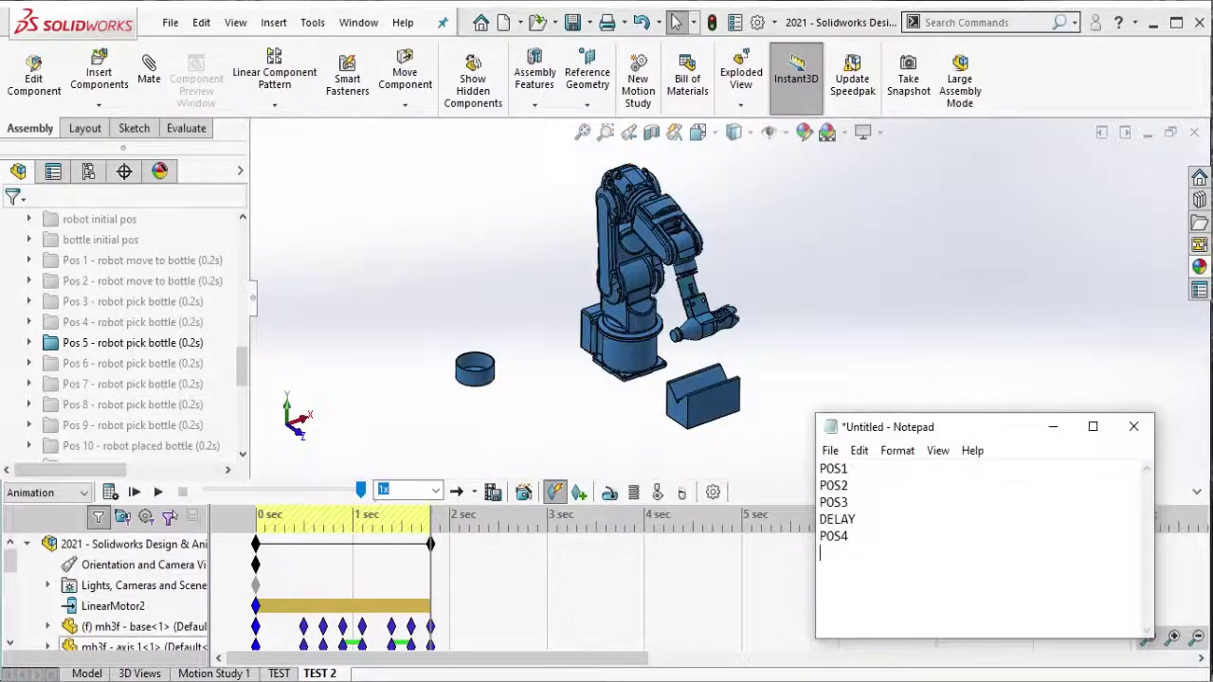
{"action": "type", "text": "POS5"}
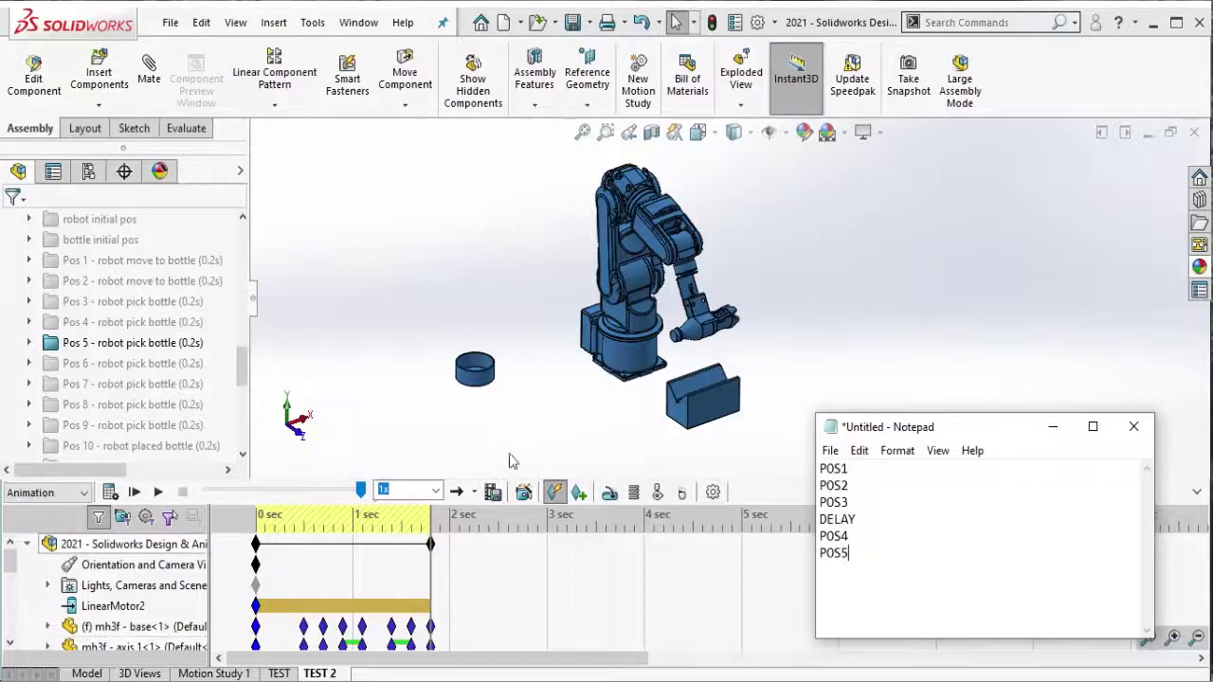
Step: Calculate the TEST 2 study and extend its end key to 2 seconds
{"action": "left_click", "coordinate": [199, 343]}
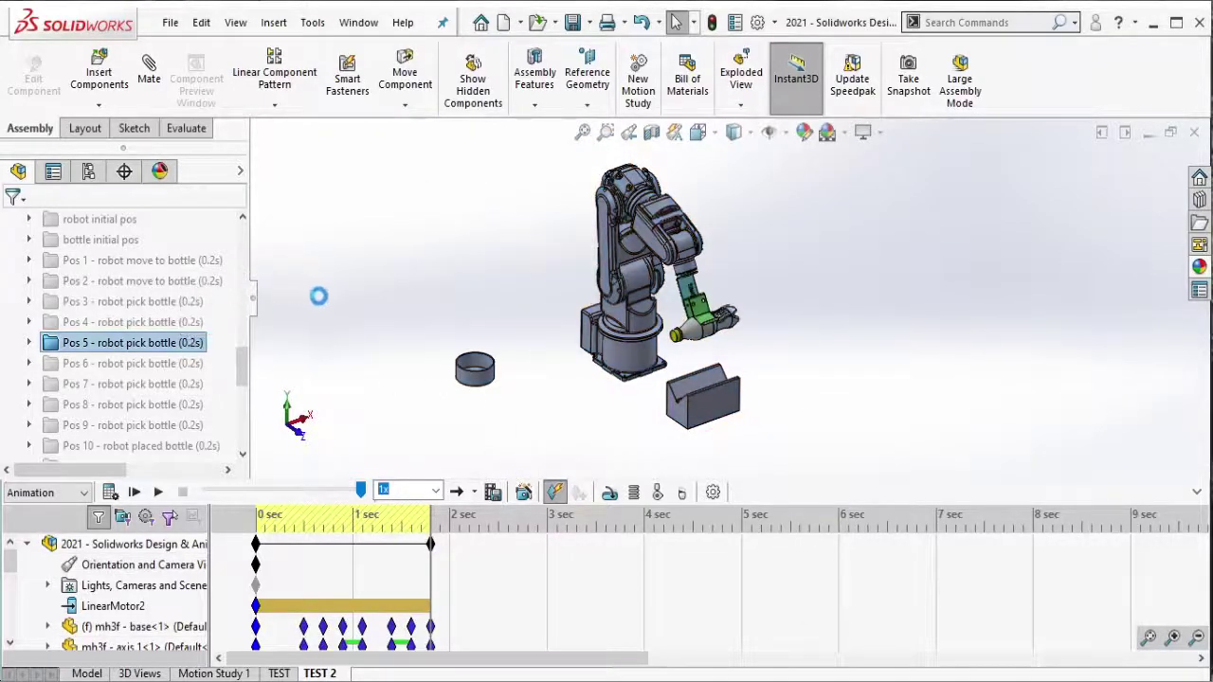
{"action": "left_click", "coordinate": [340, 383]}
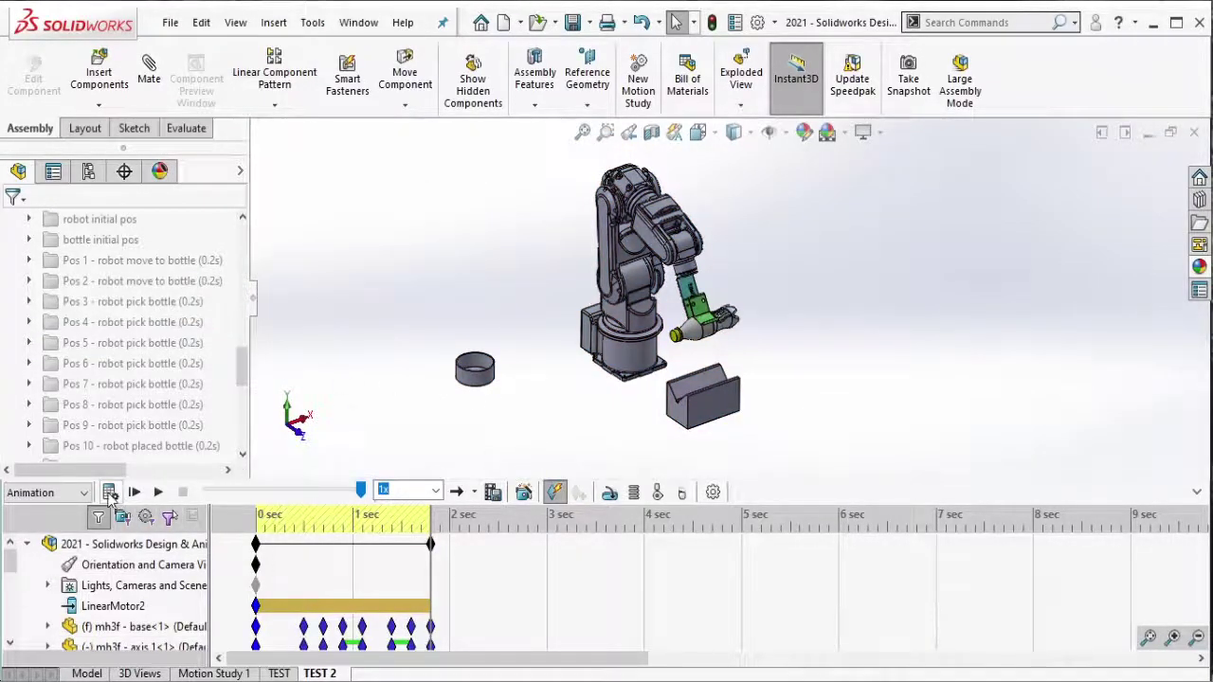
{"action": "left_click", "coordinate": [109, 493]}
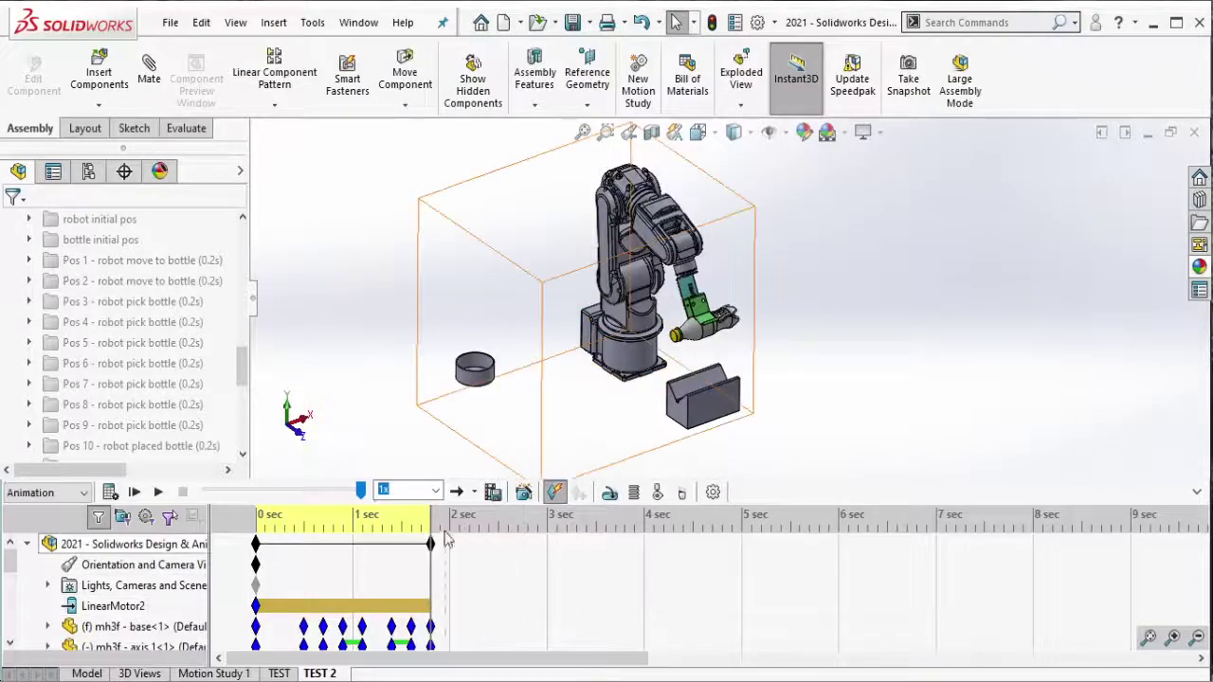
{"action": "left_click_drag", "start_coordinate": [432, 545], "coordinate": [450, 545]}
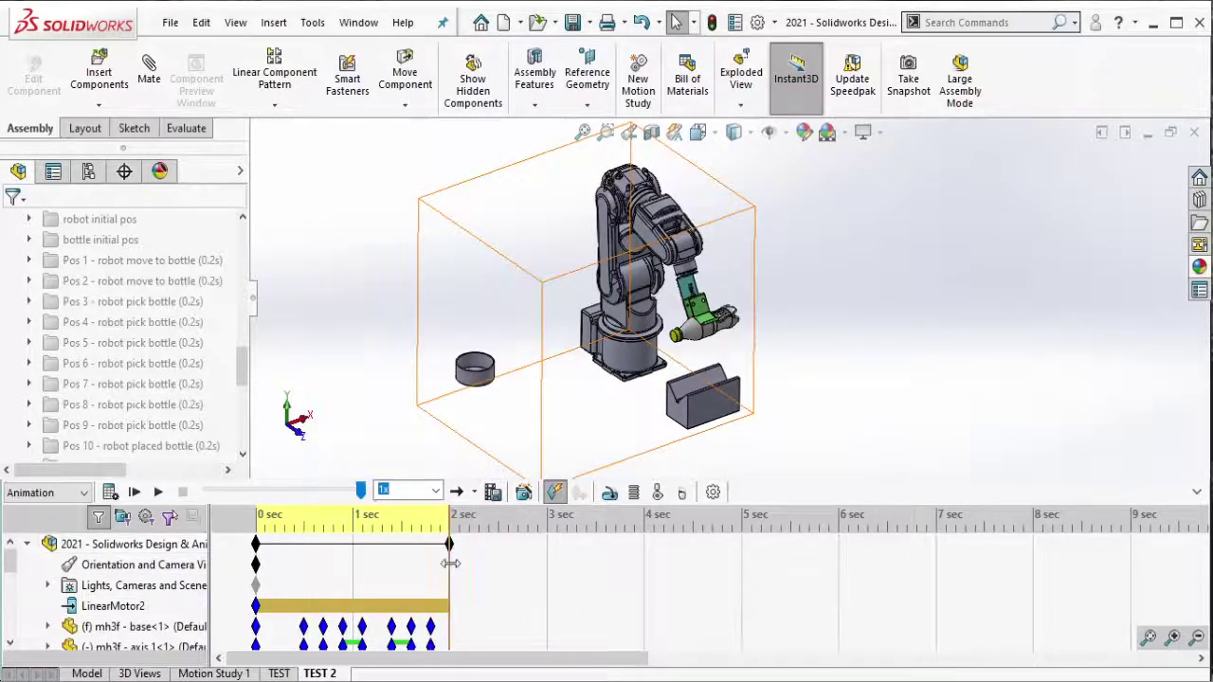
{"action": "left_click", "coordinate": [189, 364]}
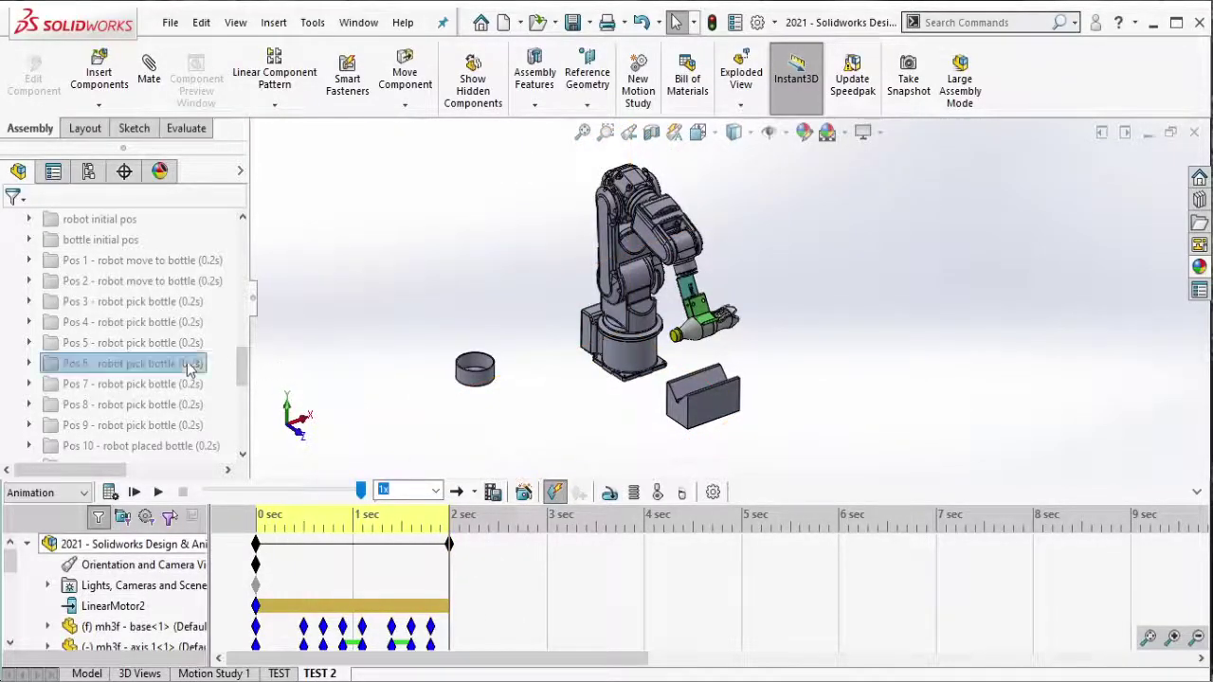
Step: Unsuppress Pos 6, note POS6, and box-select the robot to key its pose at 2 s
{"action": "key", "text": "alt+Tab"}
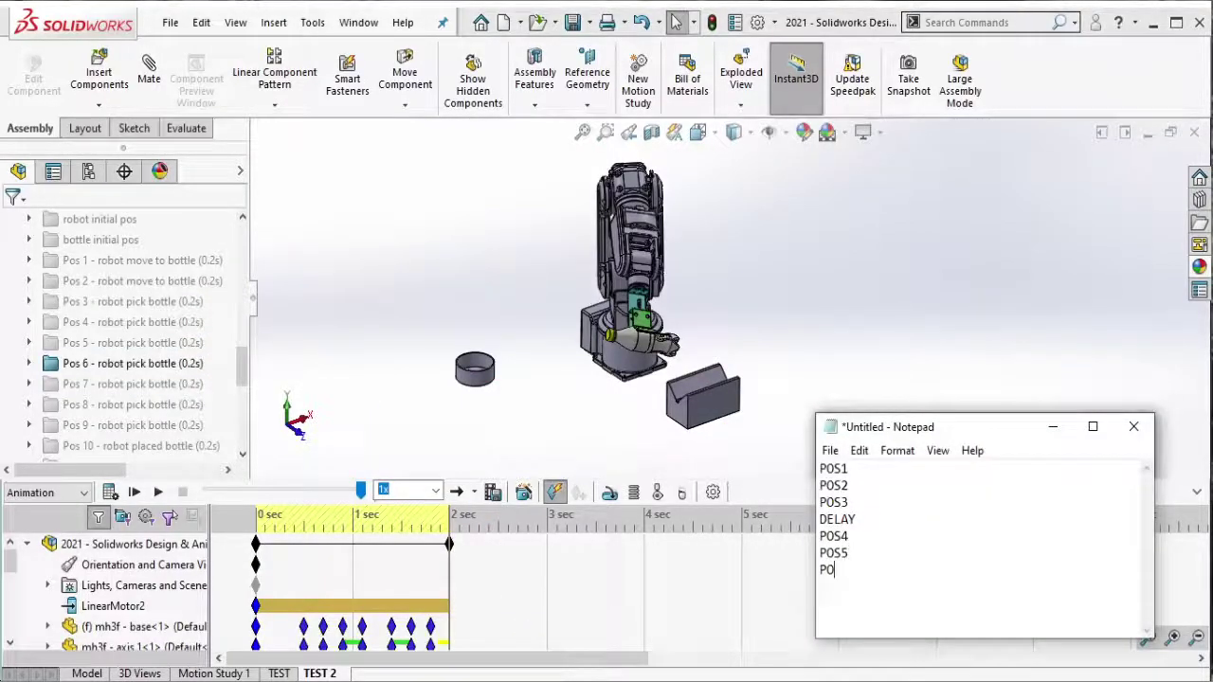
{"action": "key", "text": "alt+Tab"}
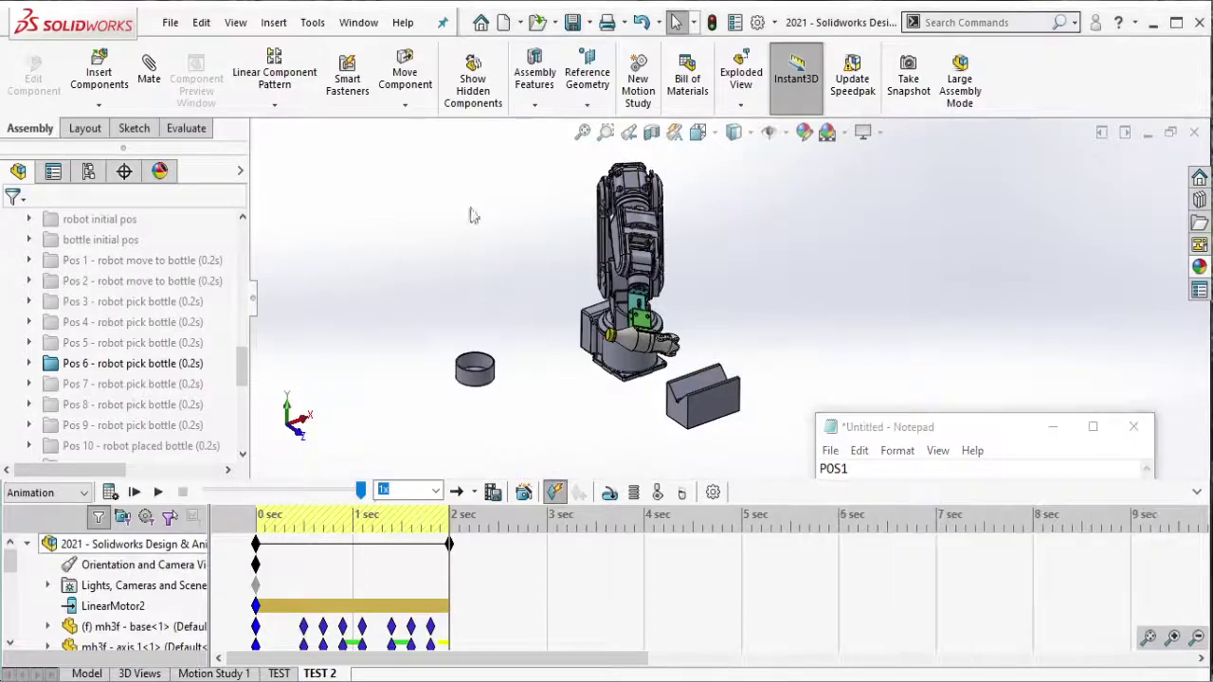
{"action": "left_click_drag", "start_coordinate": [363, 124], "coordinate": [865, 447]}
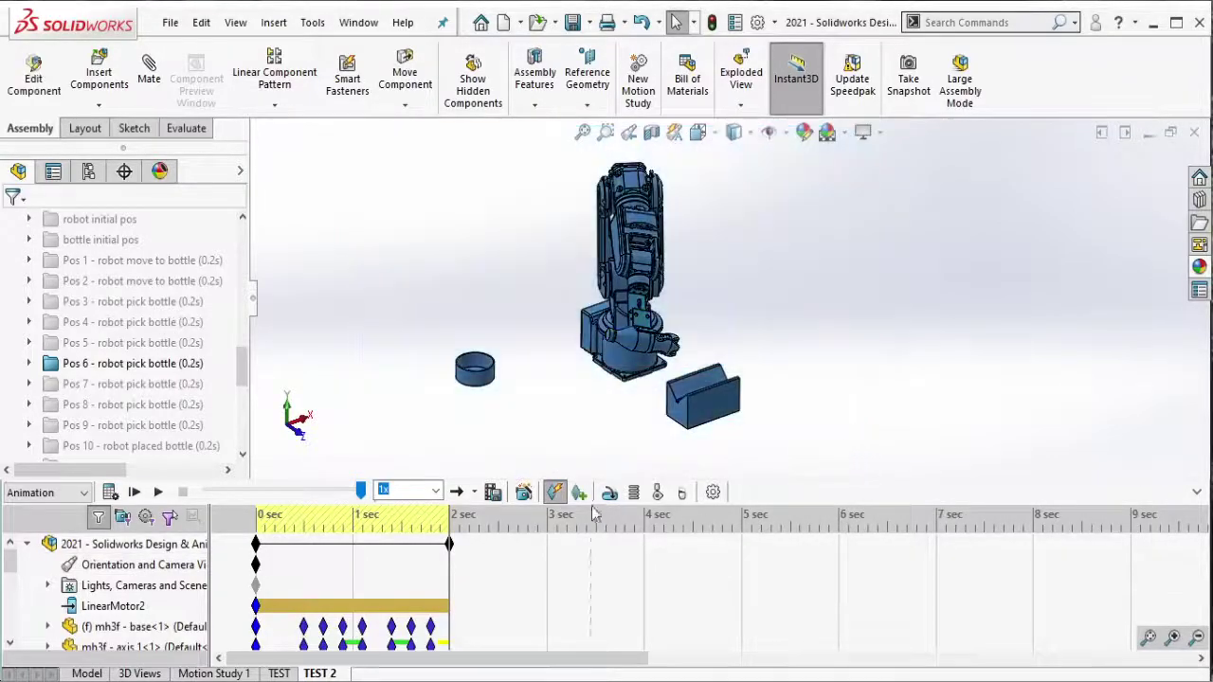
{"action": "left_click", "coordinate": [142, 364]}
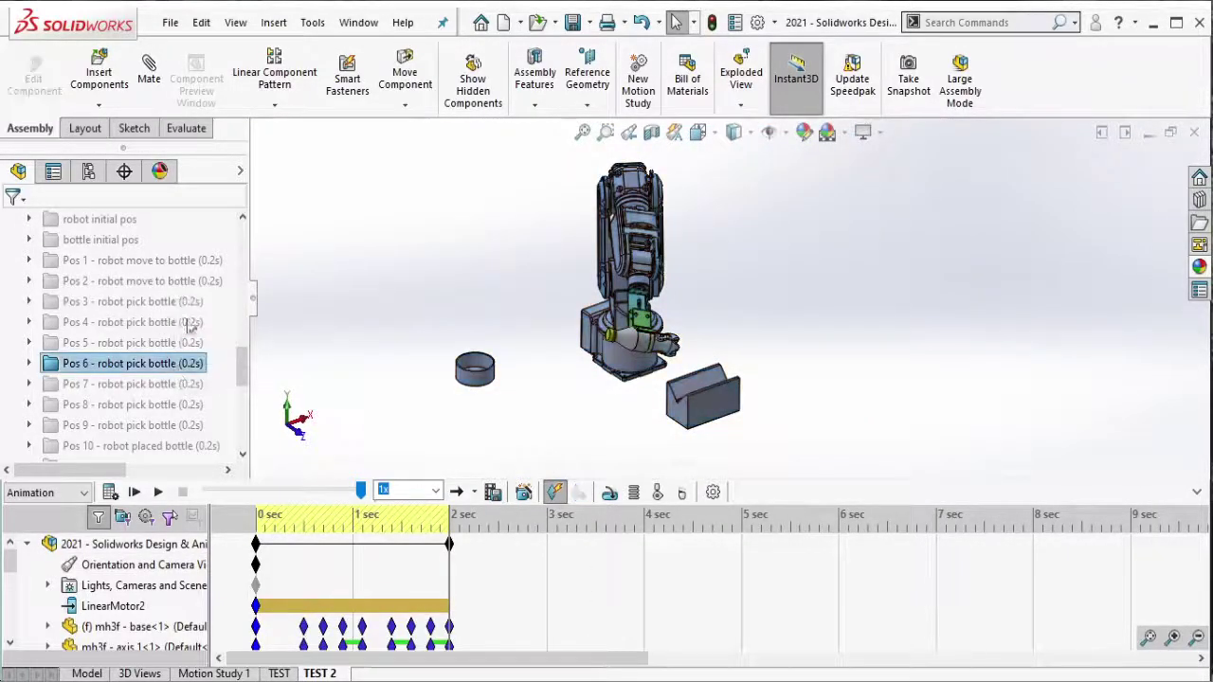
{"action": "left_click", "coordinate": [270, 318]}
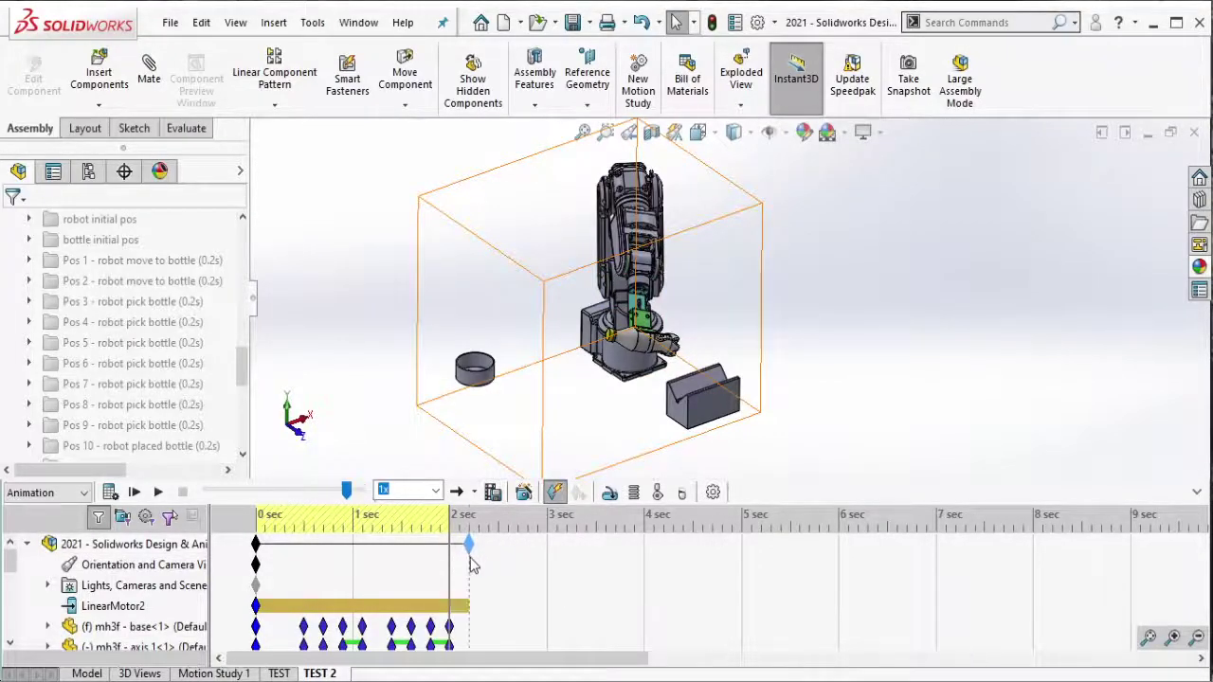
Step: Unsuppress the Pos 7 mates and box-select the robot to key its pose at 2.2 s
{"action": "left_click", "coordinate": [195, 391]}
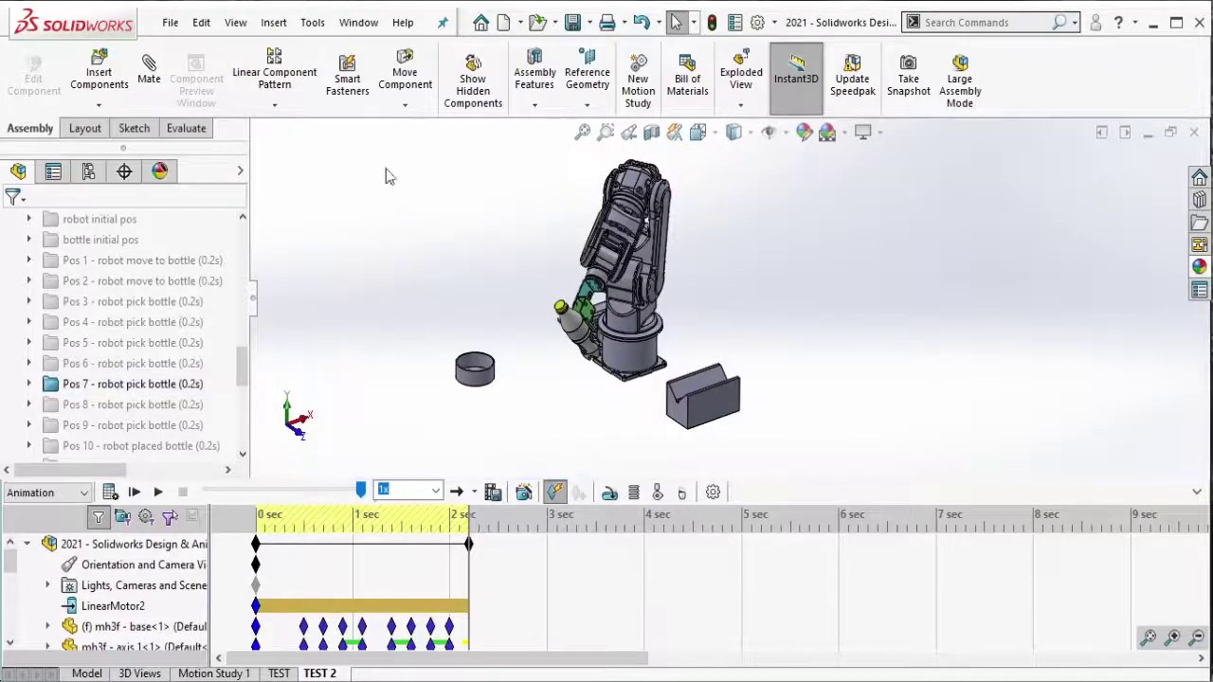
{"action": "left_click_drag", "start_coordinate": [376, 138], "coordinate": [840, 474]}
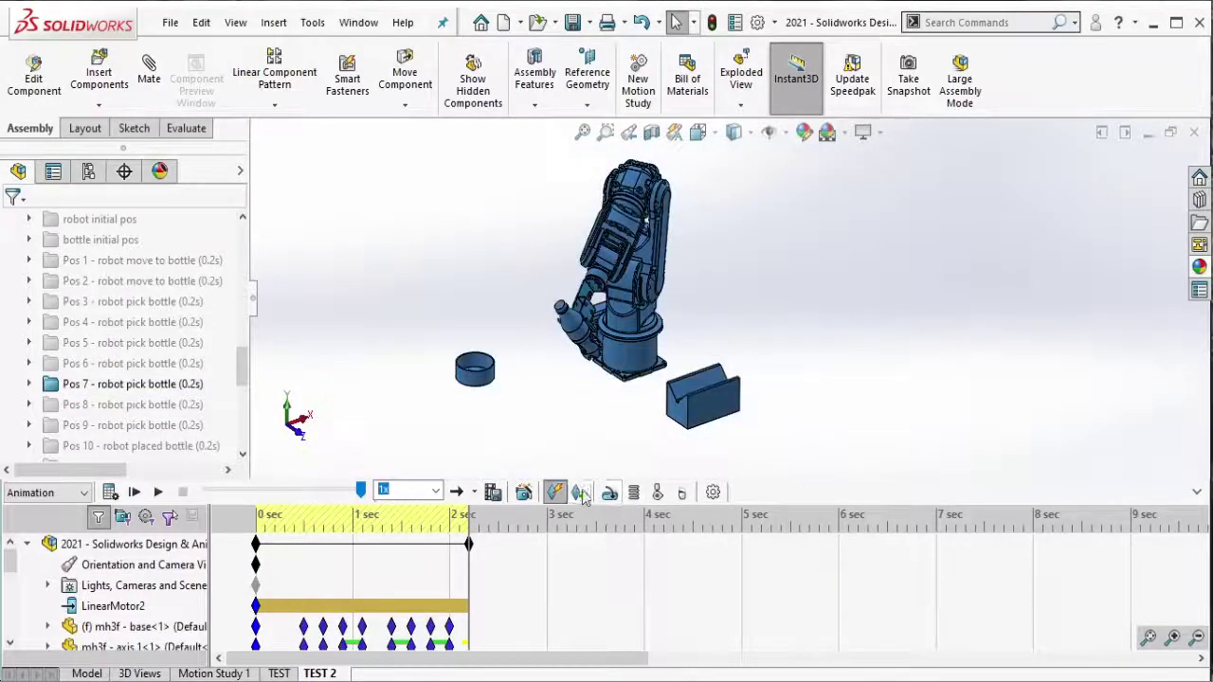
{"action": "key", "text": "alt+Tab"}
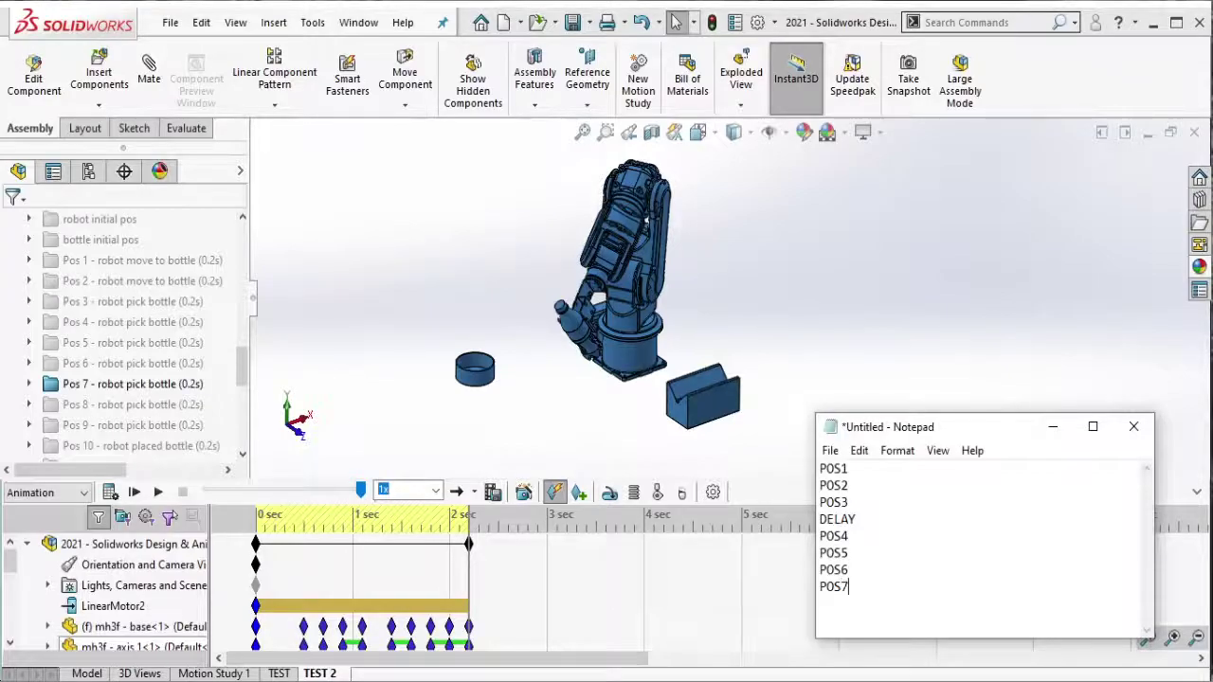
{"action": "left_click", "coordinate": [205, 384]}
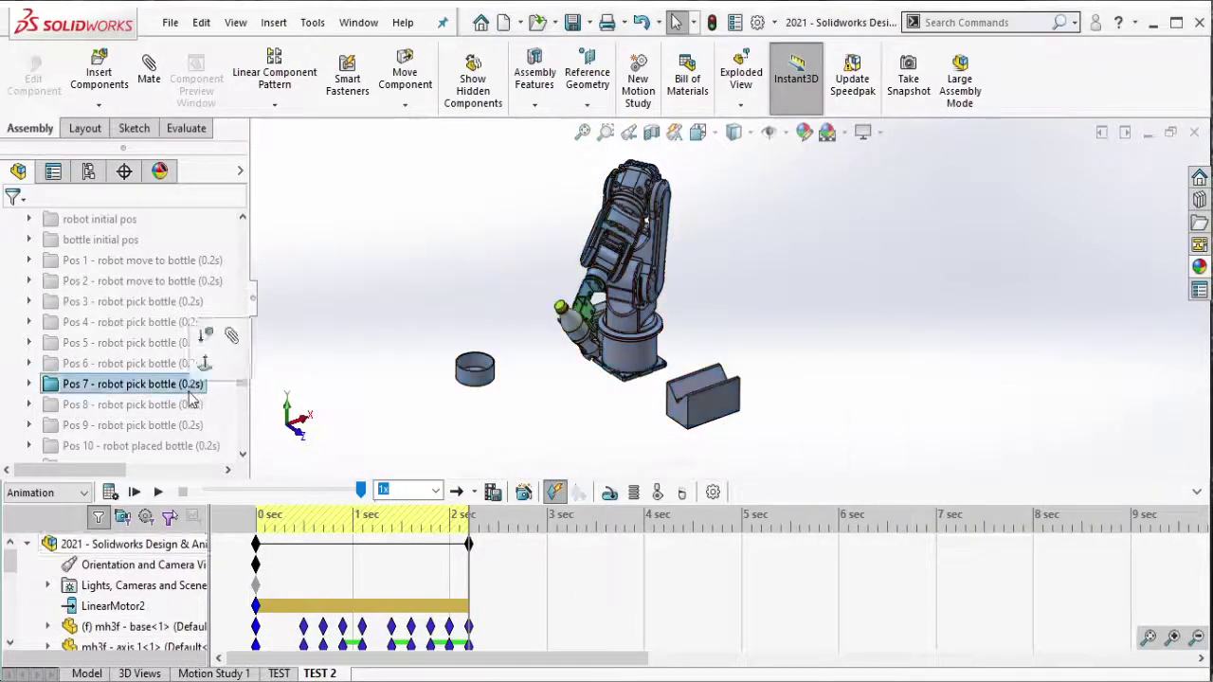
{"action": "left_click", "coordinate": [317, 326]}
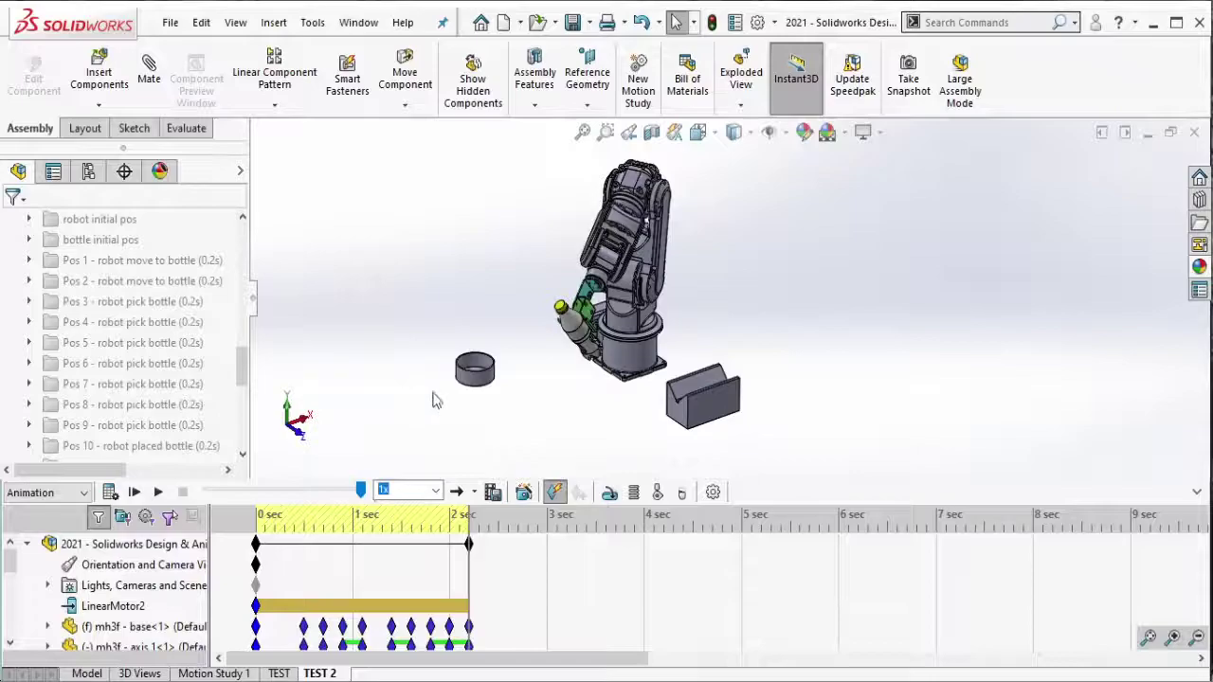
Step: Add POS7 to the position notes and drag the TEST 2 end key to 2.4 s
{"action": "key", "text": "alt+Tab"}
{"action": "key", "text": "alt+Tab"}
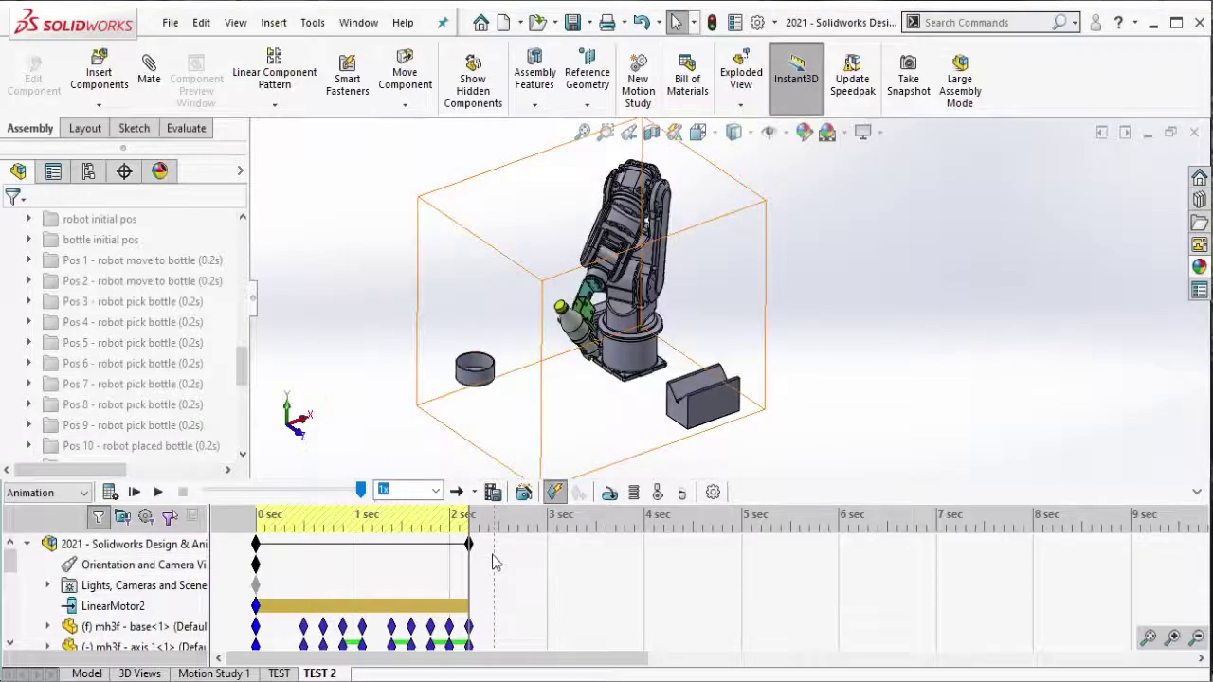
{"action": "key", "text": "alt+Tab"}
{"action": "key", "text": "alt+Tab"}
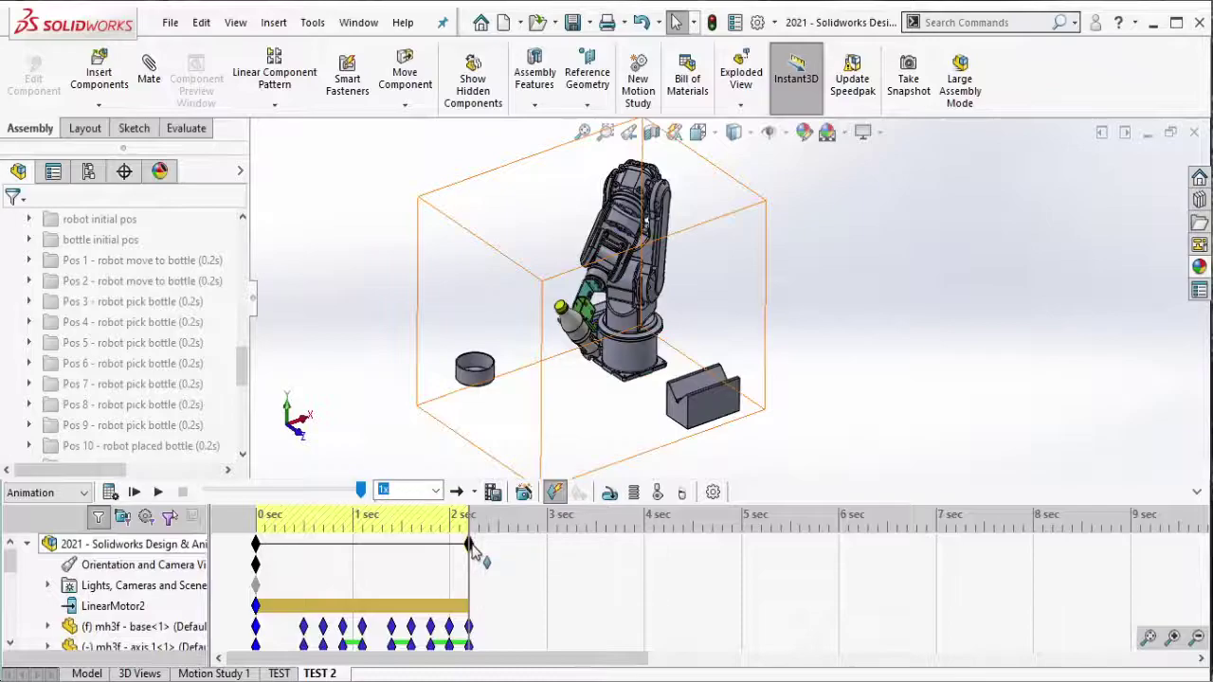
{"action": "left_click_drag", "start_coordinate": [471, 550], "coordinate": [491, 568]}
{"action": "key", "text": "alt+Tab"}
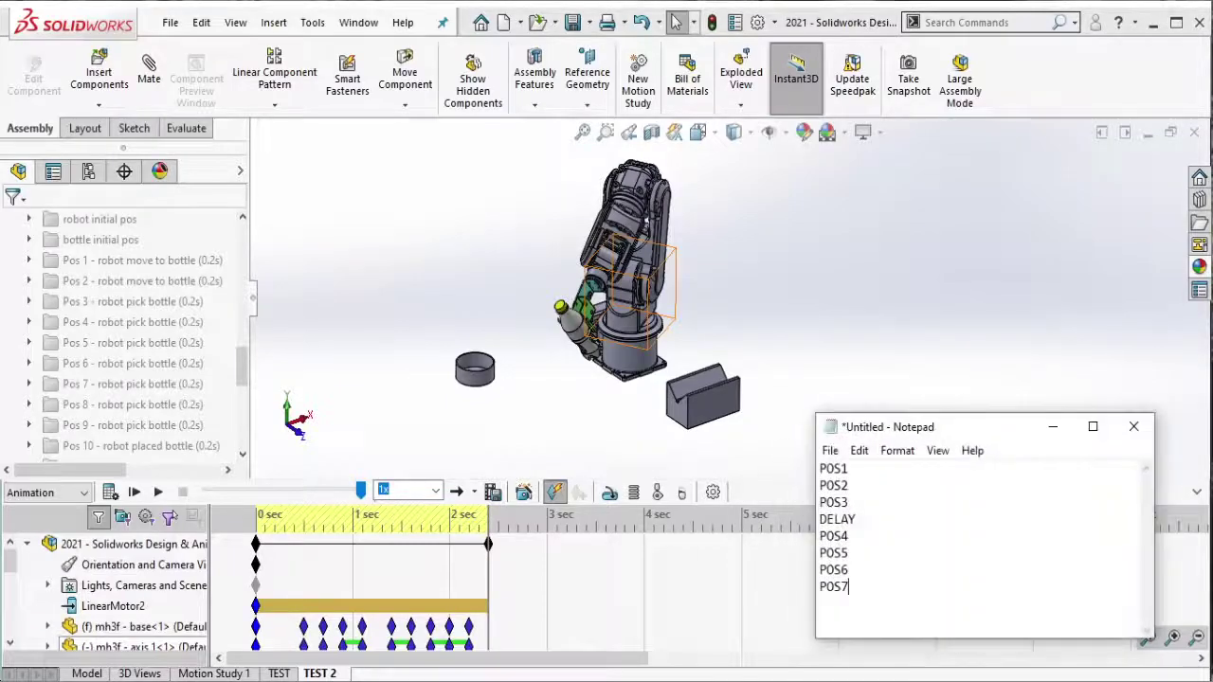
Step: Unsuppress the Pos 8 mates and type POS8 in the position notes
{"action": "key", "text": "alt+Tab"}
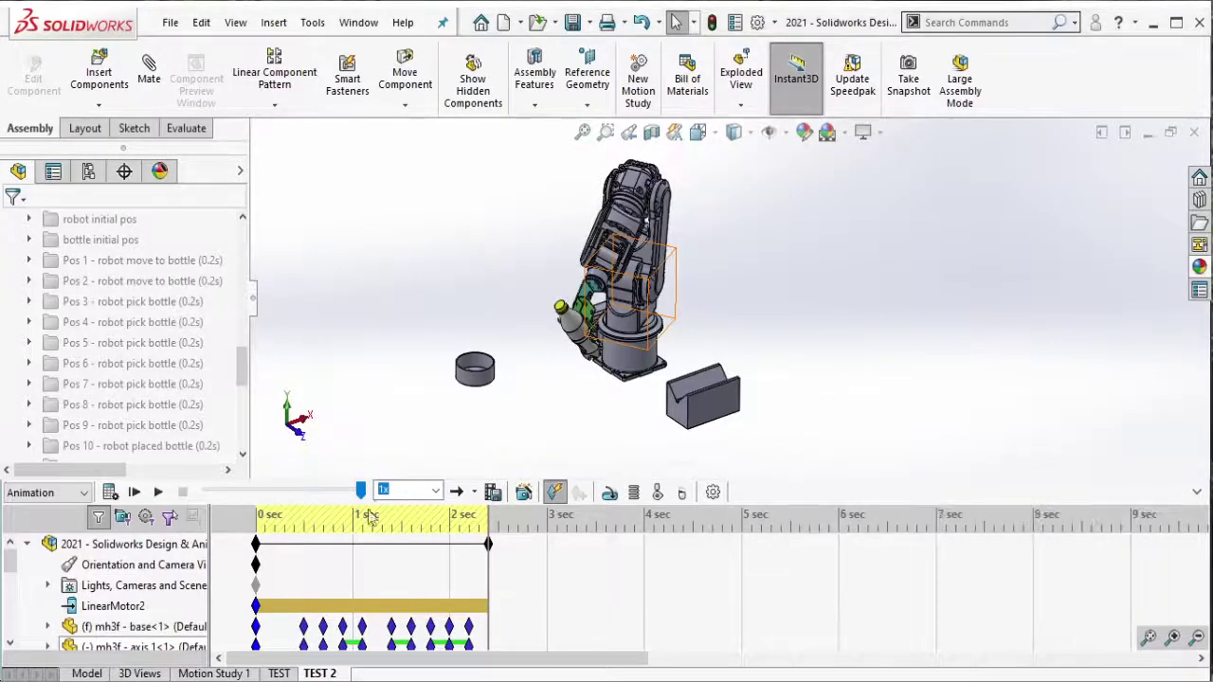
{"action": "left_click", "coordinate": [132, 404]}
{"action": "left_click", "coordinate": [208, 346]}
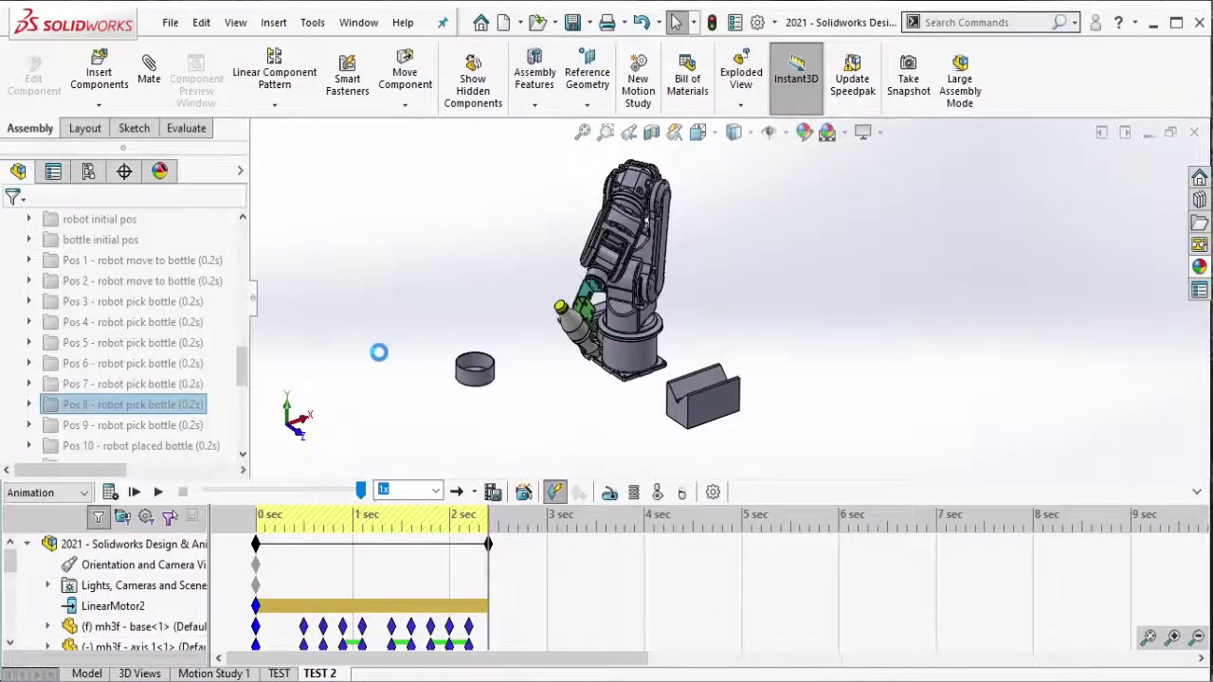
{"action": "key", "text": "alt+Tab"}
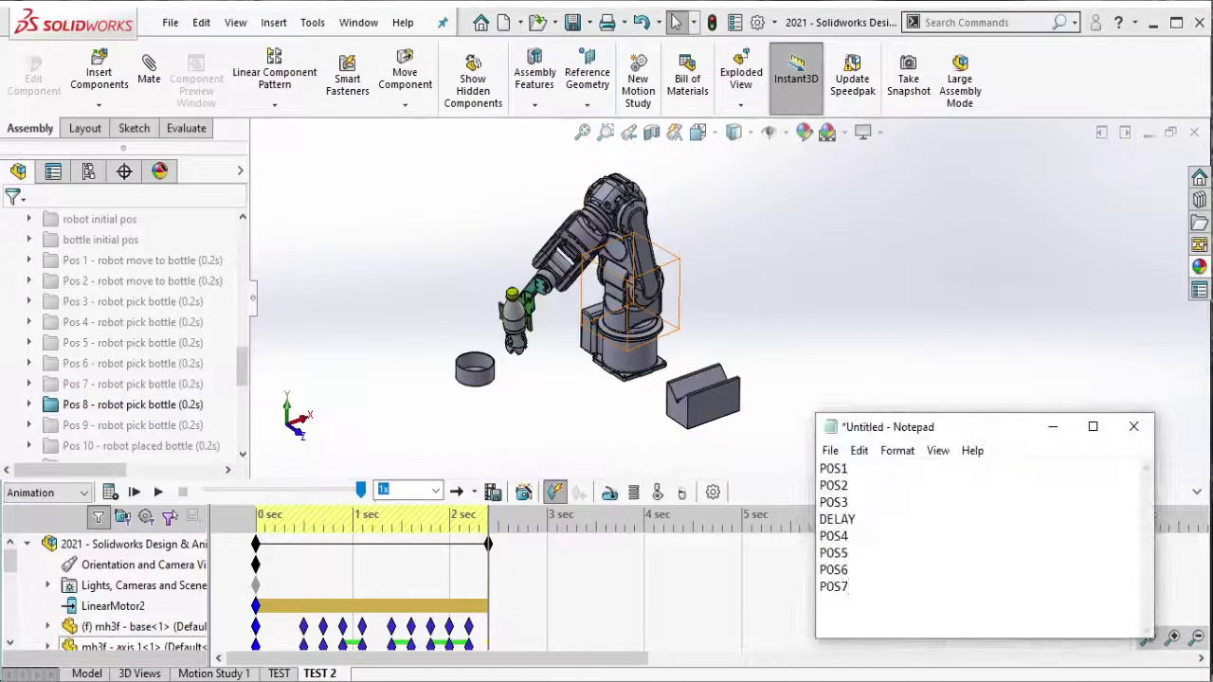
{"action": "type", "text": "POS8"}
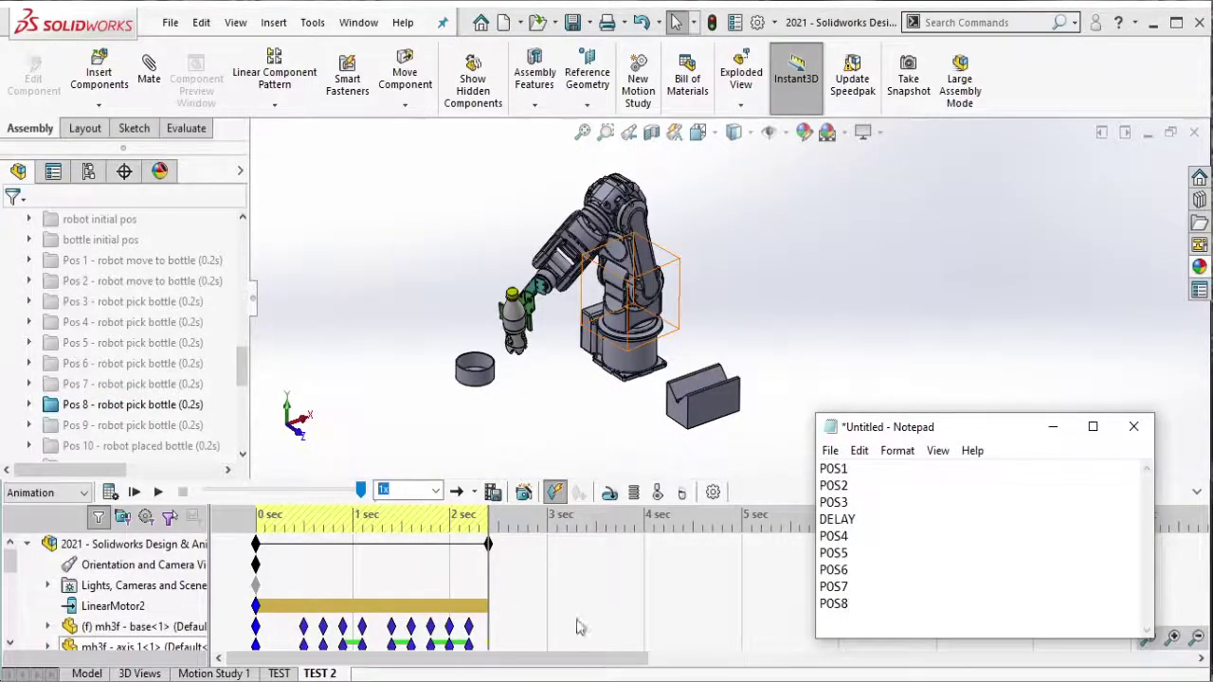
Step: Box-select the robot to key the Pos 8 pose at 2.4 s and extend the end key to 2.6 s
{"action": "left_click", "coordinate": [402, 291]}
{"action": "left_click_drag", "start_coordinate": [359, 123], "coordinate": [838, 471]}
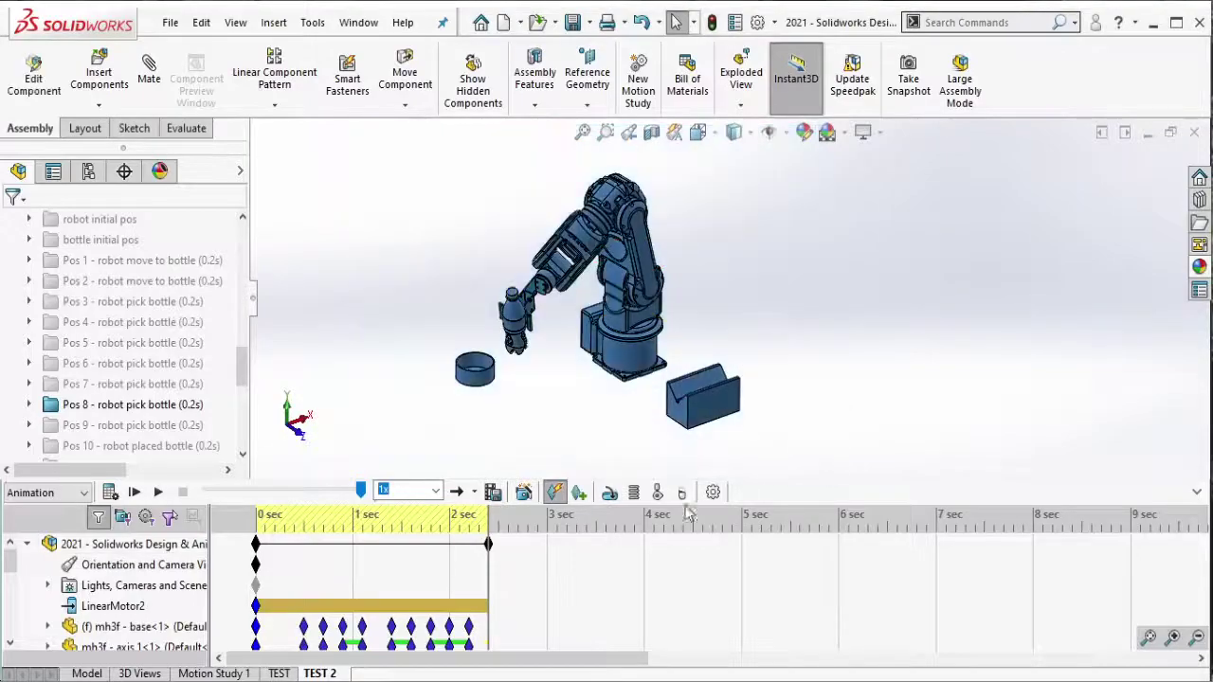
{"action": "left_click", "coordinate": [171, 404]}
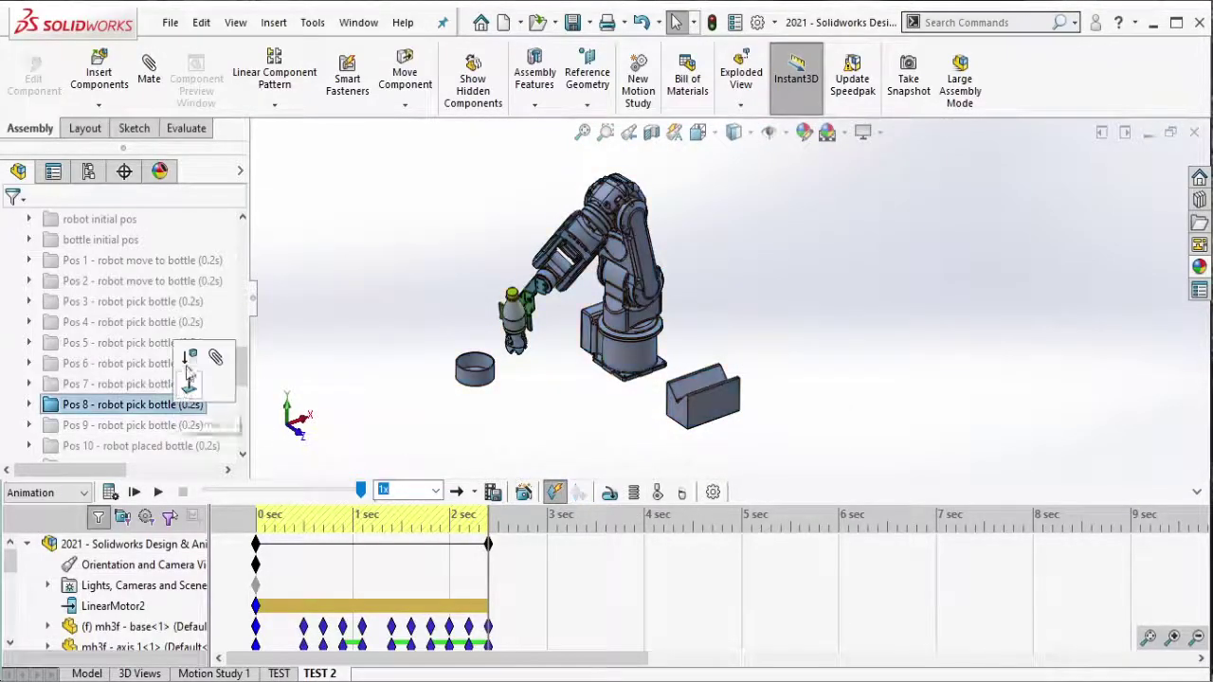
{"action": "left_click", "coordinate": [270, 364]}
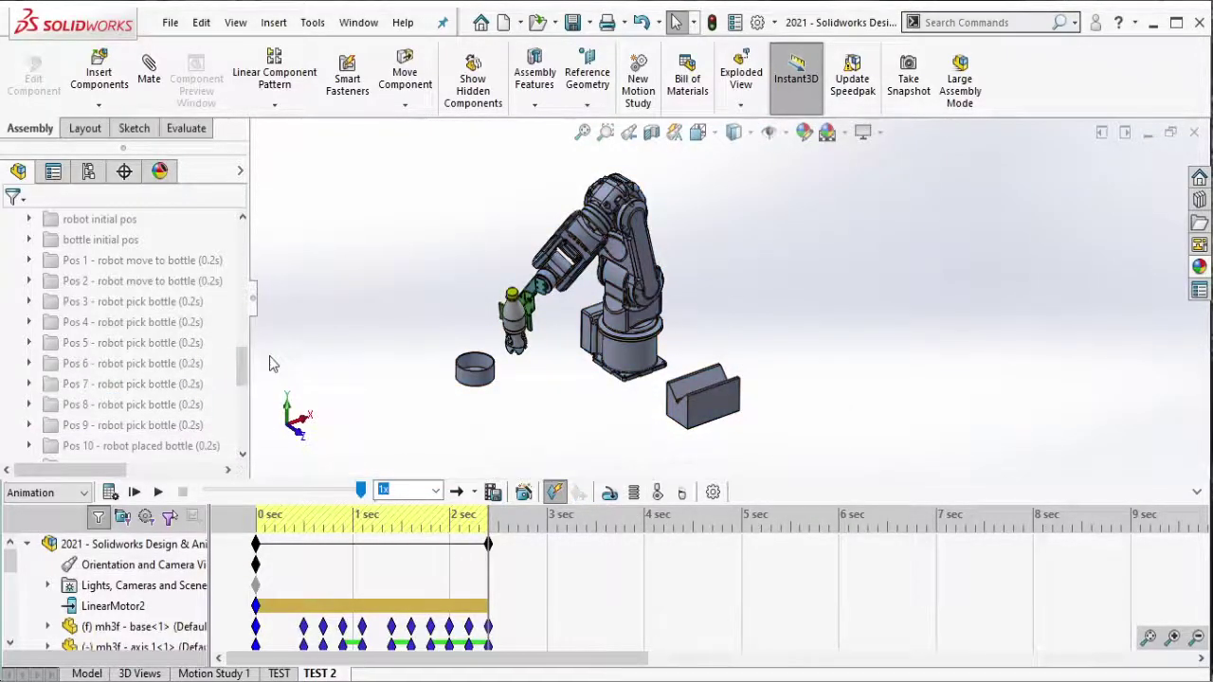
{"action": "key", "text": "alt+Tab"}
{"action": "key", "text": "alt+Tab"}
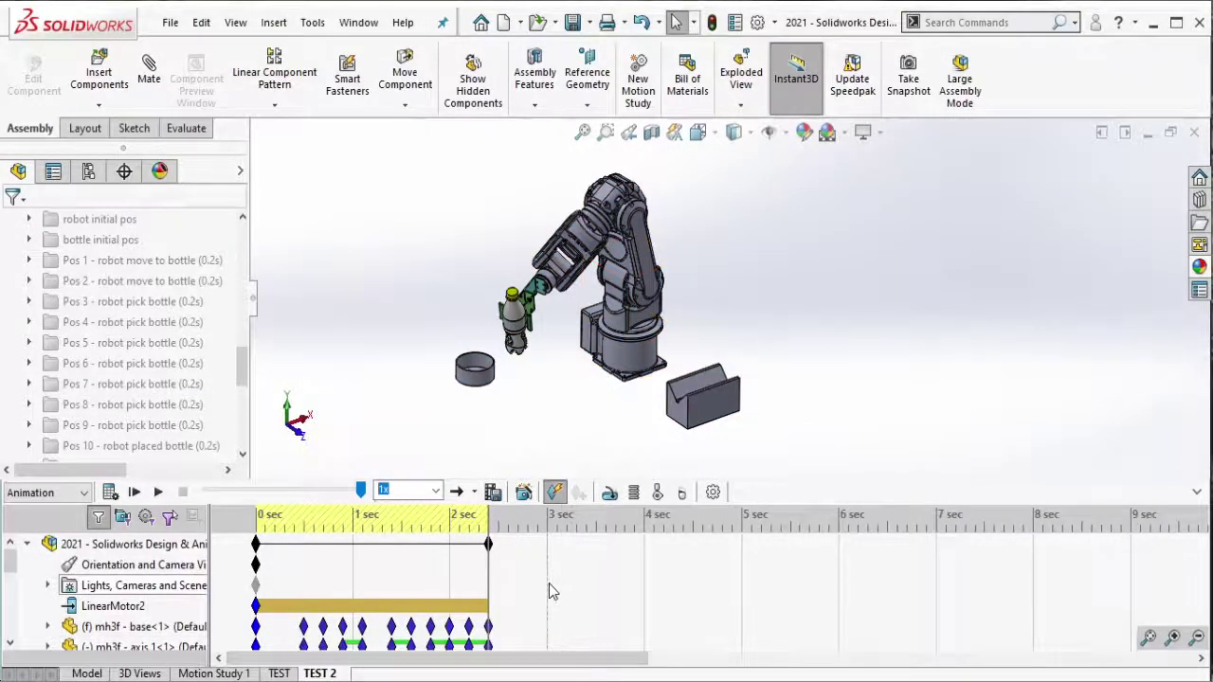
{"action": "left_click_drag", "start_coordinate": [491, 548], "coordinate": [509, 557]}
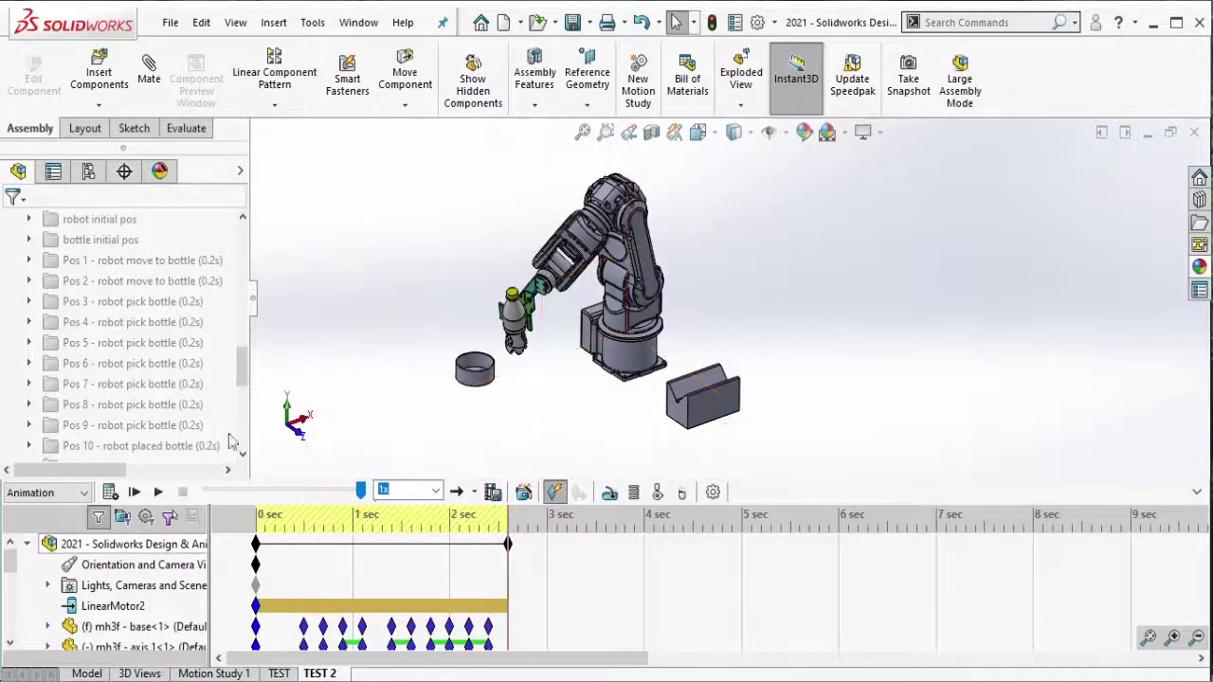
Step: Apply the Pos 9 robot pick bottle mates, box-select the assembly, and confirm POS9 in the notes
{"action": "left_click", "coordinate": [173, 429]}
{"action": "double_click", "coordinate": [174, 429]}
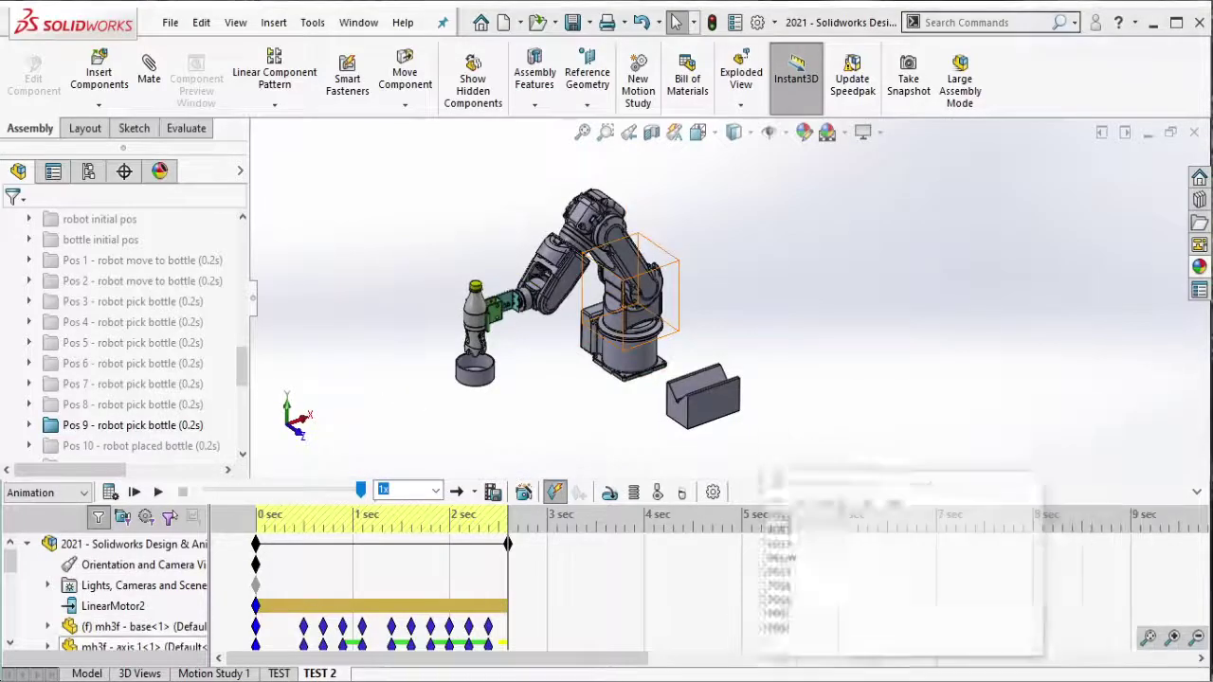
{"action": "left_click_drag", "start_coordinate": [353, 144], "coordinate": [819, 474]}
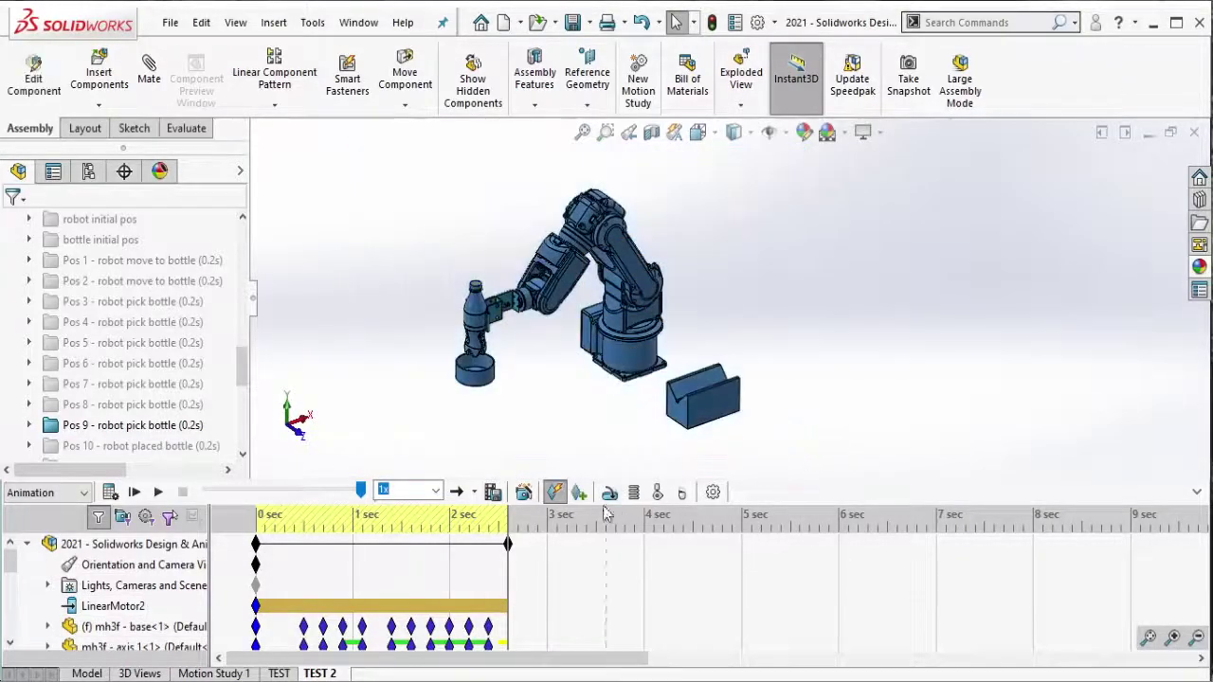
{"action": "left_click", "coordinate": [197, 427]}
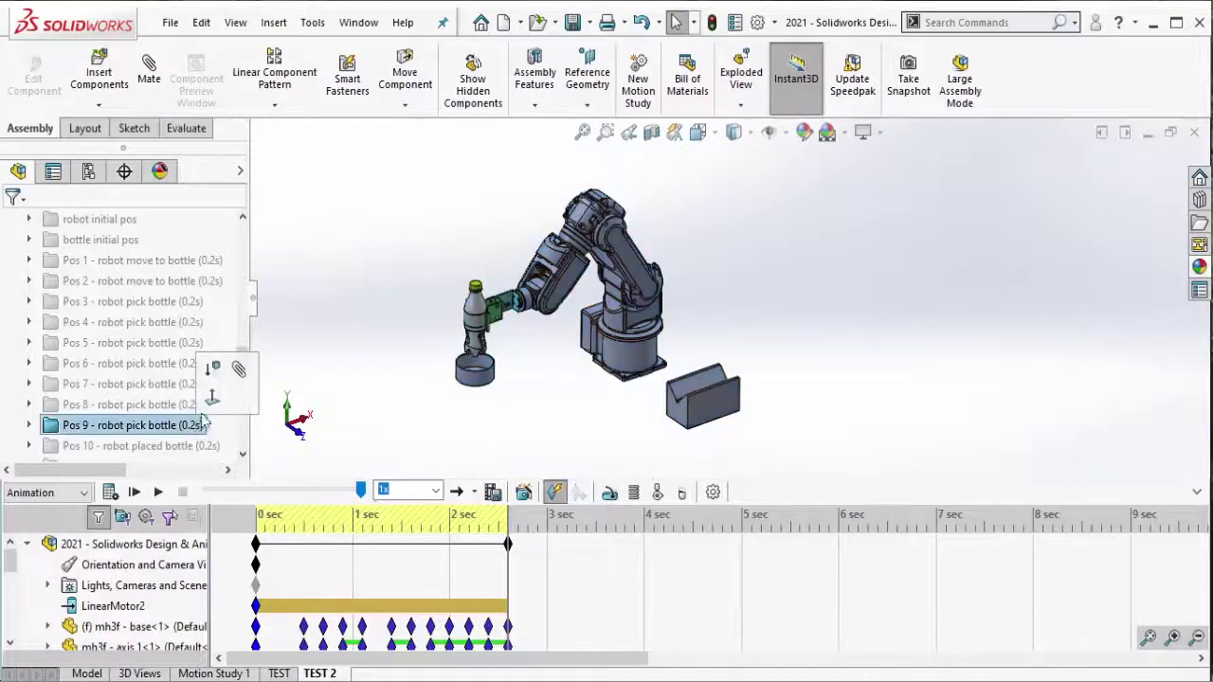
{"action": "key", "text": "alt+Tab"}
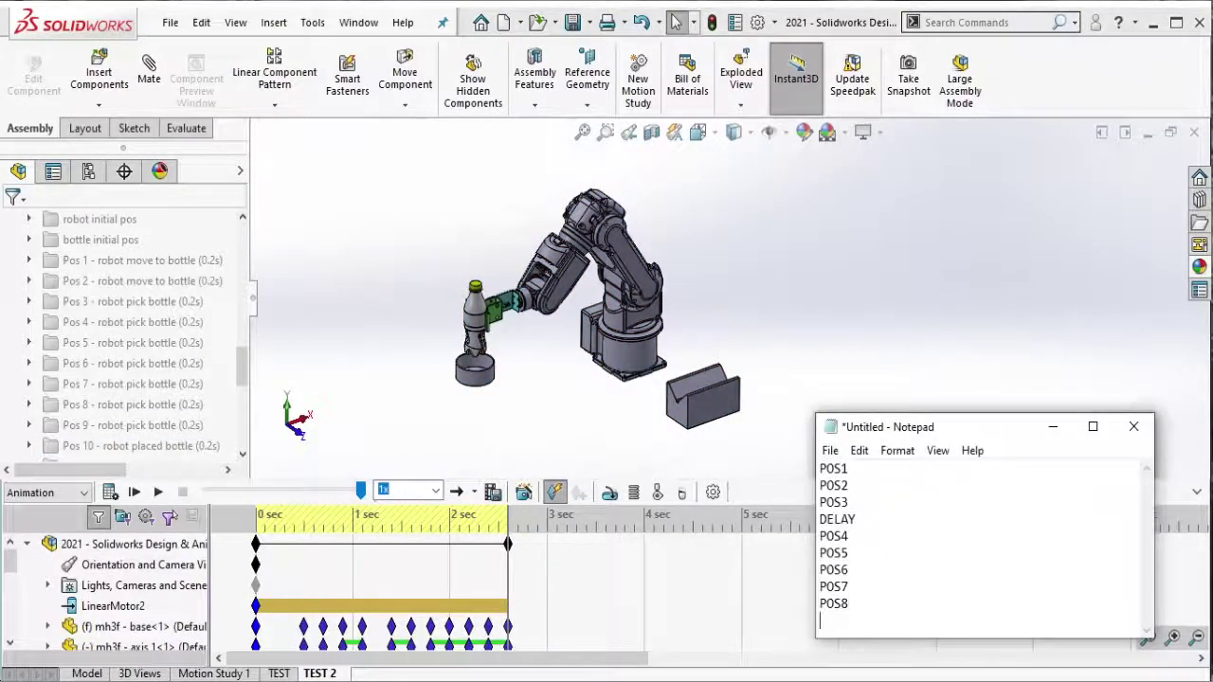
{"action": "key", "text": "alt+Tab"}
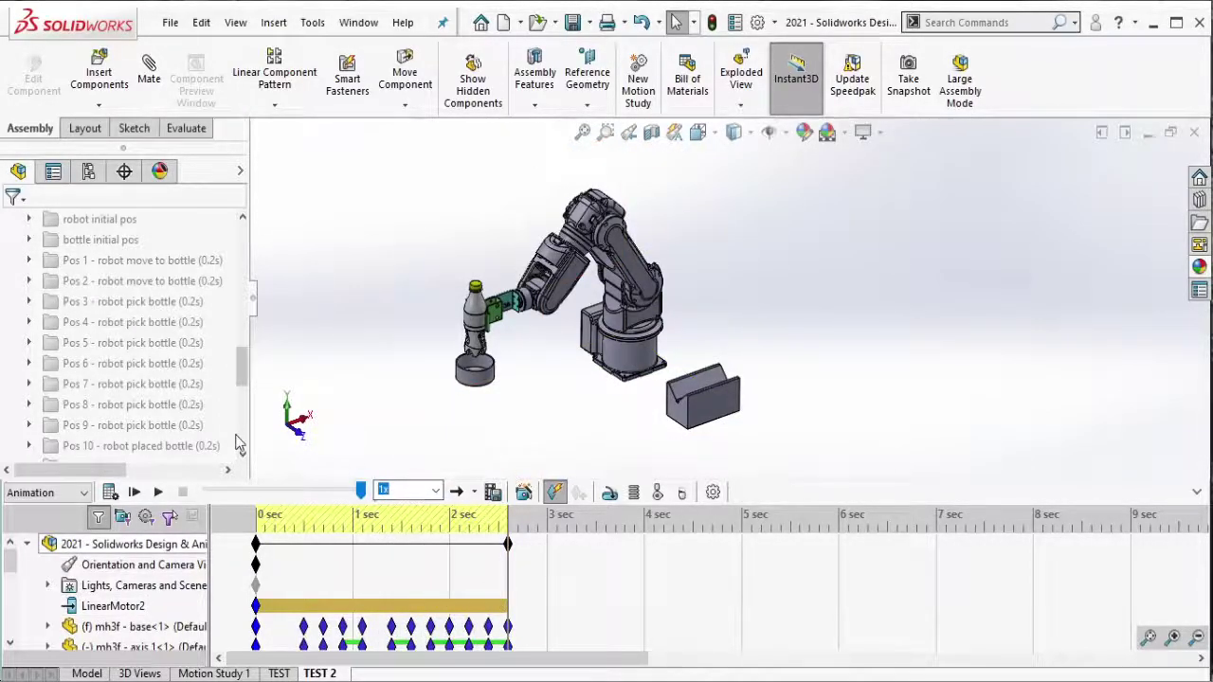
Step: Extend TEST 2 to about 2.8 s and key the robot in its unsuppressed Pos 10 pose
{"action": "left_click_drag", "start_coordinate": [509, 548], "coordinate": [528, 565]}
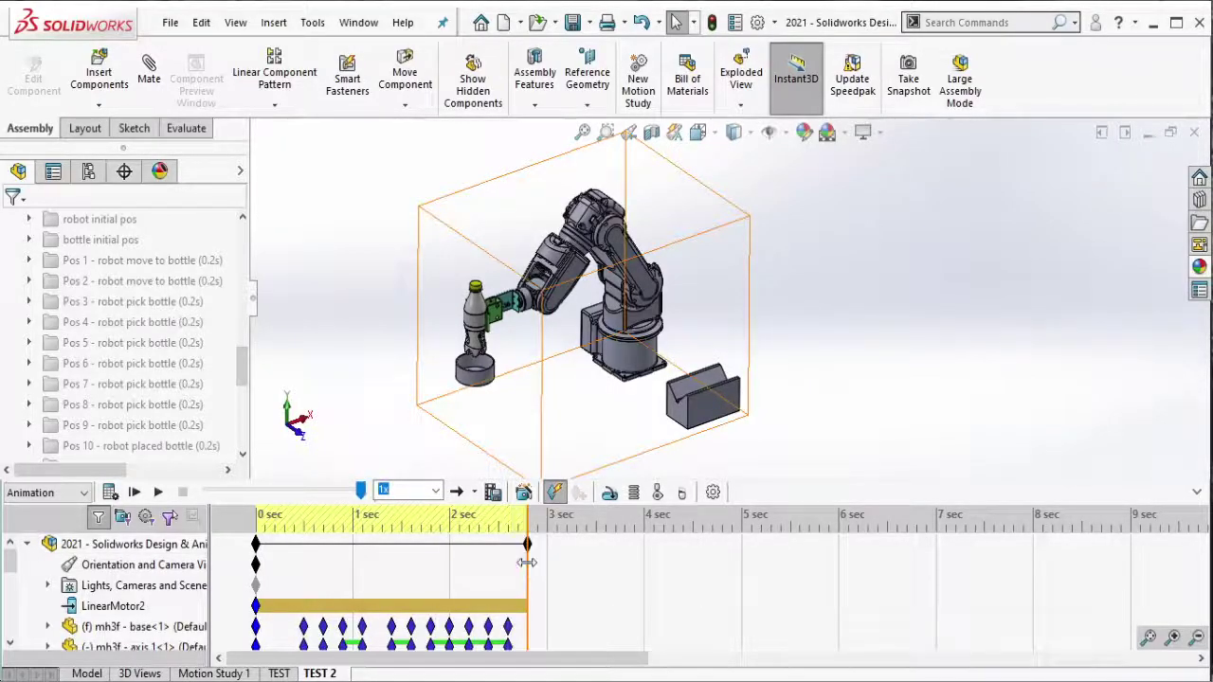
{"action": "left_click", "coordinate": [217, 449]}
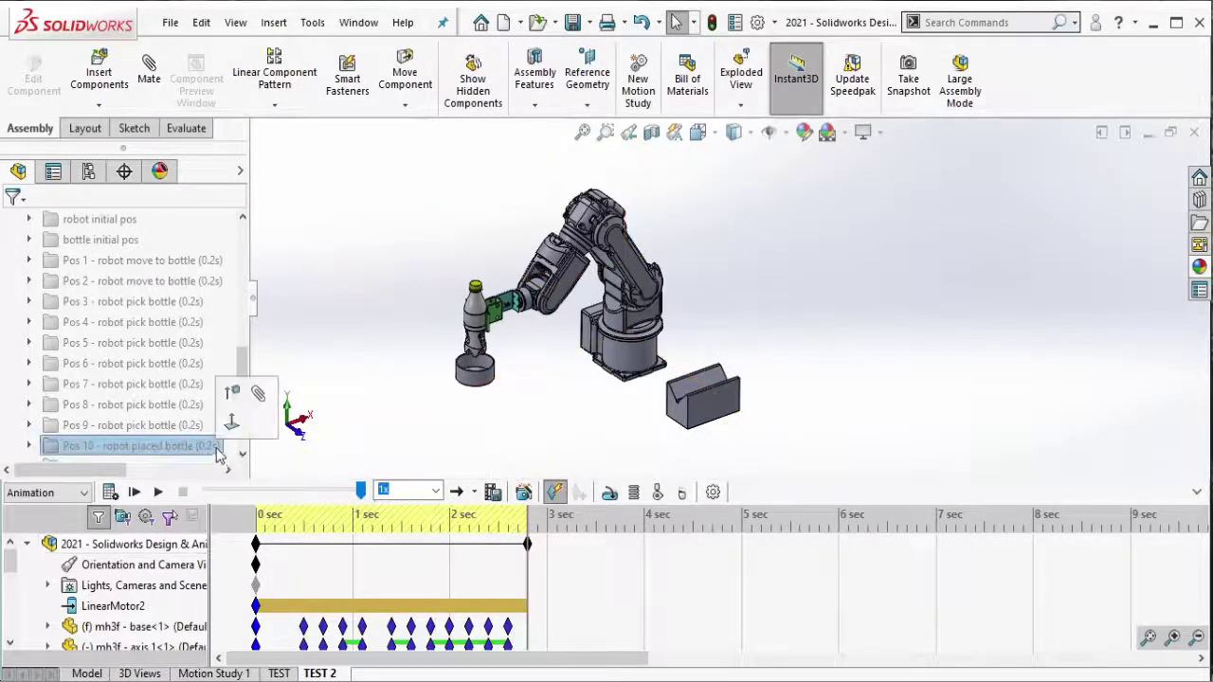
{"action": "left_click", "coordinate": [233, 393]}
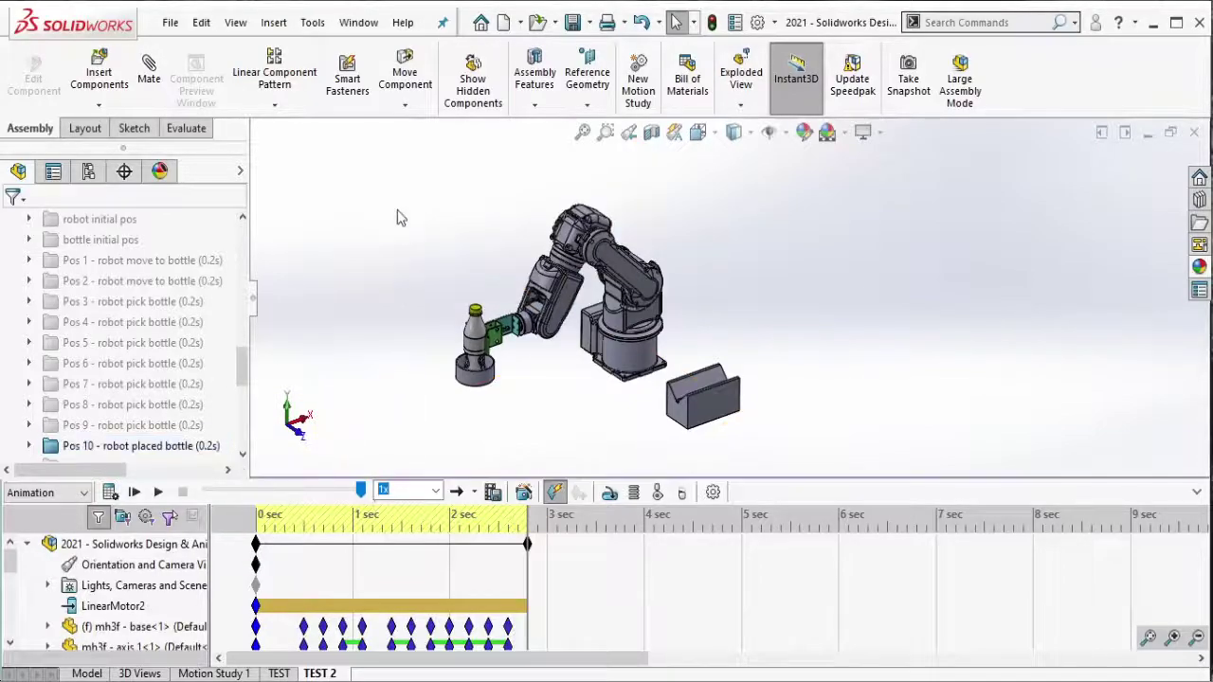
{"action": "left_click_drag", "start_coordinate": [349, 154], "coordinate": [925, 483]}
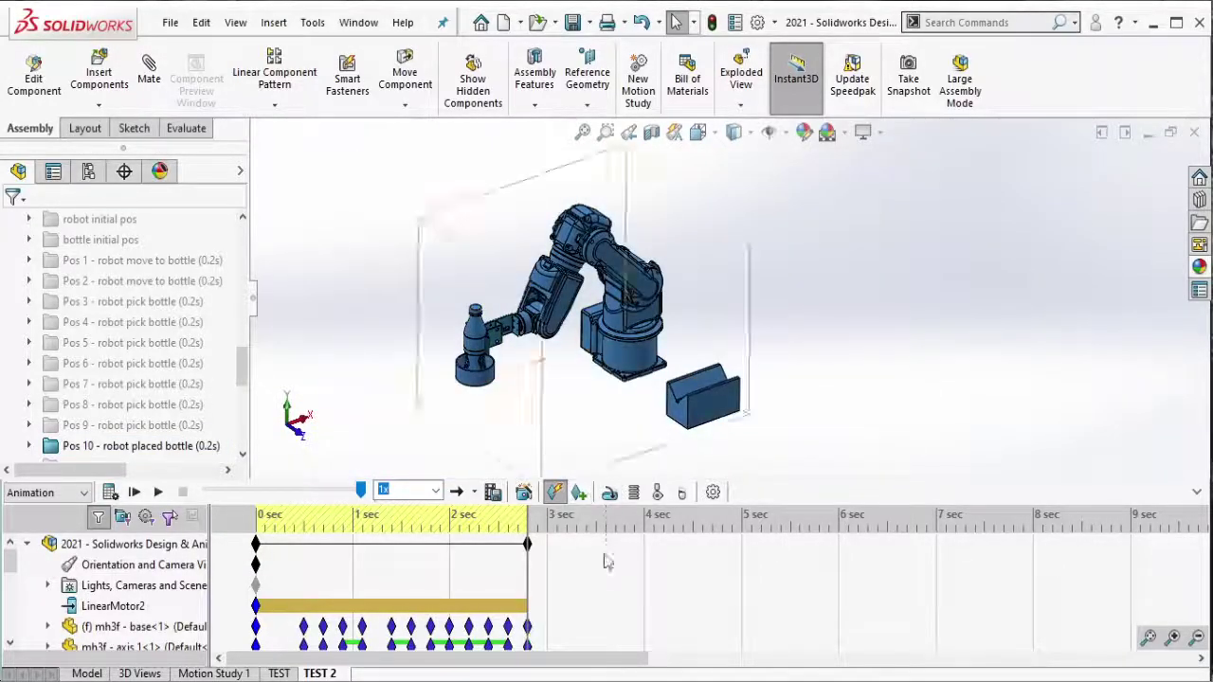
Step: Add a POS10 line after POS9 in the notes and suppress Pos 10 again
{"action": "key", "text": "alt+Tab"}
{"action": "key", "text": "Return"}
{"action": "type", "text": "POS10"}
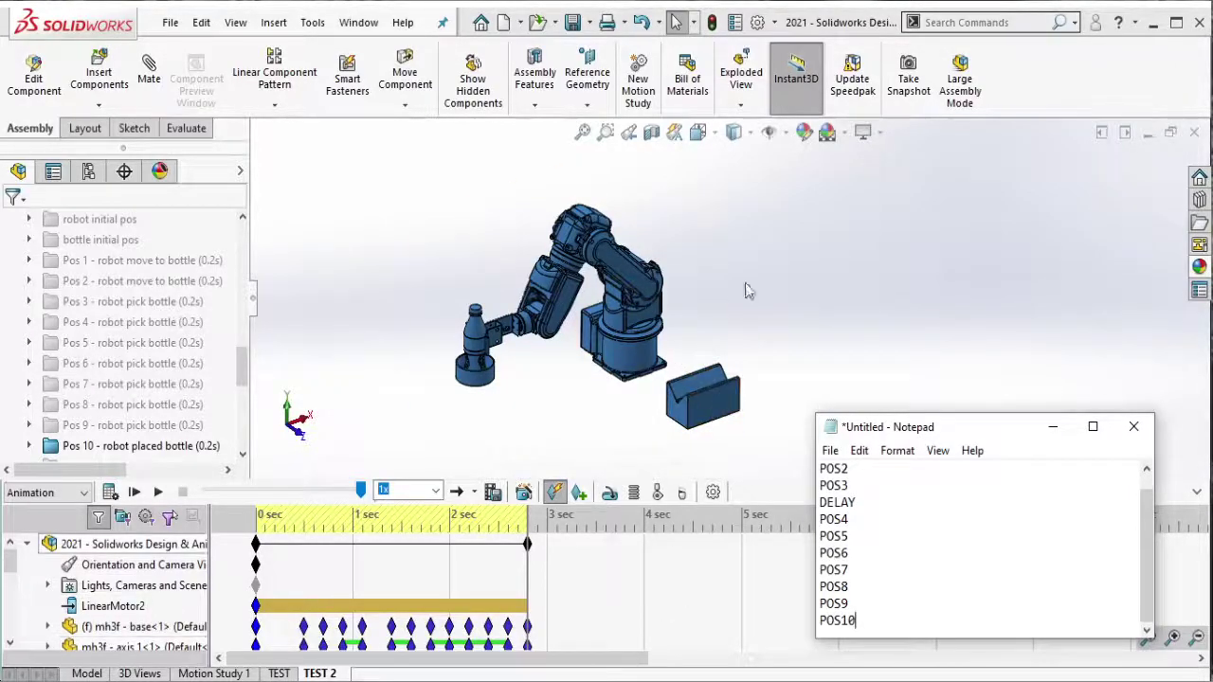
{"action": "left_click", "coordinate": [775, 255]}
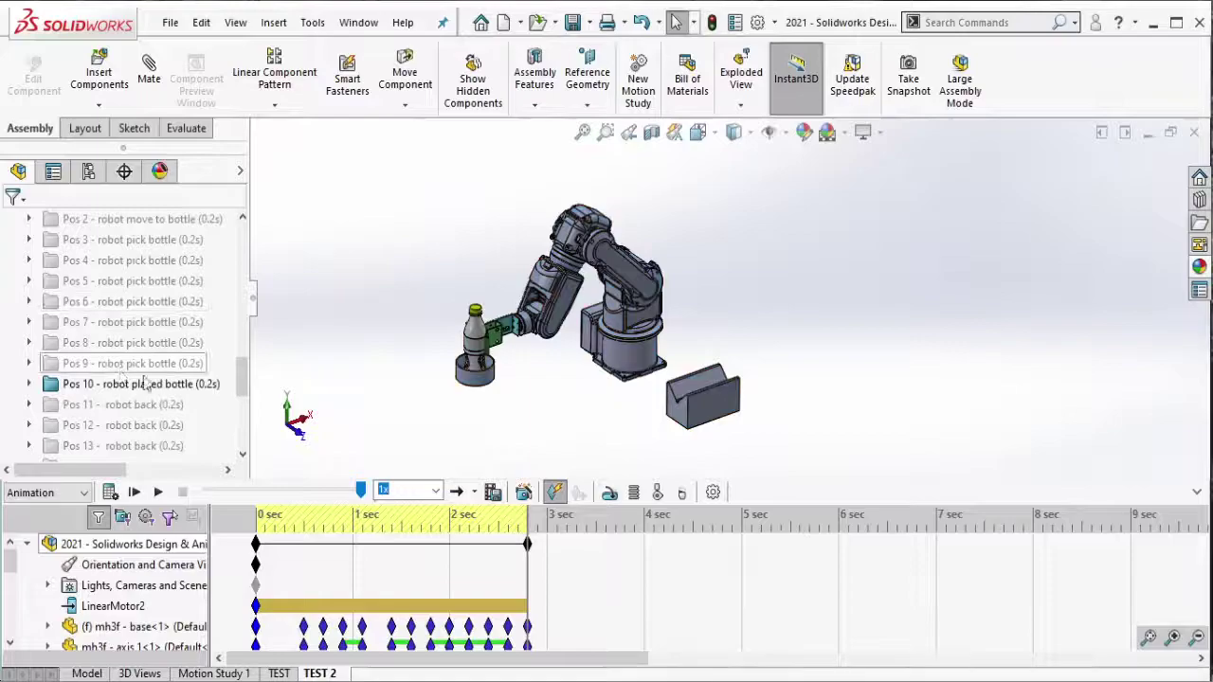
{"action": "left_click", "coordinate": [201, 384]}
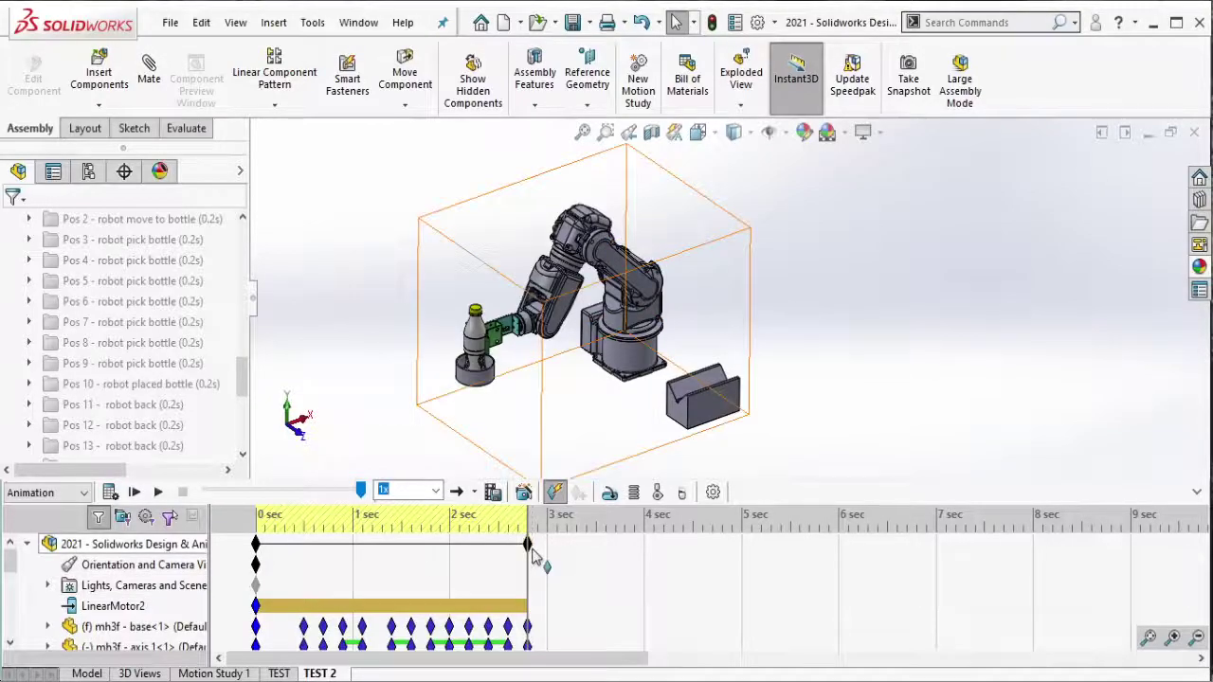
Step: Extend the study end to about 3.1 s and paste the copied keyframes onto the timeline
{"action": "left_click_drag", "start_coordinate": [529, 546], "coordinate": [556, 547]}
{"action": "scroll", "coordinate": [555, 565], "scroll_direction": "down", "scroll_amount": 3}
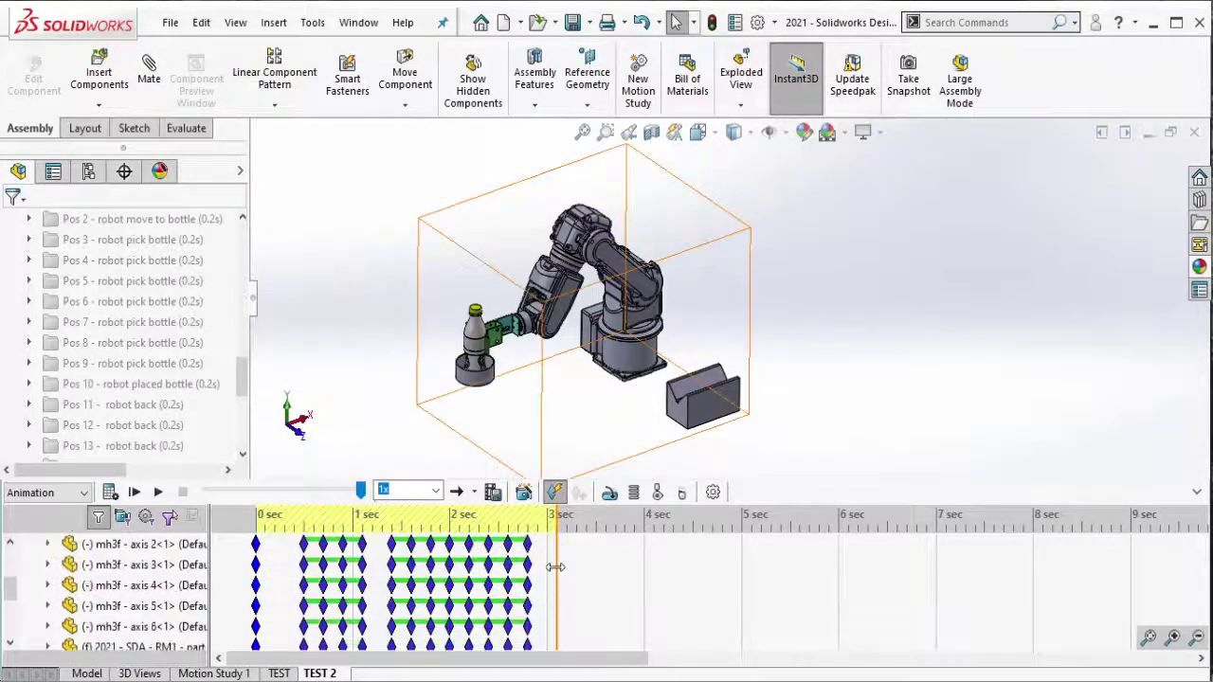
{"action": "scroll", "coordinate": [555, 565], "scroll_direction": "down", "scroll_amount": 2}
{"action": "left_click_drag", "start_coordinate": [580, 615], "coordinate": [517, 512]}
{"action": "scroll", "coordinate": [517, 531], "scroll_direction": "up", "scroll_amount": 5}
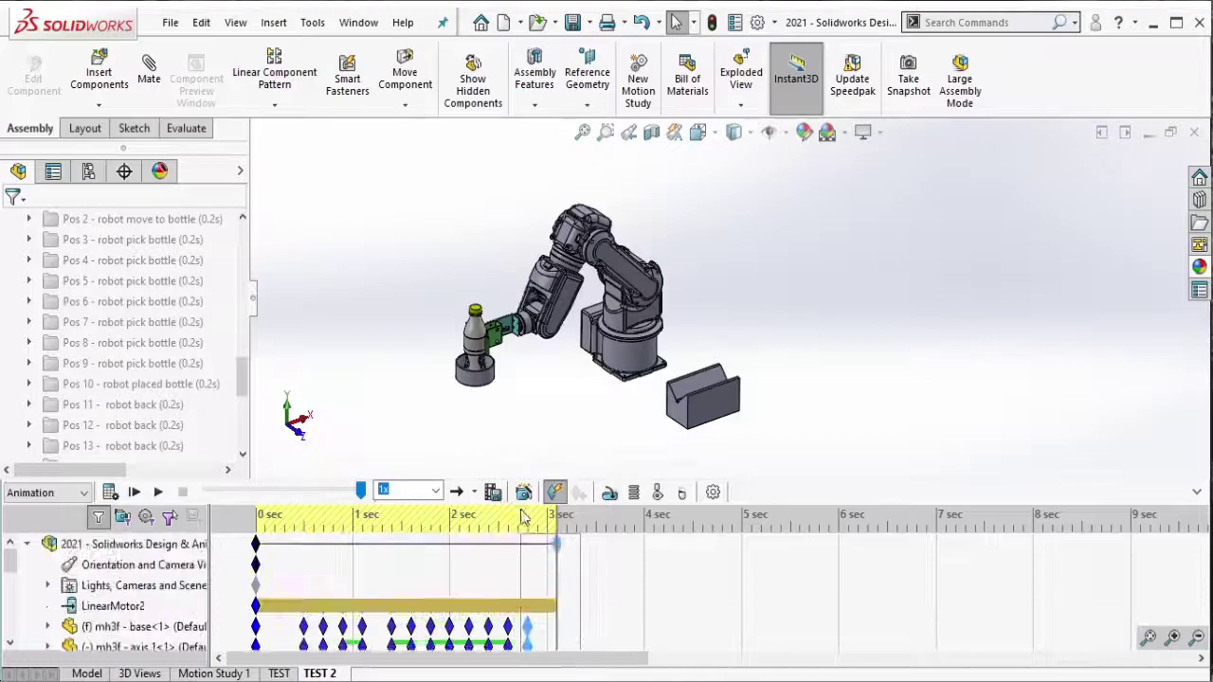
{"action": "right_click", "coordinate": [530, 629]}
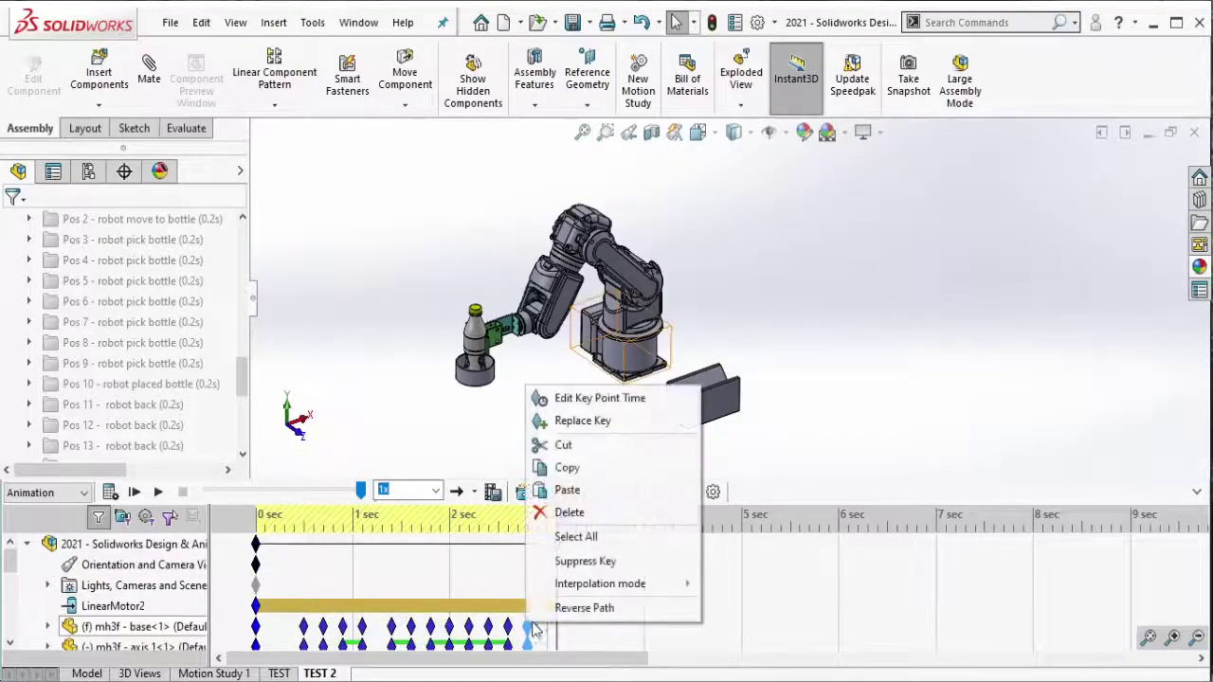
{"action": "left_click", "coordinate": [567, 490]}
Step: Place new keys at 3 s on the timeline, then delete them
{"action": "right_click", "coordinate": [558, 576]}
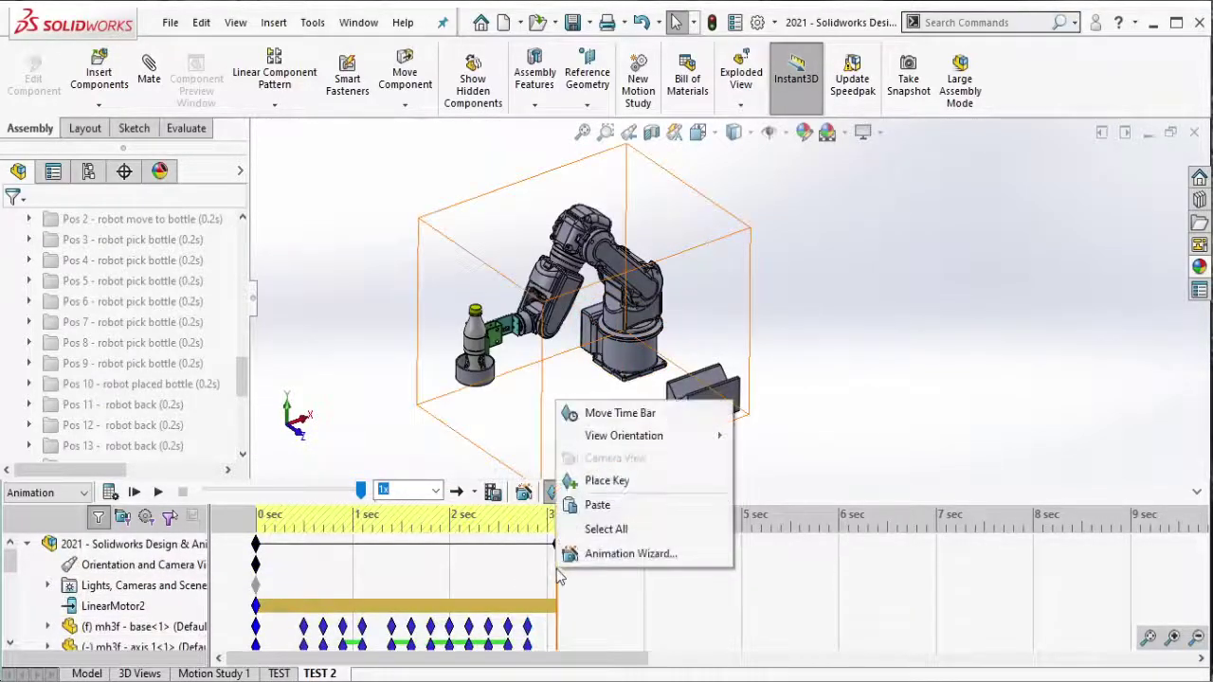
{"action": "left_click", "coordinate": [606, 481]}
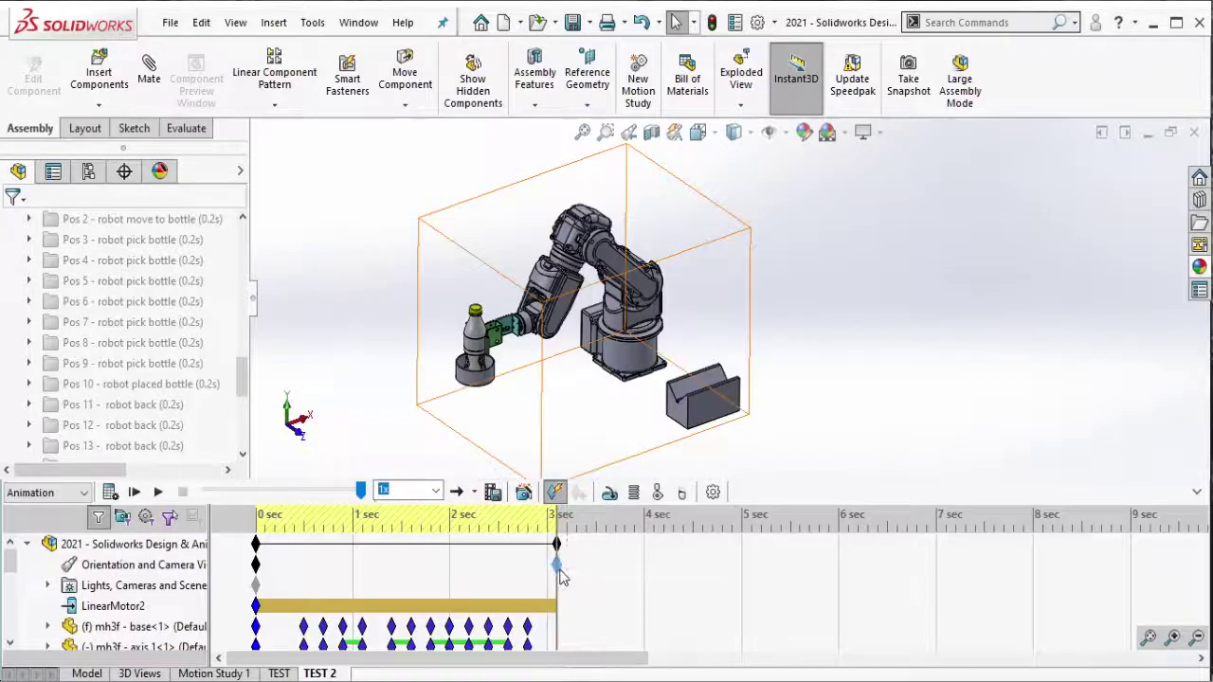
{"action": "right_click", "coordinate": [557, 565]}
{"action": "left_click", "coordinate": [601, 504]}
Step: Move the end keyframe toward 3 s, set the time bar there, and select all keys
{"action": "left_click_drag", "start_coordinate": [528, 545], "coordinate": [559, 616]}
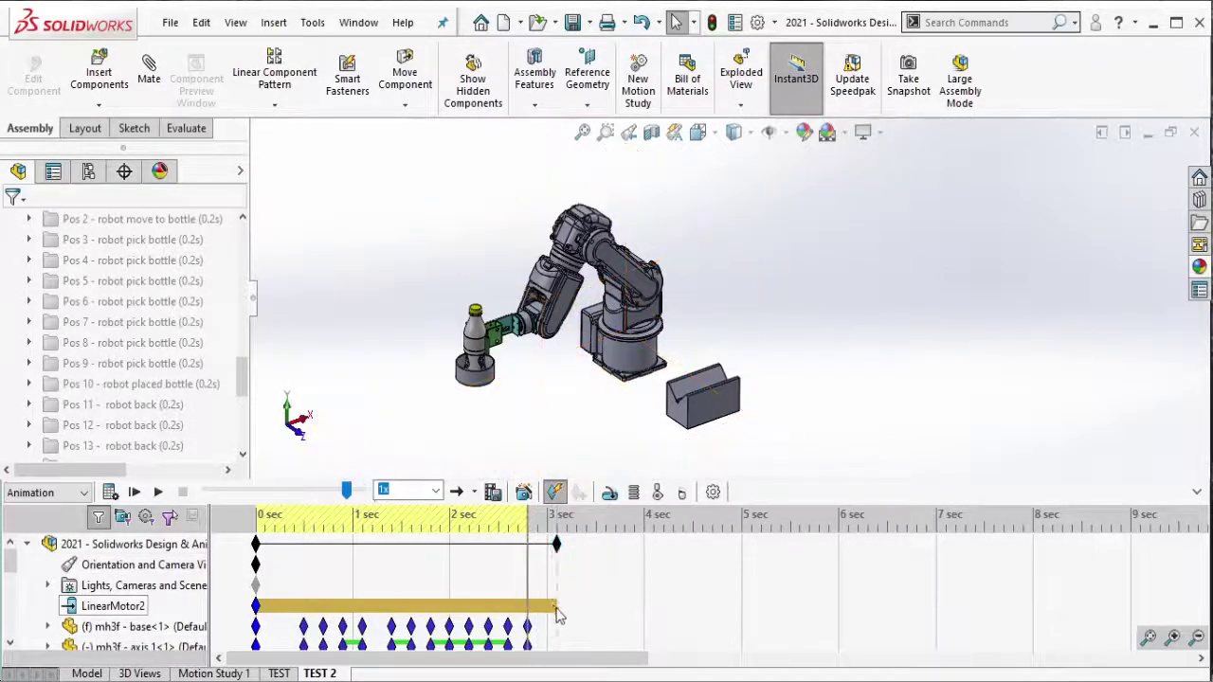
{"action": "left_click", "coordinate": [557, 517]}
{"action": "right_click", "coordinate": [558, 510]}
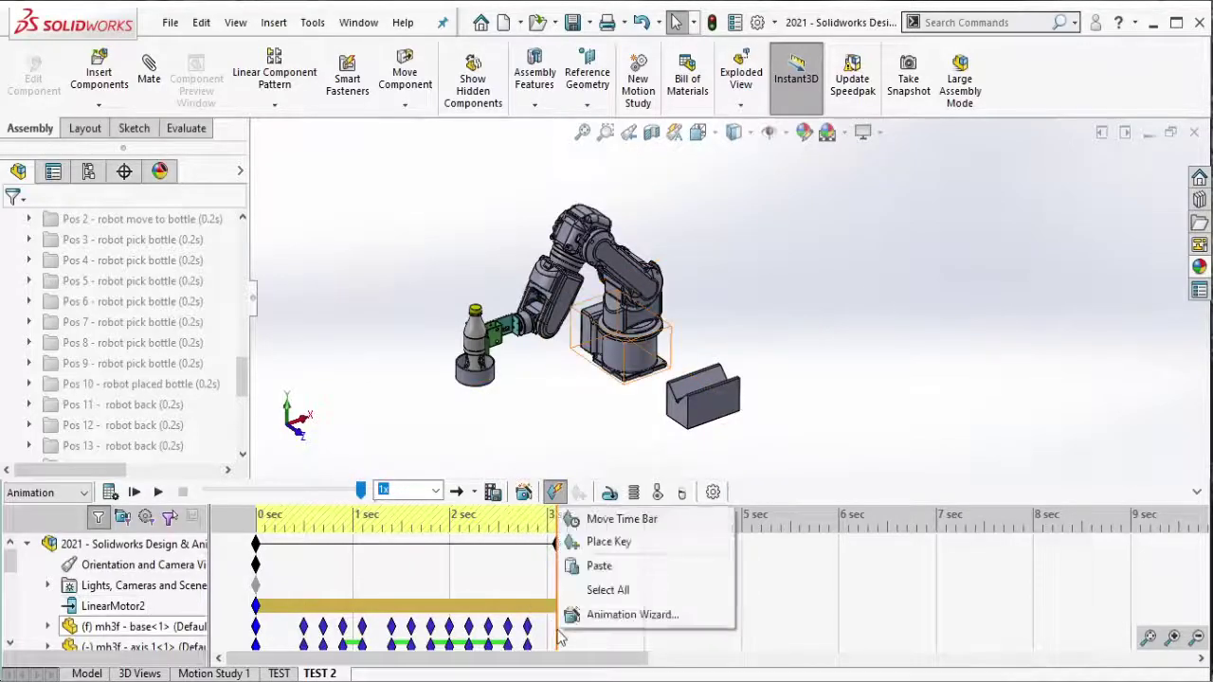
{"action": "left_click", "coordinate": [591, 588]}
{"action": "scroll", "coordinate": [573, 614], "scroll_direction": "down", "scroll_amount": 5}
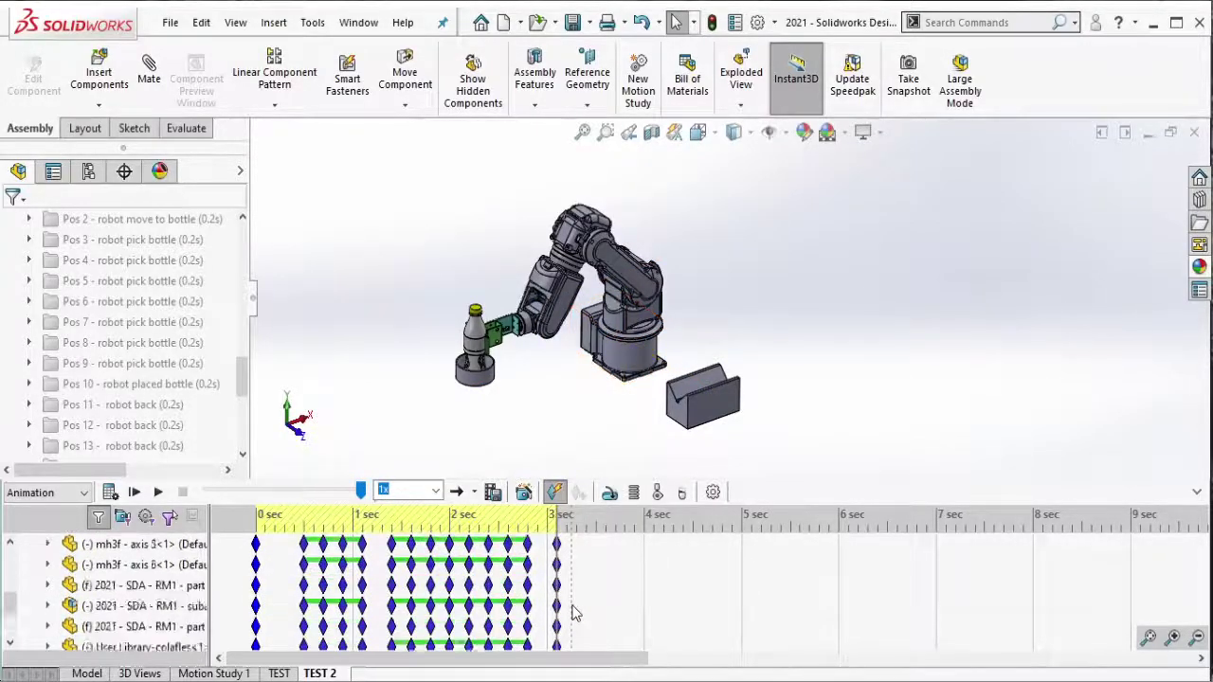
{"action": "scroll", "coordinate": [574, 613], "scroll_direction": "down", "scroll_amount": 3}
{"action": "scroll", "coordinate": [573, 613], "scroll_direction": "up", "scroll_amount": 10}
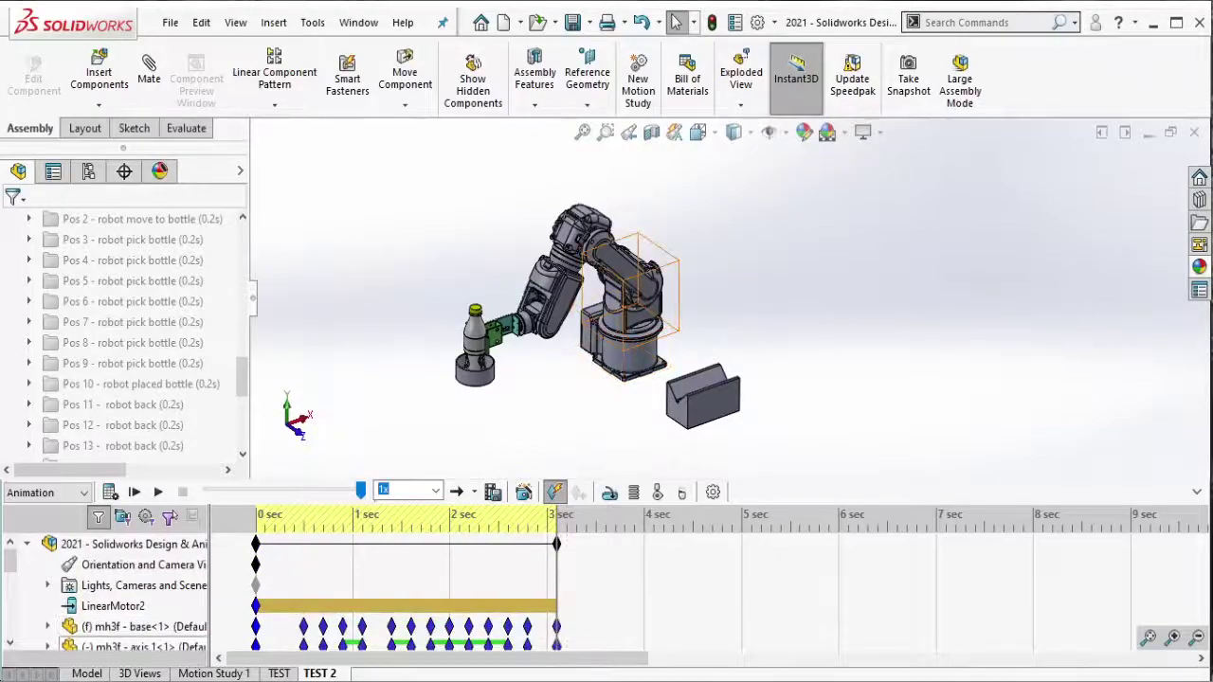
Step: Add a DELAY line after POS10 in the position notes
{"action": "key", "text": "alt+Tab"}
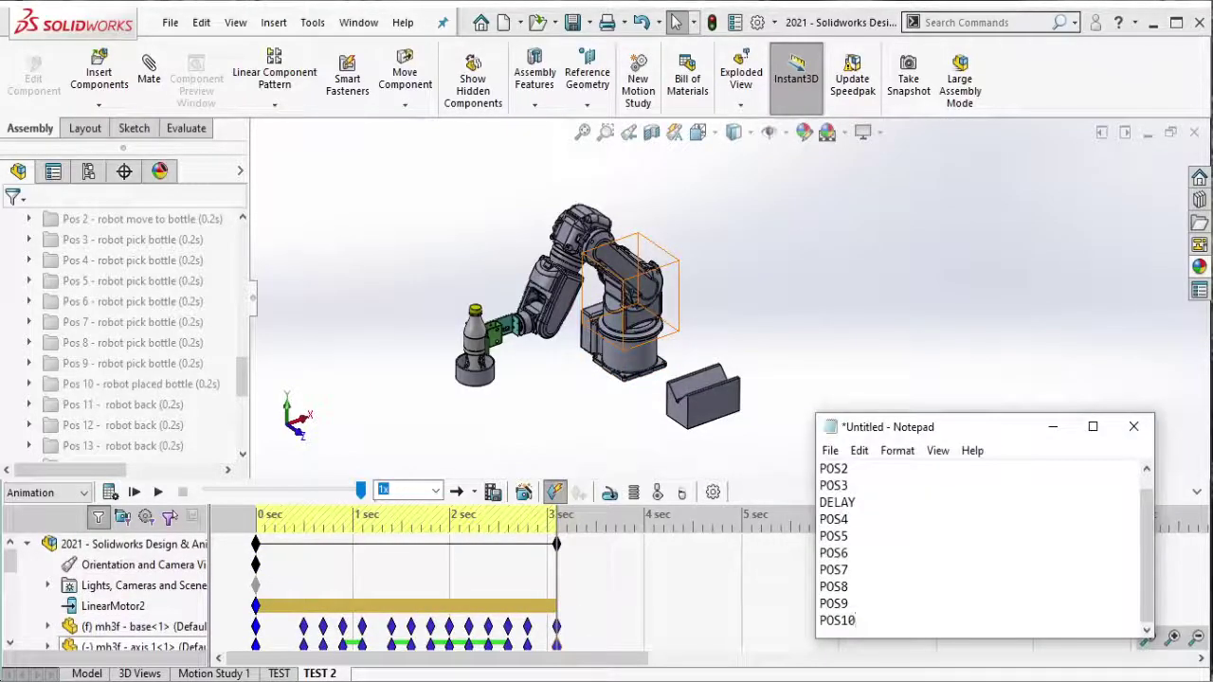
{"action": "key", "text": "Return"}
{"action": "type", "text": "DELAY"}
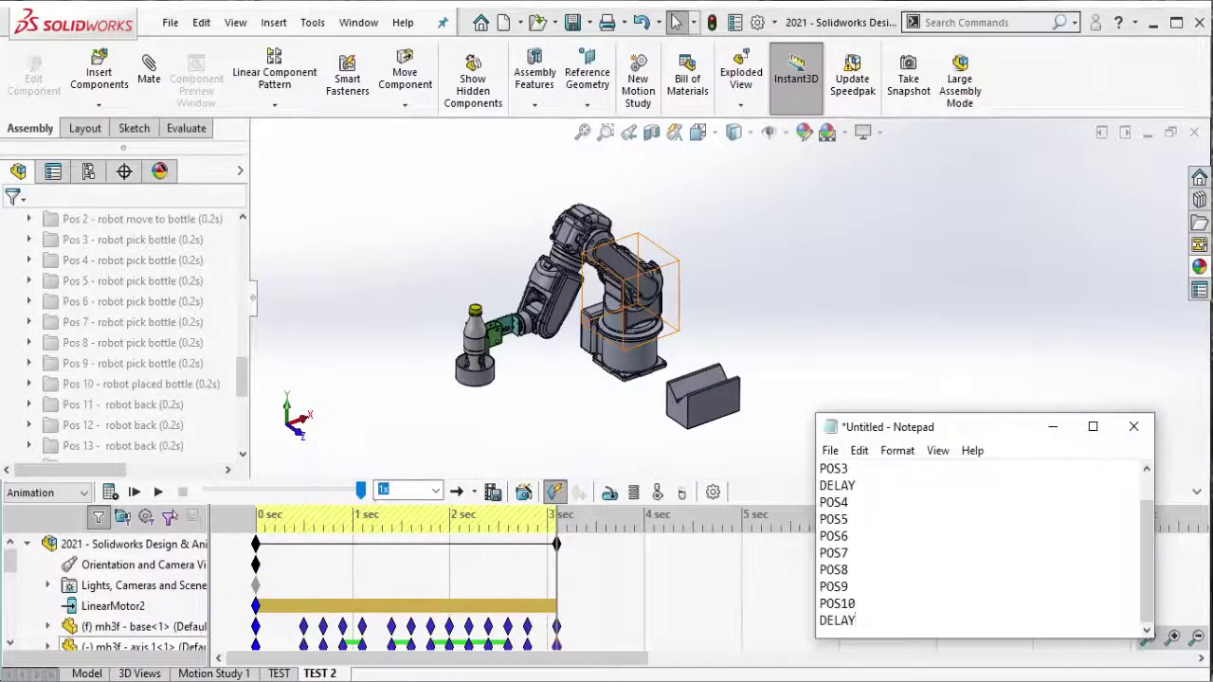
{"action": "key", "text": "alt+Tab"}
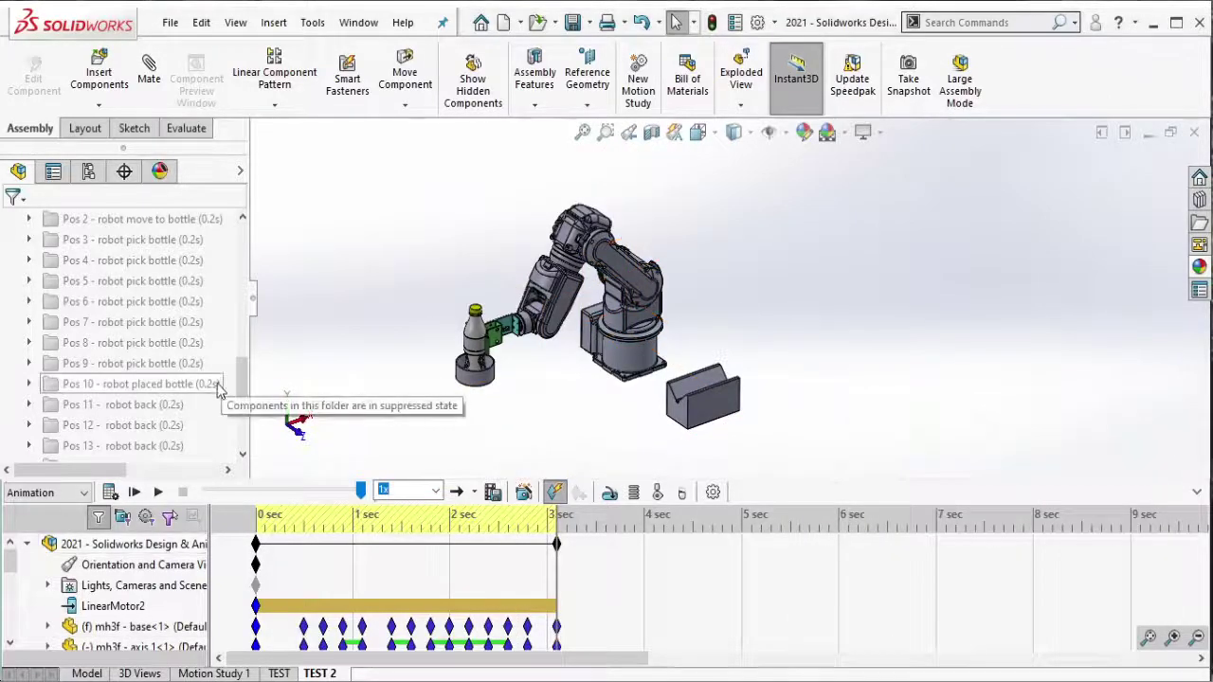
{"action": "scroll", "coordinate": [217, 390], "scroll_direction": "down", "scroll_amount": 1}
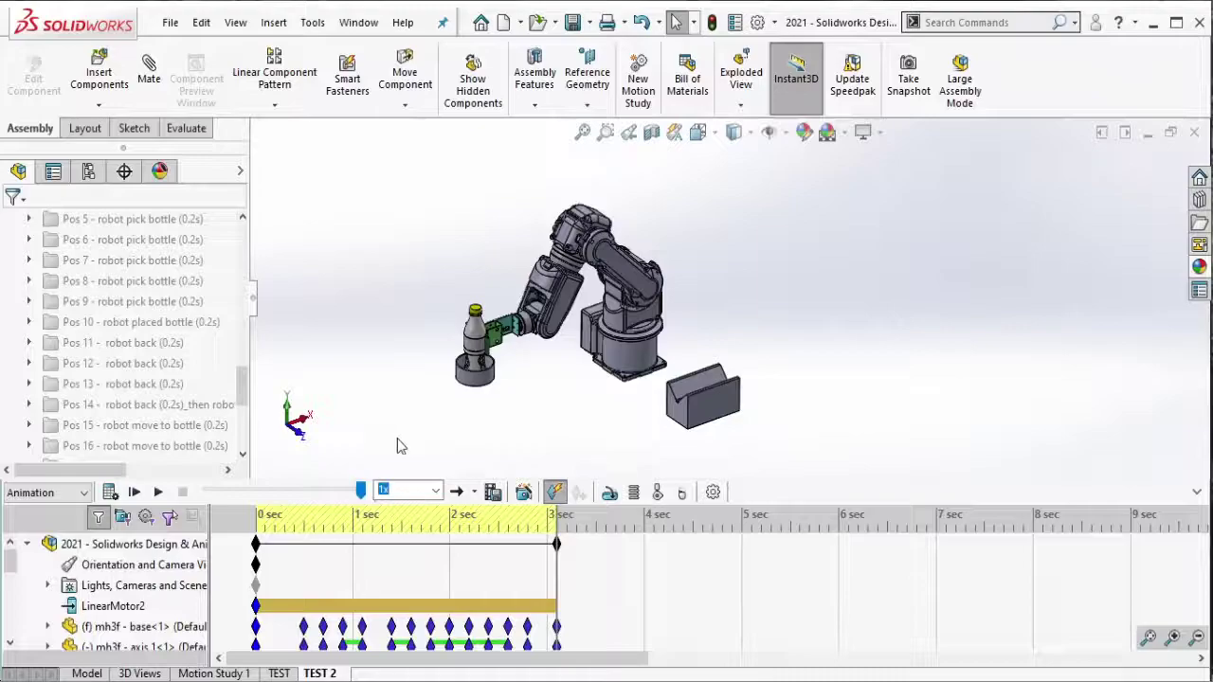
{"action": "key", "text": "alt+Tab"}
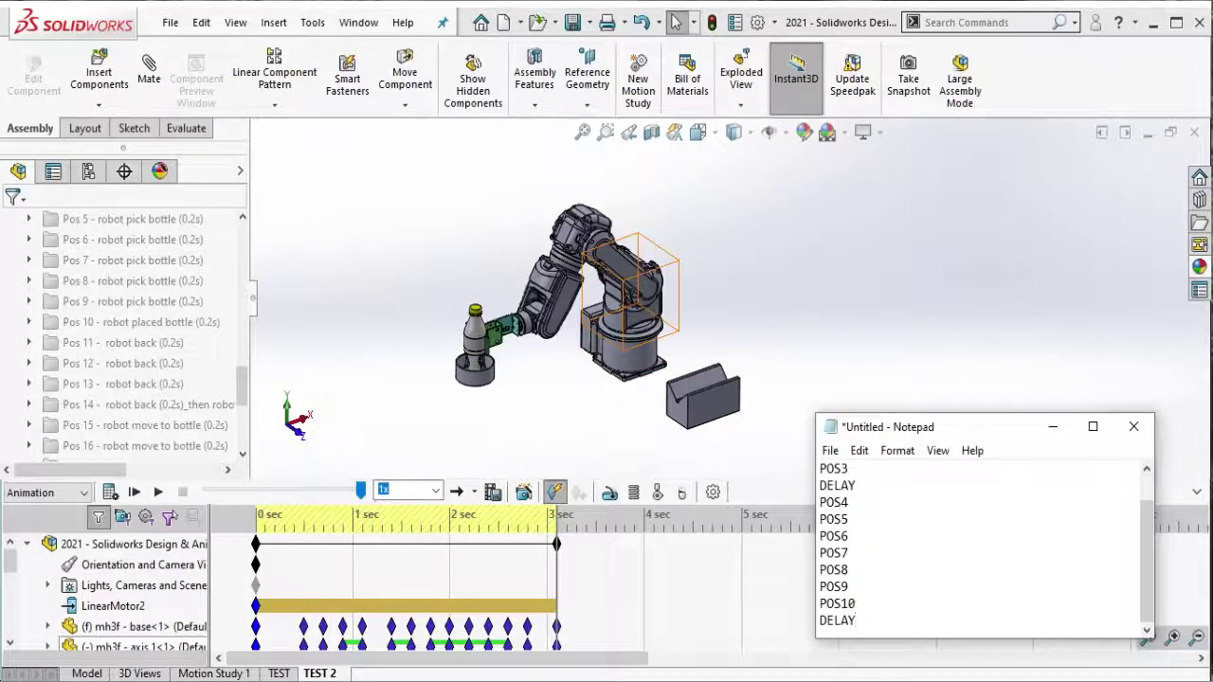
{"action": "key", "text": "alt+Tab"}
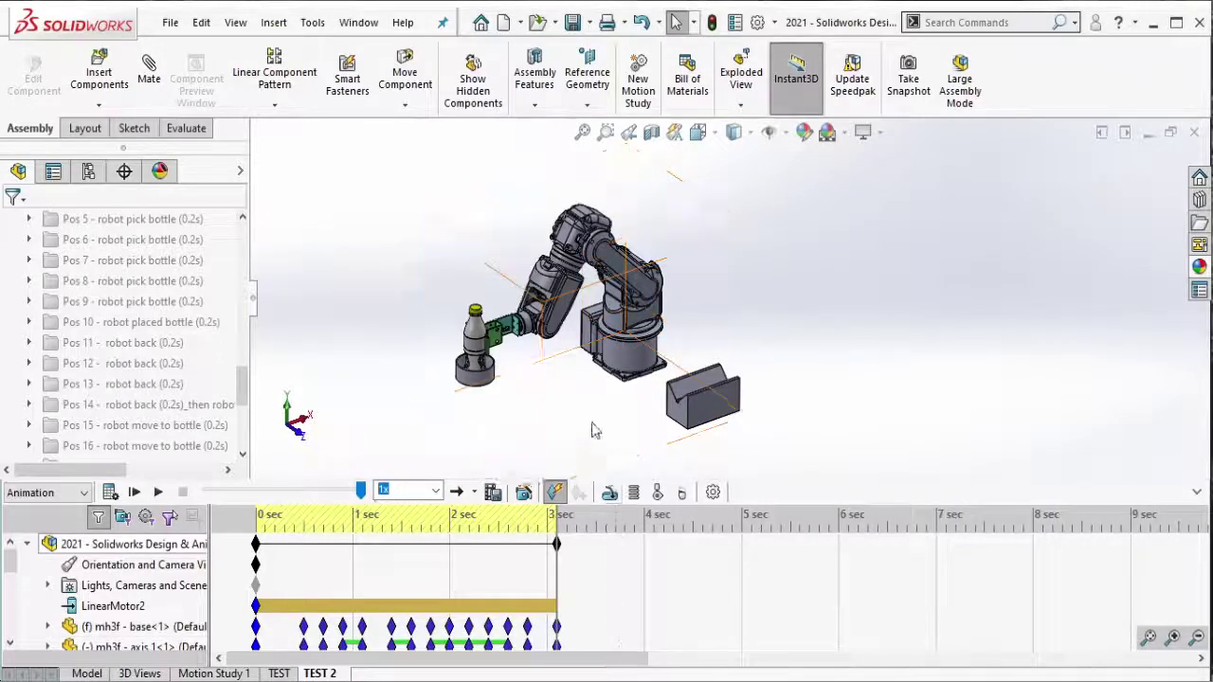
{"action": "key", "text": "alt+Tab"}
{"action": "key", "text": "alt+Tab"}
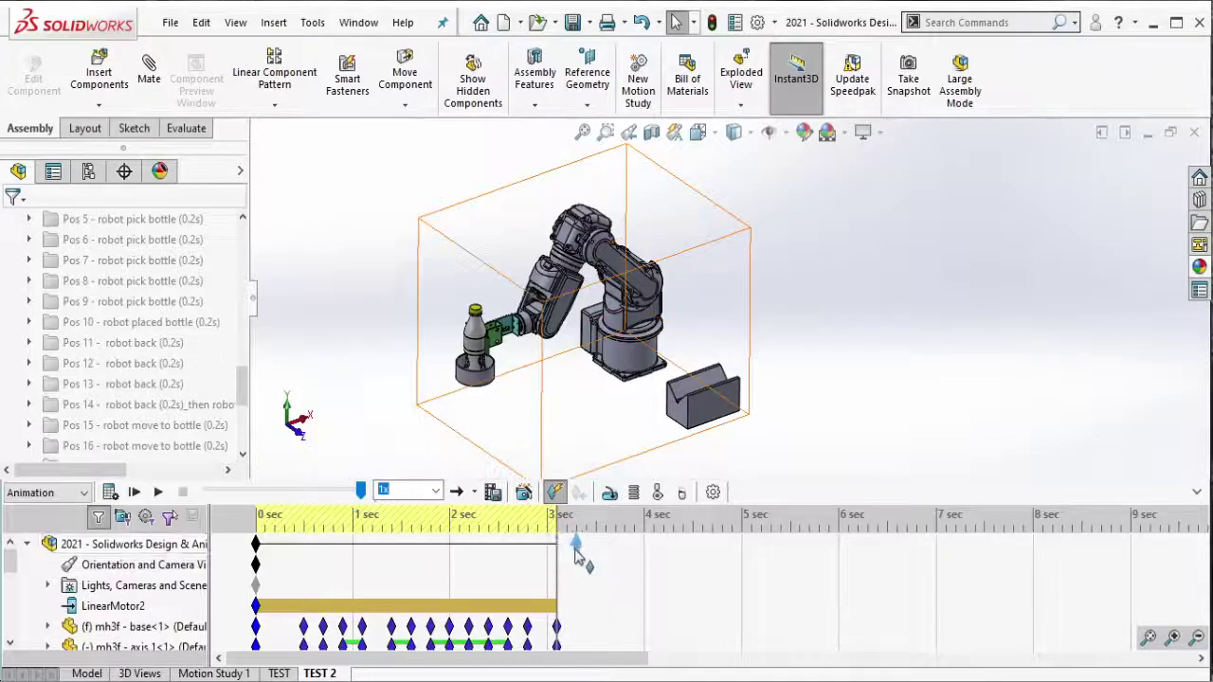
Step: Extend the TEST 2 end key to about 3.2 s and recheck the position checklist
{"action": "left_click_drag", "start_coordinate": [558, 546], "coordinate": [575, 544]}
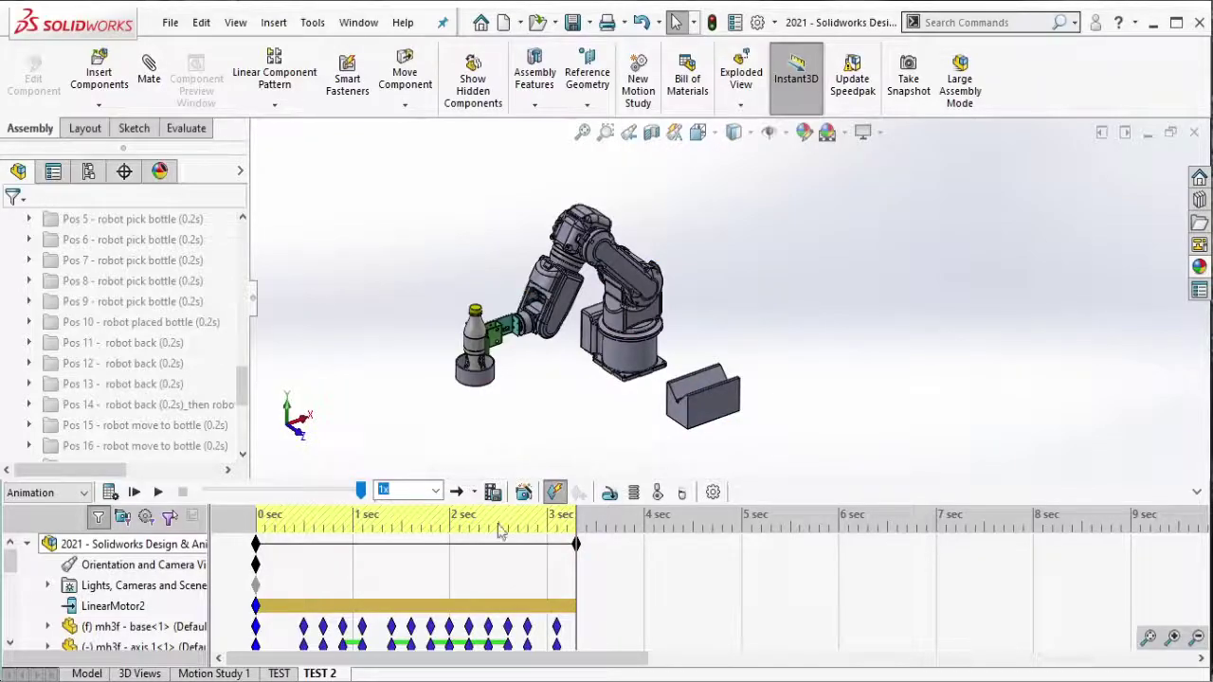
{"action": "key", "text": "alt+Tab"}
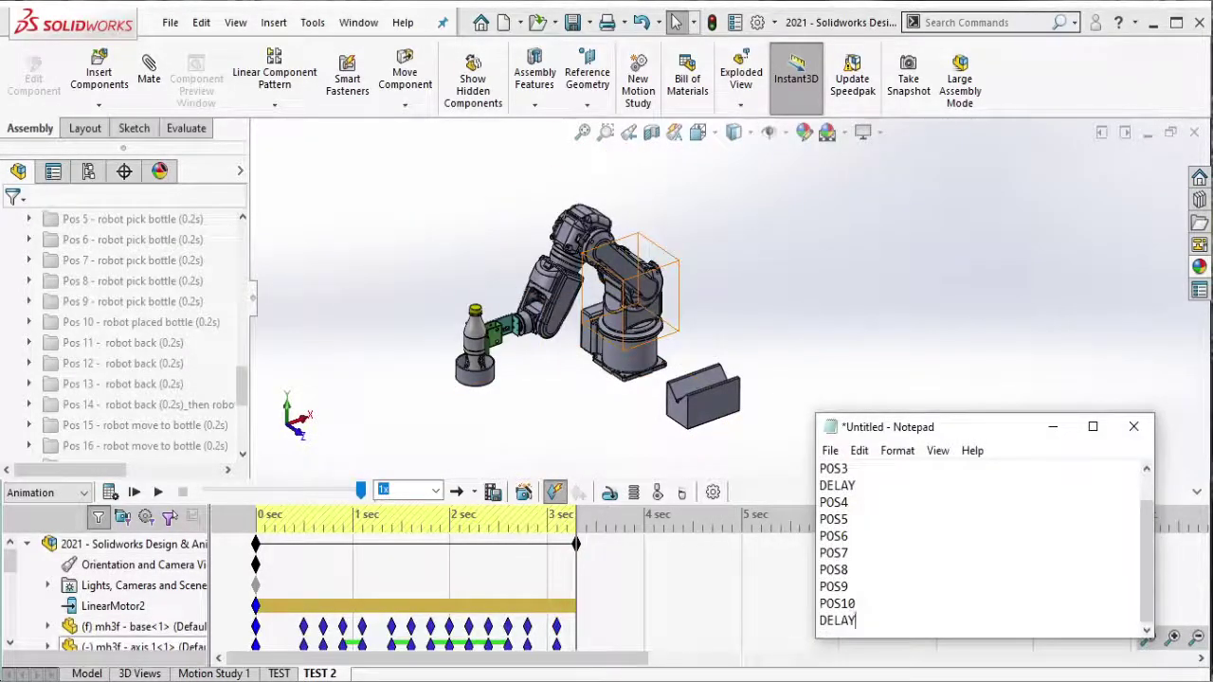
{"action": "key", "text": "alt+Tab"}
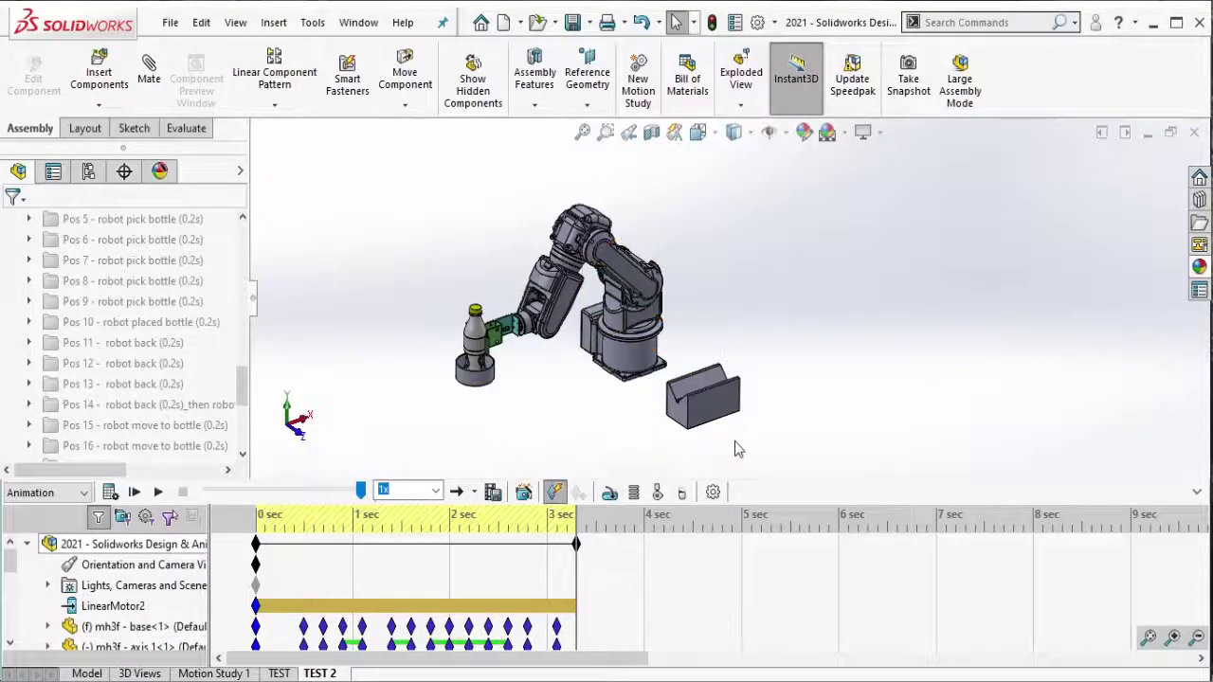
{"action": "key", "text": "alt+Tab"}
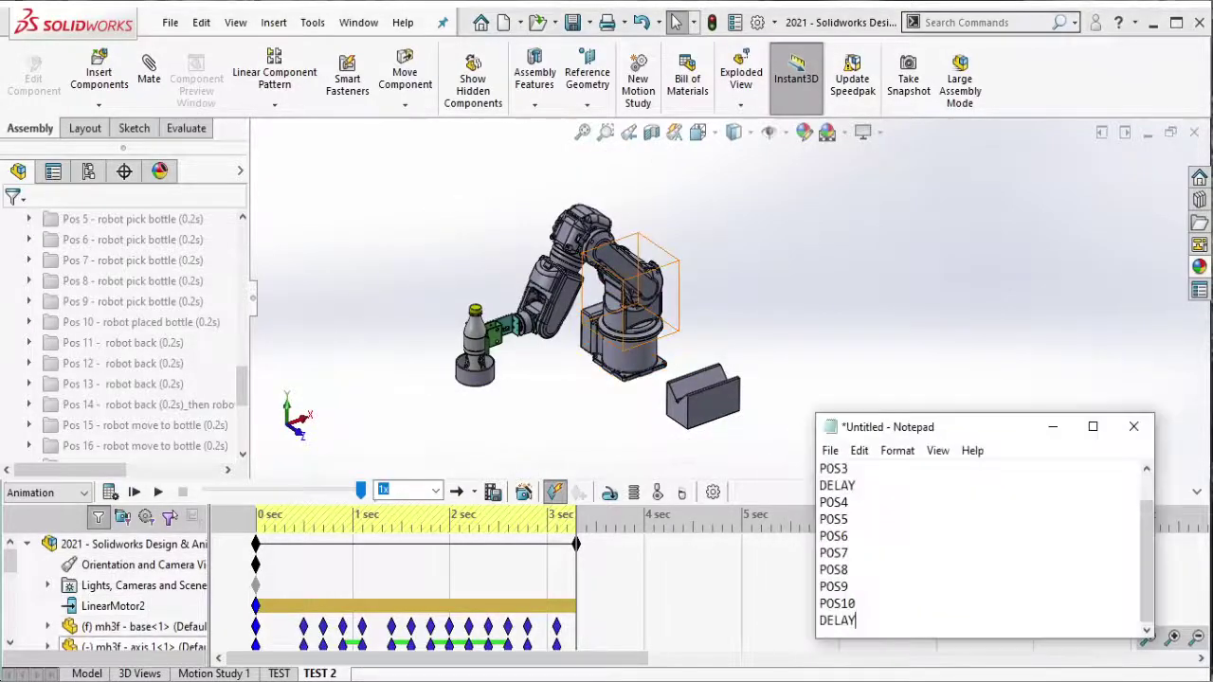
{"action": "key", "text": "alt+Tab"}
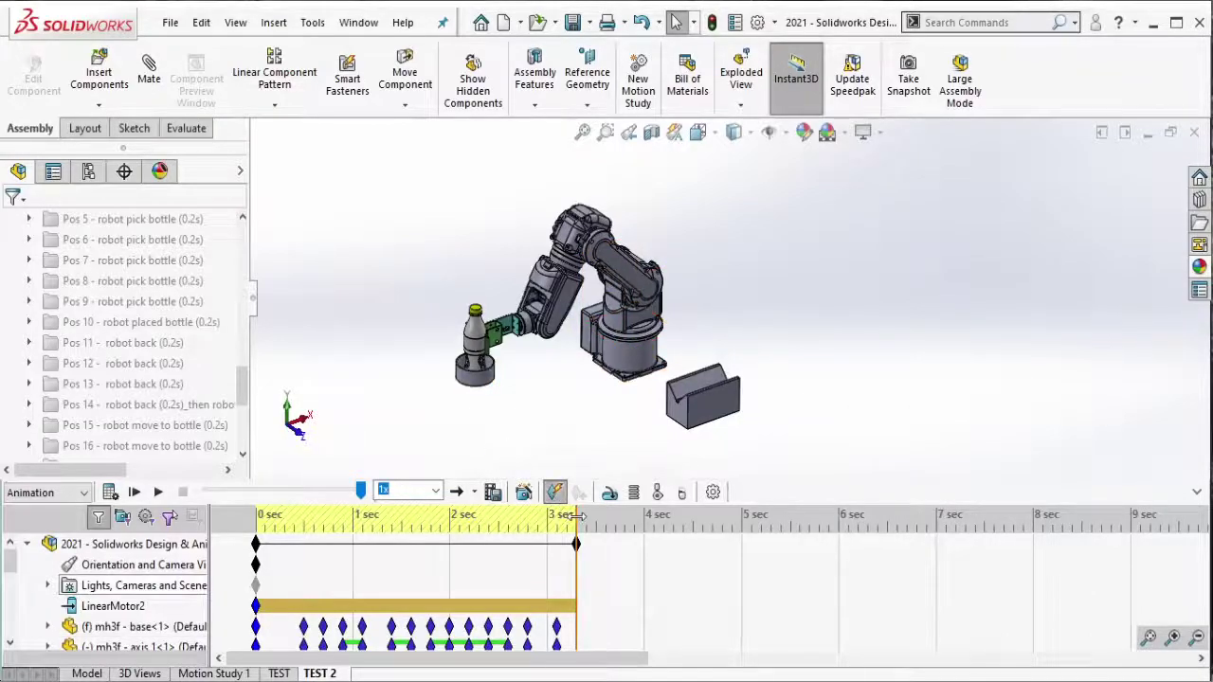
Step: Unsuppress Pos 11 robot back, key all components' pose, and start a new checklist line
{"action": "left_click", "coordinate": [124, 342]}
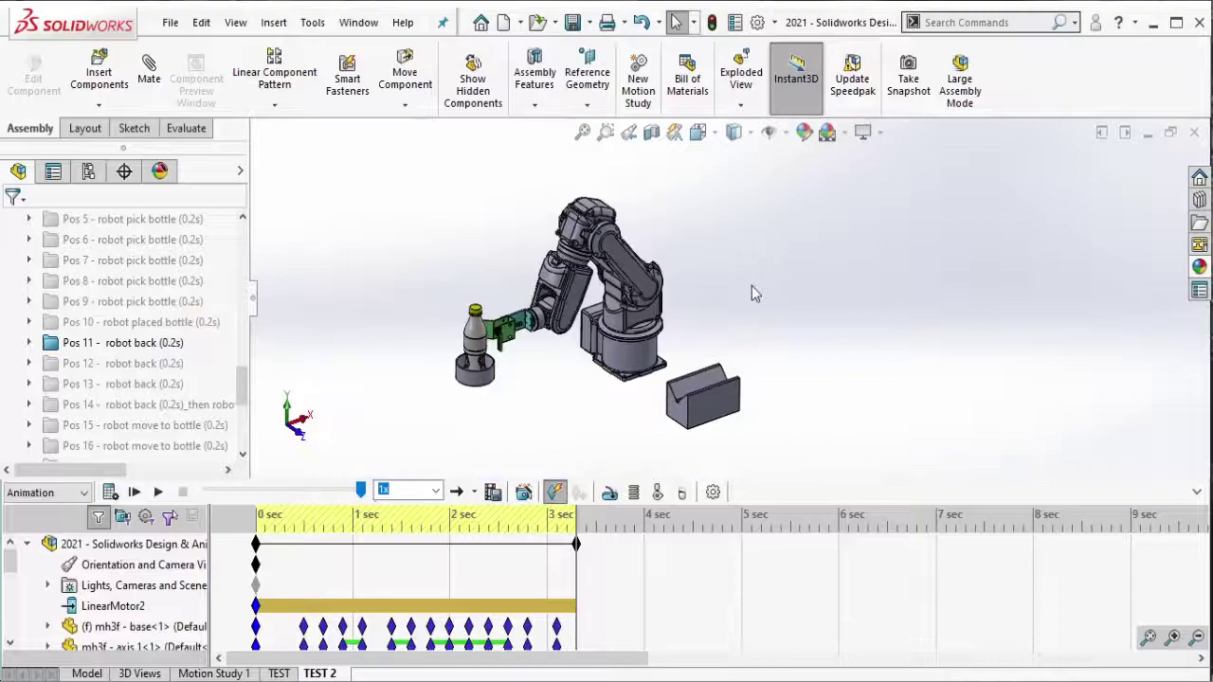
{"action": "left_click_drag", "start_coordinate": [365, 157], "coordinate": [804, 460]}
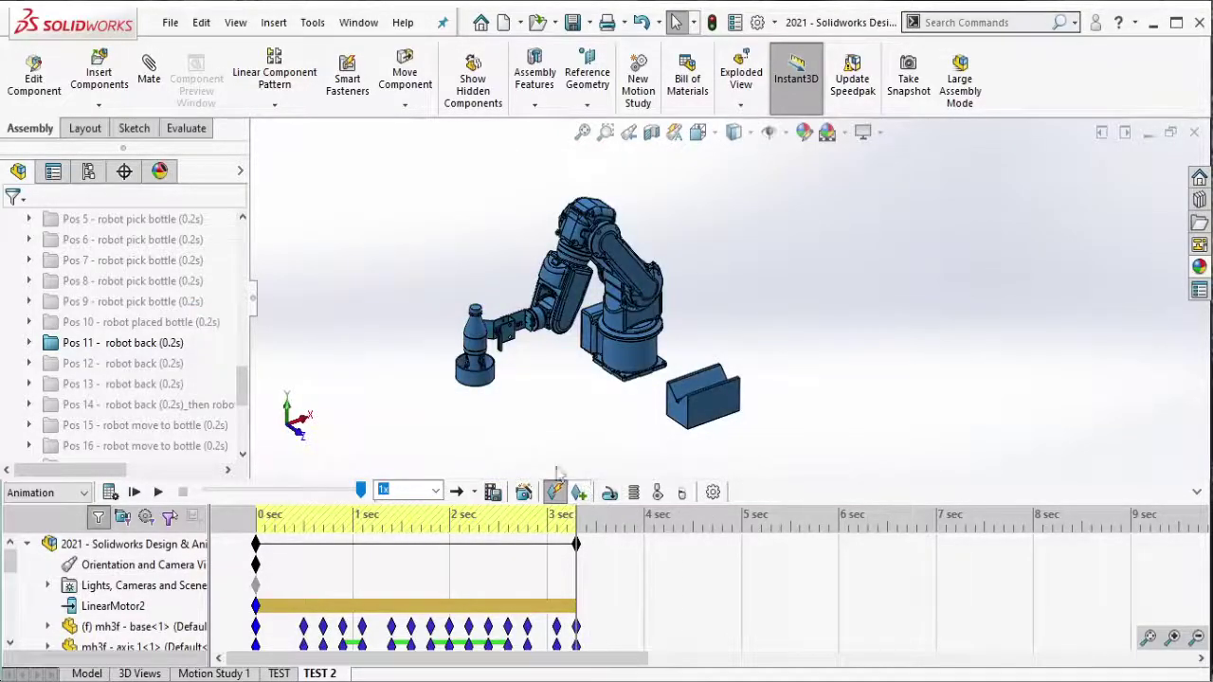
{"action": "left_click", "coordinate": [175, 344]}
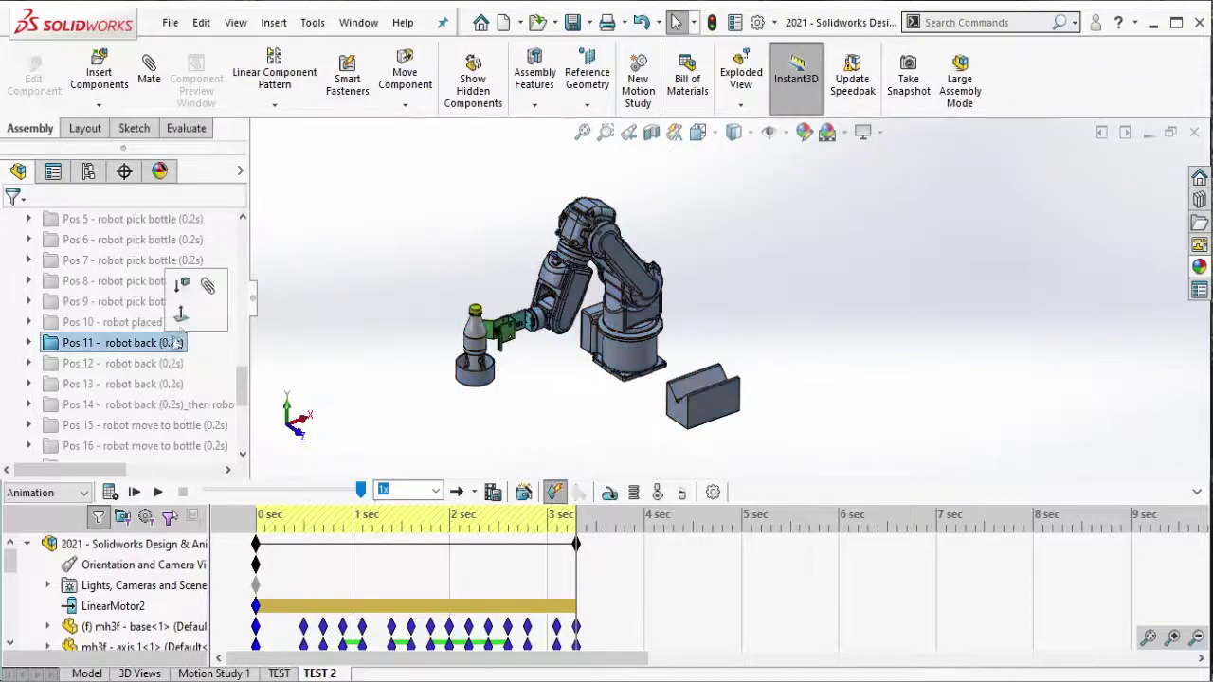
{"action": "left_click", "coordinate": [754, 275]}
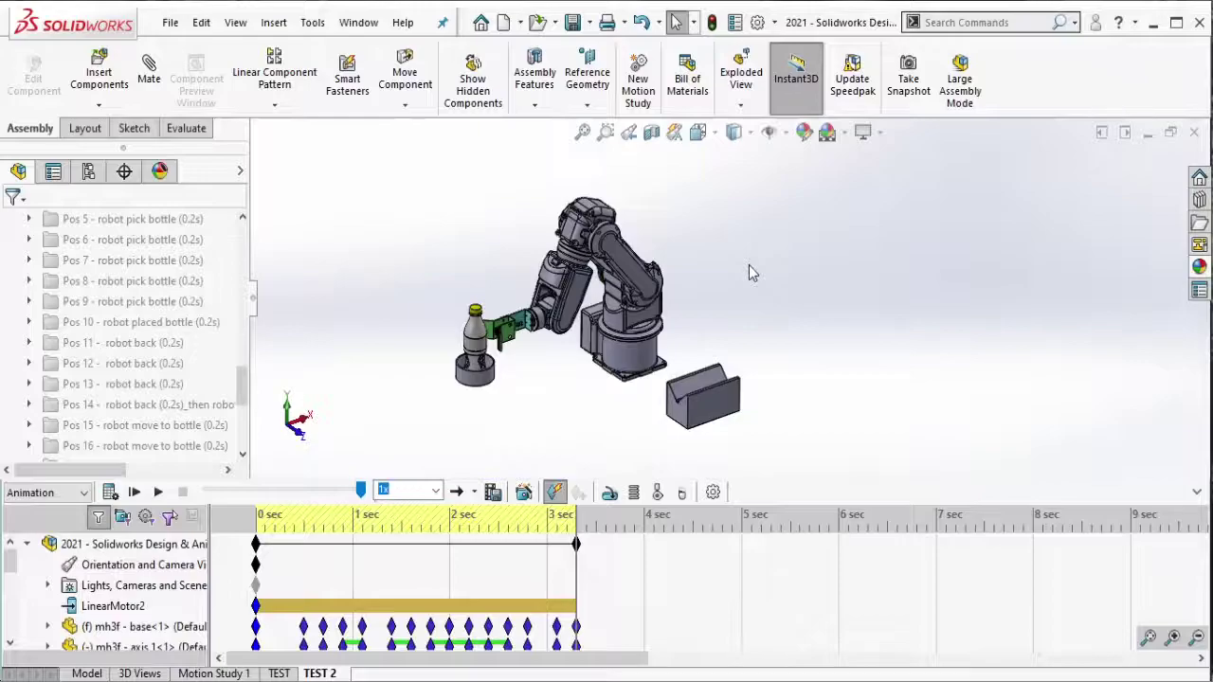
{"action": "key", "text": "alt+Tab"}
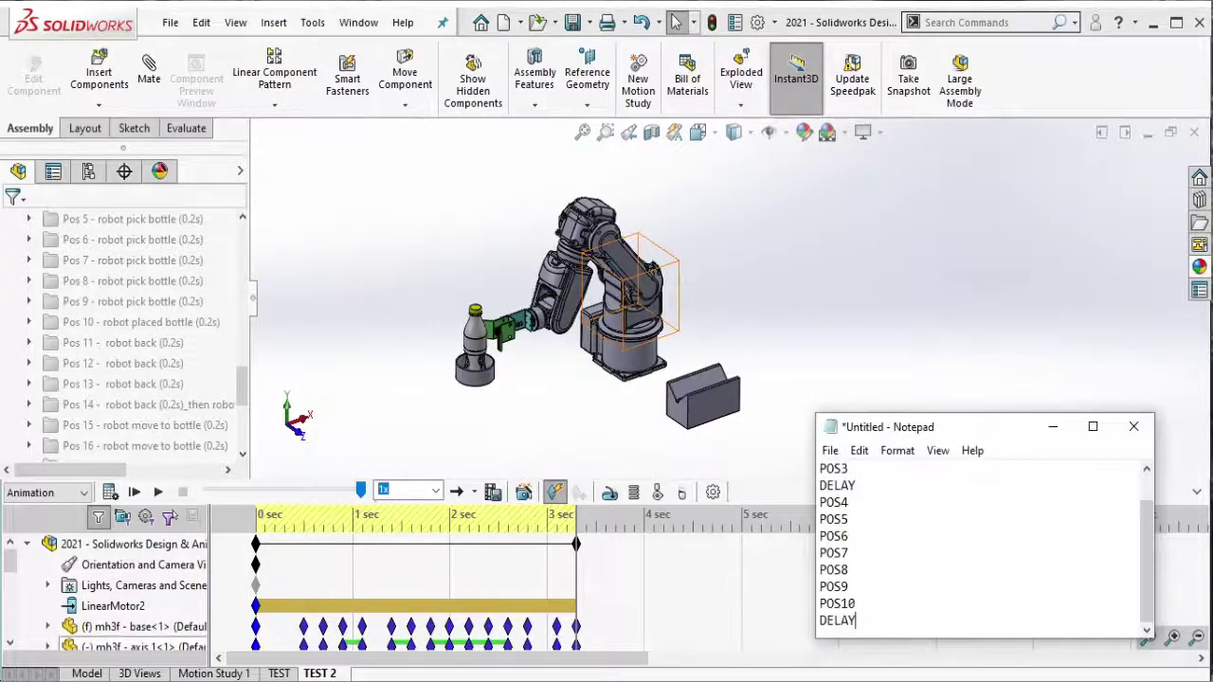
{"action": "key", "text": "Return"}
{"action": "type", "text": "POS11"}
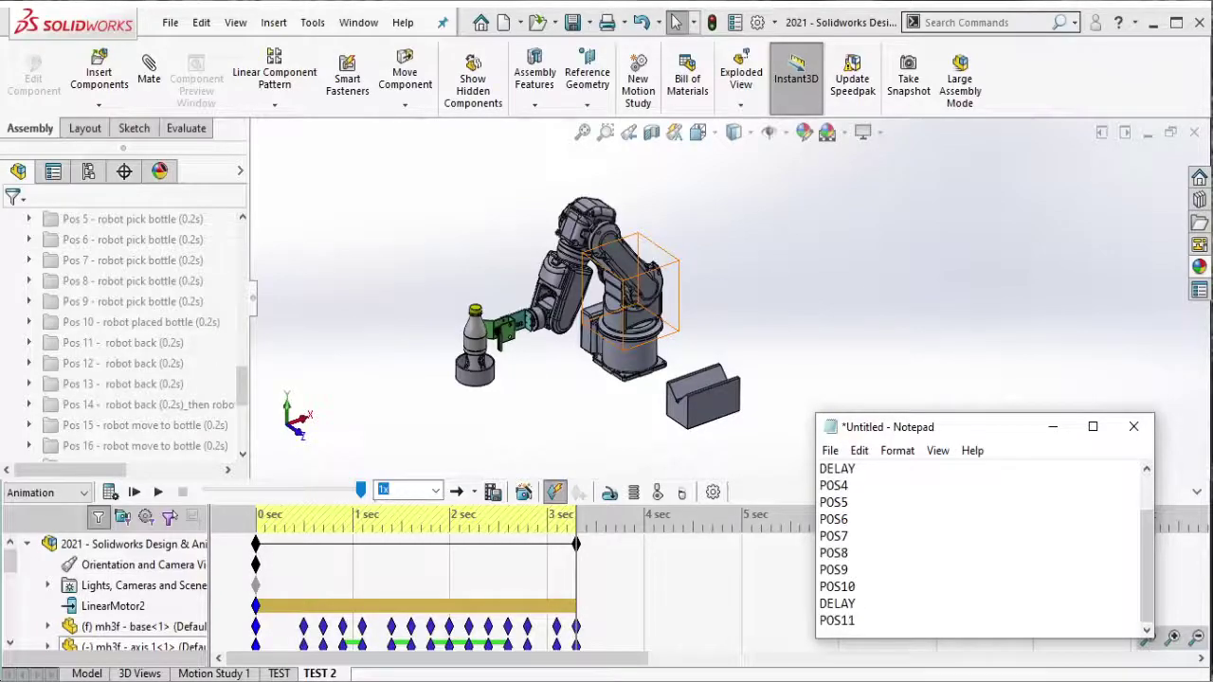
{"action": "left_click", "coordinate": [881, 263]}
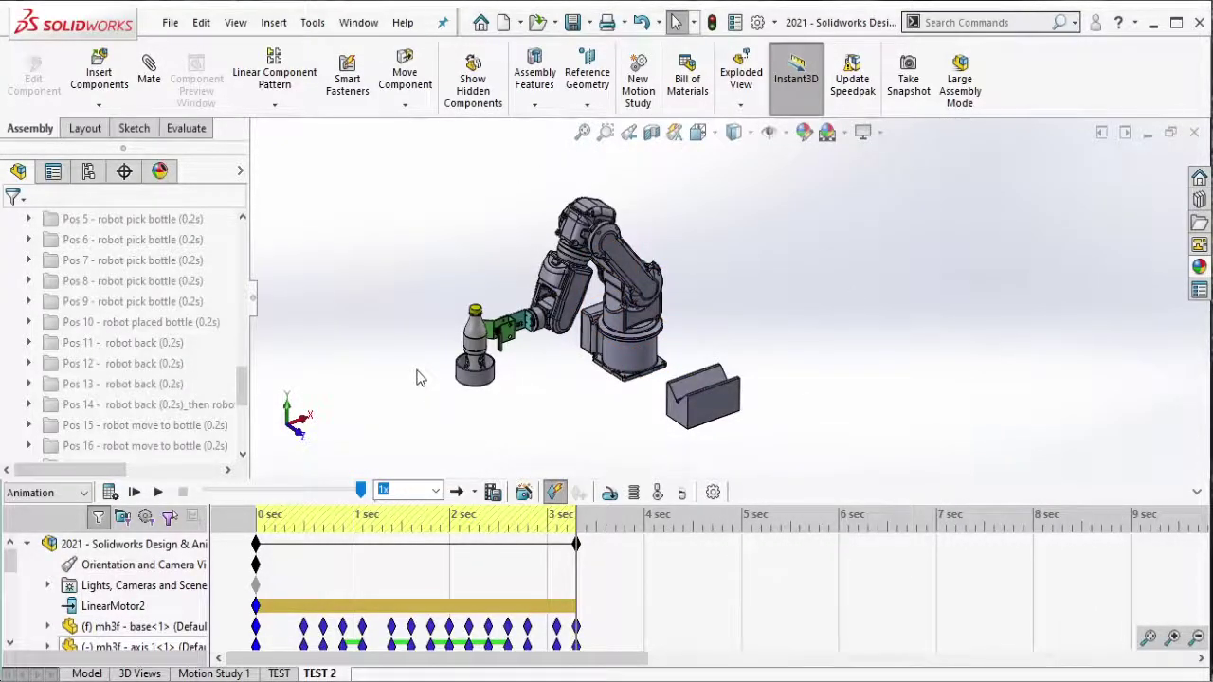
Step: Extend TEST 2 to about 3.5 s and key all components in the Pos 12 robot back pose
{"action": "left_click_drag", "start_coordinate": [576, 544], "coordinate": [599, 566]}
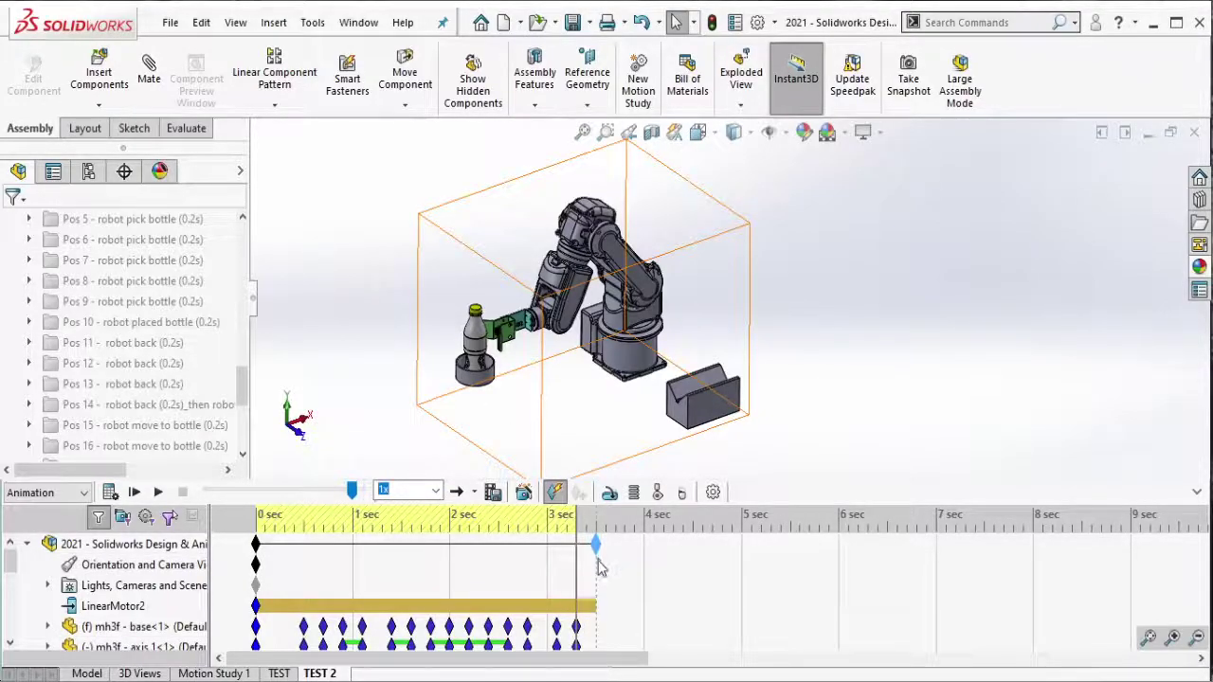
{"action": "left_click", "coordinate": [598, 561]}
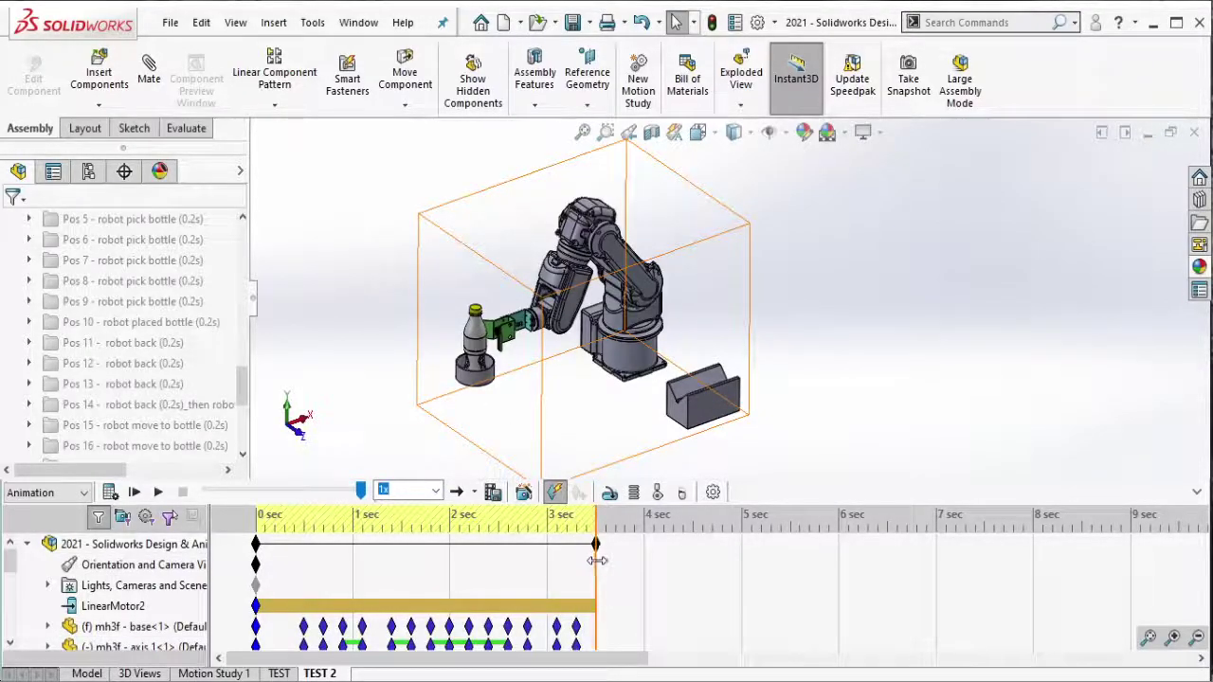
{"action": "left_click", "coordinate": [186, 365]}
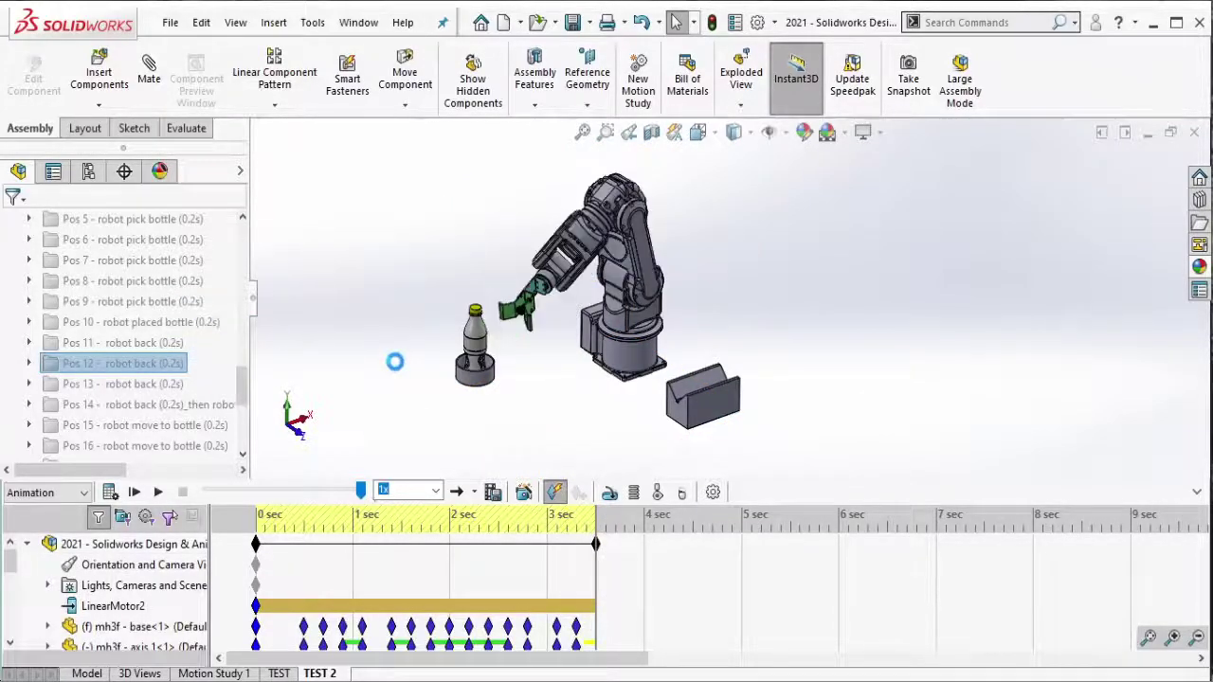
{"action": "left_click_drag", "start_coordinate": [358, 140], "coordinate": [833, 474]}
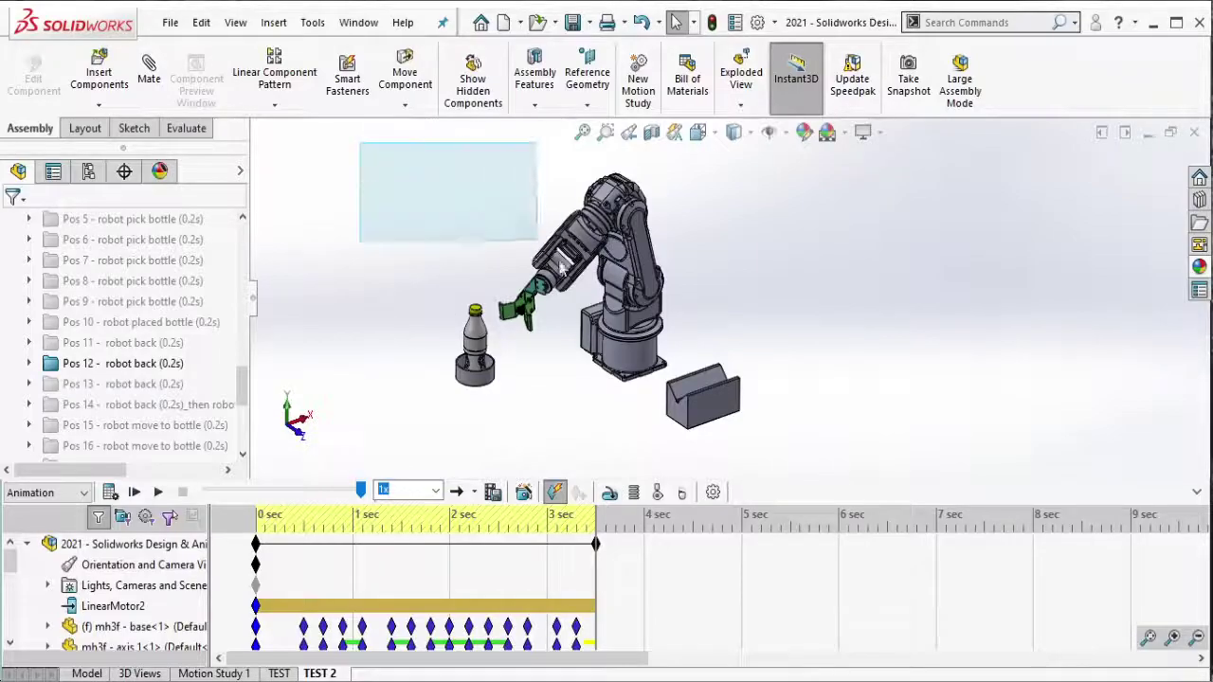
{"action": "left_click", "coordinate": [580, 492]}
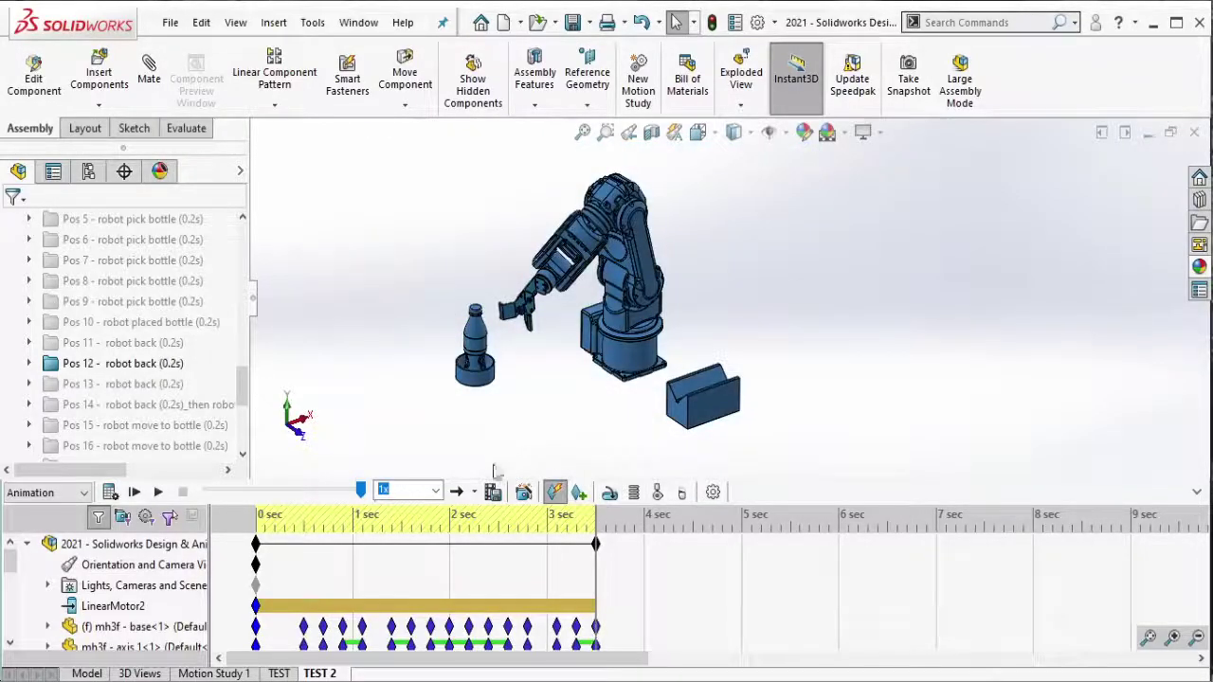
{"action": "left_click", "coordinate": [171, 362]}
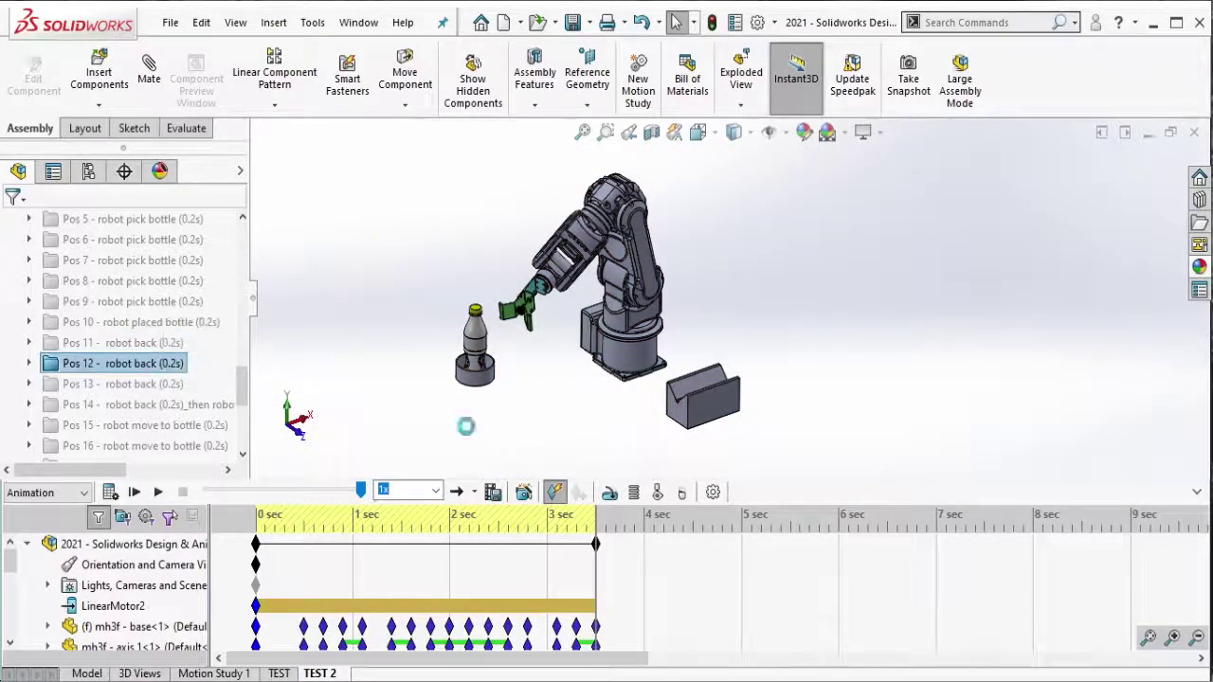
Step: Add a POS12 line to the position checklist
{"action": "key", "text": "alt+Tab"}
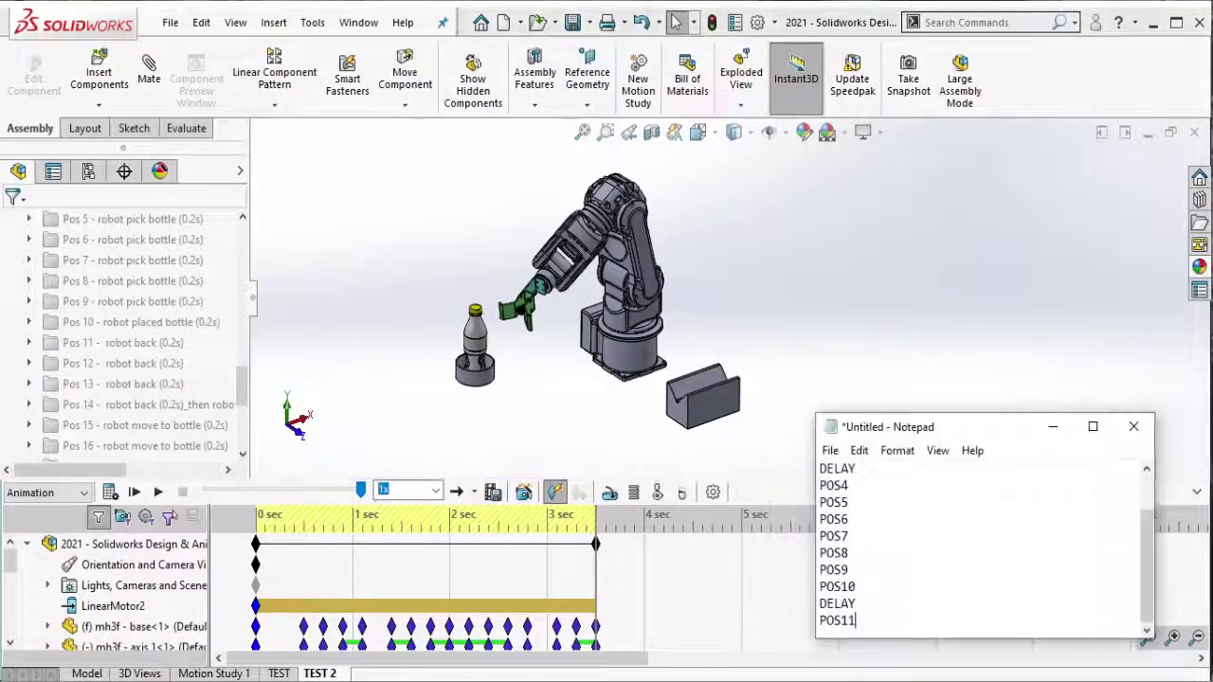
{"action": "key", "text": "Return"}
{"action": "type", "text": "POS12"}
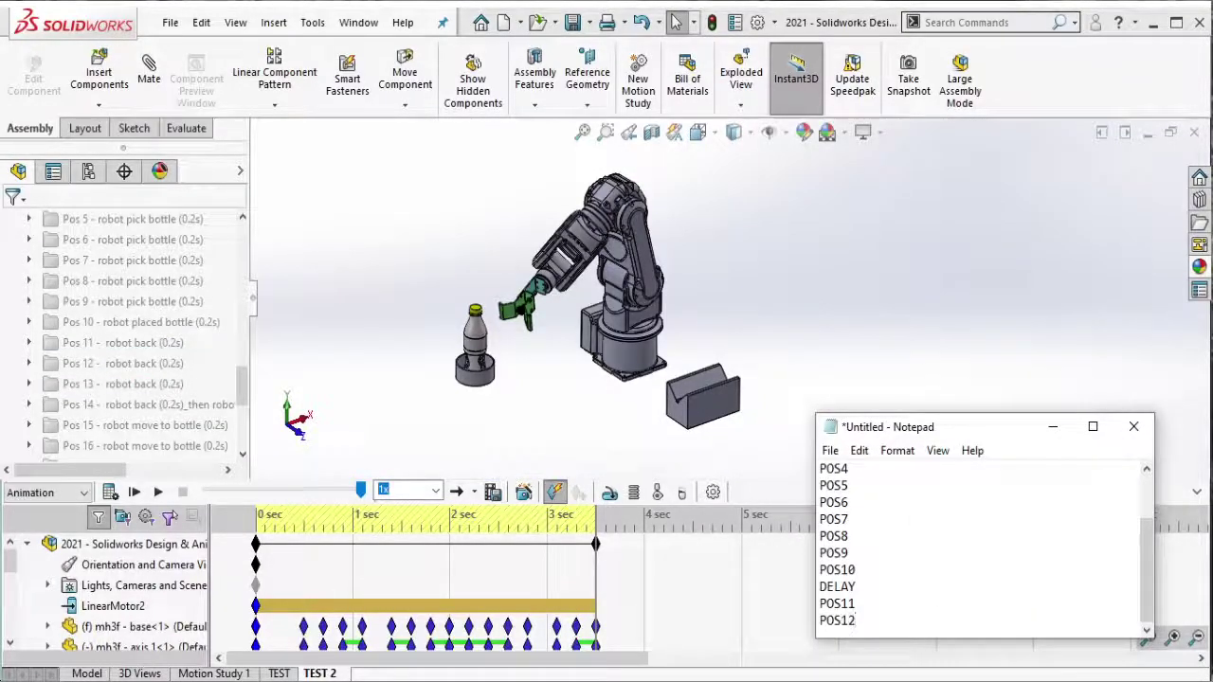
{"action": "left_click", "coordinate": [746, 285]}
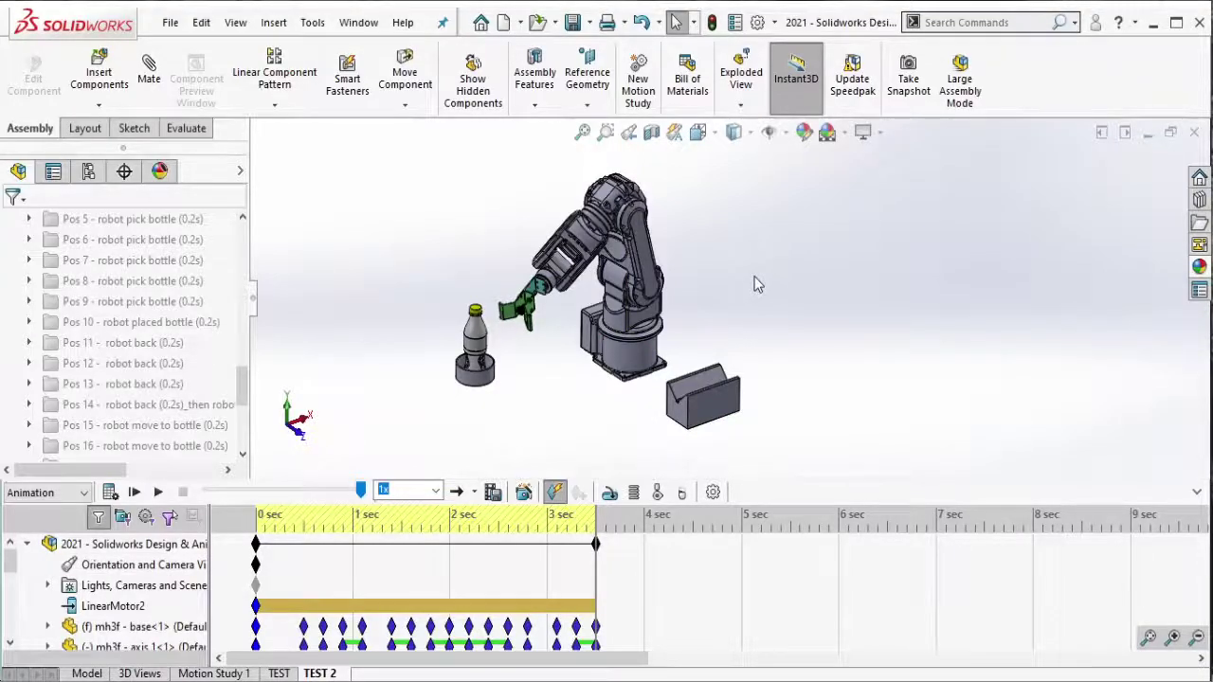
{"action": "key", "text": "alt+Tab"}
Step: Drag the whole-assembly end key out to about 3.7 s
{"action": "left_click", "coordinate": [621, 515]}
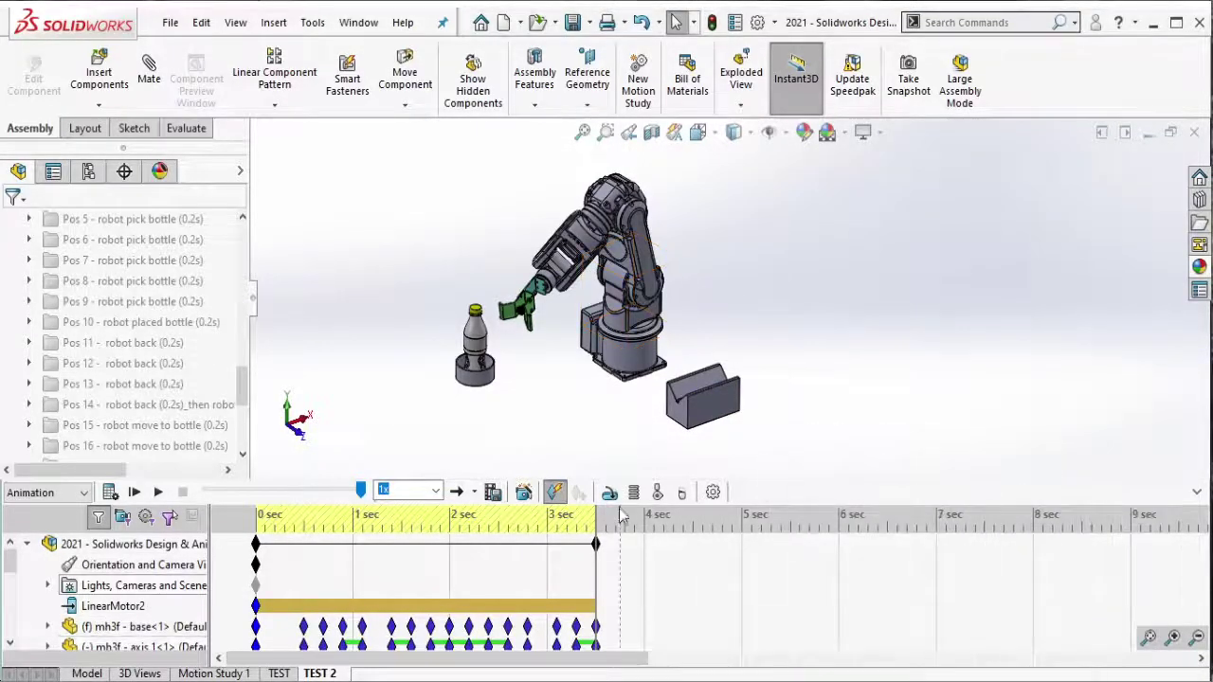
{"action": "left_click", "coordinate": [652, 545]}
{"action": "left_click_drag", "start_coordinate": [596, 545], "coordinate": [616, 559]}
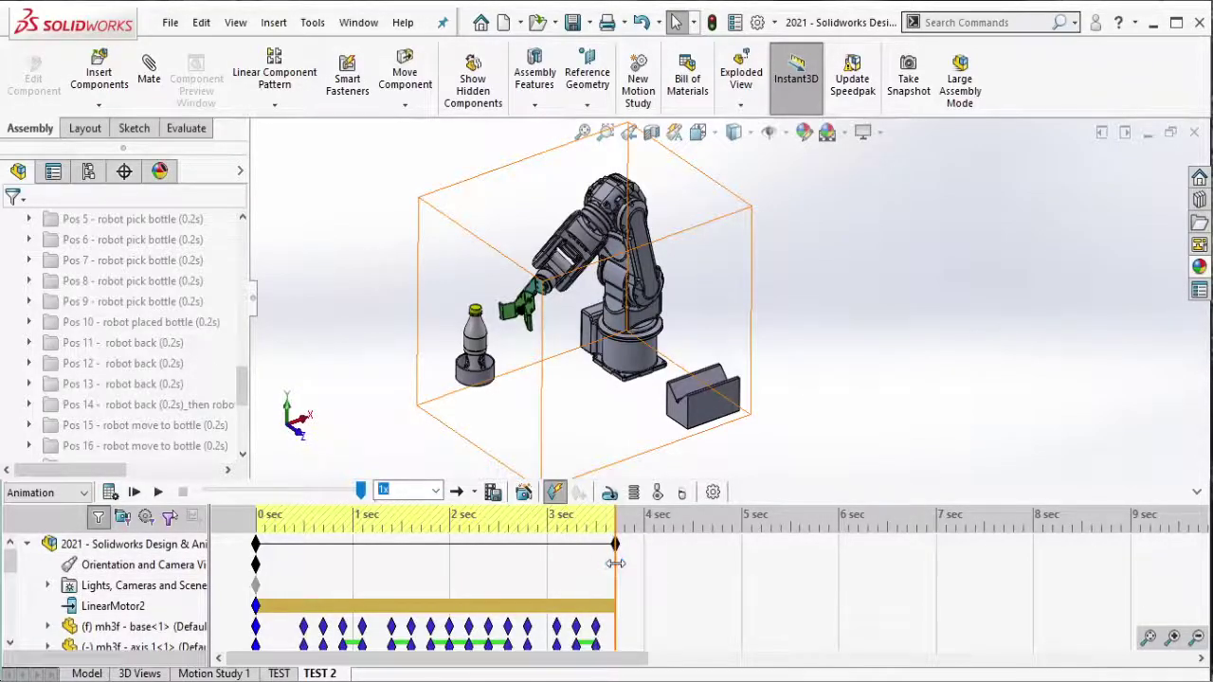
{"action": "key", "text": "alt+Tab"}
{"action": "key", "text": "alt+Tab"}
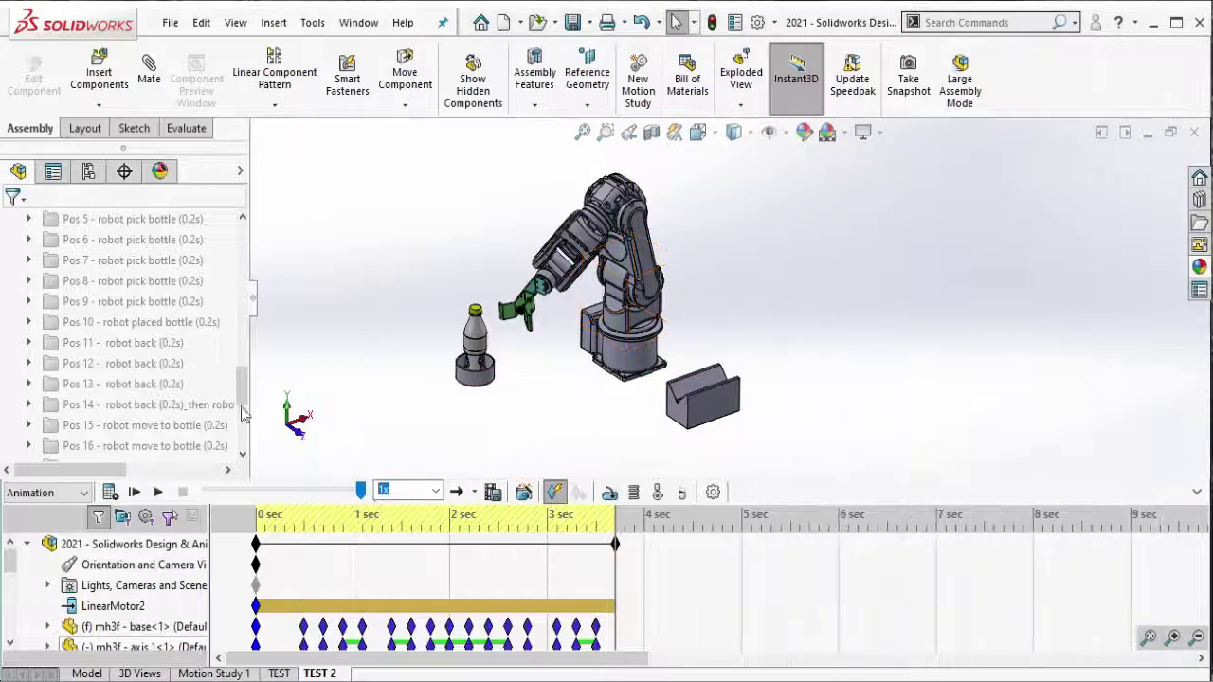
Step: Key all components in the Pos 13 robot back pose and glance at the checklist
{"action": "left_click", "coordinate": [123, 384]}
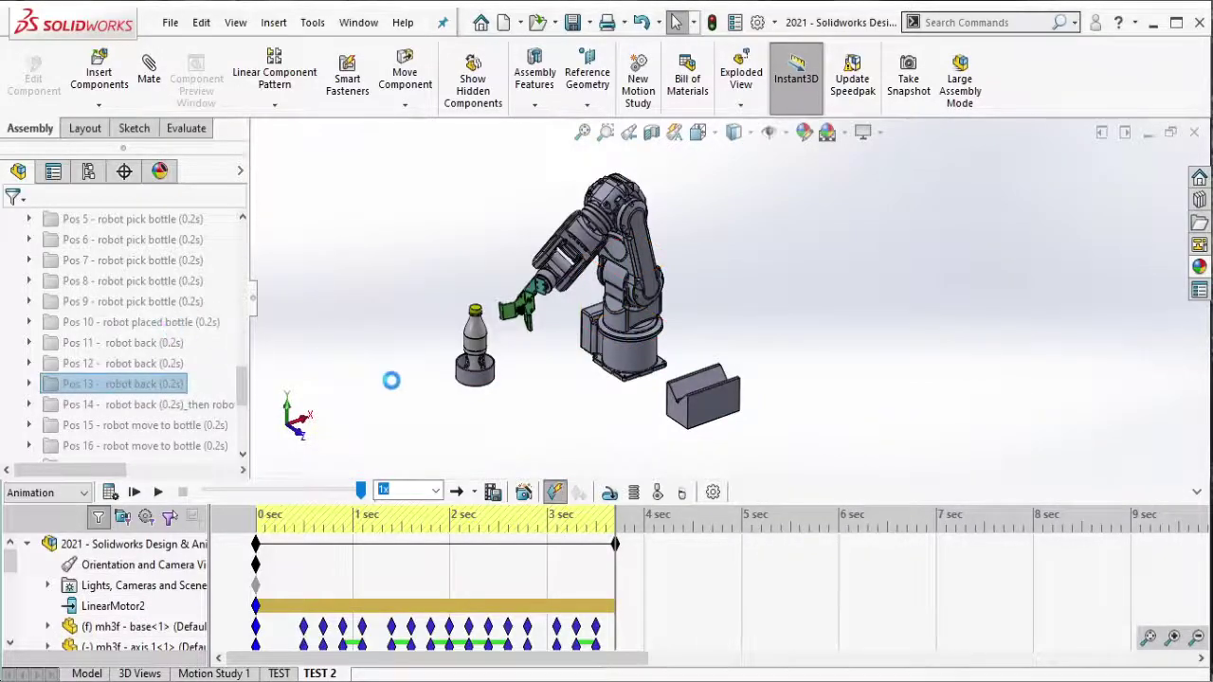
{"action": "left_click_drag", "start_coordinate": [372, 138], "coordinate": [853, 474]}
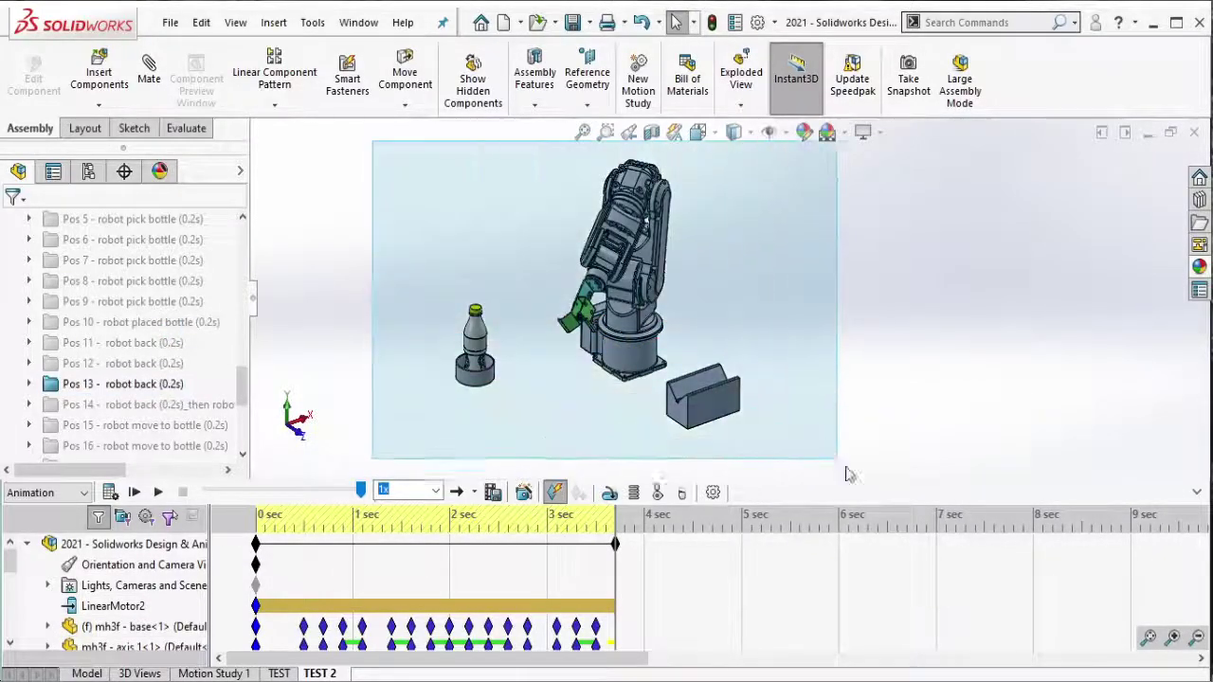
{"action": "left_click", "coordinate": [152, 384]}
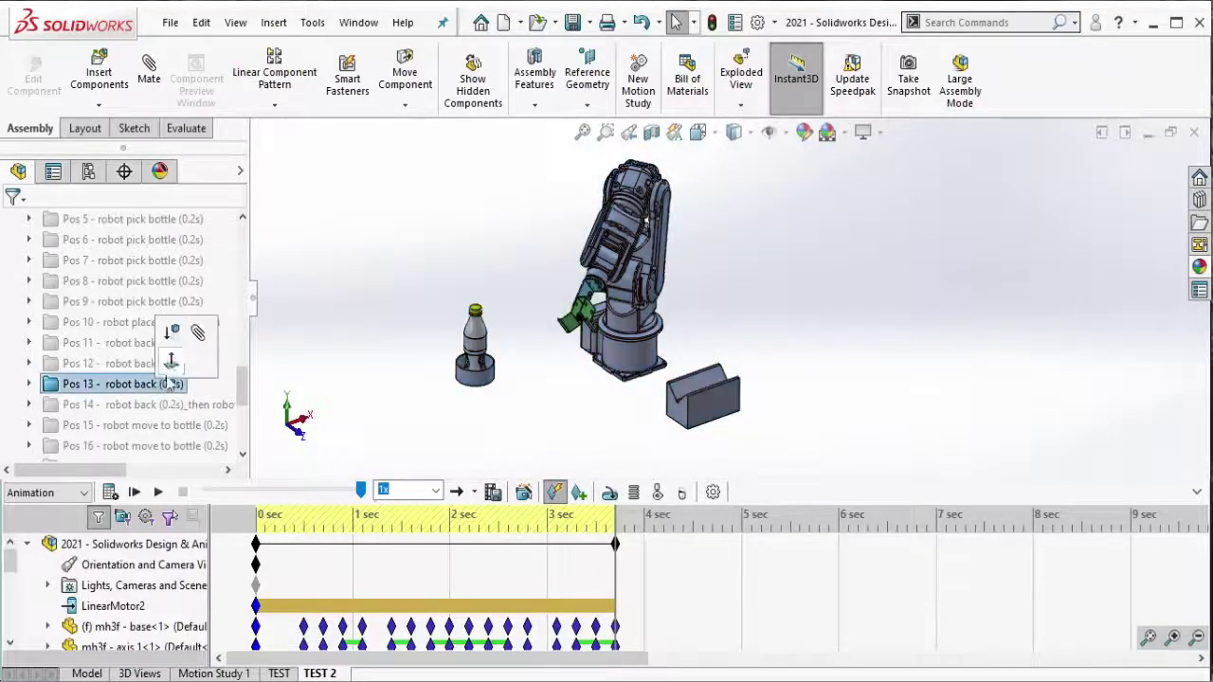
{"action": "left_click", "coordinate": [294, 337]}
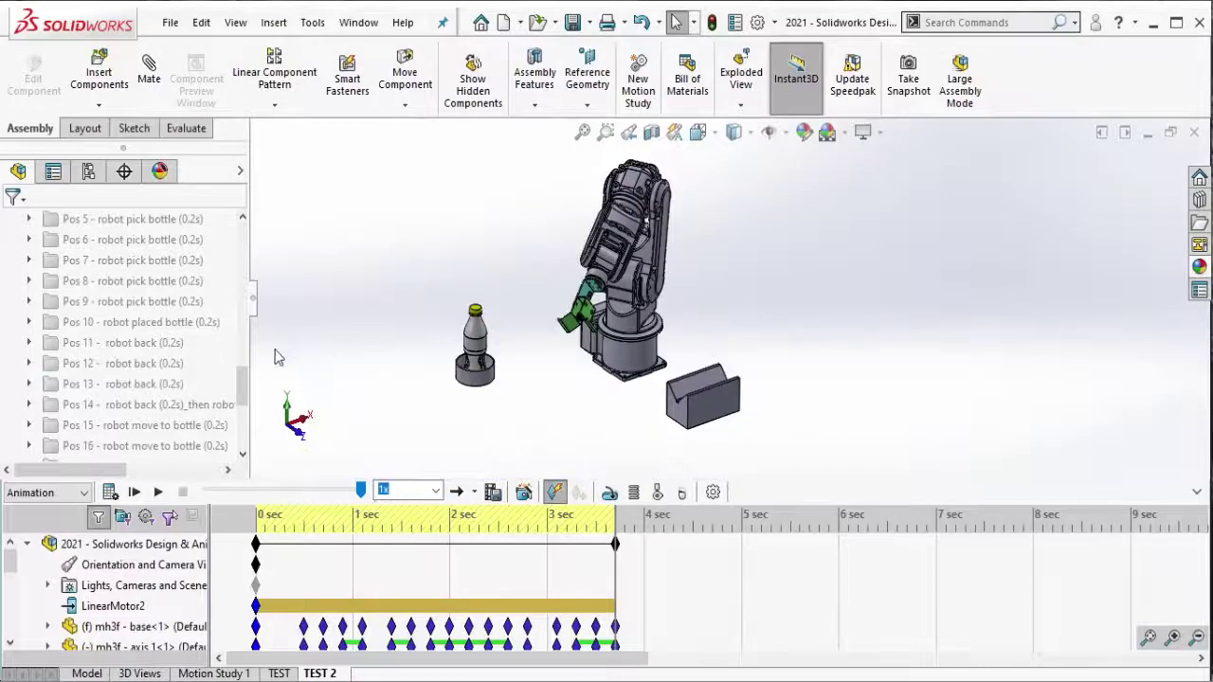
{"action": "scroll", "coordinate": [194, 425], "scroll_direction": "down", "scroll_amount": 1}
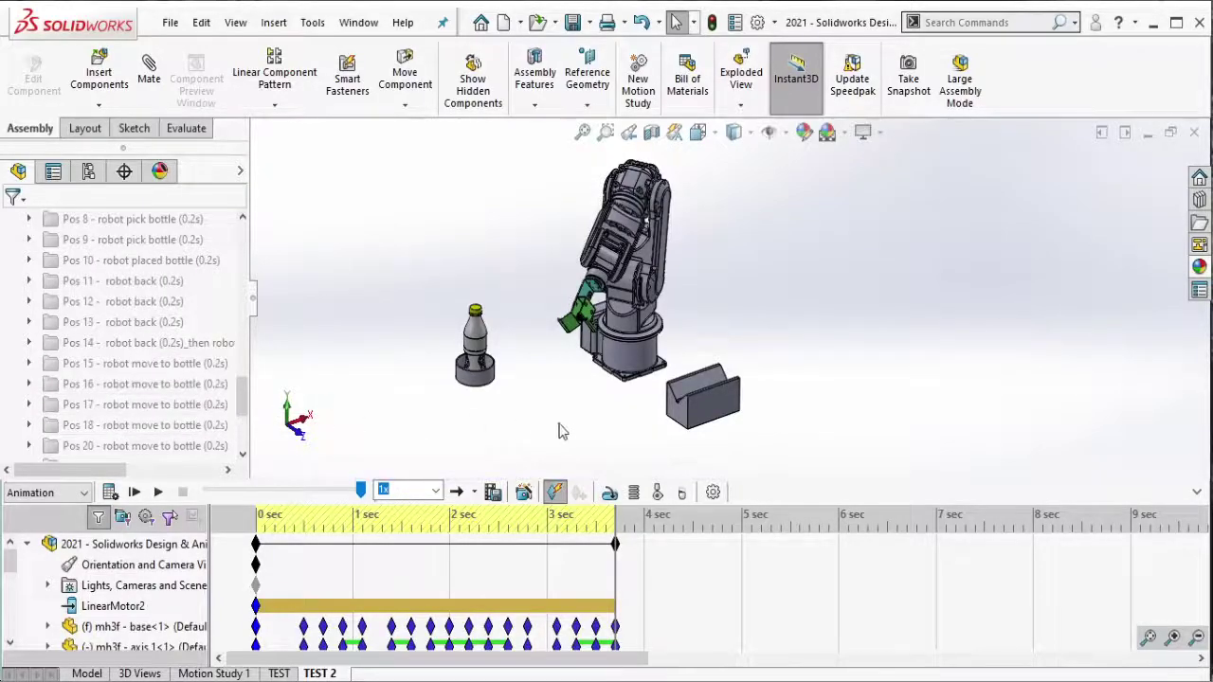
{"action": "left_click", "coordinate": [585, 617]}
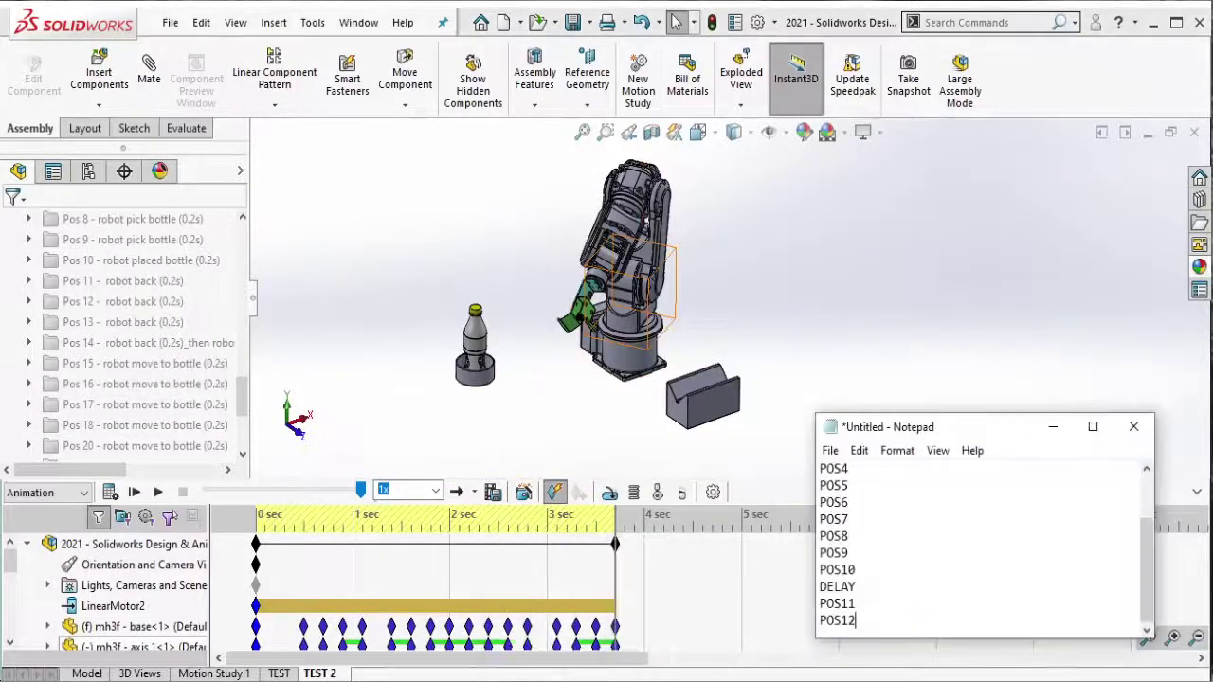
{"action": "left_click", "coordinate": [686, 618]}
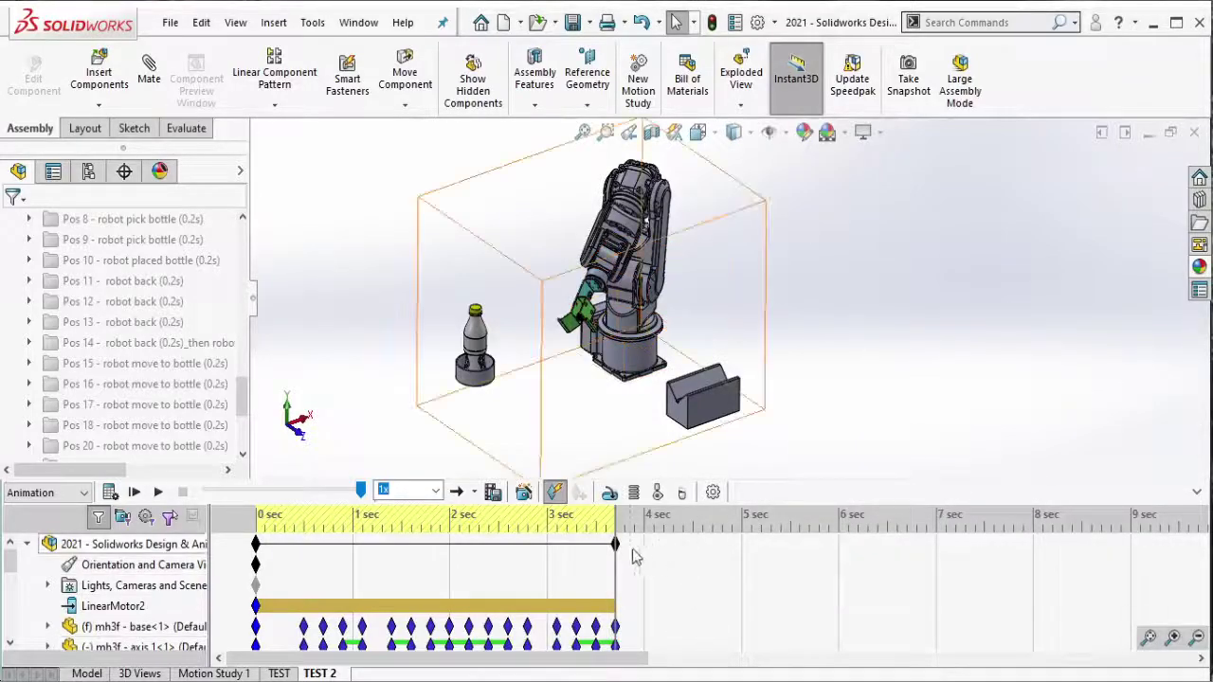
Step: Extend the animation end to about 3.8 s and enable the Pos 13 robot back mates
{"action": "left_click_drag", "start_coordinate": [619, 554], "coordinate": [634, 547]}
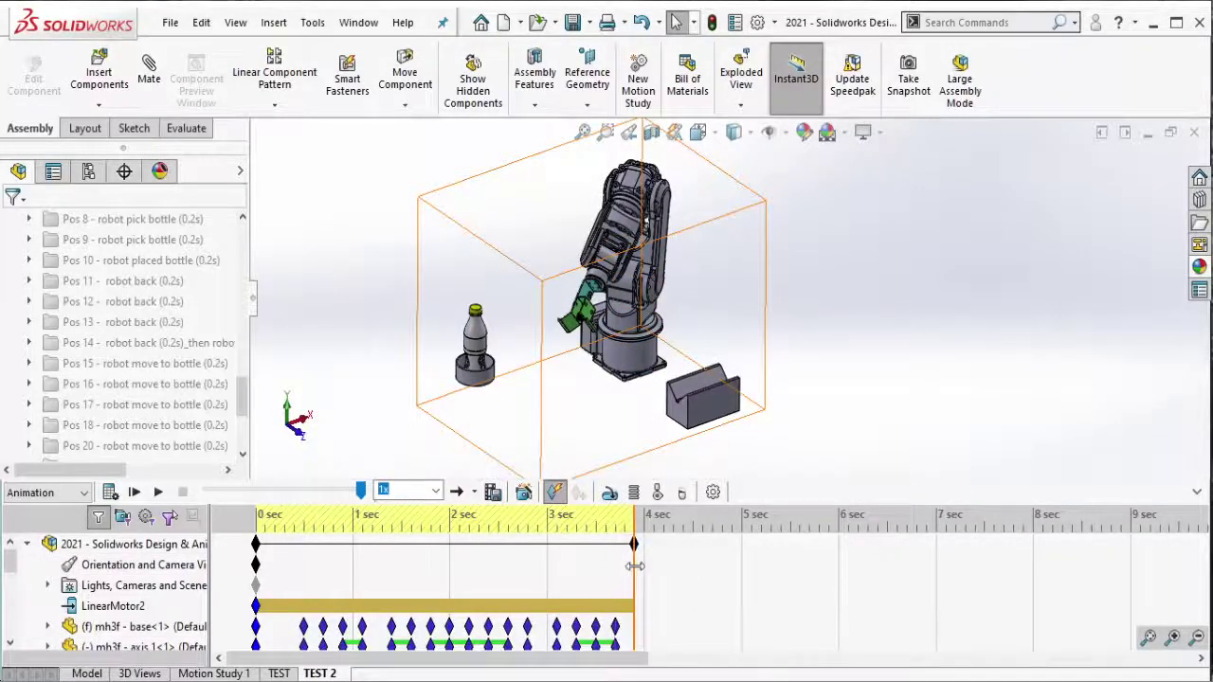
{"action": "left_click", "coordinate": [161, 323]}
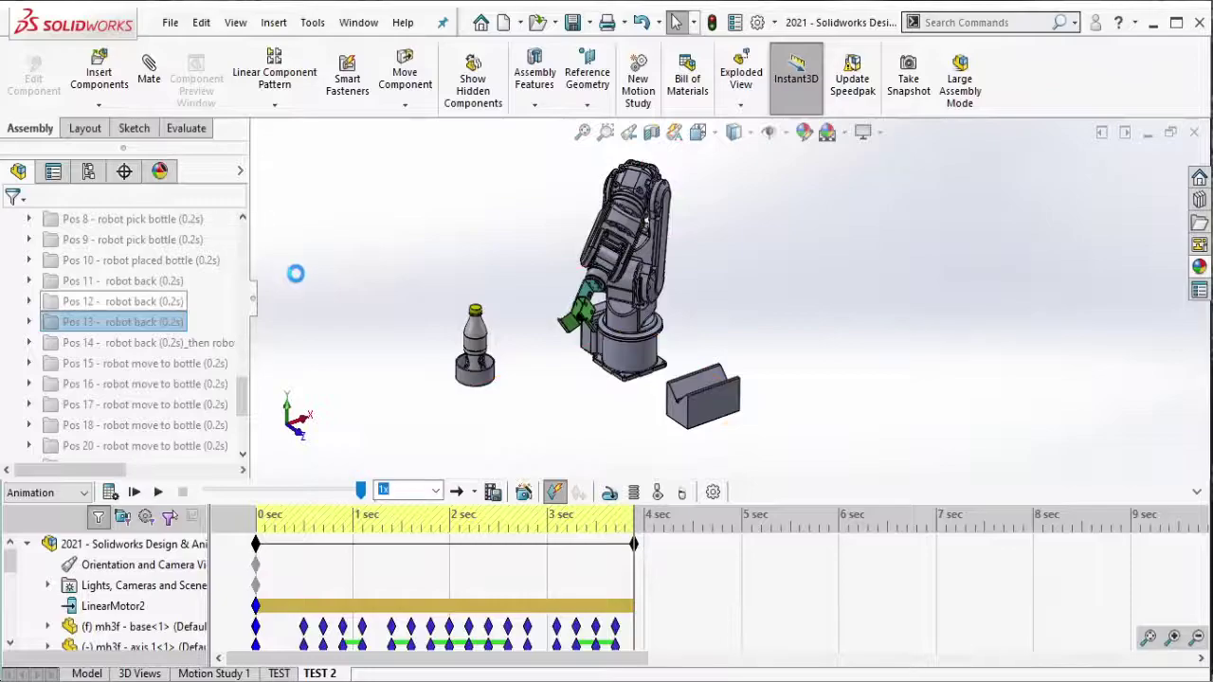
{"action": "left_click", "coordinate": [180, 324]}
Step: Start a new POS line under POS12 in the notes and reselect the Pos 13 folder
{"action": "key", "text": "alt+Tab"}
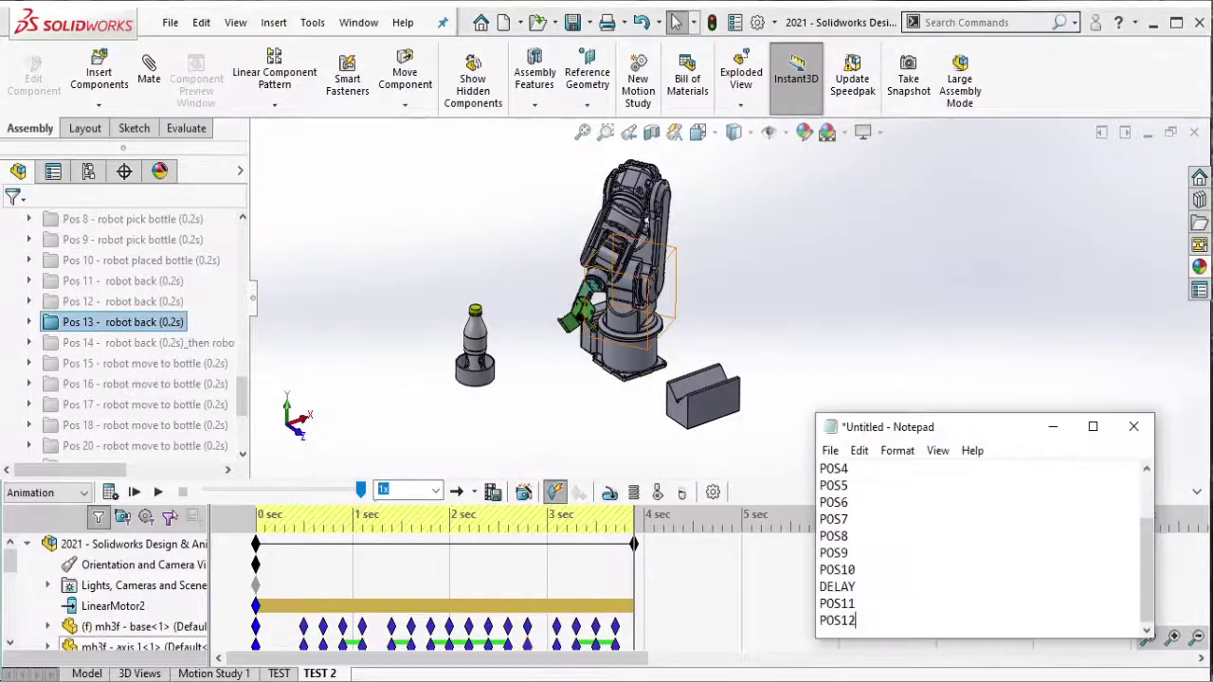
{"action": "key", "text": "Return"}
{"action": "type", "text": "POS13"}
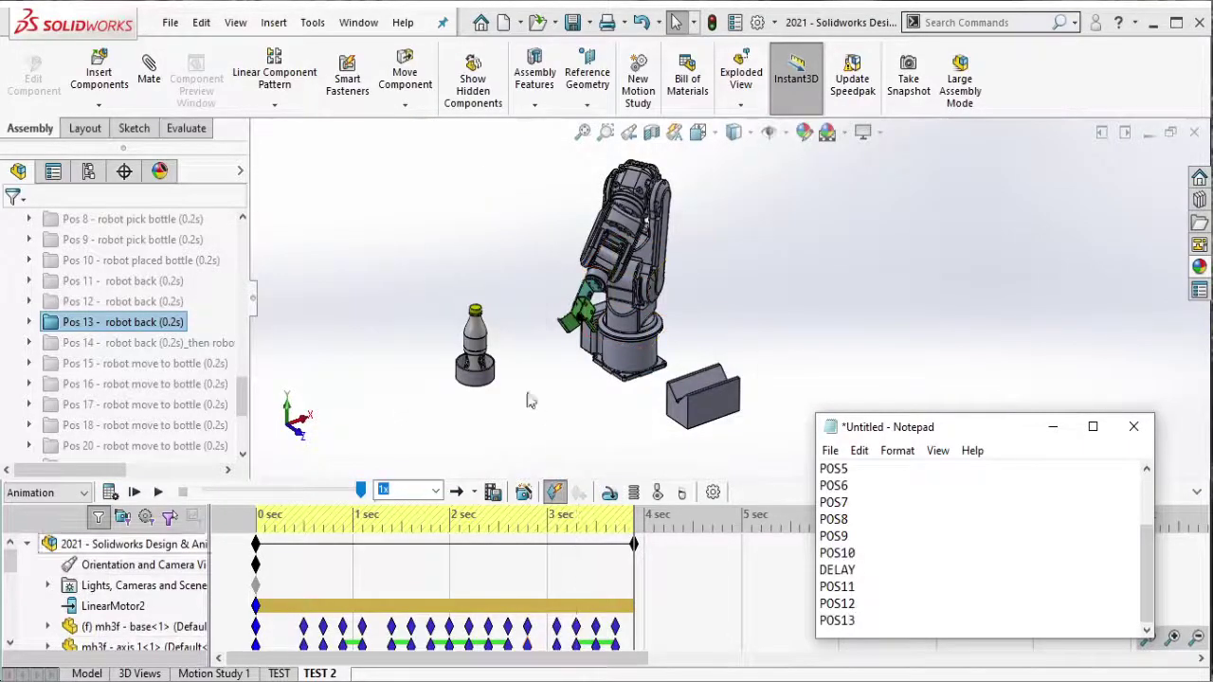
{"action": "left_click", "coordinate": [395, 317]}
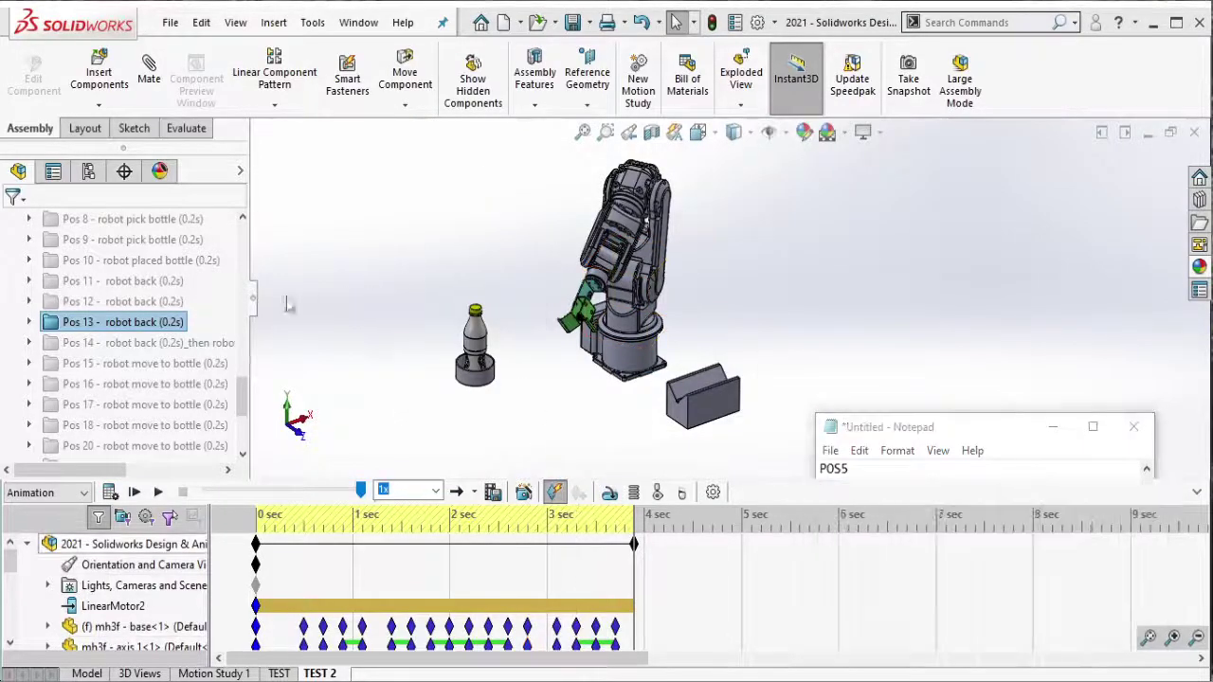
{"action": "left_click", "coordinate": [158, 323]}
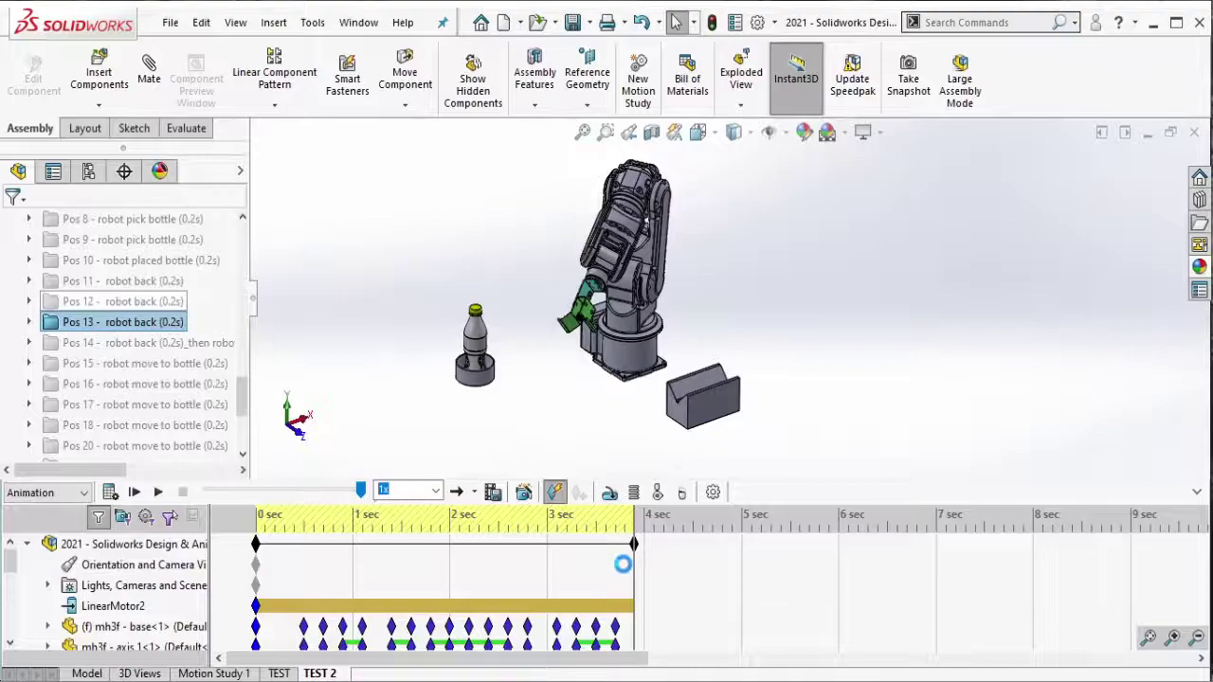
{"action": "scroll", "coordinate": [619, 572], "scroll_direction": "down", "scroll_amount": 3}
{"action": "scroll", "coordinate": [620, 571], "scroll_direction": "down", "scroll_amount": 2}
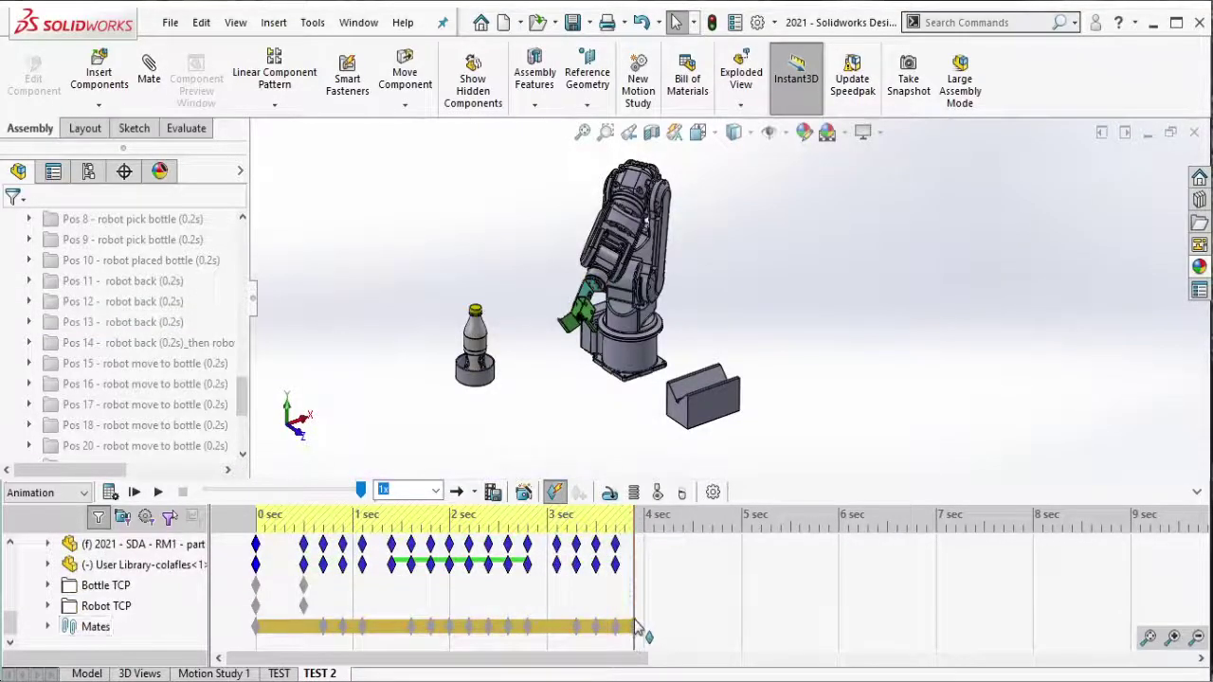
Step: Delete the end keys, stretch the study to about 3.9 s, and unsuppress the Pos 14 mates
{"action": "right_click", "coordinate": [634, 621]}
{"action": "left_click", "coordinate": [679, 555]}
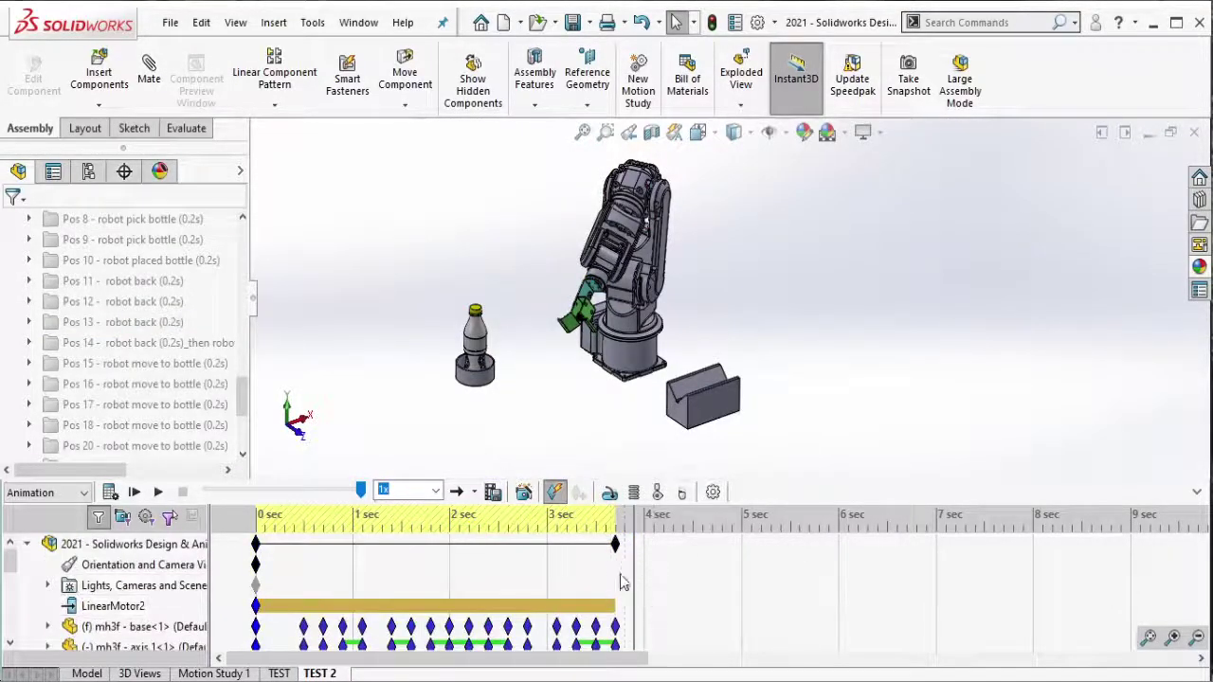
{"action": "left_click_drag", "start_coordinate": [615, 545], "coordinate": [634, 545]}
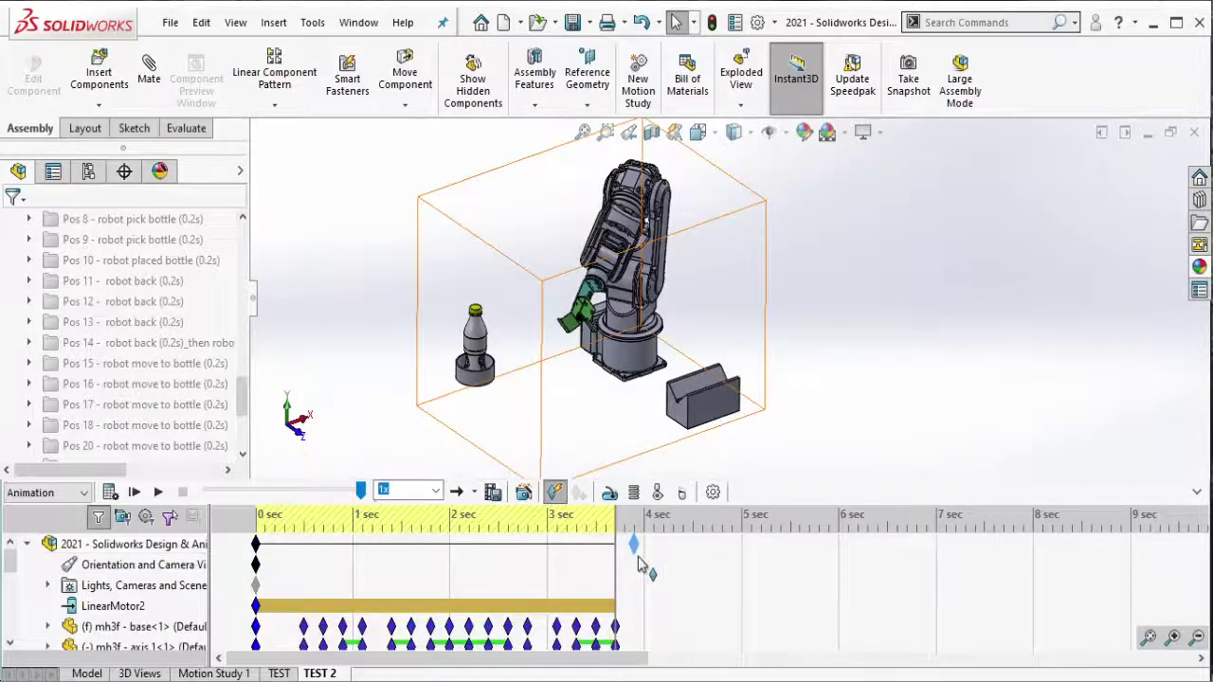
{"action": "left_click", "coordinate": [222, 342]}
{"action": "left_click", "coordinate": [224, 320]}
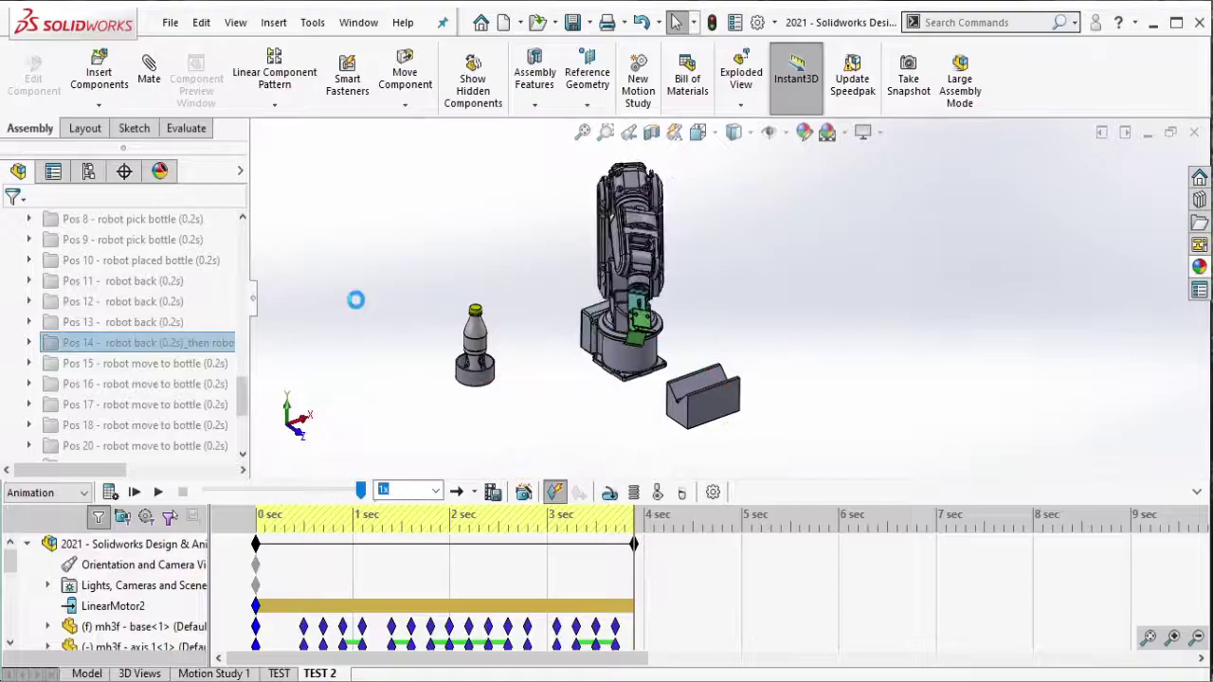
{"action": "left_click_drag", "start_coordinate": [381, 129], "coordinate": [821, 455]}
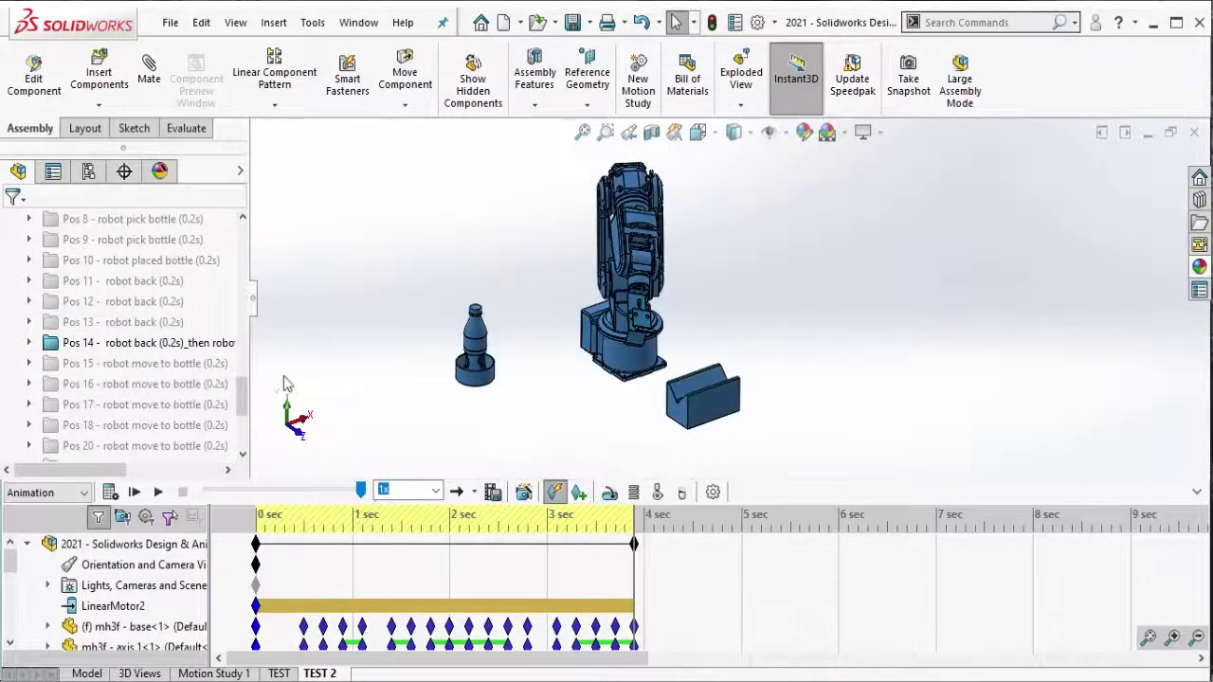
Step: Log POS14 in the position notes, leaving the Pos 14 mate folder suppressed again
{"action": "key", "text": "alt+Tab"}
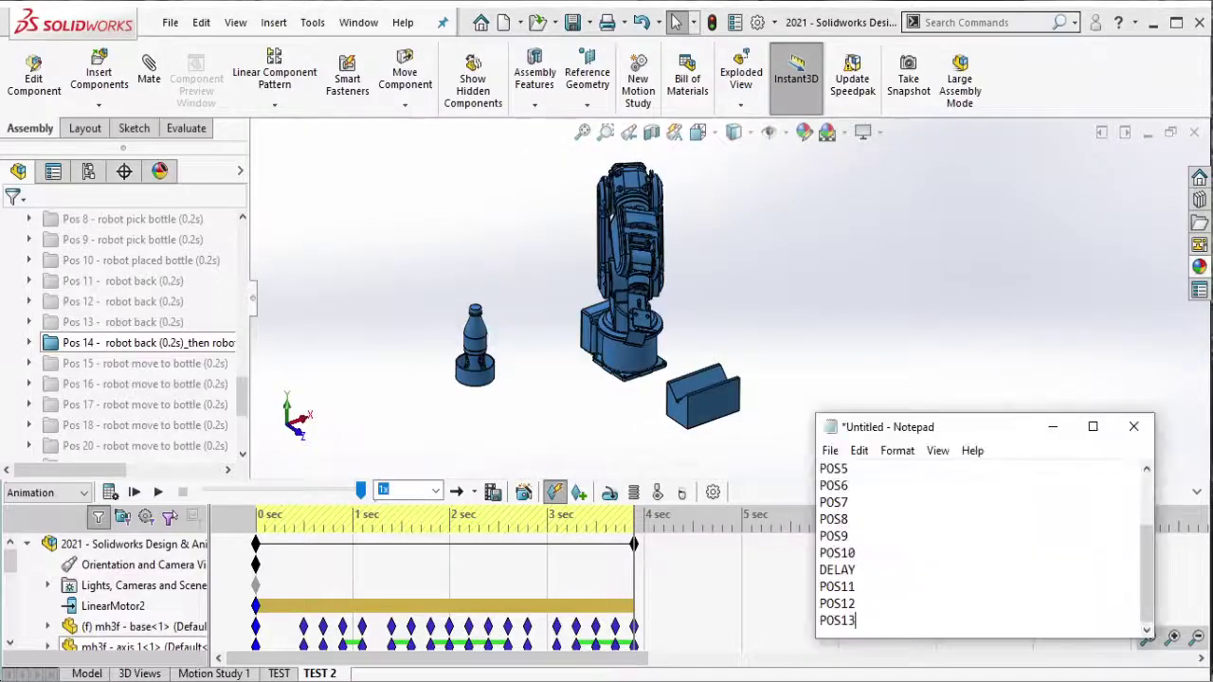
{"action": "key", "text": "Return"}
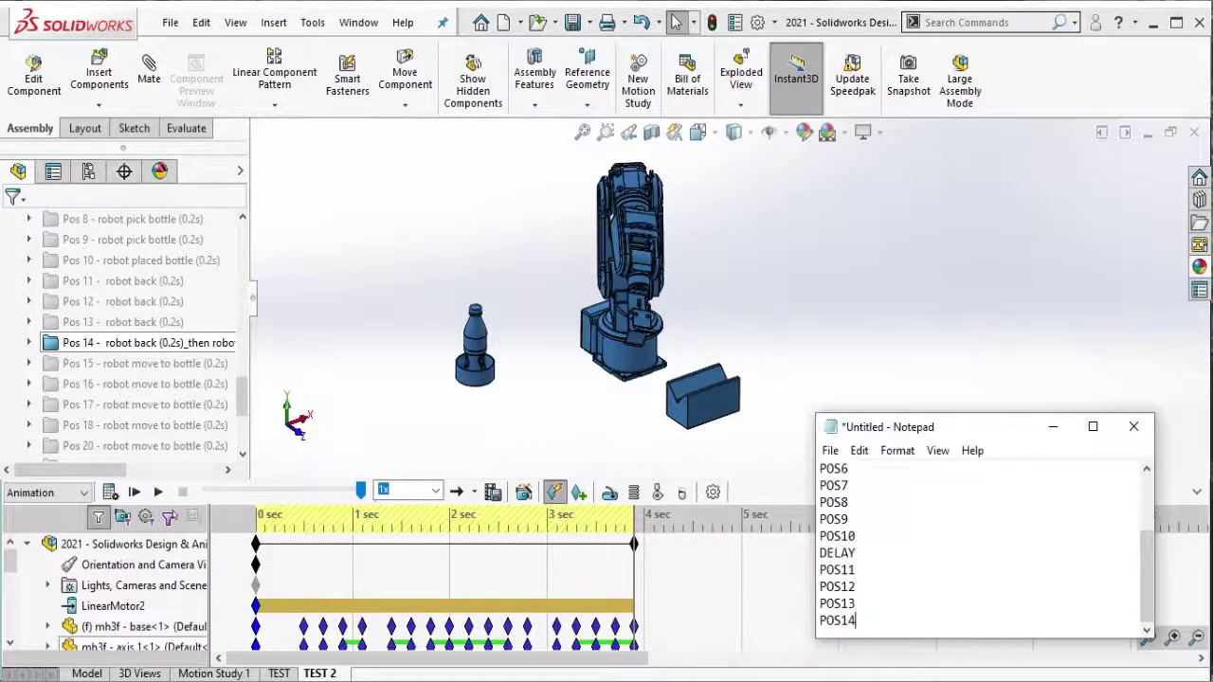
{"action": "left_click", "coordinate": [193, 350]}
{"action": "right_click", "coordinate": [194, 350]}
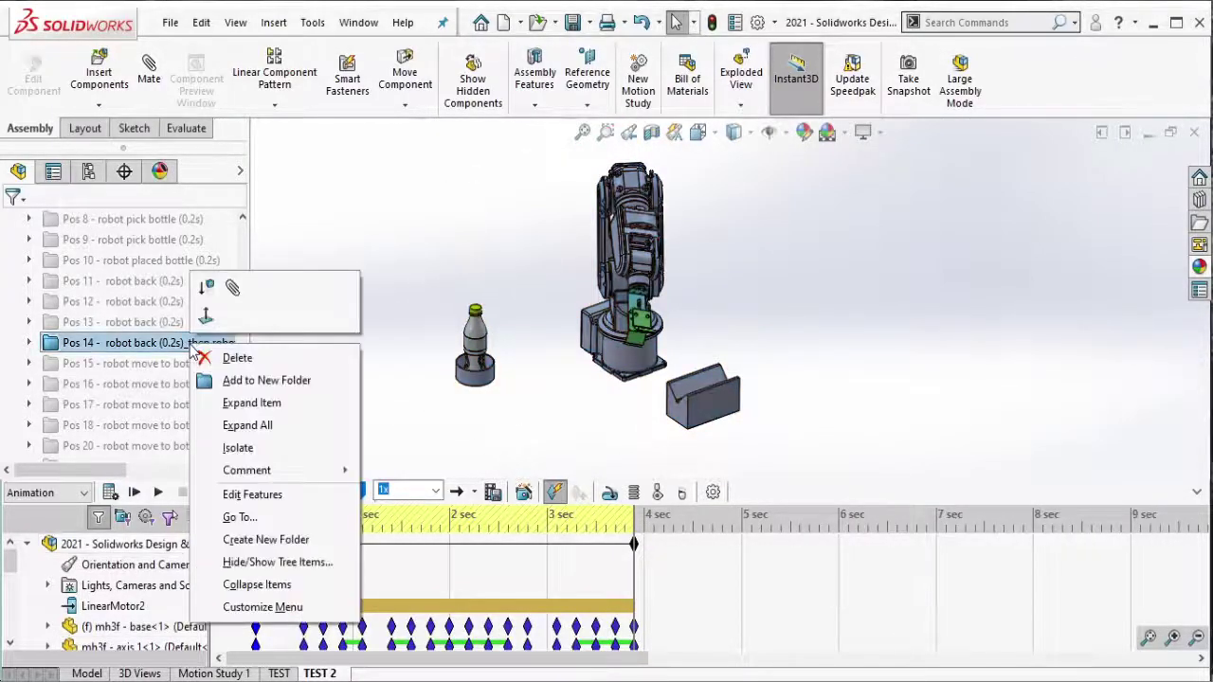
{"action": "left_click", "coordinate": [339, 298]}
{"action": "left_click", "coordinate": [346, 310]}
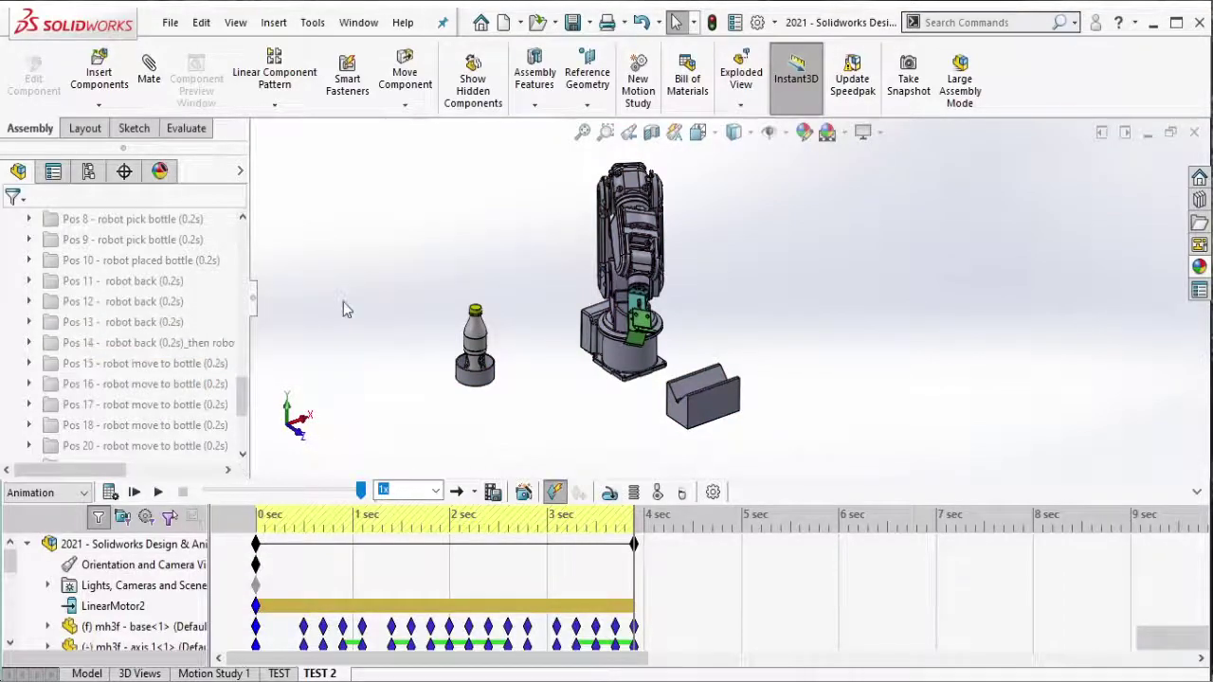
{"action": "key", "text": "alt+Tab"}
{"action": "type", "text": "POS14"}
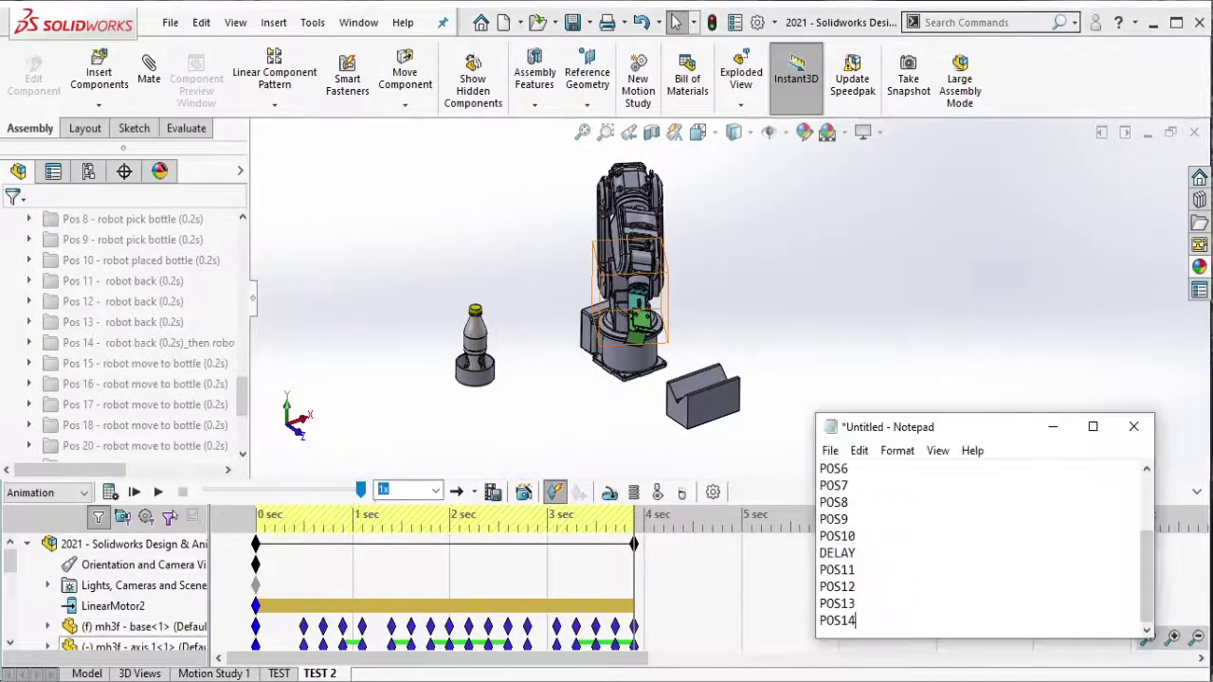
{"action": "key", "text": "alt+Tab"}
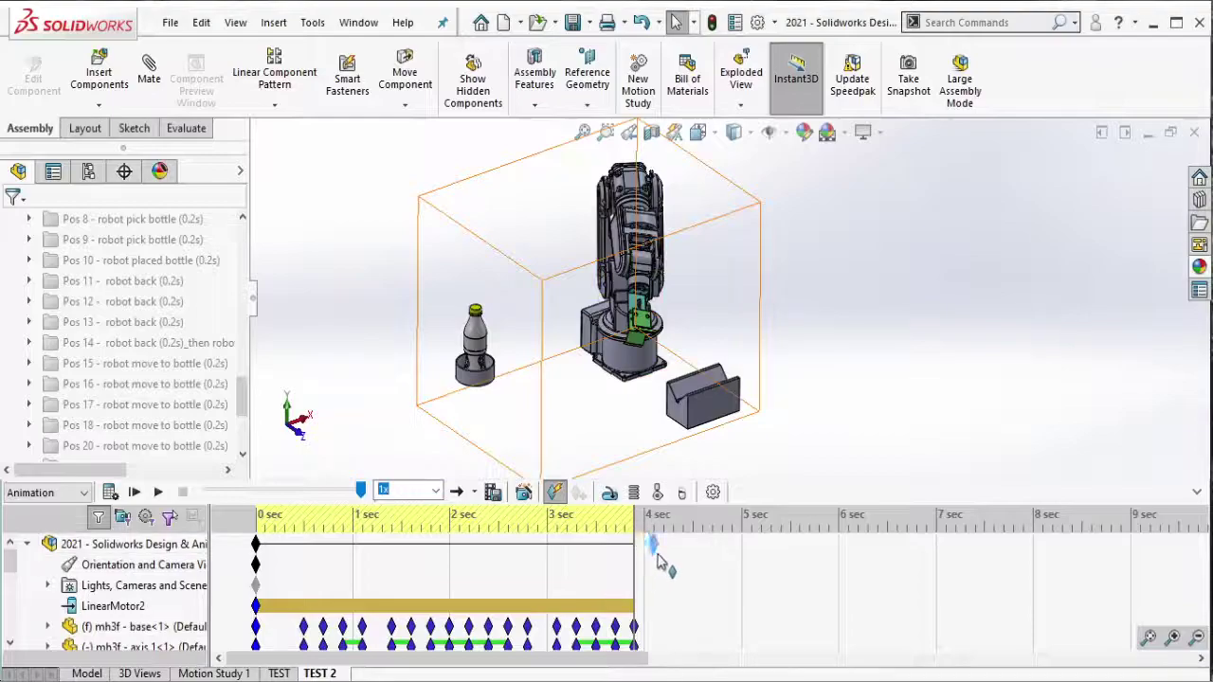
Step: At 4 sec, unsuppress 'robot initial pos' and key the robot, bottle and fixture
{"action": "left_click", "coordinate": [652, 543]}
{"action": "scroll", "coordinate": [112, 313], "scroll_direction": "up", "scroll_amount": 2}
{"action": "scroll", "coordinate": [111, 313], "scroll_direction": "up", "scroll_amount": 3}
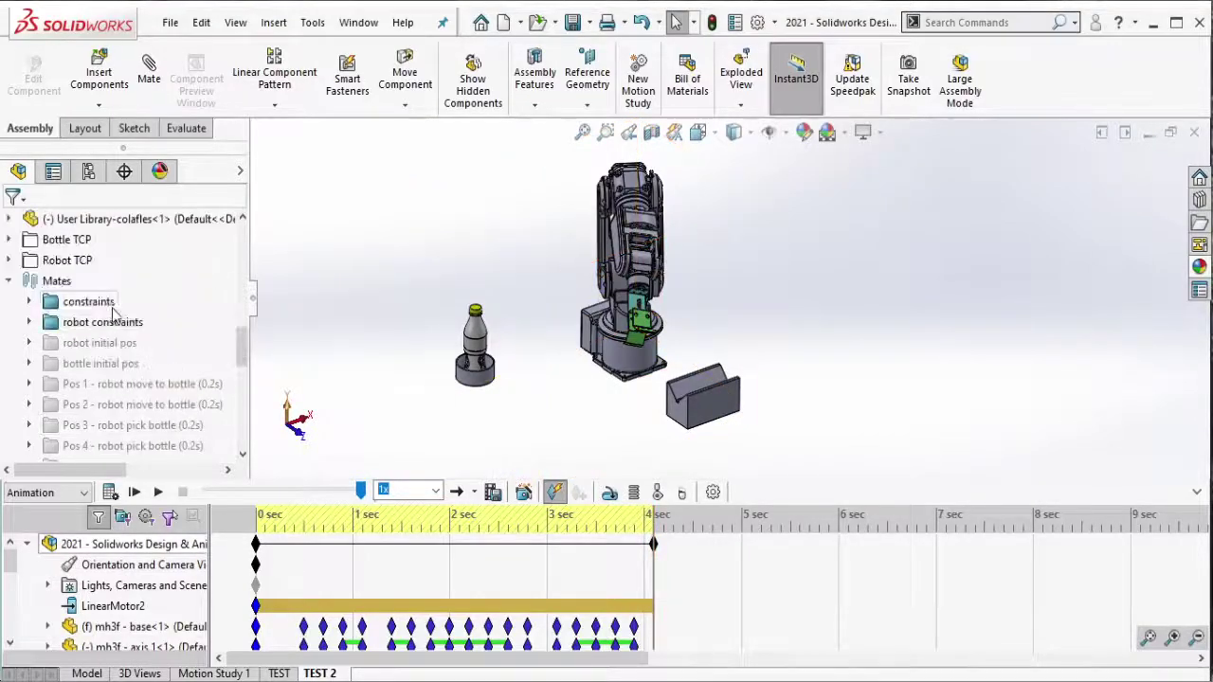
{"action": "left_click", "coordinate": [100, 342]}
{"action": "key", "text": "F2"}
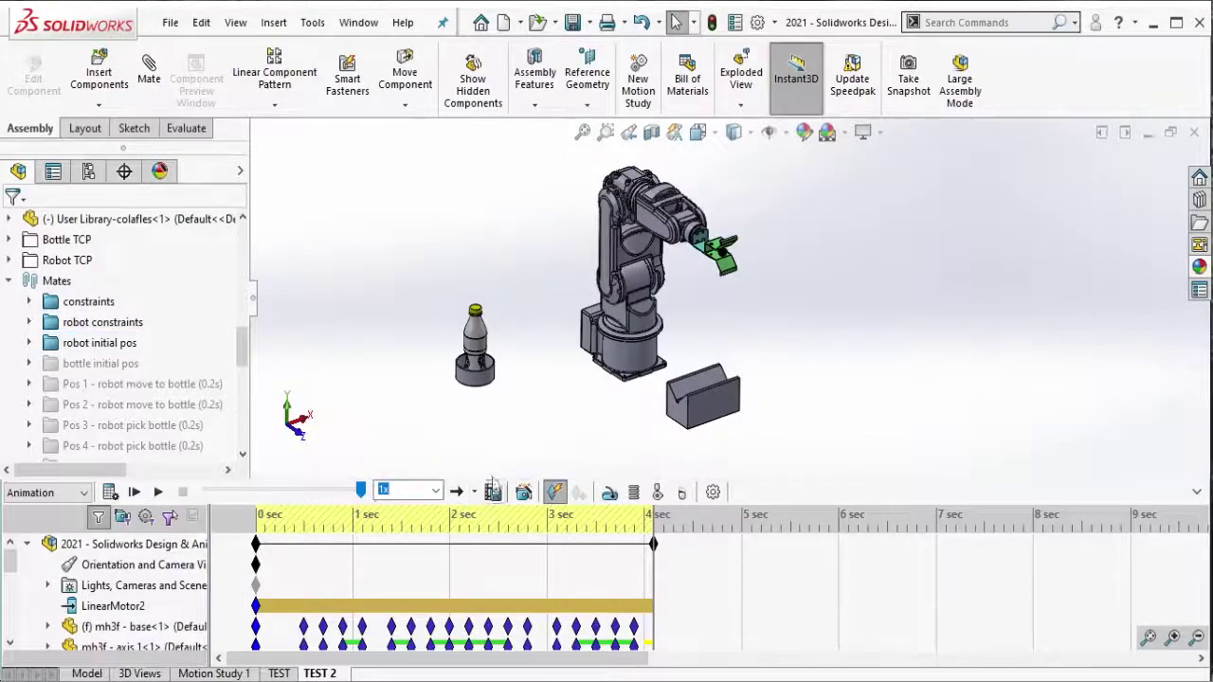
{"action": "left_click_drag", "start_coordinate": [411, 151], "coordinate": [844, 471]}
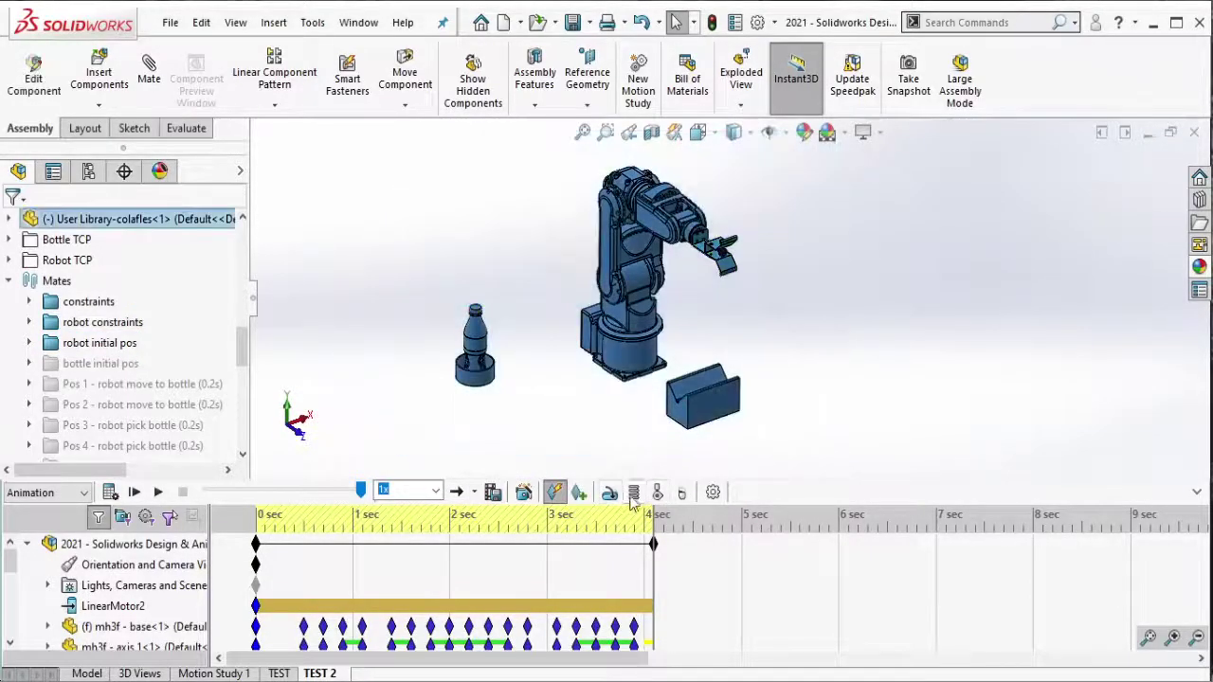
{"action": "left_click", "coordinate": [580, 495]}
Step: Suppress the robot initial pos mates and add a ROBOT INITIAL POS line to the notes
{"action": "left_click", "coordinate": [135, 345]}
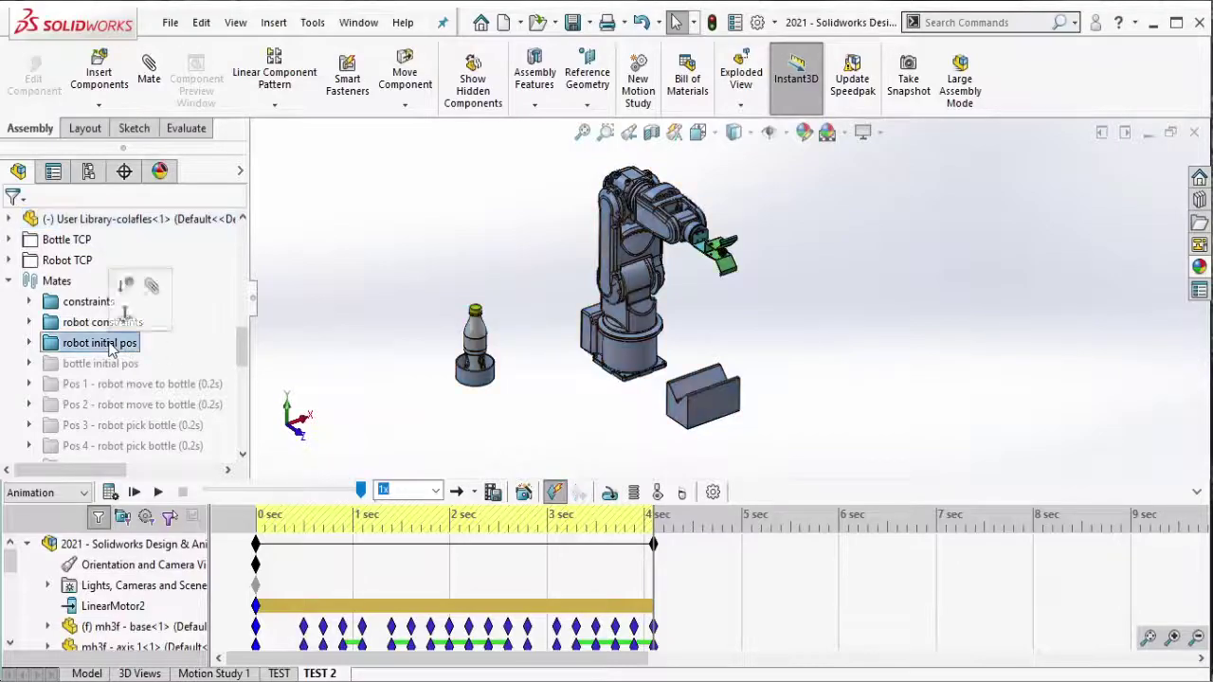
{"action": "key", "text": "alt+Tab"}
{"action": "key", "text": "Return"}
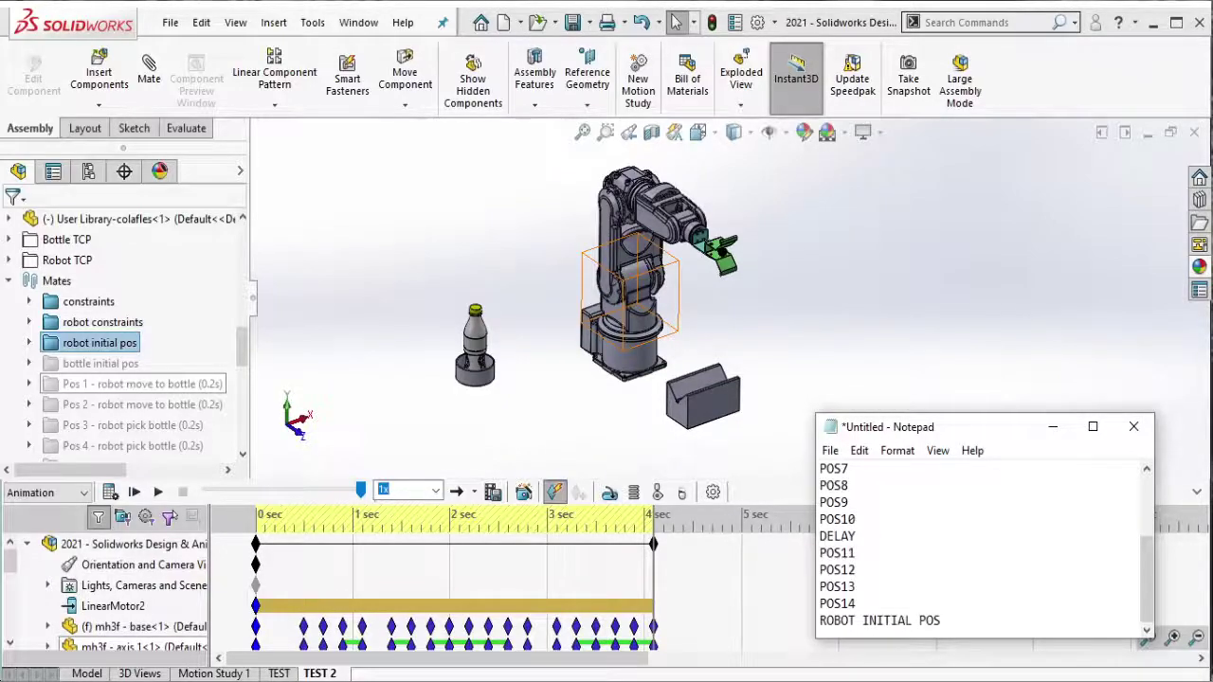
{"action": "left_click", "coordinate": [122, 347]}
{"action": "right_click", "coordinate": [122, 347]}
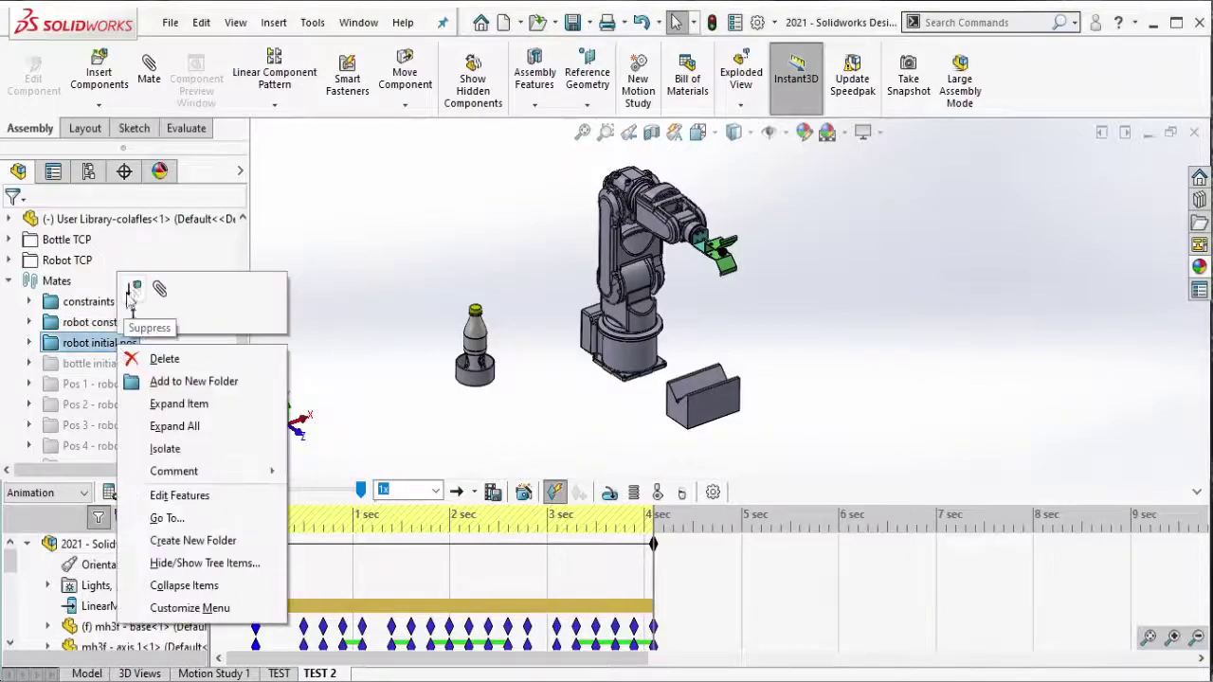
{"action": "left_click", "coordinate": [133, 292]}
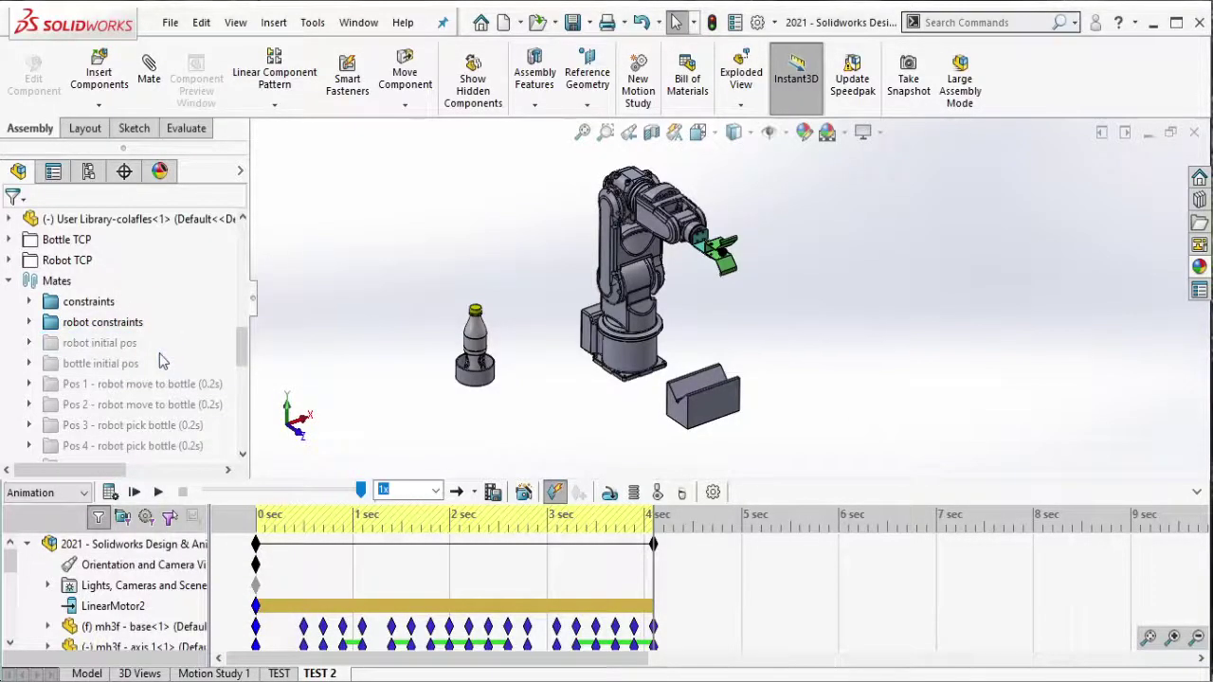
{"action": "scroll", "coordinate": [161, 361], "scroll_direction": "down", "scroll_amount": 2}
{"action": "scroll", "coordinate": [161, 360], "scroll_direction": "down", "scroll_amount": 2}
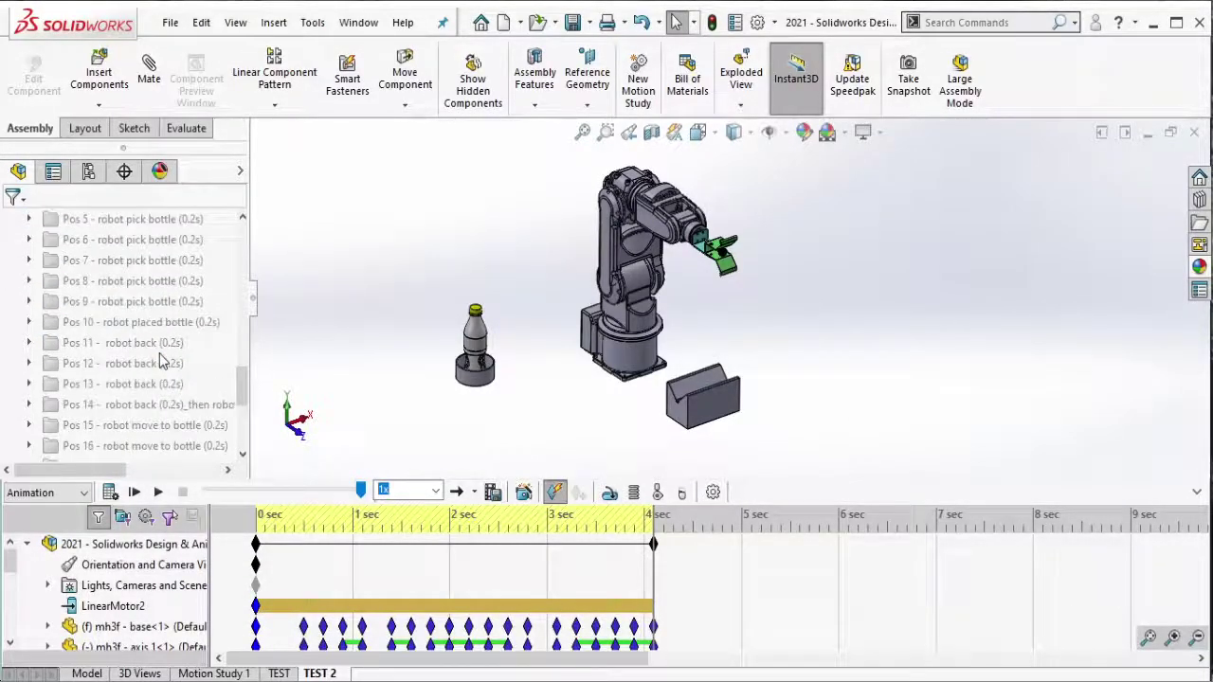
{"action": "scroll", "coordinate": [161, 360], "scroll_direction": "down", "scroll_amount": 1}
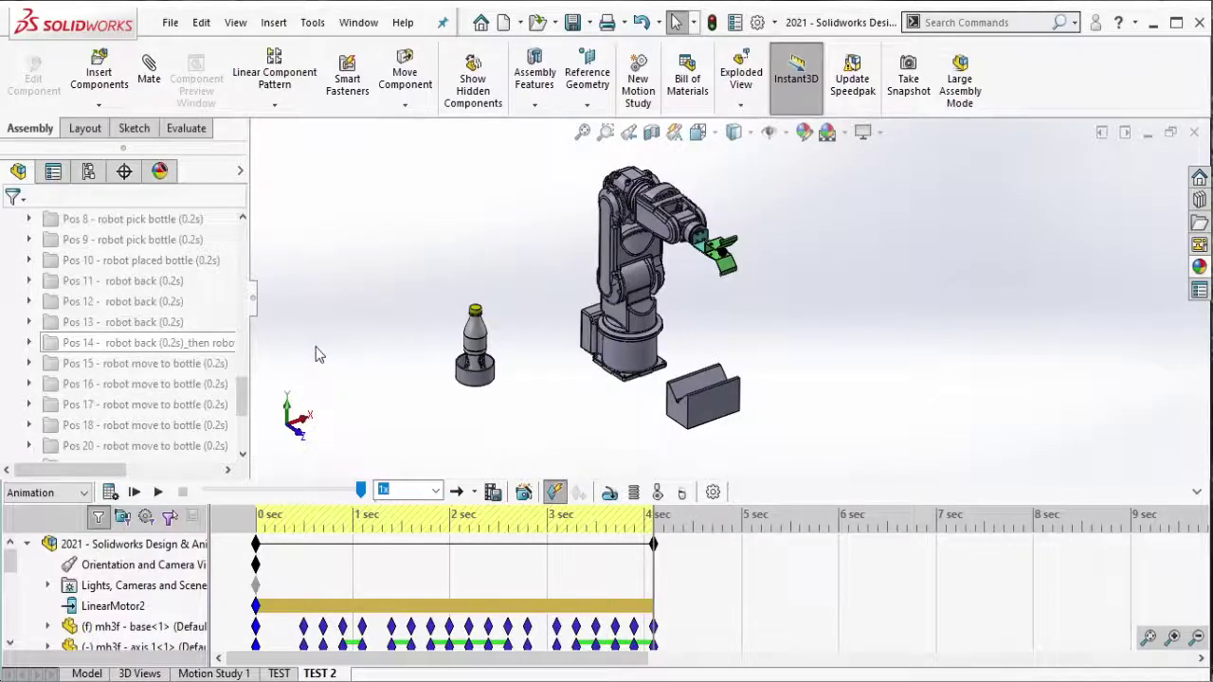
{"action": "key", "text": "alt+Tab"}
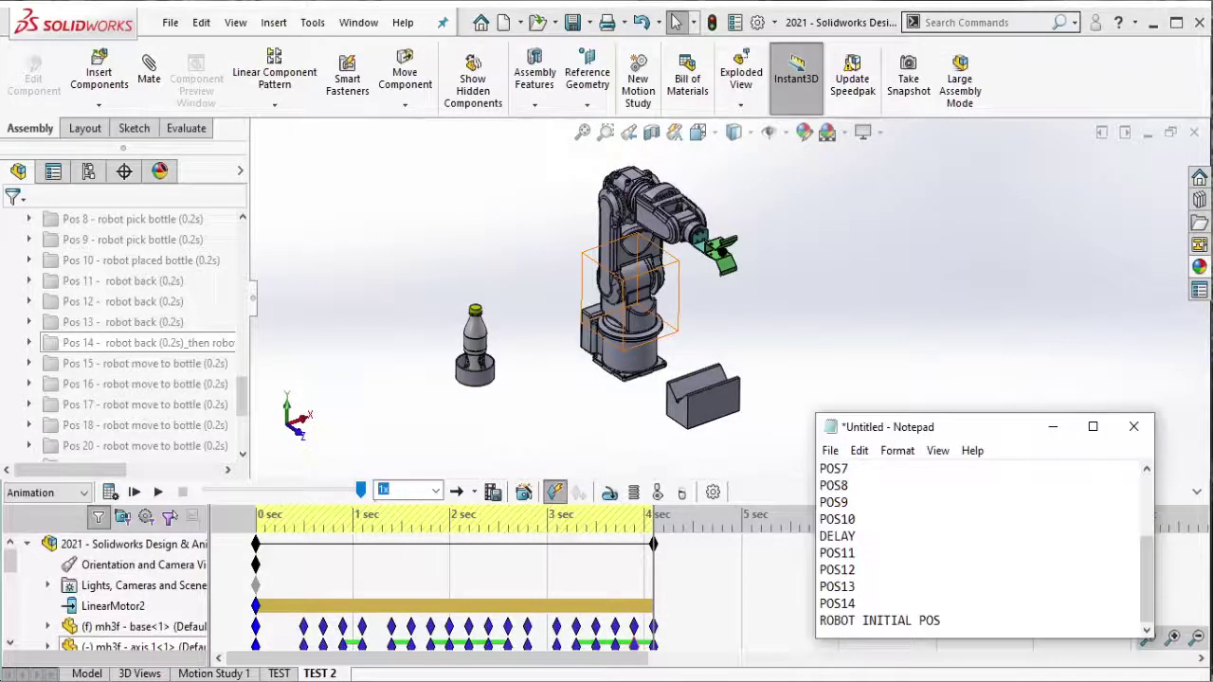
{"action": "key", "text": "alt+Tab"}
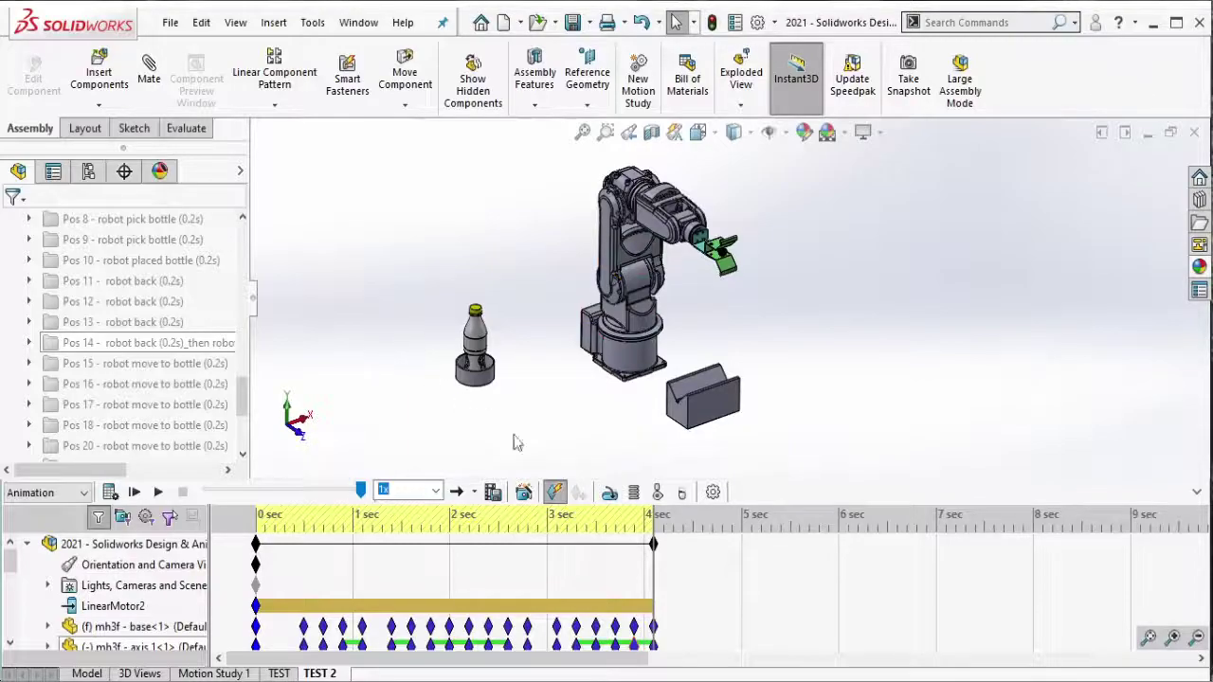
Step: Rework the end keys at 4.3 sec and stretch the animation end to about 4.3 sec
{"action": "left_click_drag", "start_coordinate": [654, 548], "coordinate": [706, 569]}
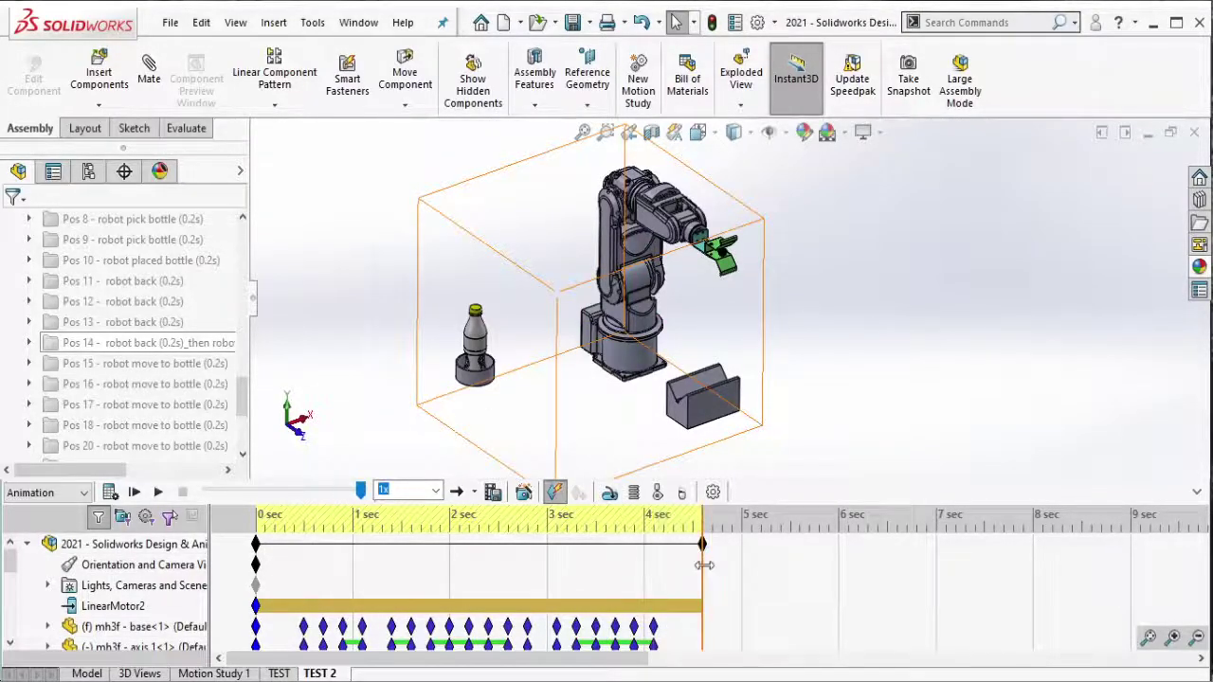
{"action": "scroll", "coordinate": [709, 579], "scroll_direction": "down", "scroll_amount": 1}
{"action": "scroll", "coordinate": [711, 583], "scroll_direction": "down", "scroll_amount": 2}
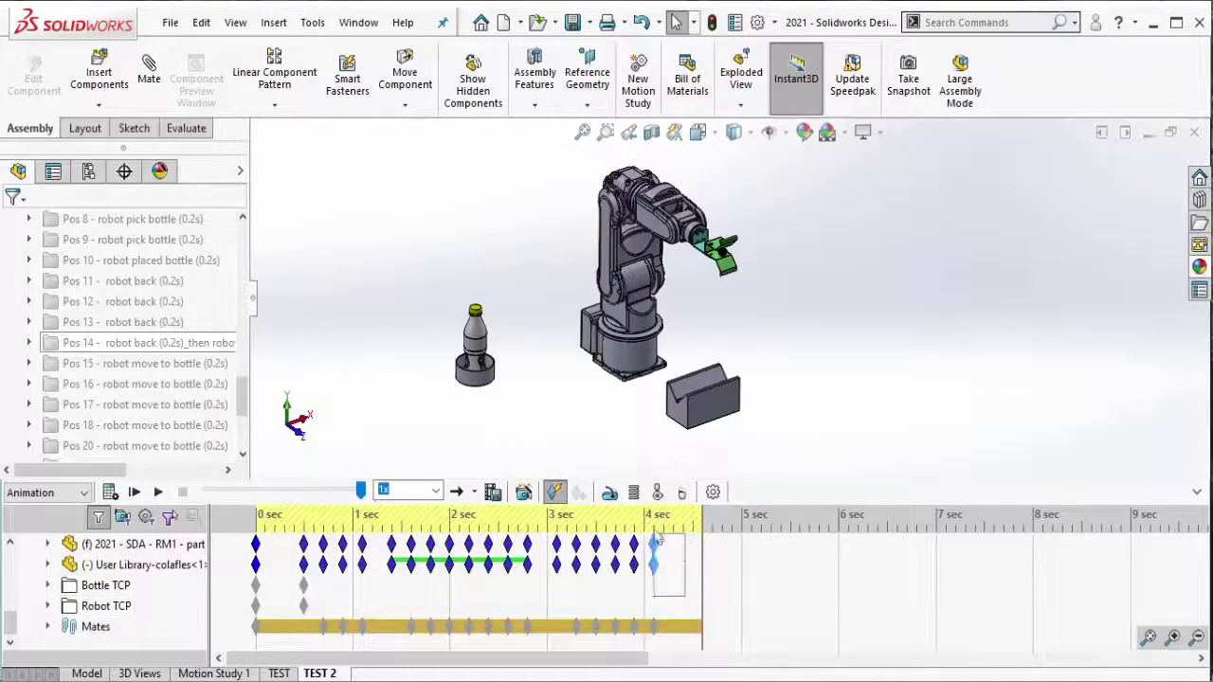
{"action": "scroll", "coordinate": [658, 543], "scroll_direction": "up", "scroll_amount": 3}
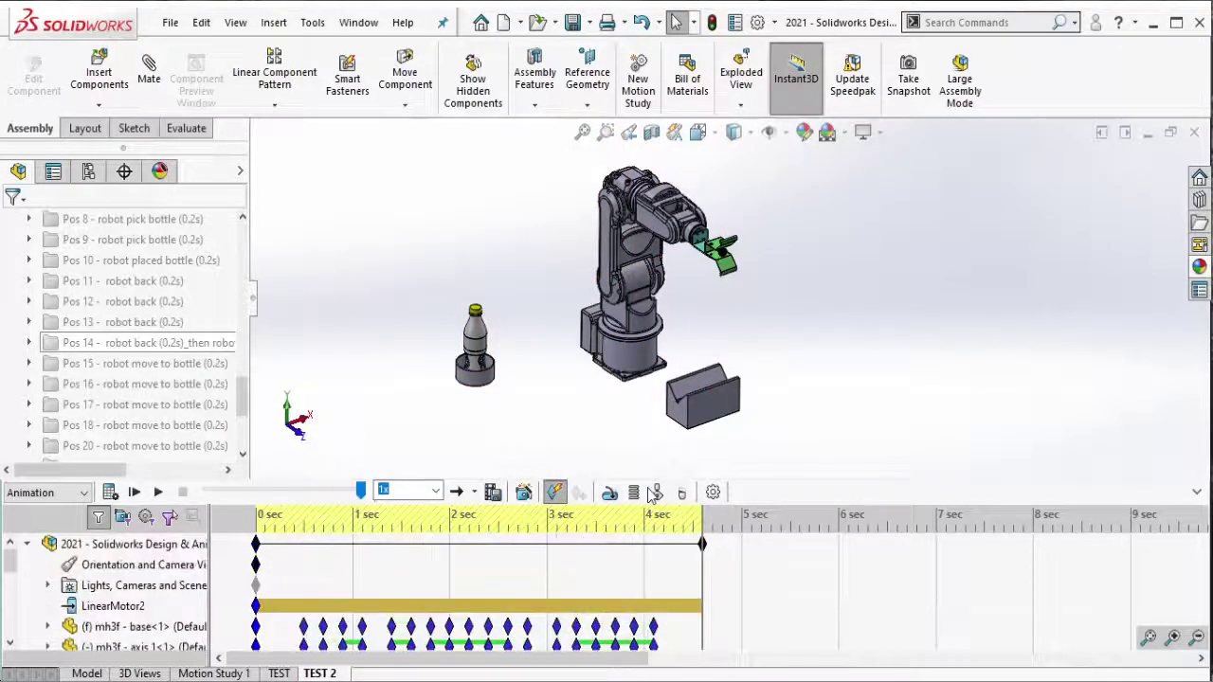
{"action": "right_click", "coordinate": [654, 634]}
{"action": "left_click", "coordinate": [692, 468]}
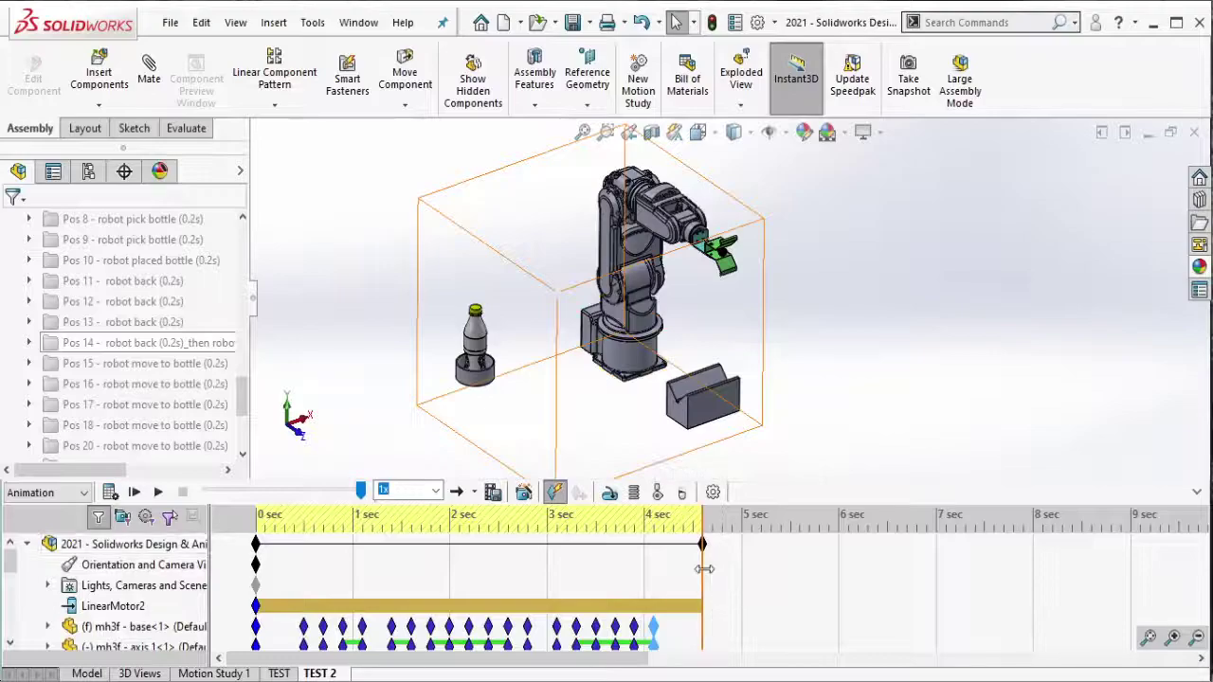
{"action": "right_click", "coordinate": [704, 569]}
{"action": "left_click", "coordinate": [754, 483]}
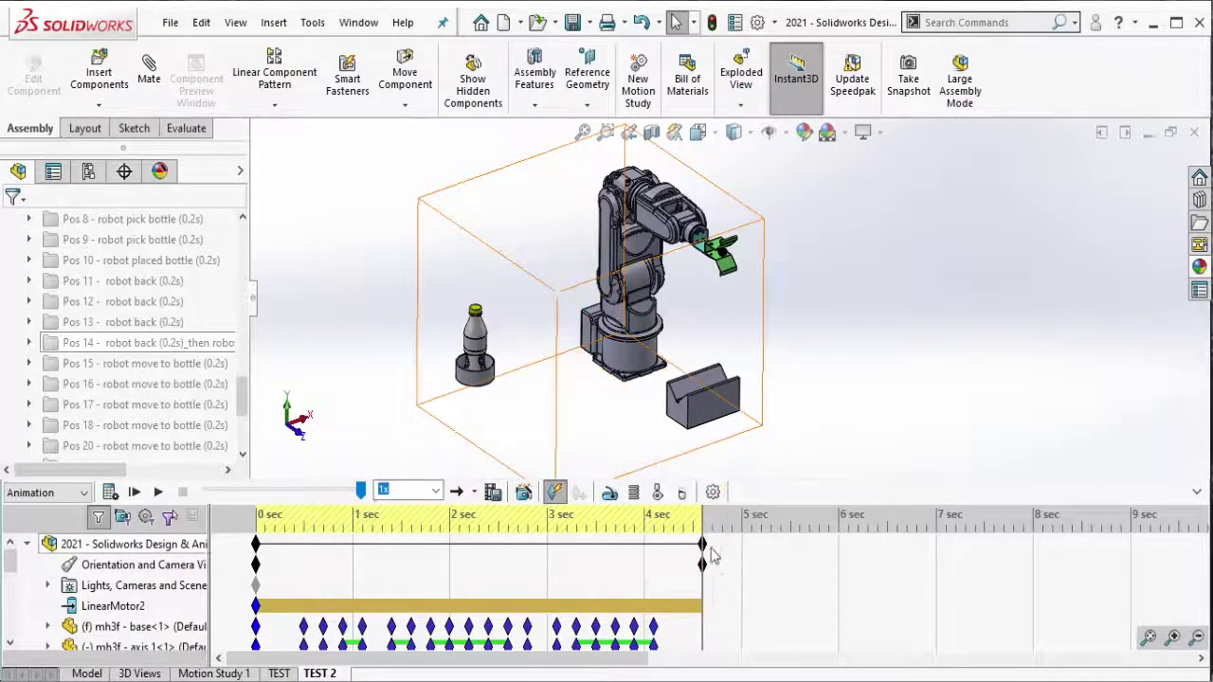
{"action": "right_click", "coordinate": [714, 556]}
{"action": "left_click", "coordinate": [744, 502]}
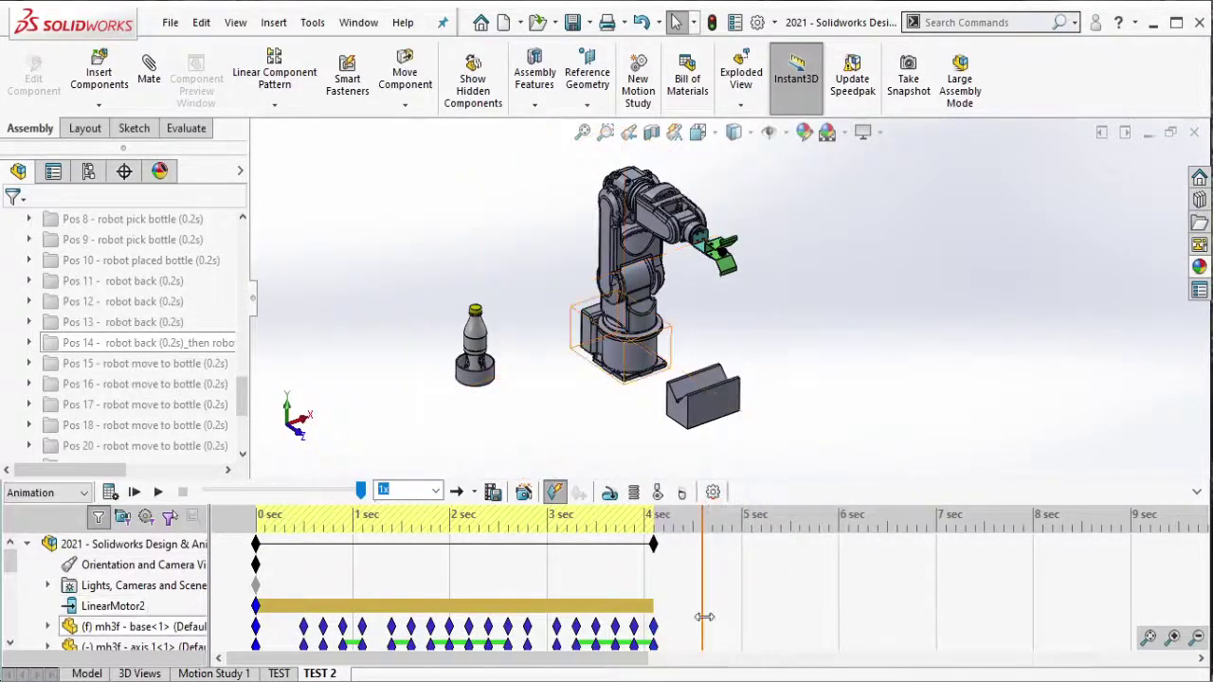
{"action": "left_click_drag", "start_coordinate": [654, 544], "coordinate": [702, 544]}
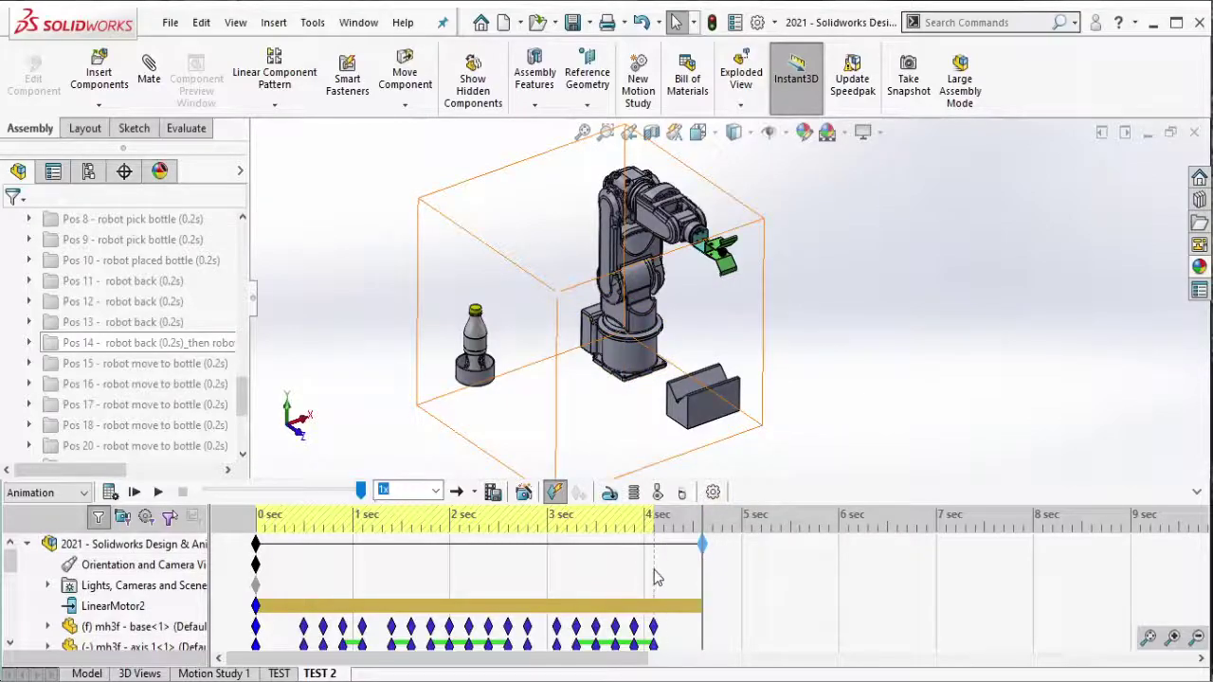
Step: Place component keys at 4.3 sec to hold the robot's initial pose
{"action": "left_click", "coordinate": [659, 578]}
{"action": "left_click", "coordinate": [701, 624]}
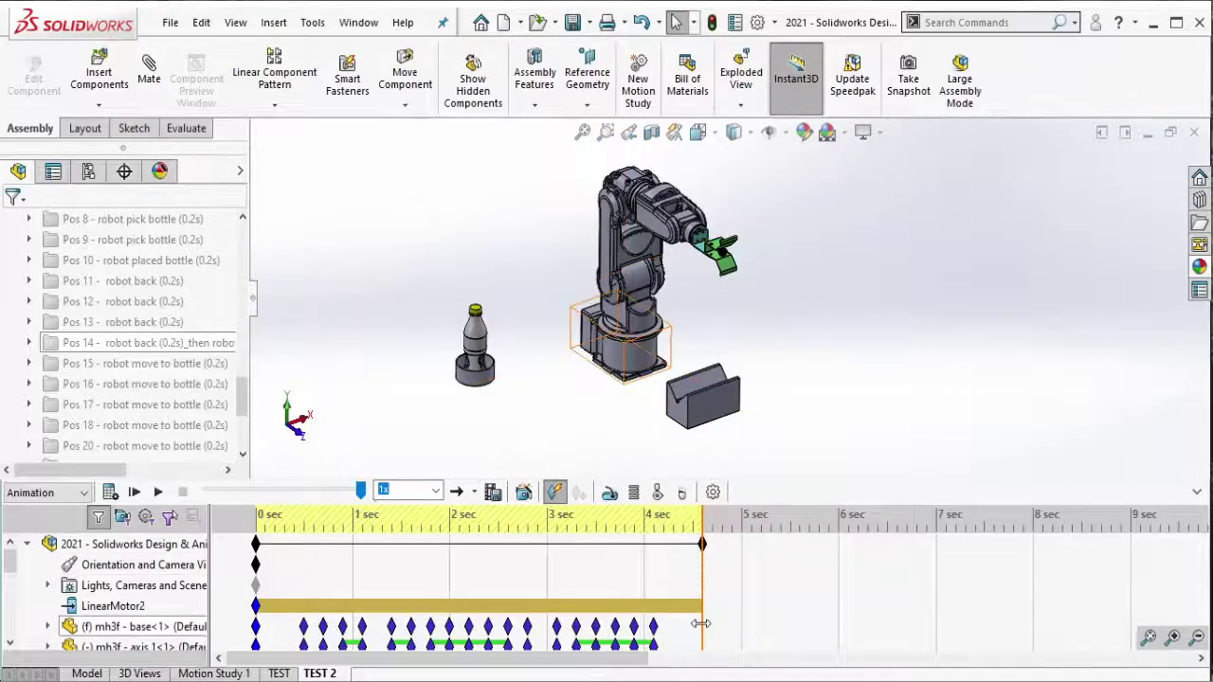
{"action": "right_click", "coordinate": [701, 624]}
{"action": "left_click", "coordinate": [735, 560]}
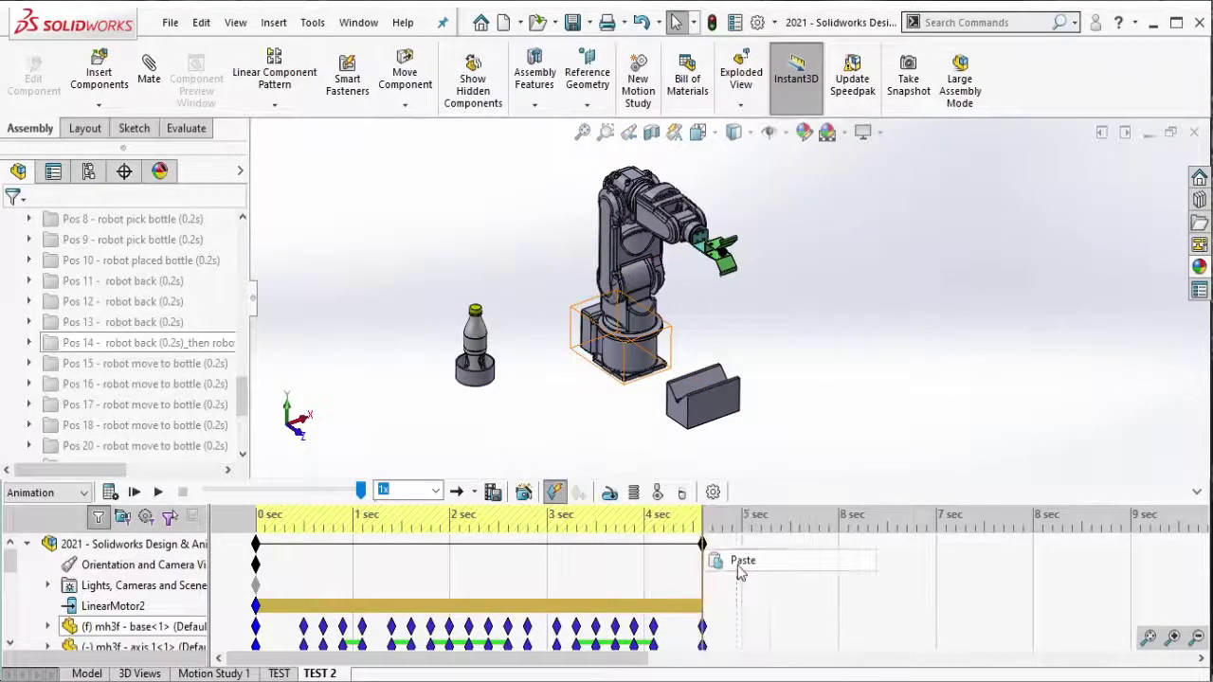
{"action": "left_click", "coordinate": [650, 679]}
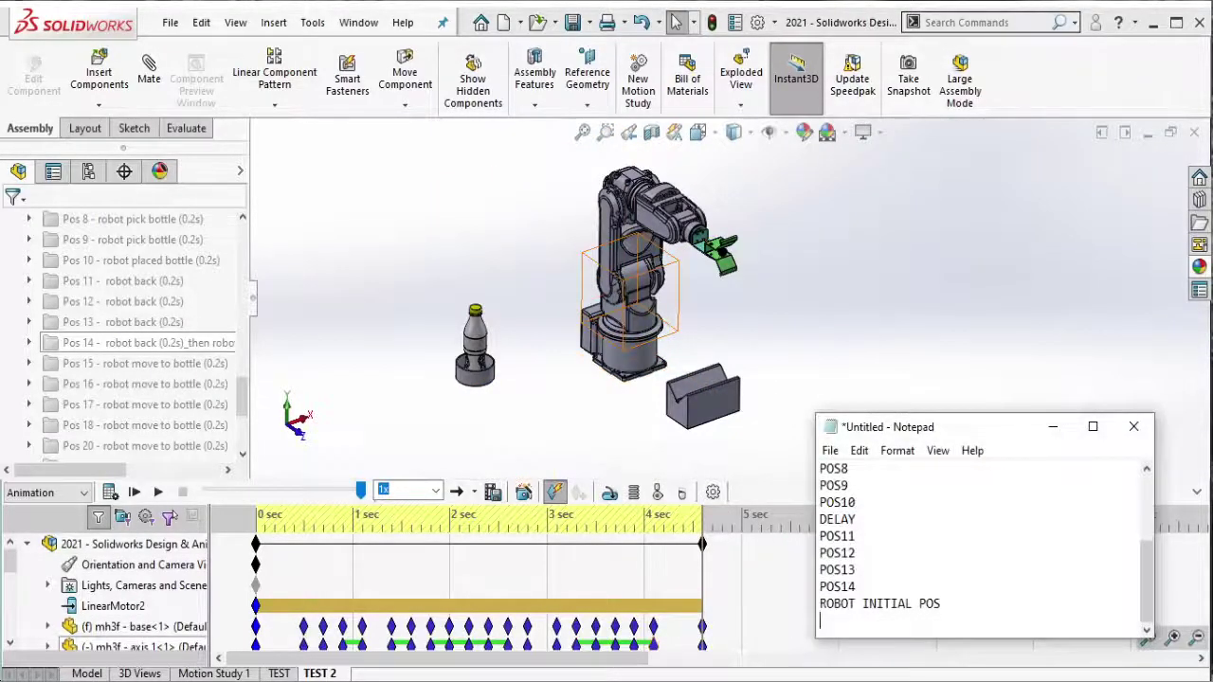
{"action": "left_click", "coordinate": [825, 322]}
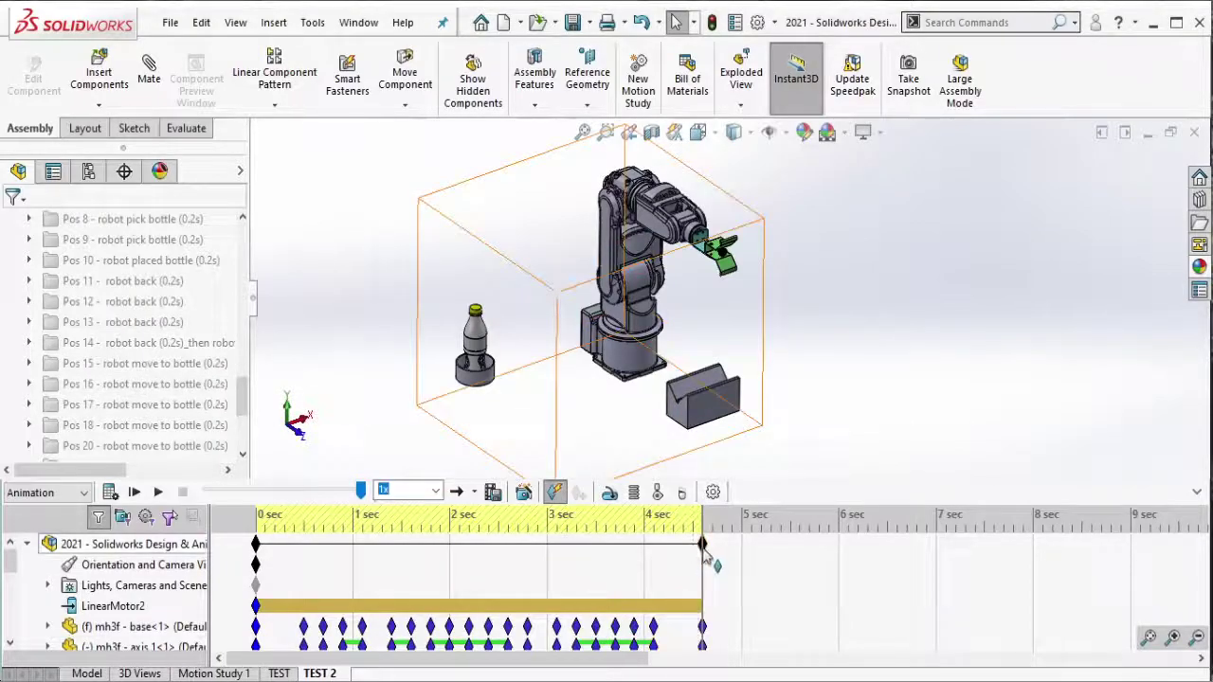
Step: Stretch to 4.8 s, unsuppress Pos 15, key the whole assembly, and log DELAY and POS15
{"action": "left_click_drag", "start_coordinate": [704, 558], "coordinate": [723, 559]}
{"action": "left_click", "coordinate": [180, 363]}
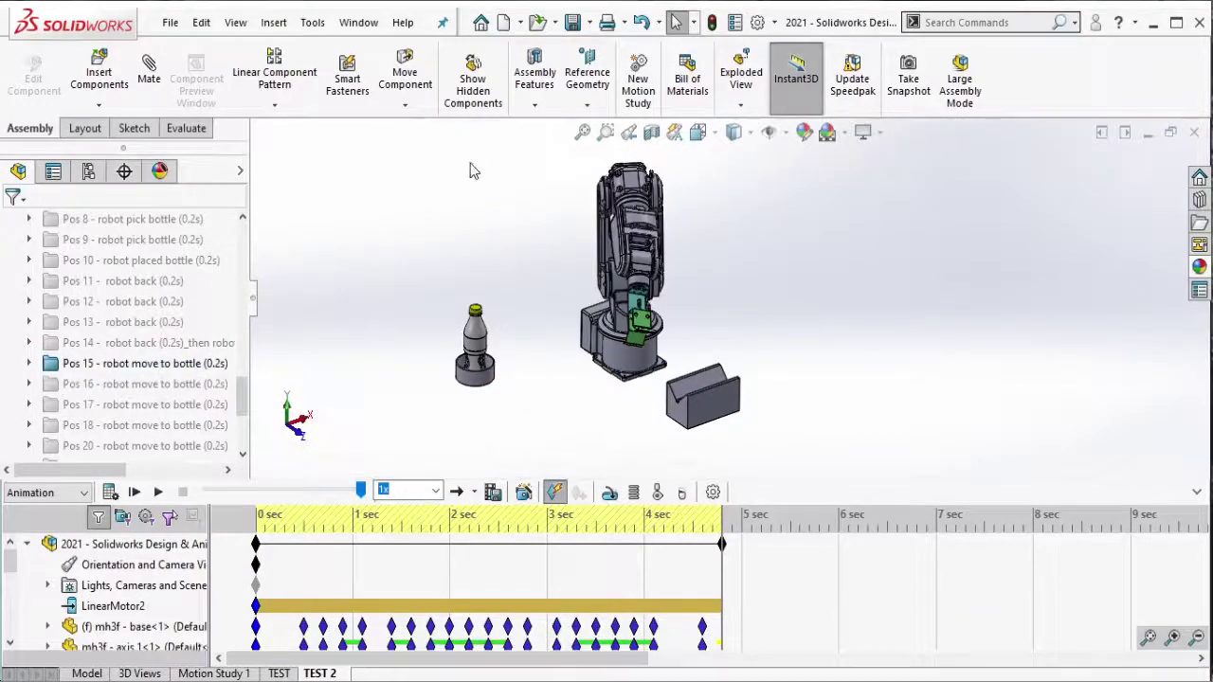
{"action": "left_click_drag", "start_coordinate": [387, 138], "coordinate": [858, 478]}
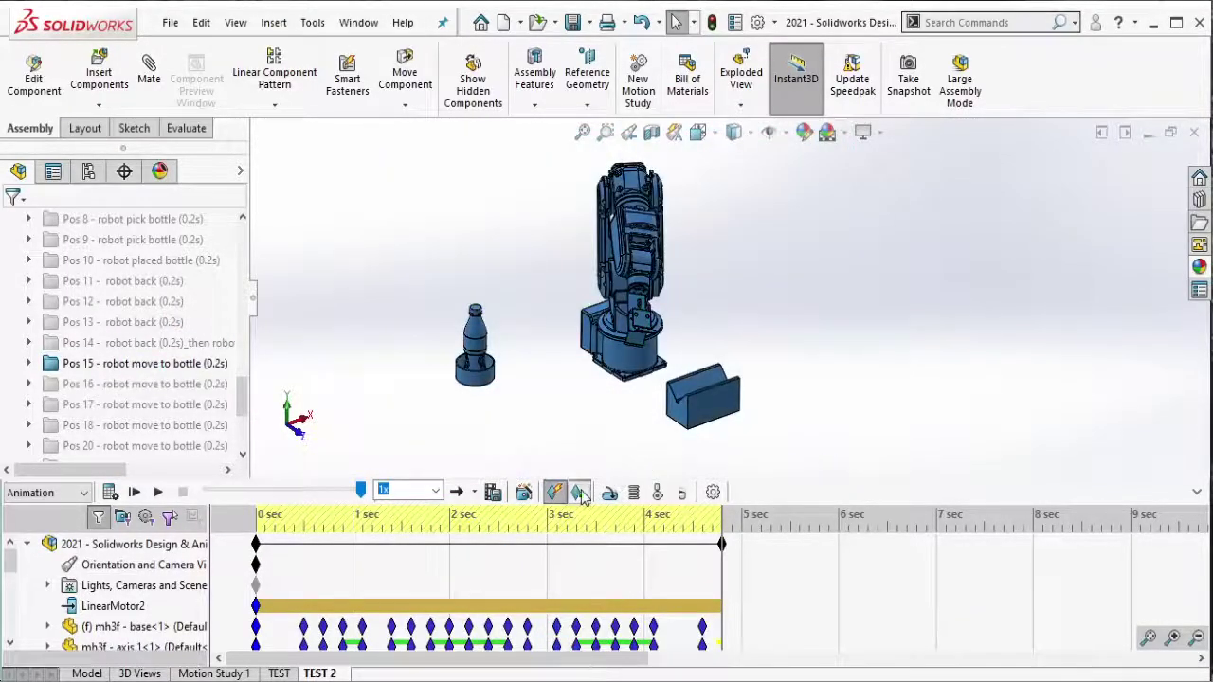
{"action": "left_click", "coordinate": [580, 491]}
{"action": "key", "text": "alt+Tab"}
{"action": "key", "text": "Return"}
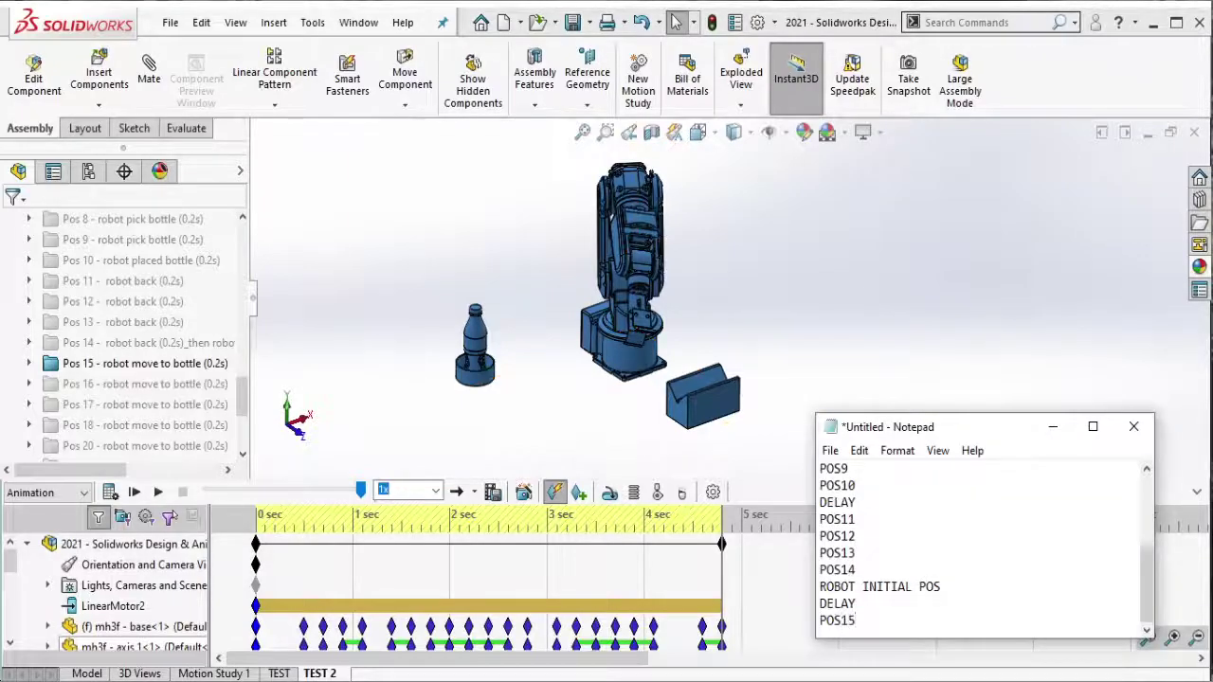
{"action": "left_click", "coordinate": [208, 363]}
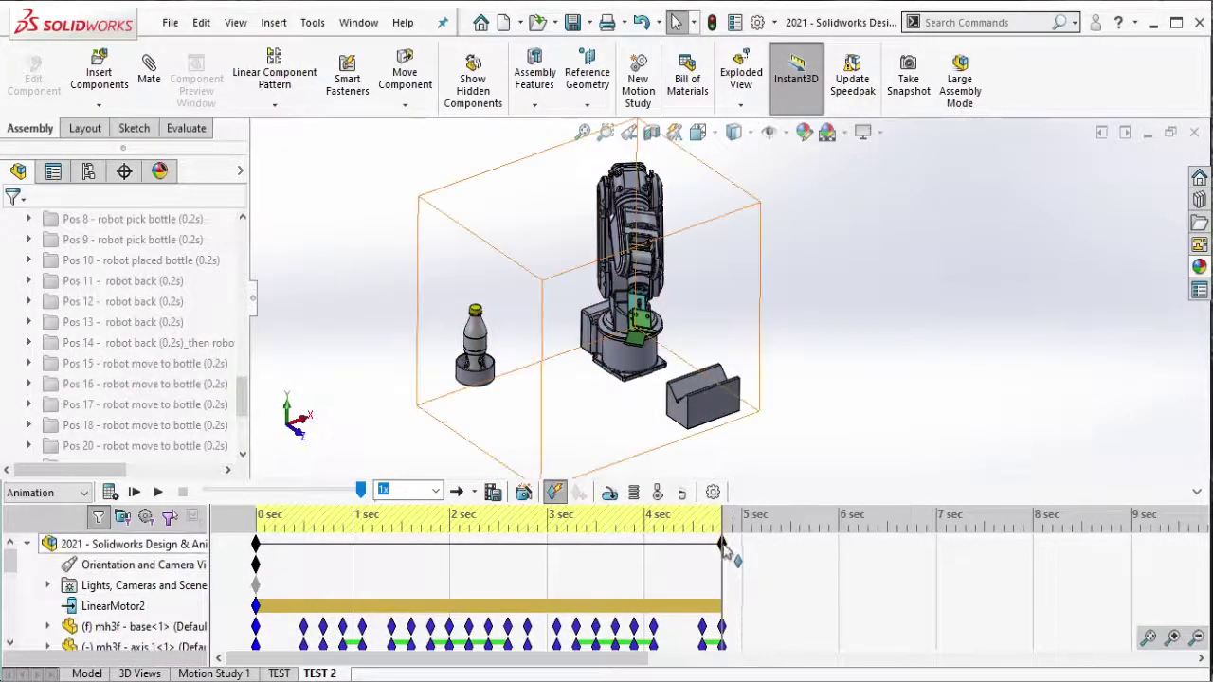
Step: Stretch to 5 s, unsuppress Pos 16 for the assembly, log POS16, and extend past 5 s
{"action": "left_click_drag", "start_coordinate": [723, 544], "coordinate": [744, 558]}
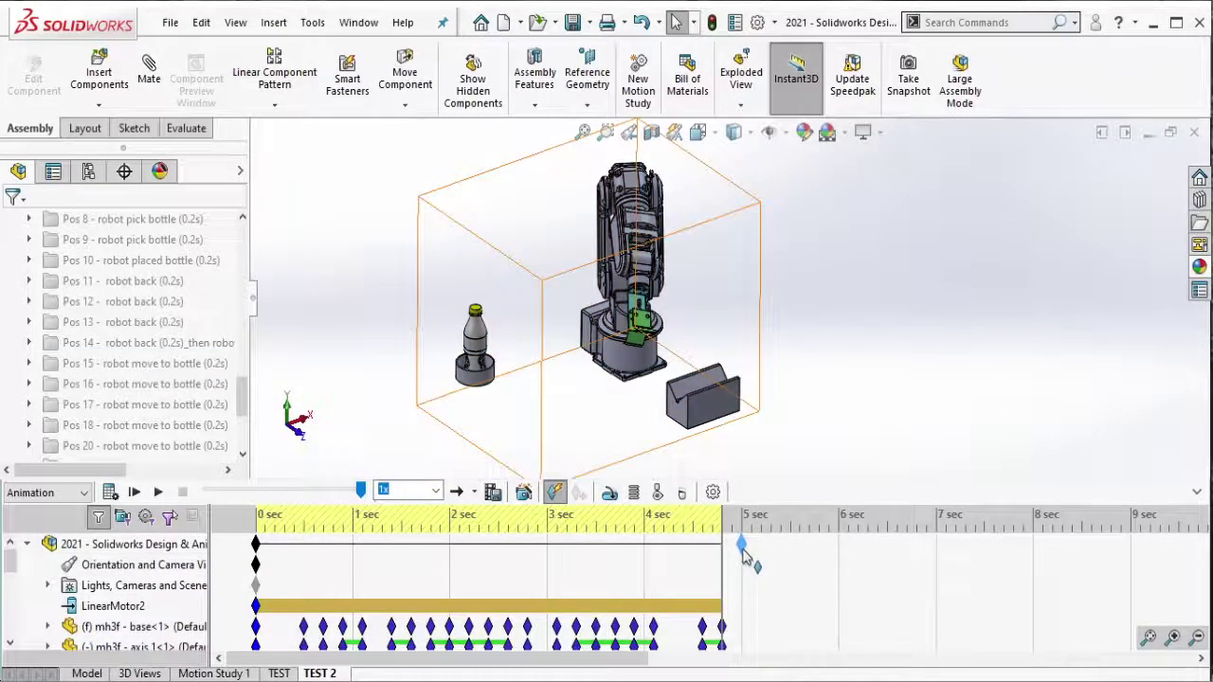
{"action": "left_click", "coordinate": [210, 384]}
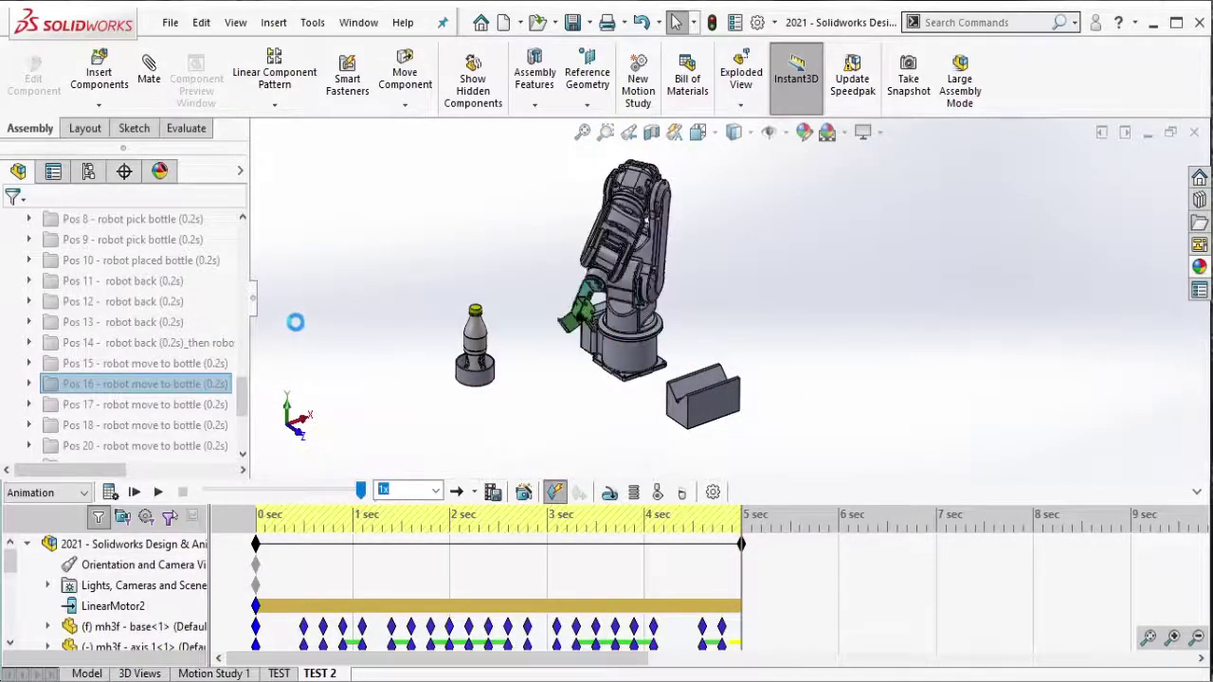
{"action": "left_click_drag", "start_coordinate": [374, 152], "coordinate": [811, 471]}
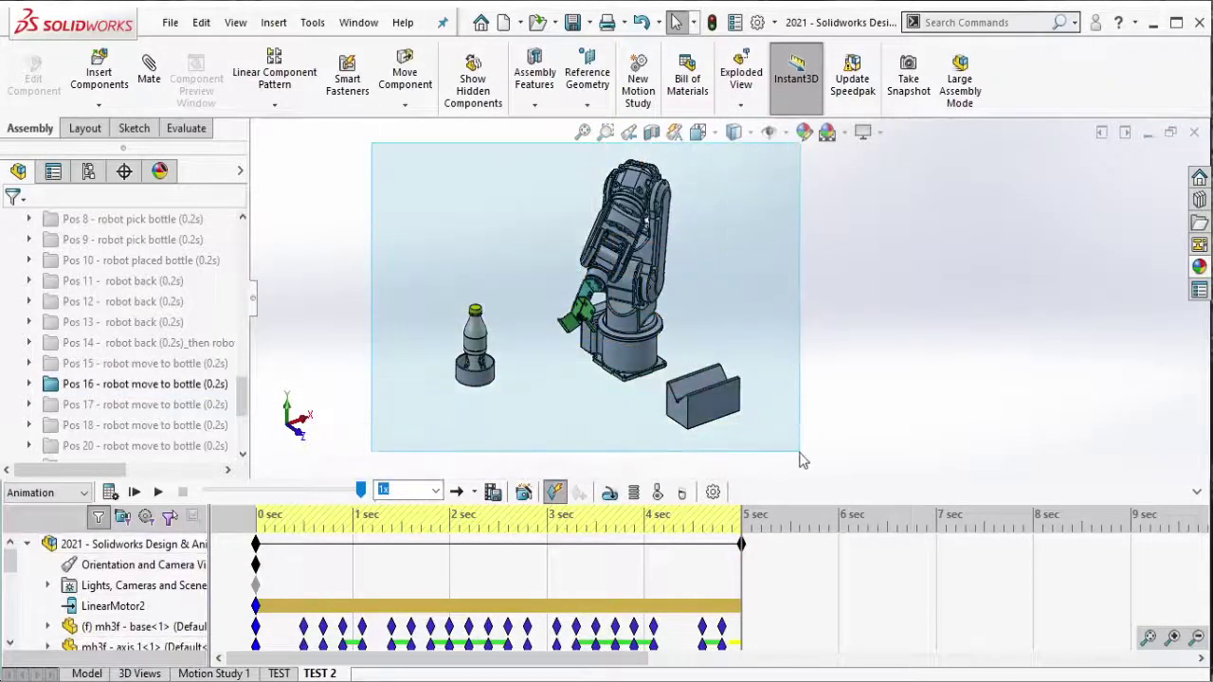
{"action": "key", "text": "alt+Tab"}
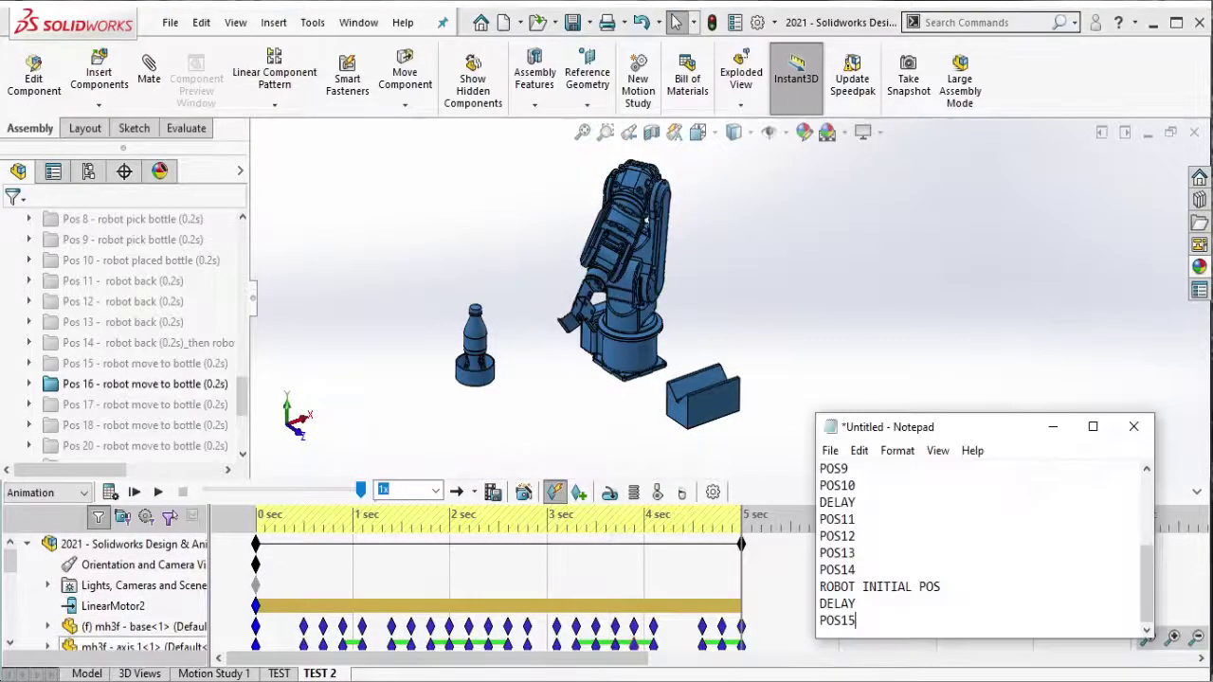
{"action": "key", "text": "Return"}
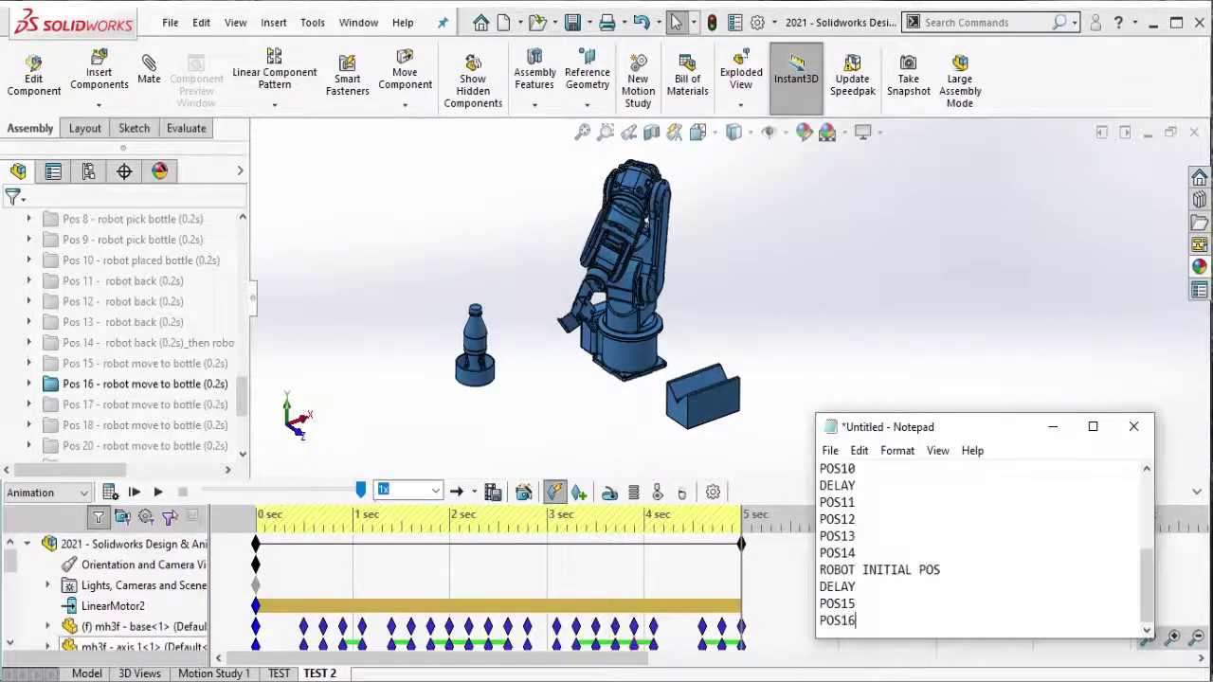
{"action": "double_click", "coordinate": [214, 384]}
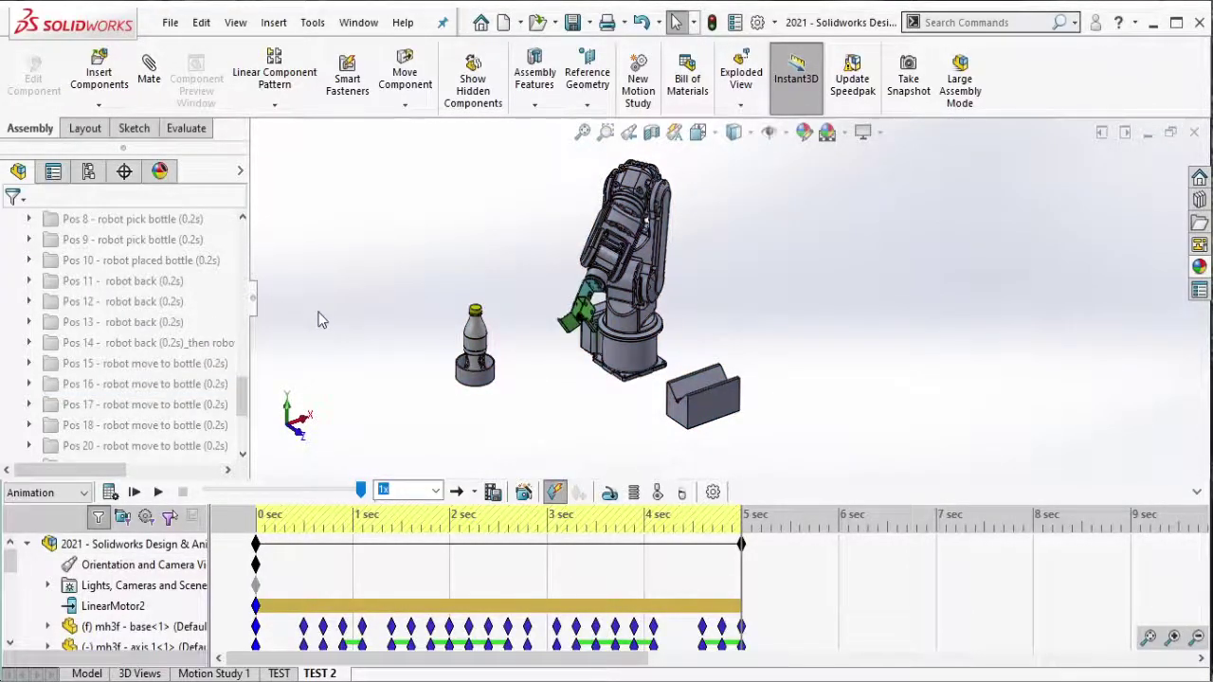
{"action": "left_click_drag", "start_coordinate": [745, 542], "coordinate": [764, 554]}
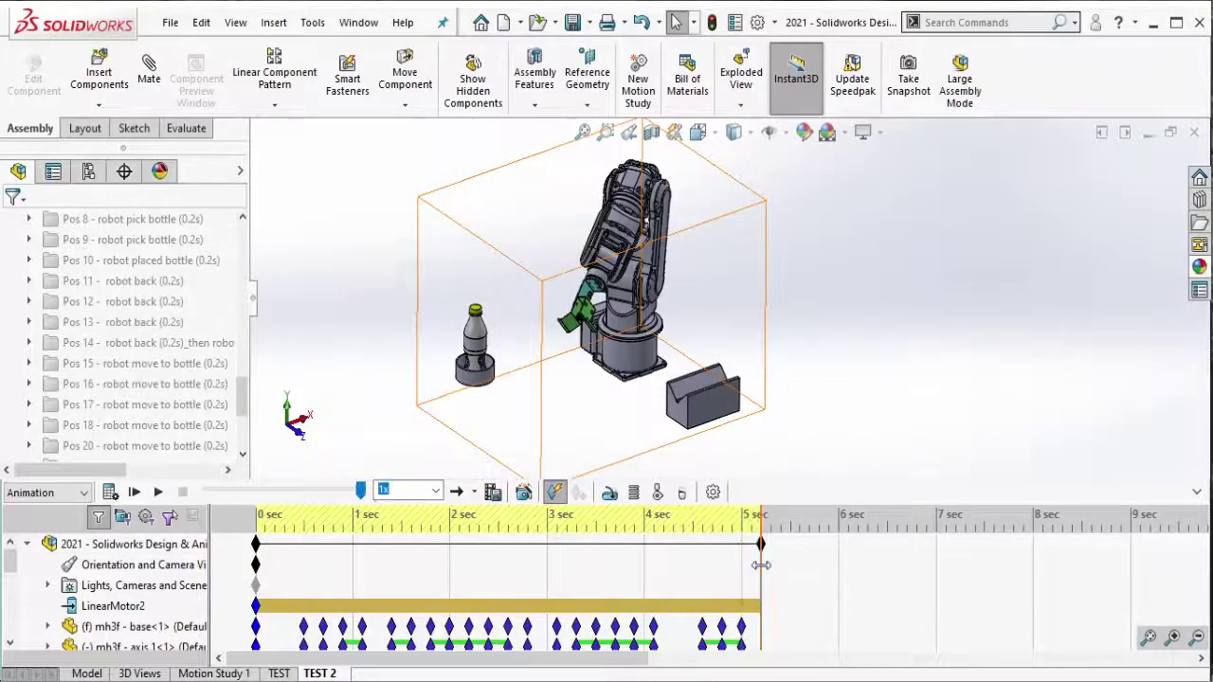
Step: Unsuppress Pos 17, log POS17 in the notes, and stretch the study to about 5.2 s
{"action": "key", "text": "alt+Tab"}
{"action": "left_click", "coordinate": [237, 450]}
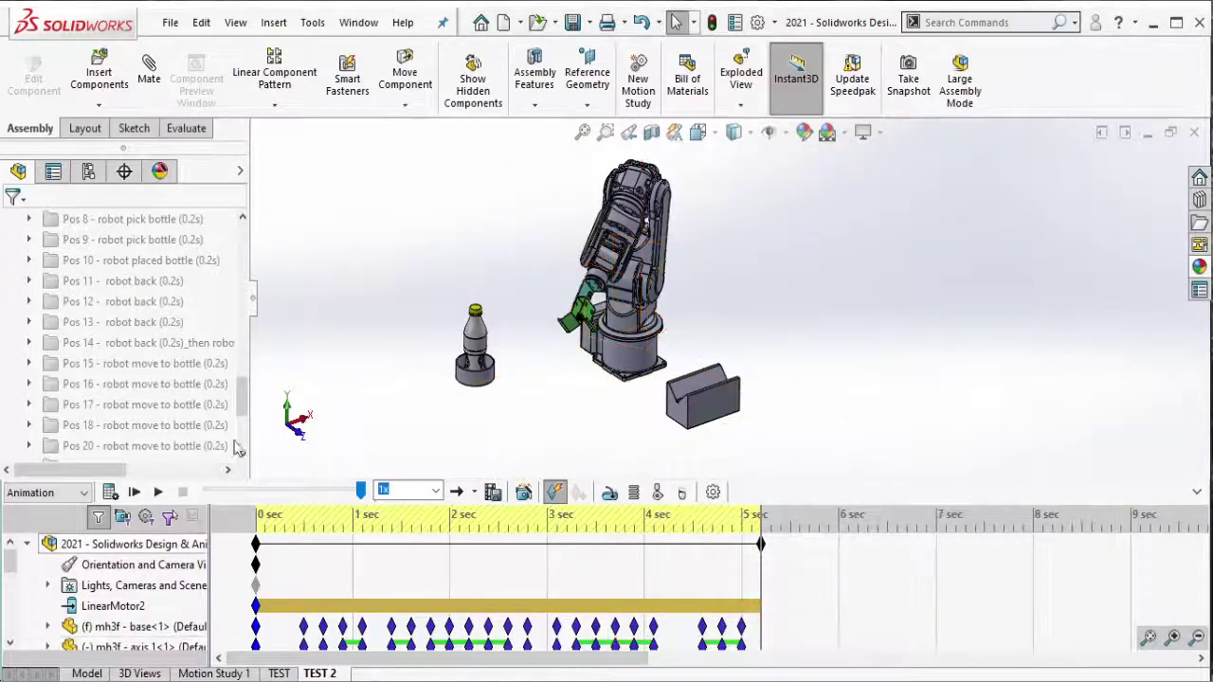
{"action": "left_click", "coordinate": [214, 405]}
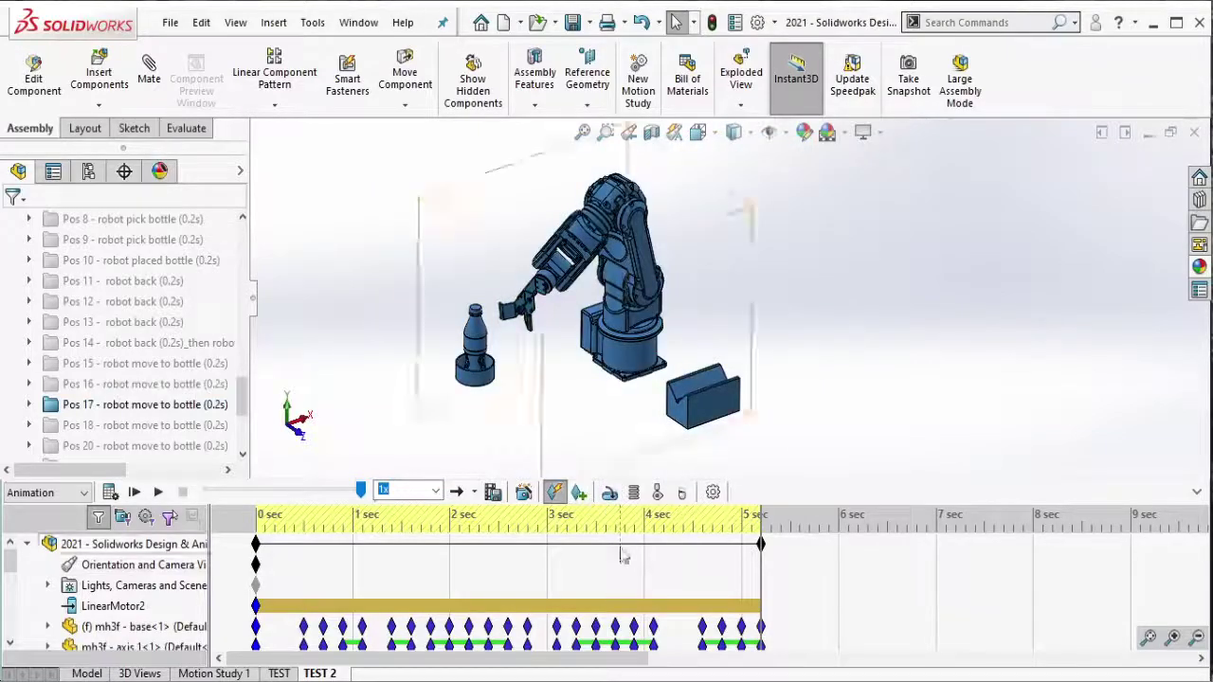
{"action": "key", "text": "alt+Tab"}
{"action": "key", "text": "Return"}
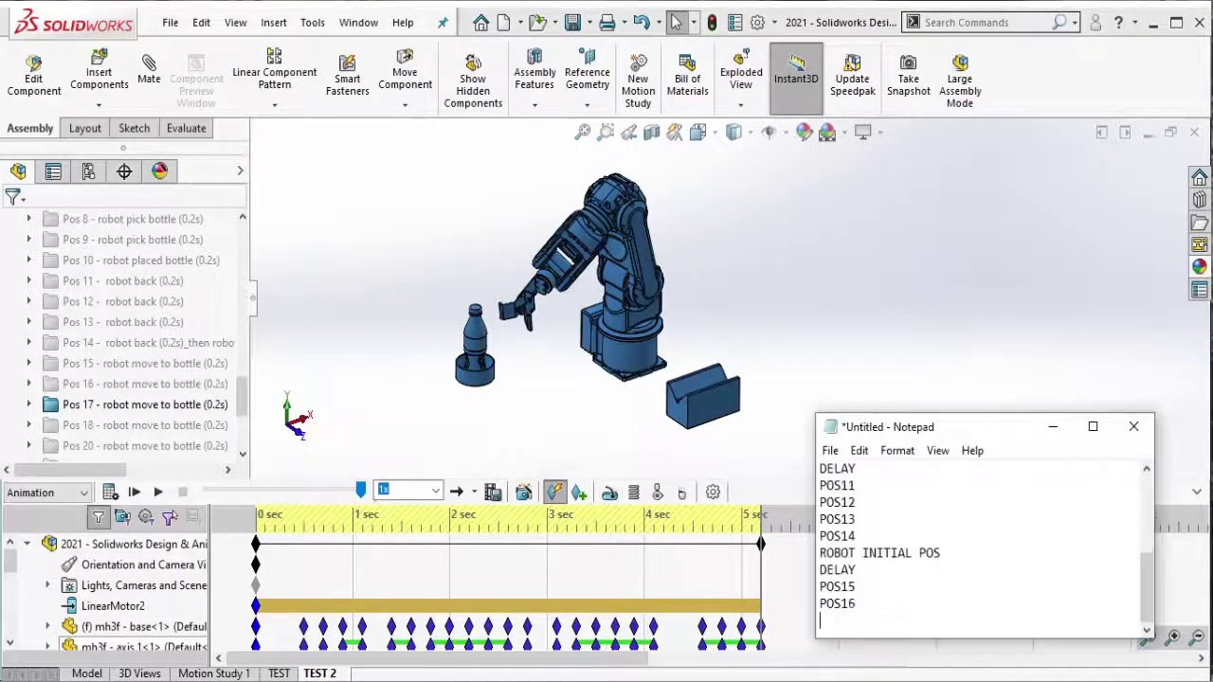
{"action": "left_click", "coordinate": [402, 438]}
{"action": "left_click", "coordinate": [194, 405]}
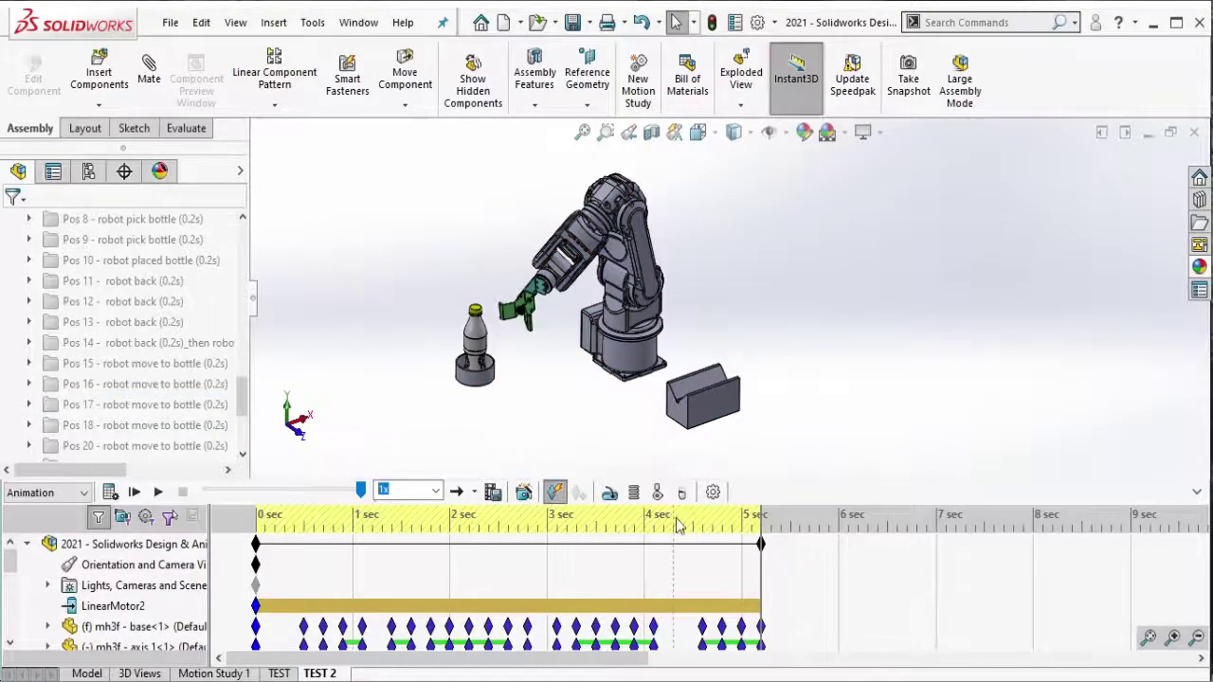
{"action": "left_click_drag", "start_coordinate": [762, 544], "coordinate": [771, 555]}
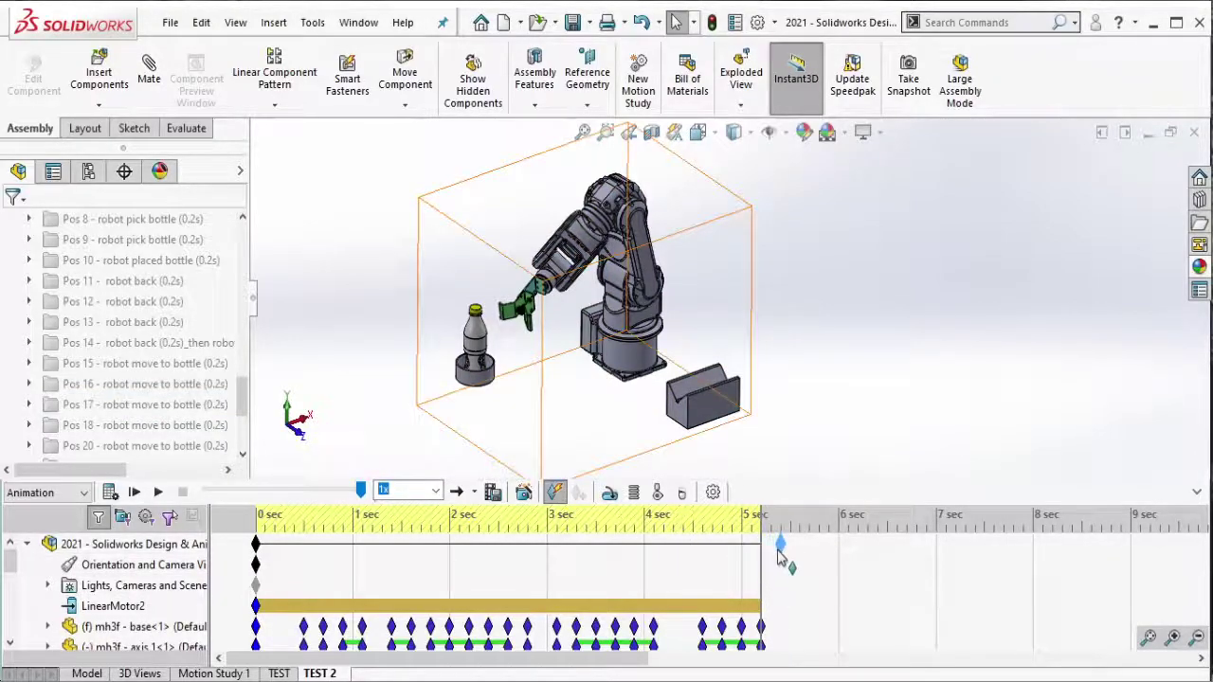
{"action": "key", "text": "alt+Tab"}
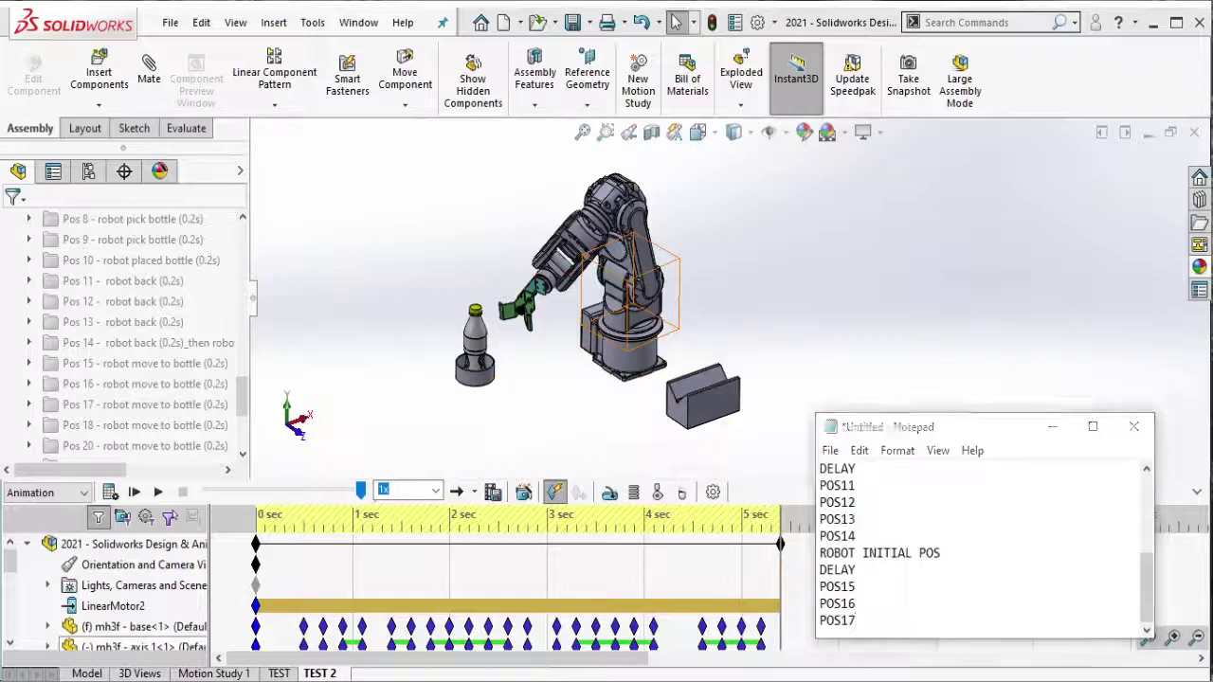
{"action": "left_click", "coordinate": [194, 430]}
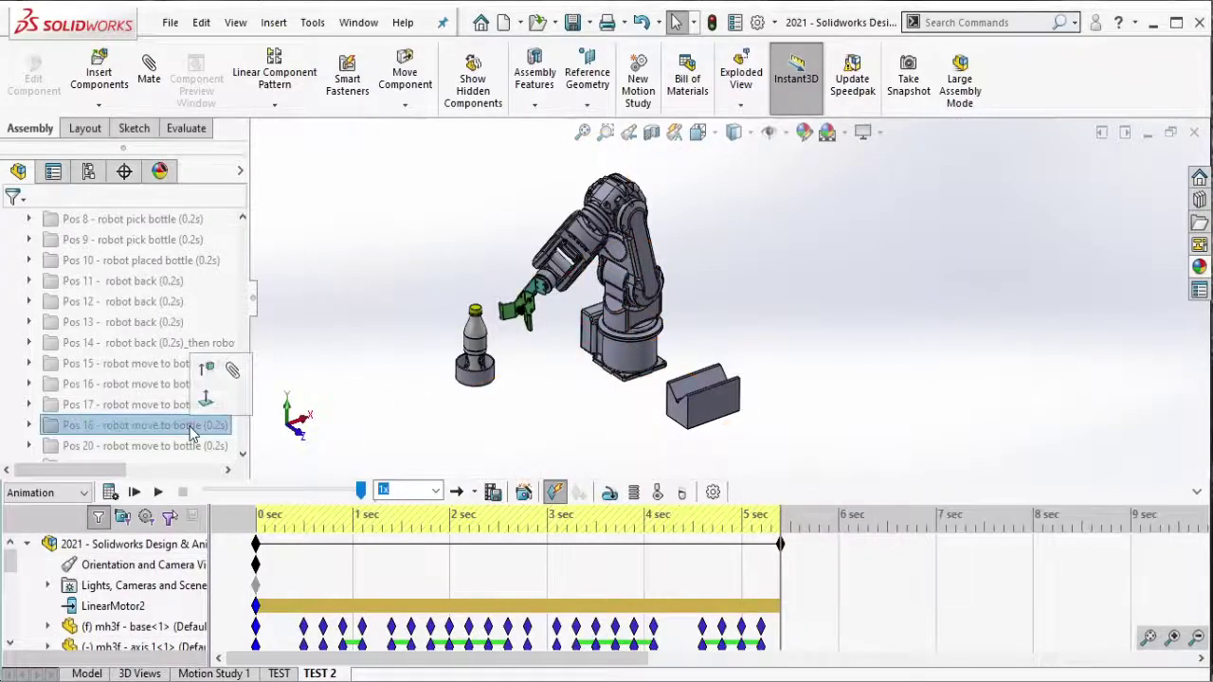
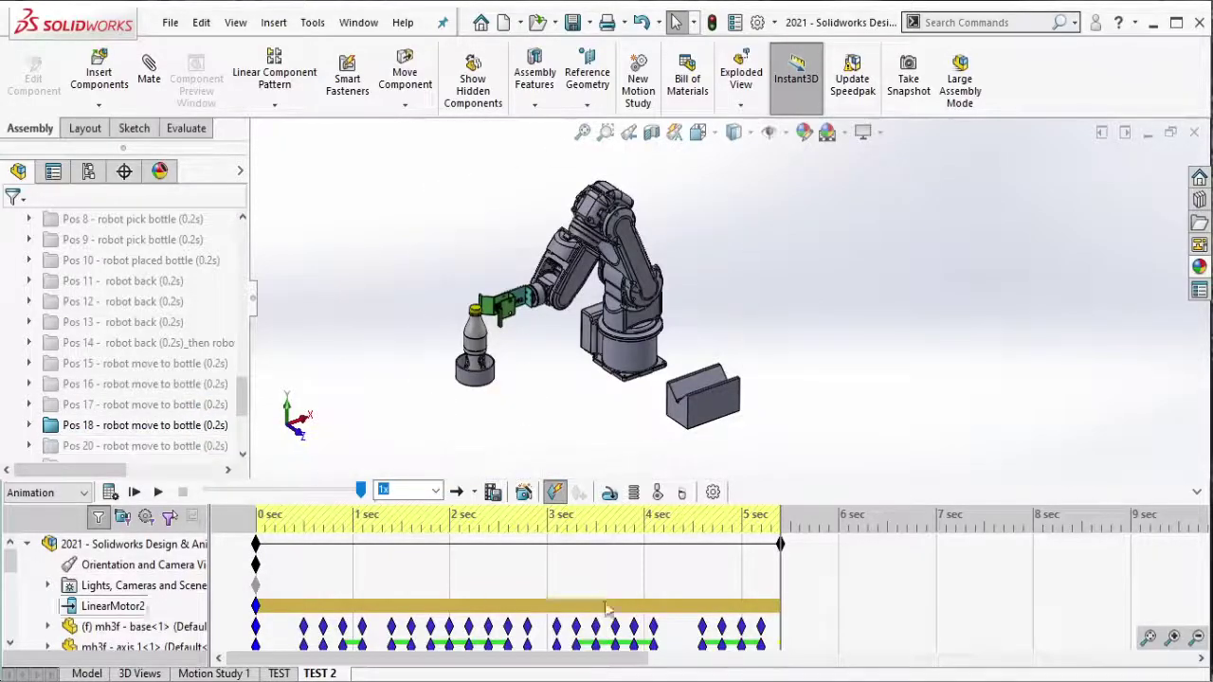
Step: Delete the final set of keyframes from the TEST 2 timeline
{"action": "key", "text": "alt+Tab"}
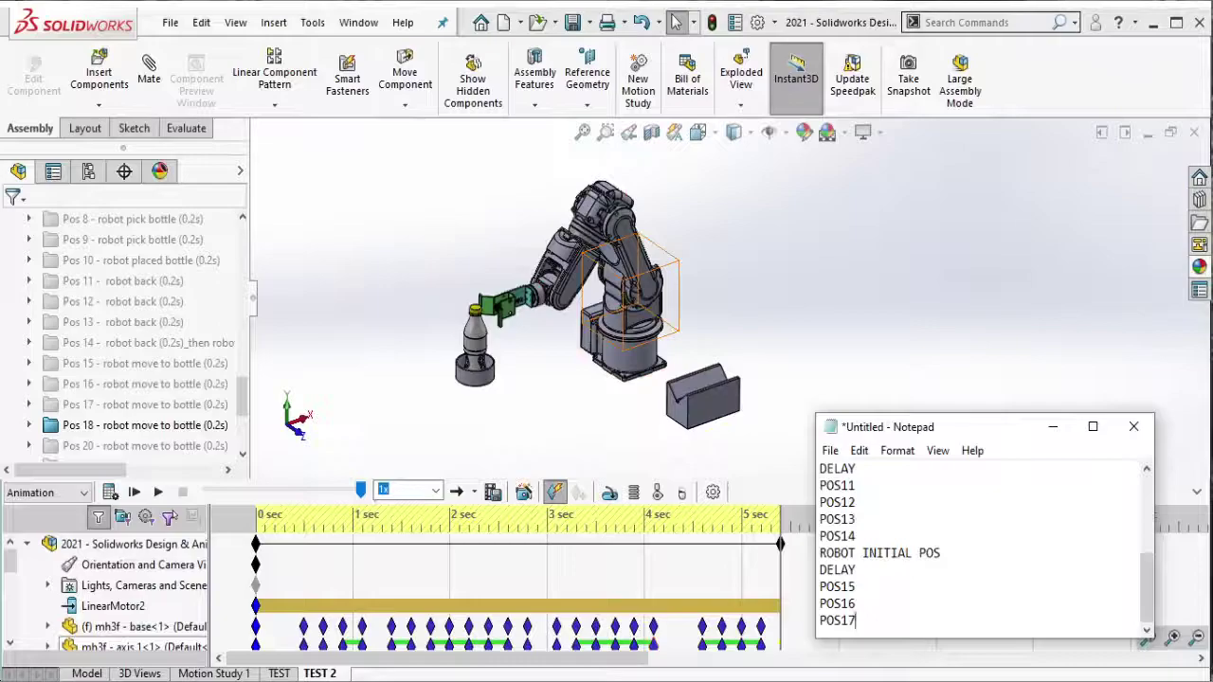
{"action": "key", "text": "alt+Tab"}
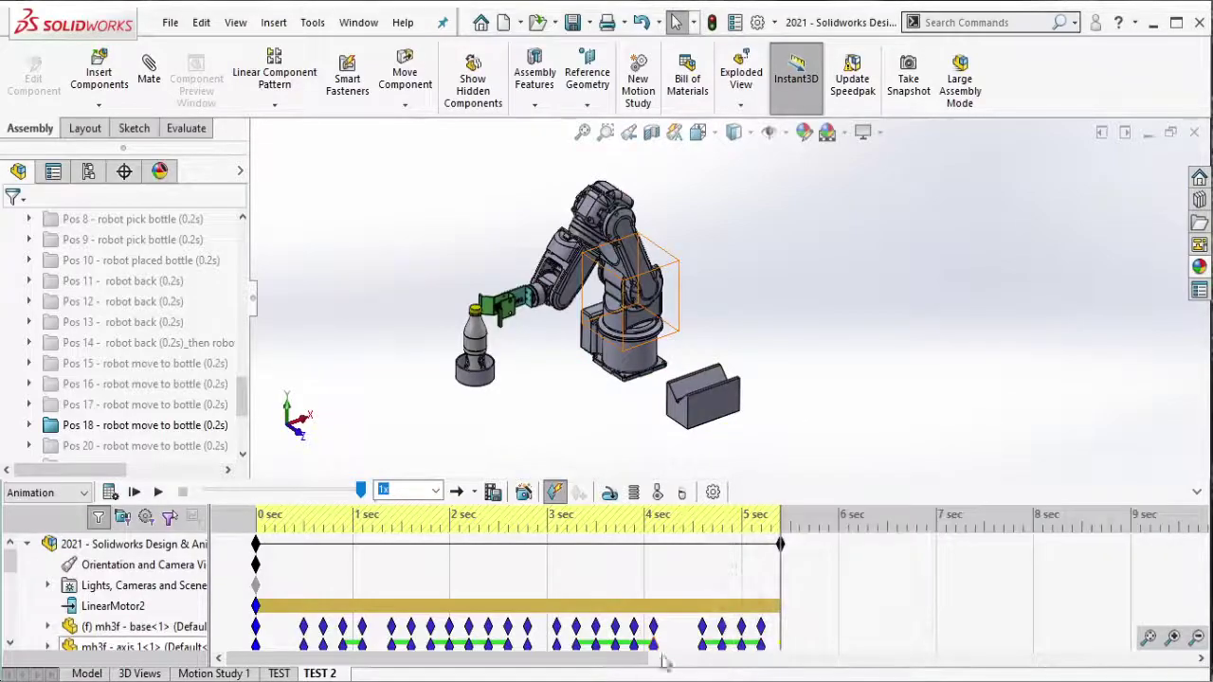
{"action": "scroll", "coordinate": [777, 631], "scroll_direction": "down", "scroll_amount": 5}
{"action": "right_click", "coordinate": [777, 630]}
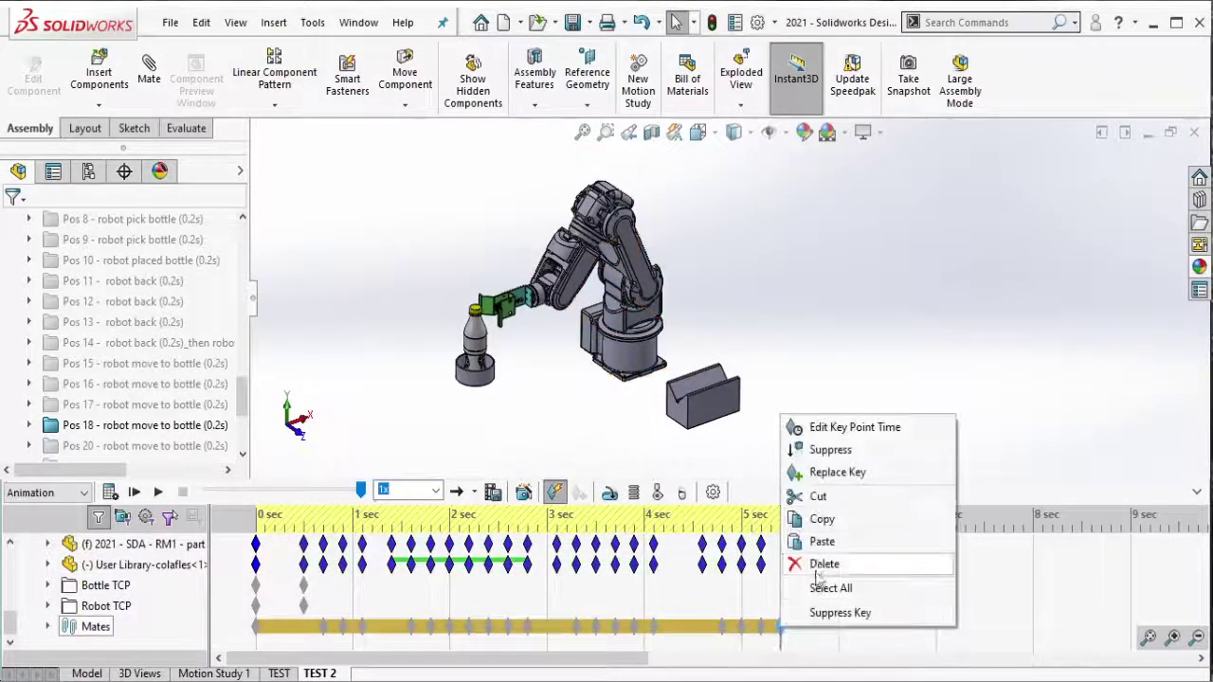
{"action": "left_click", "coordinate": [805, 561]}
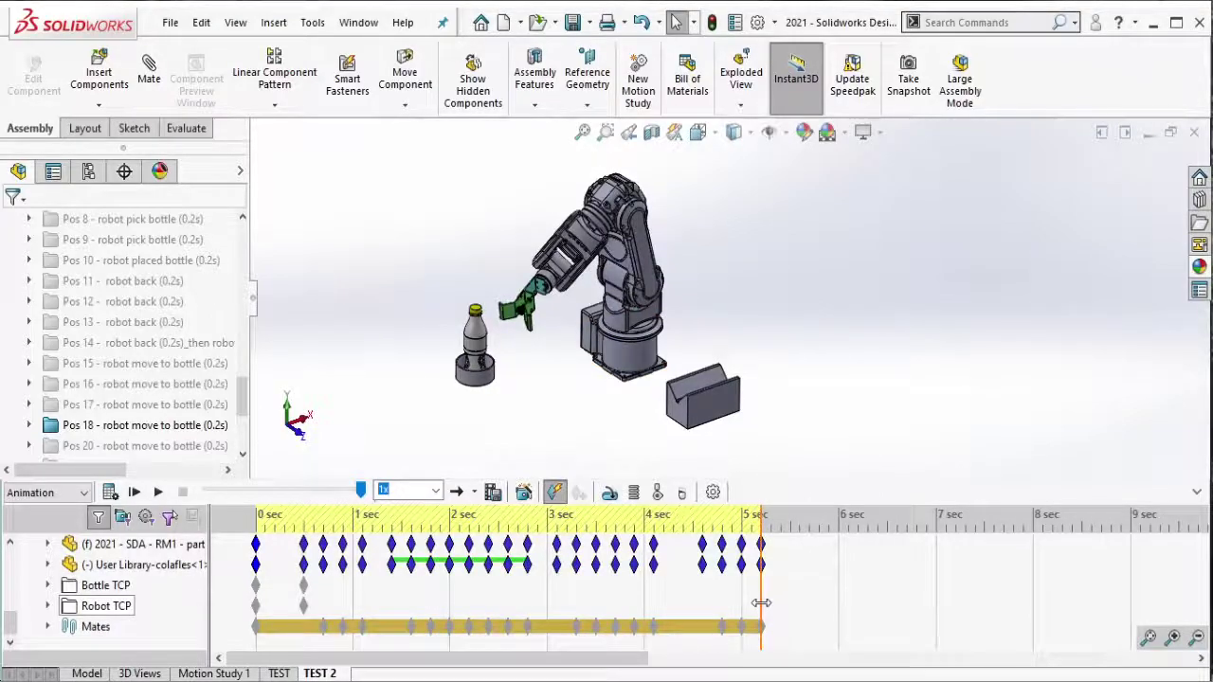
Step: Drag the top-row end key right so the study runs just past 5 seconds
{"action": "left_click", "coordinate": [142, 425]}
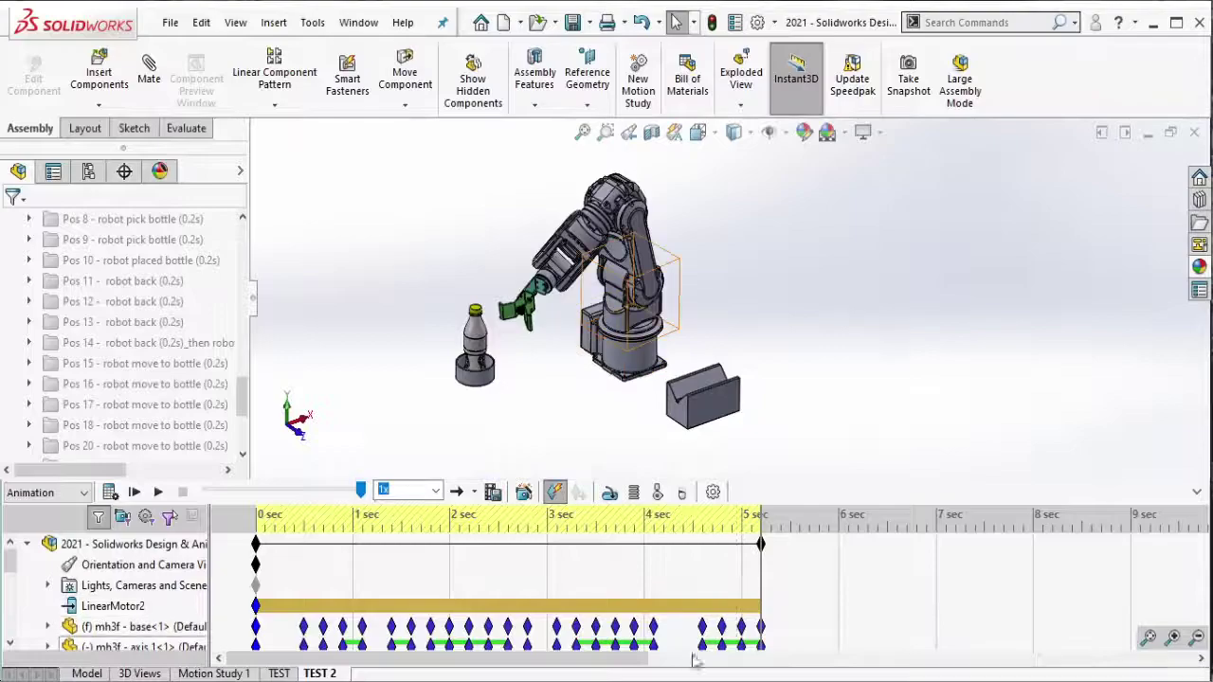
{"action": "key", "text": "alt+Tab"}
{"action": "key", "text": "alt+Tab"}
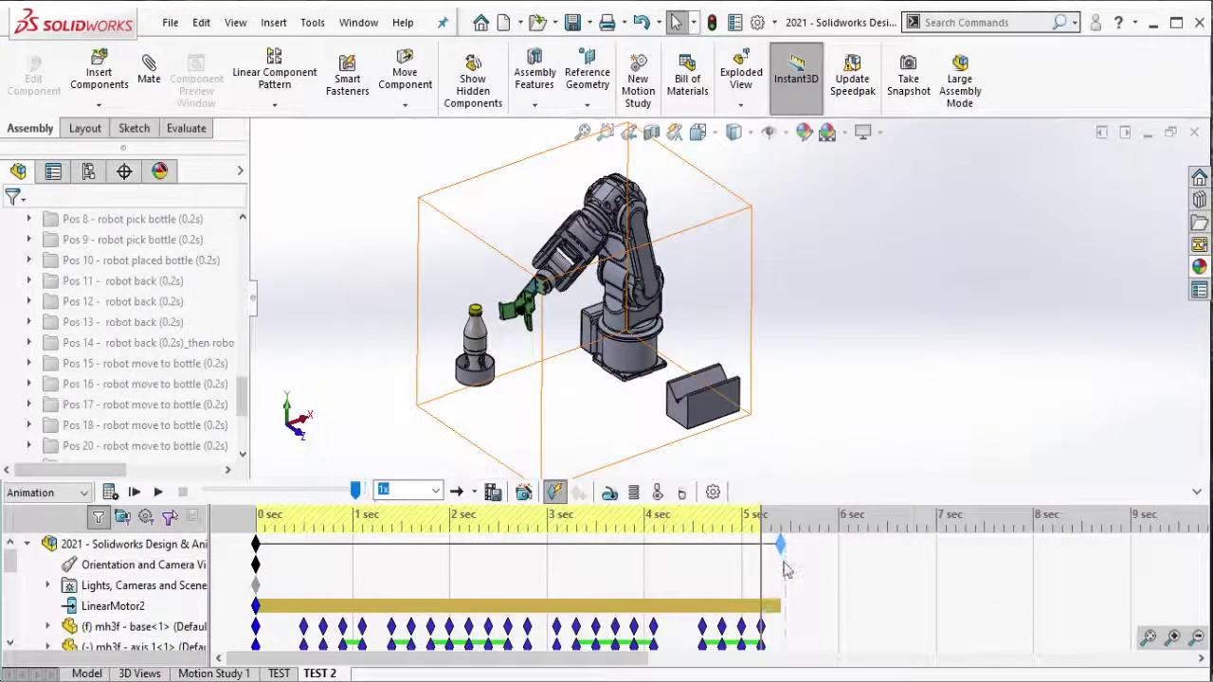
{"action": "left_click", "coordinate": [783, 570]}
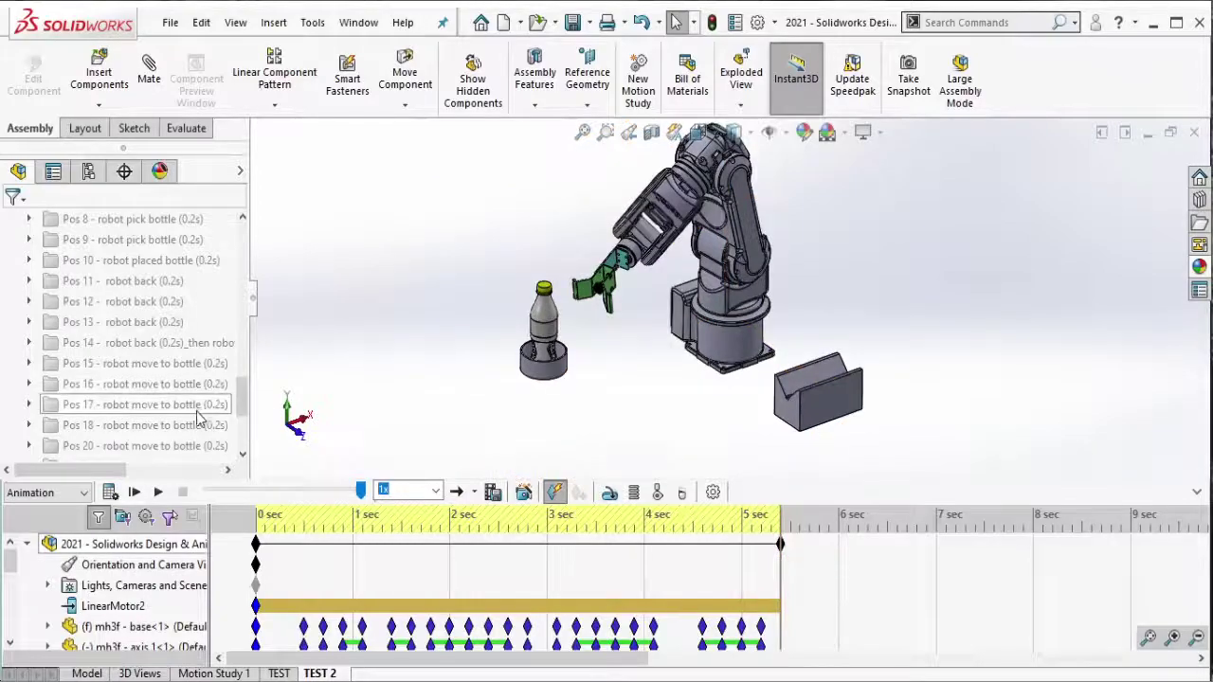
Step: Unsuppress Pos 18, select the whole robot for keying, then suppress Pos 18 again
{"action": "left_click", "coordinate": [142, 425]}
{"action": "left_click", "coordinate": [187, 379]}
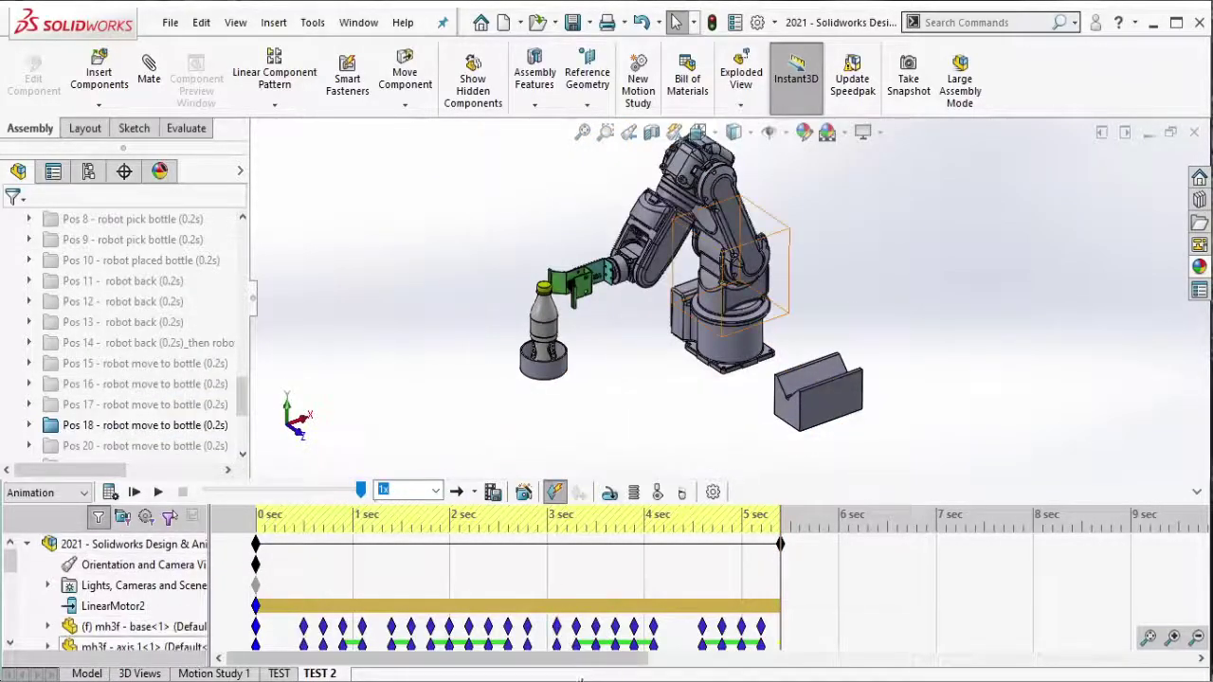
{"action": "left_click_drag", "start_coordinate": [495, 159], "coordinate": [921, 451]}
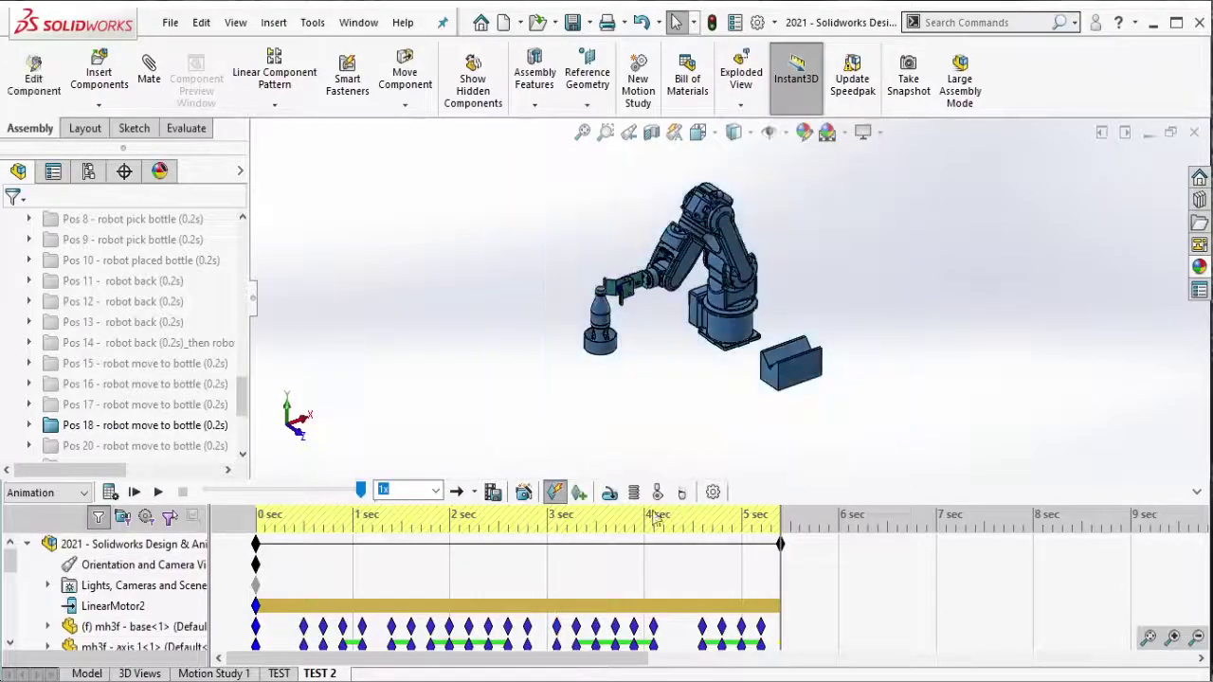
{"action": "left_click", "coordinate": [583, 668]}
{"action": "key", "text": "Return"}
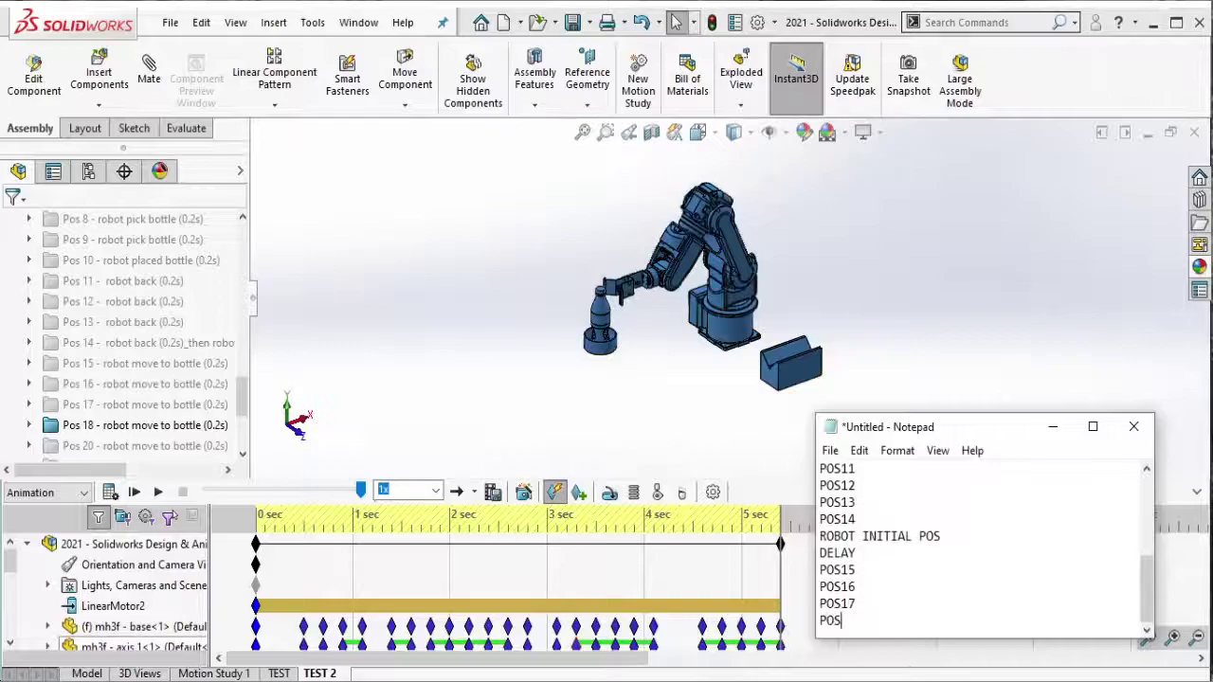
{"action": "left_click", "coordinate": [163, 426]}
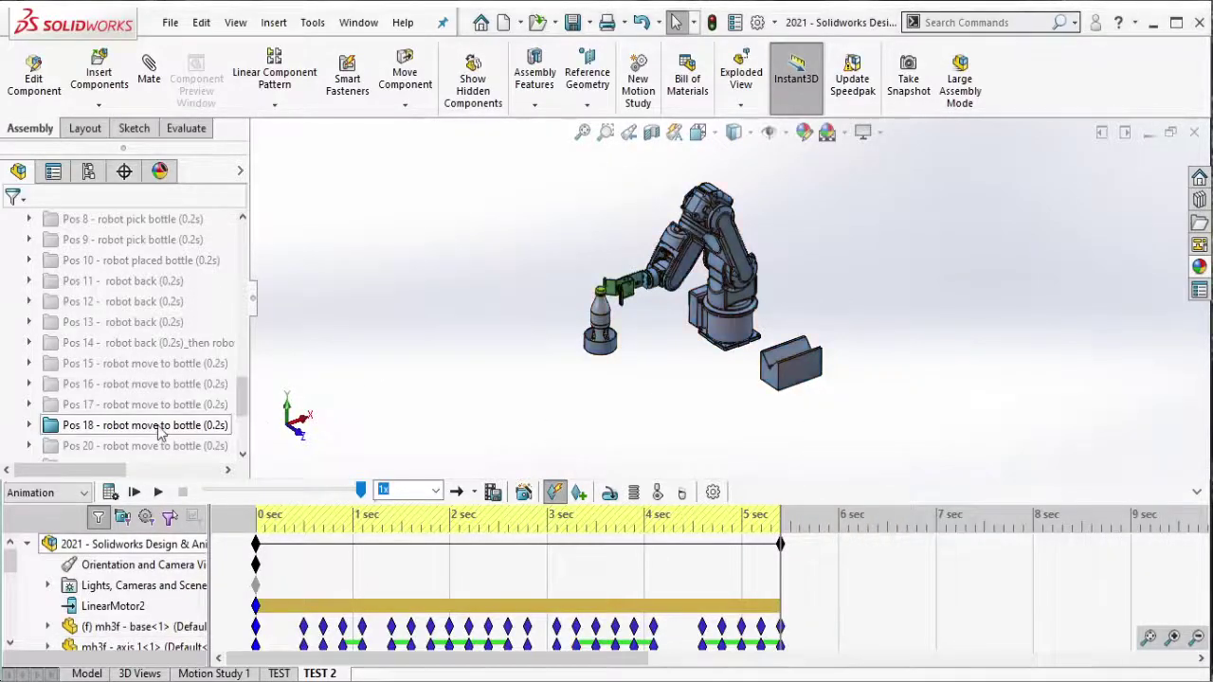
{"action": "left_click", "coordinate": [343, 398]}
Step: Extend the study to about 5.6 sec, key the Pos 20 pose, log it, and suppress Pos 20
{"action": "left_click_drag", "start_coordinate": [780, 544], "coordinate": [801, 563]}
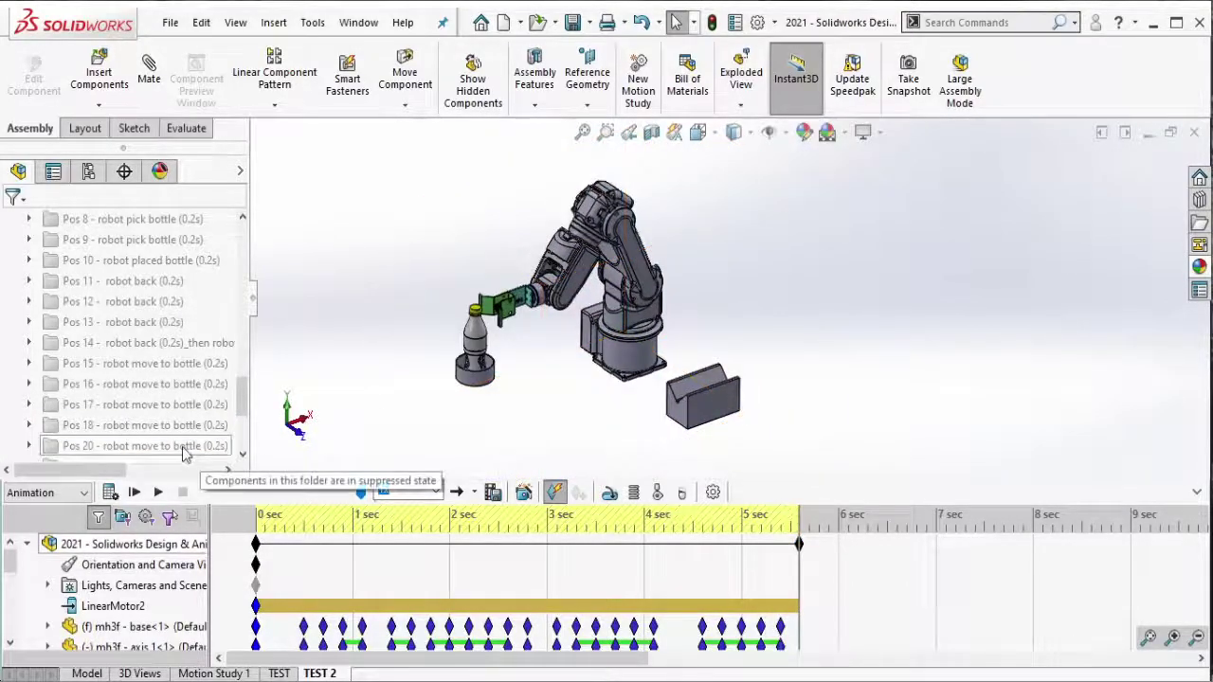
{"action": "left_click", "coordinate": [185, 448]}
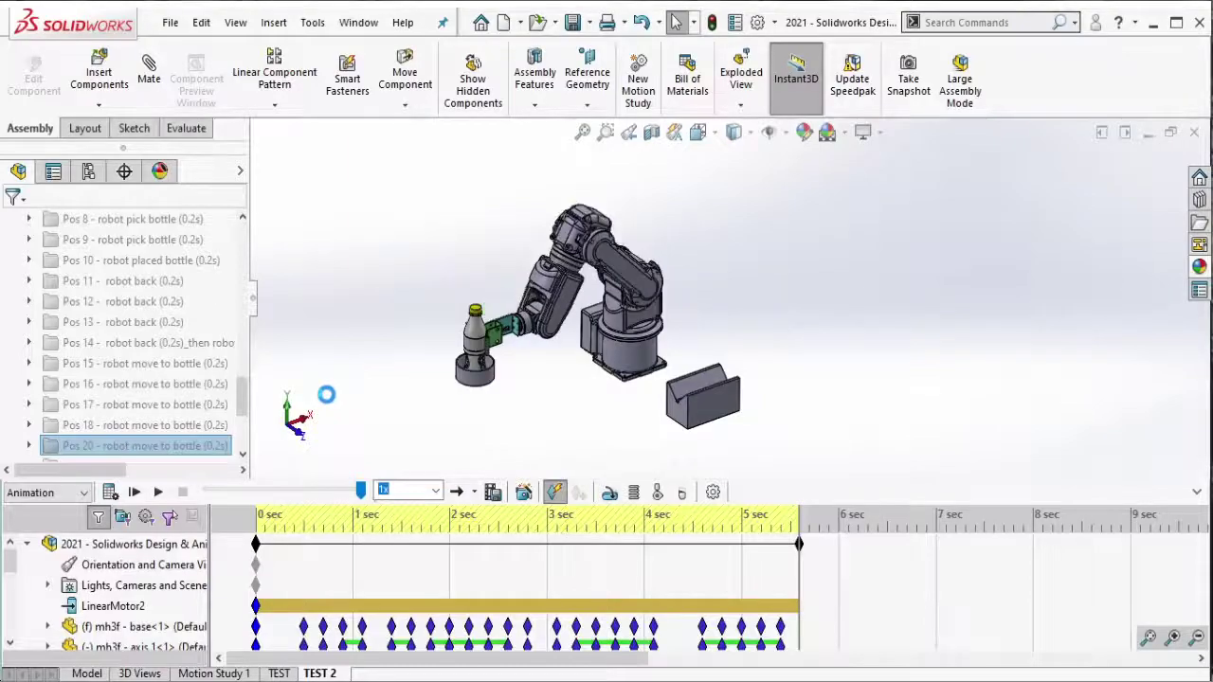
{"action": "left_click_drag", "start_coordinate": [363, 140], "coordinate": [813, 466]}
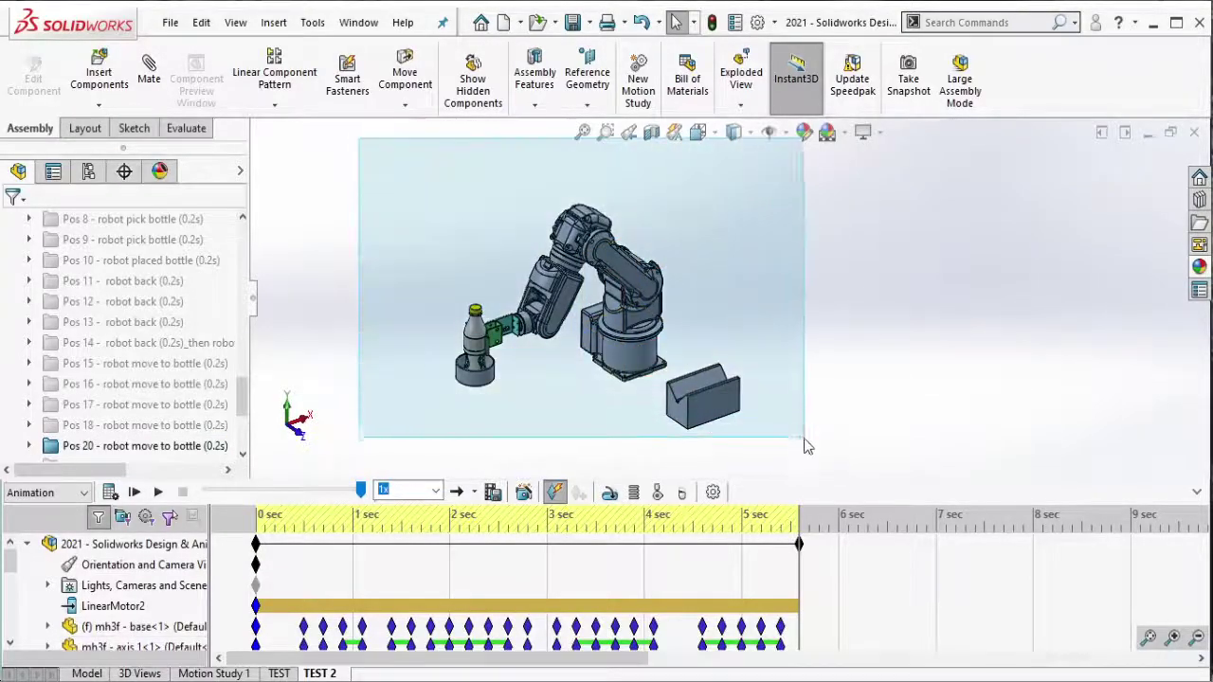
{"action": "left_click", "coordinate": [582, 675]}
{"action": "key", "text": "Return"}
{"action": "type", "text": "POS20"}
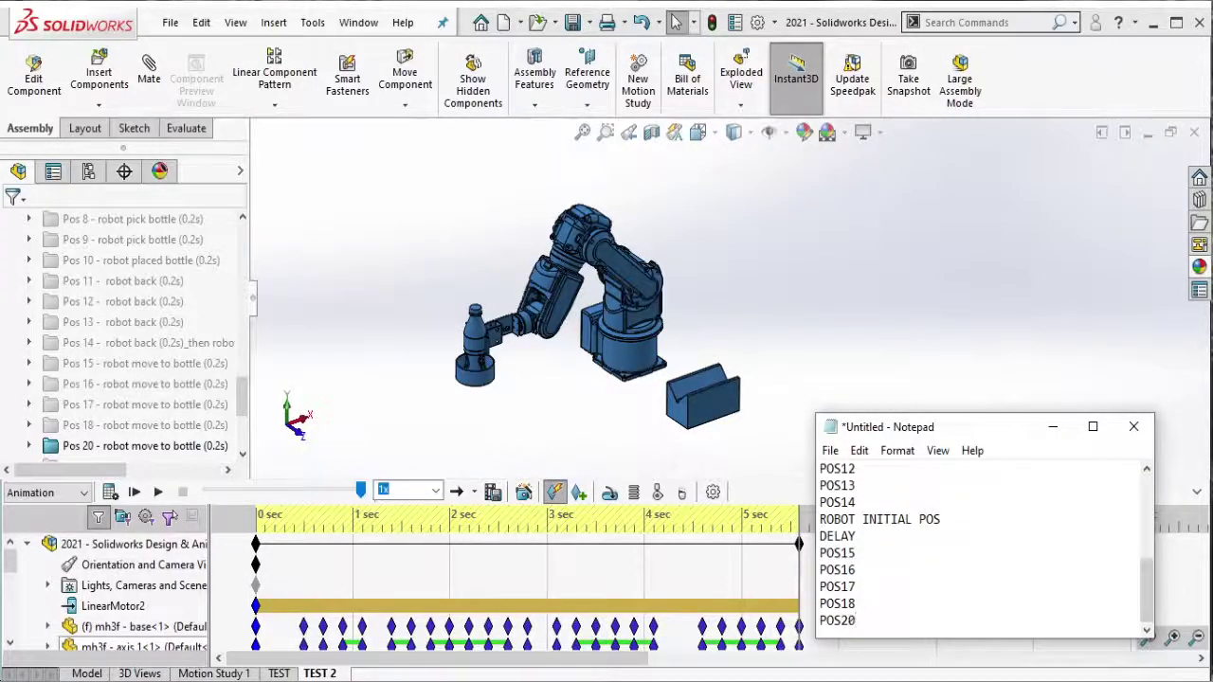
{"action": "left_click", "coordinate": [1000, 343]}
{"action": "left_click", "coordinate": [185, 446]}
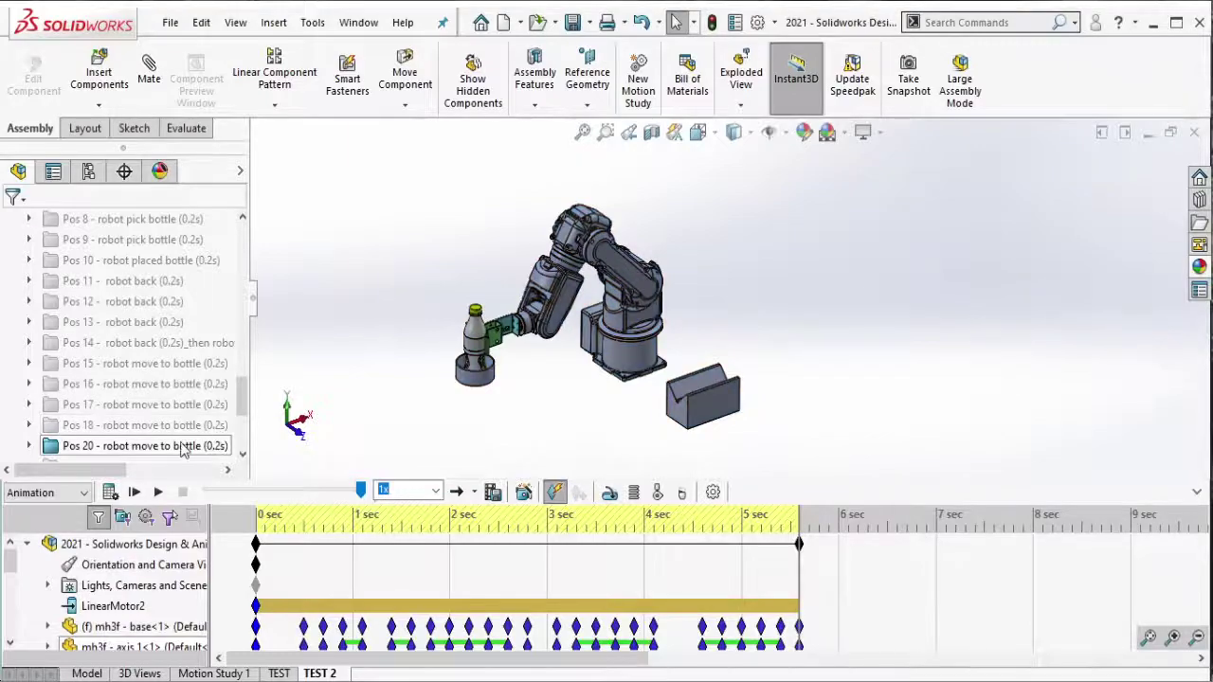
{"action": "left_click", "coordinate": [200, 387]}
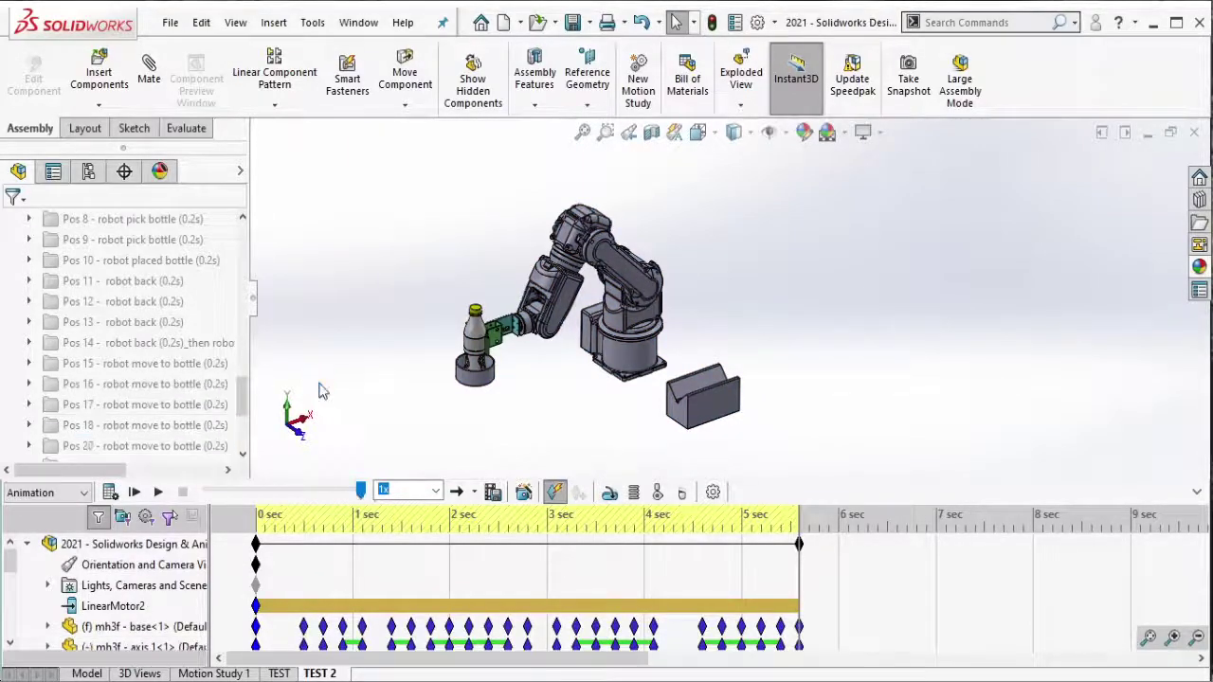
Step: Play the study to check the new motion and extend its end to 6 sec
{"action": "left_click", "coordinate": [111, 494]}
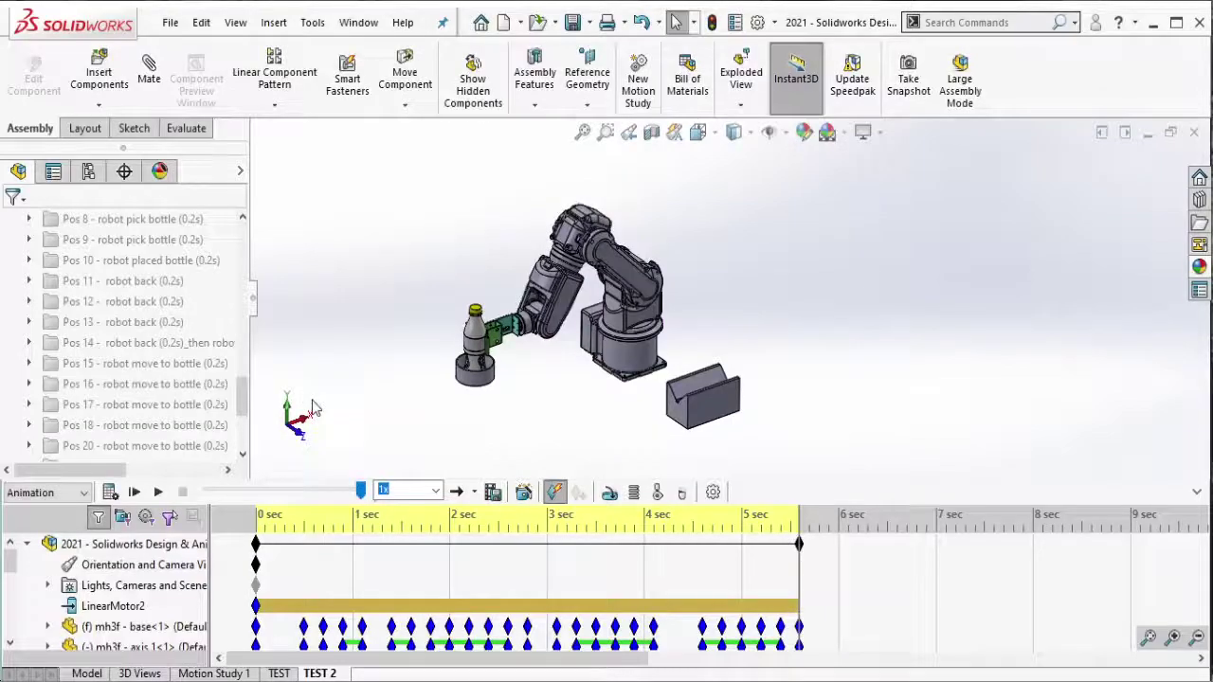
{"action": "scroll", "coordinate": [236, 414], "scroll_direction": "down", "scroll_amount": 1}
{"action": "scroll", "coordinate": [213, 414], "scroll_direction": "down", "scroll_amount": 1}
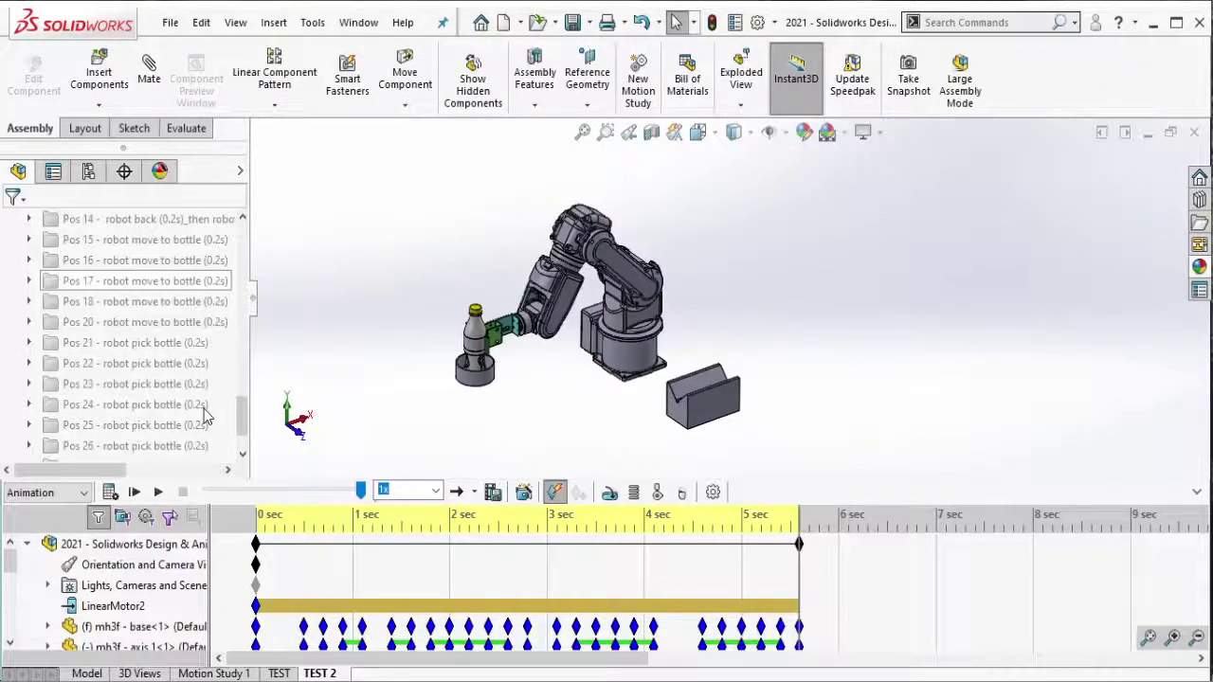
{"action": "left_click_drag", "start_coordinate": [801, 547], "coordinate": [848, 565]}
{"action": "scroll", "coordinate": [848, 568], "scroll_direction": "down", "scroll_amount": 3}
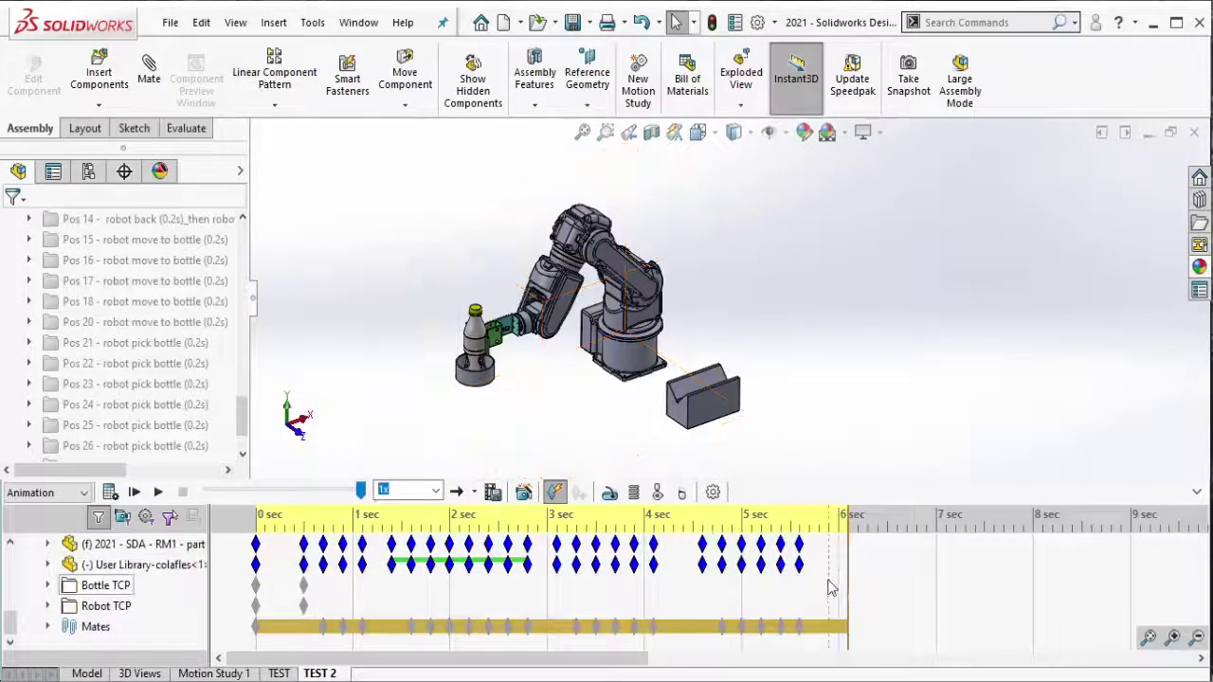
{"action": "scroll", "coordinate": [806, 568], "scroll_direction": "up", "scroll_amount": 1}
{"action": "scroll", "coordinate": [805, 585], "scroll_direction": "up", "scroll_amount": 2}
Step: Copy the robot base's last keyframe and paste it at the 6 sec mark
{"action": "left_click", "coordinate": [799, 625]}
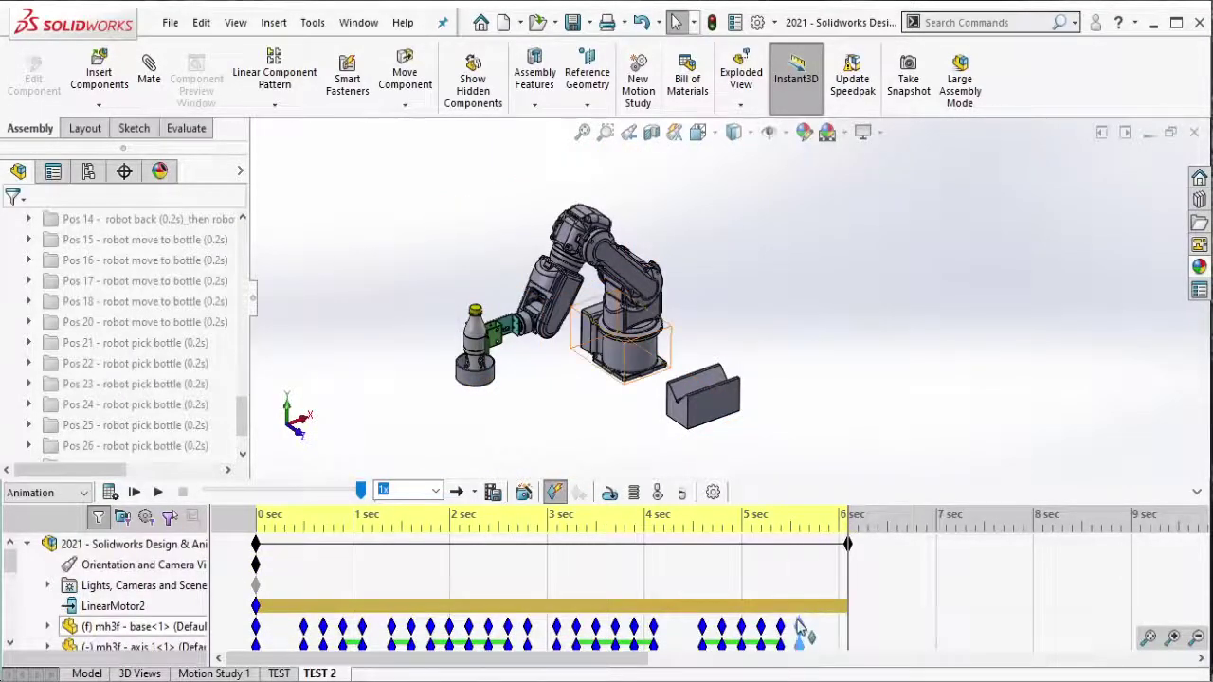
{"action": "right_click", "coordinate": [799, 626]}
{"action": "left_click", "coordinate": [840, 467]}
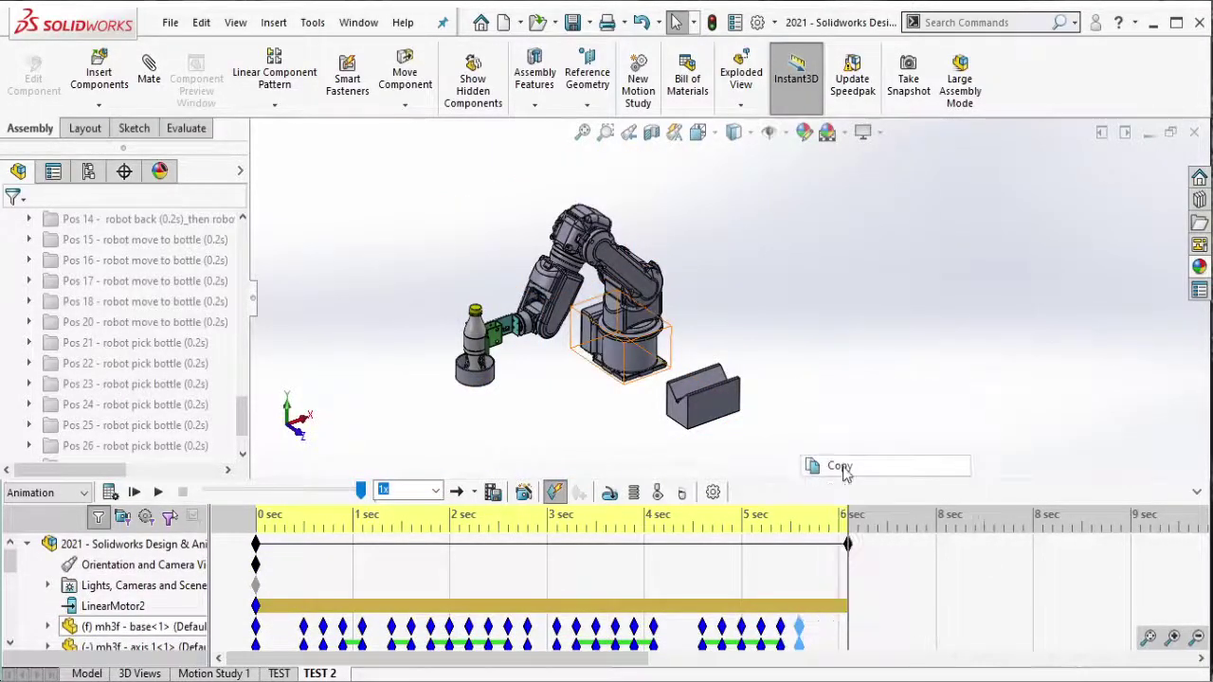
{"action": "right_click", "coordinate": [847, 627]}
{"action": "left_click", "coordinate": [881, 569]}
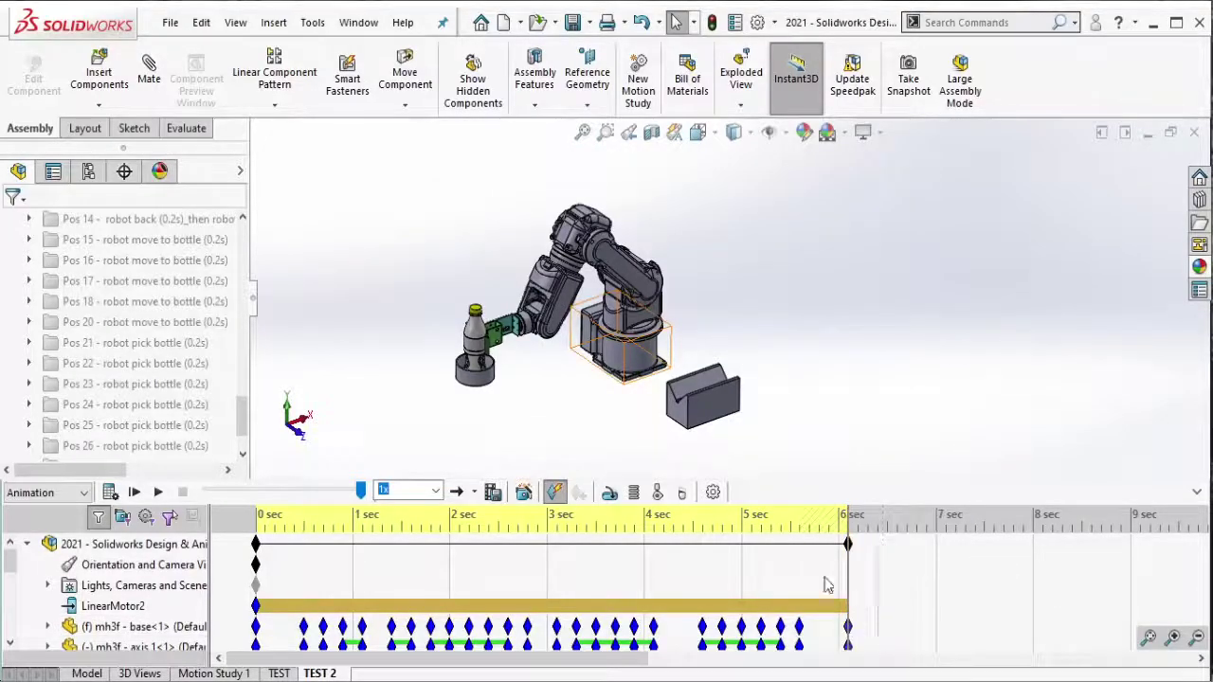
Step: Add a DELAY line to the notes, then select Pos 21 and extend the study to about 6.3 sec
{"action": "key", "text": "alt+Tab"}
{"action": "key", "text": "Return"}
{"action": "type", "text": "DELAY"}
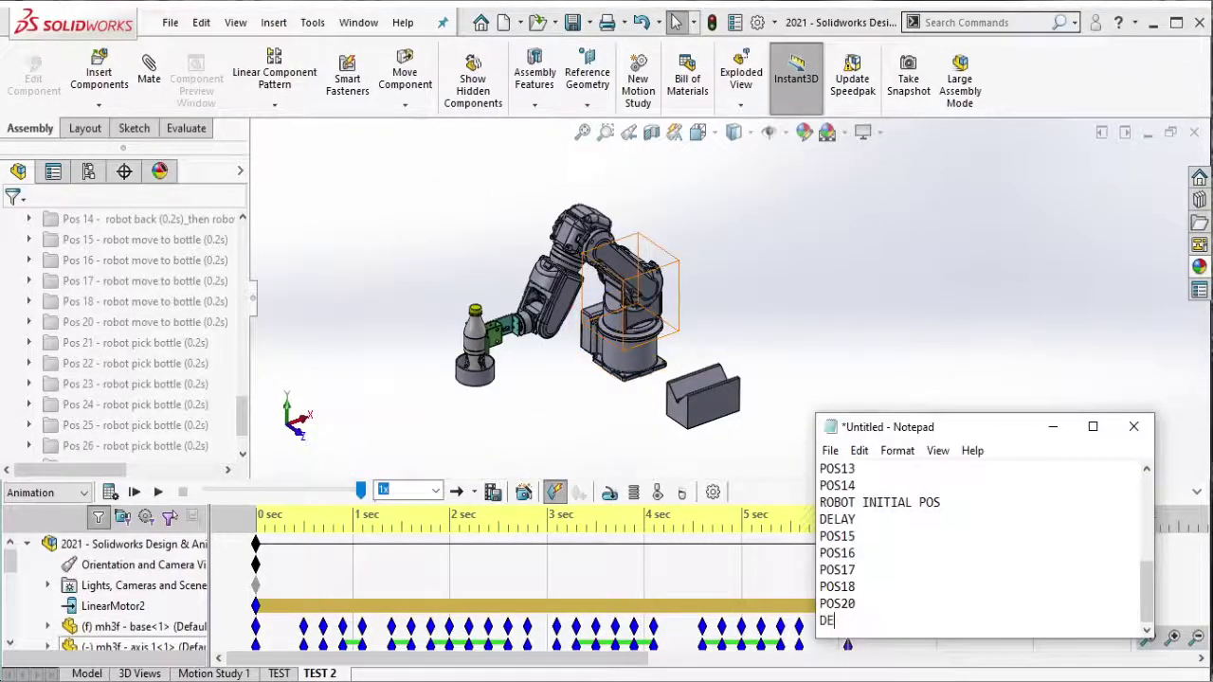
{"action": "left_click", "coordinate": [806, 290]}
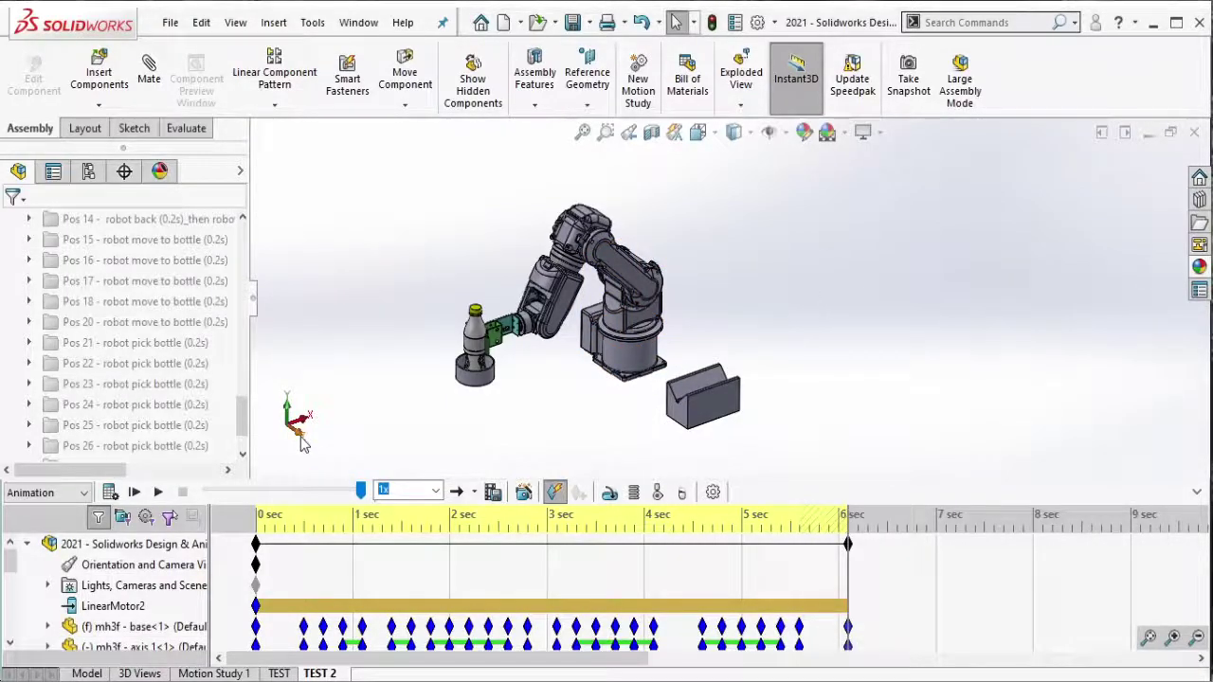
{"action": "left_click", "coordinate": [180, 344]}
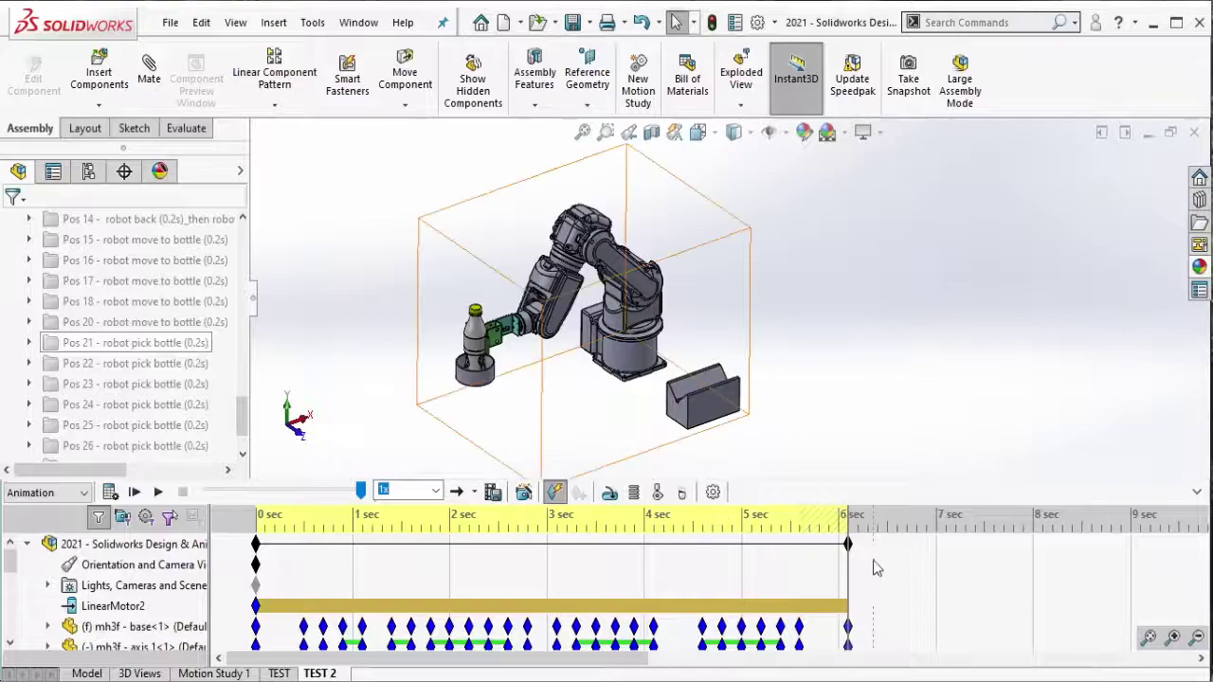
{"action": "mouse_move", "coordinate": [858, 549]}
{"action": "left_mouse_down"}
{"action": "mouse_move", "coordinate": [874, 555]}
{"action": "mouse_move", "coordinate": [870, 568]}
{"action": "left_mouse_up"}
{"action": "left_click", "coordinate": [180, 343]}
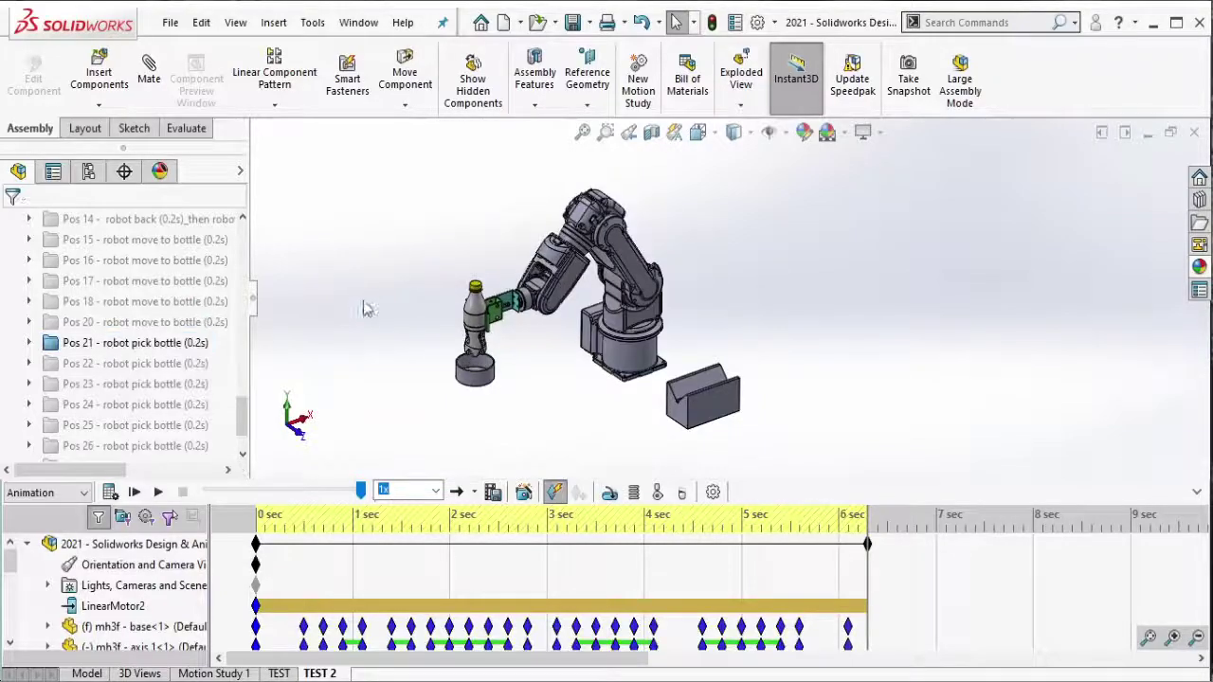
Step: Select the whole robot in the Pos 21 pose and log 'Pos 21' in the notes
{"action": "left_click_drag", "start_coordinate": [351, 159], "coordinate": [871, 479]}
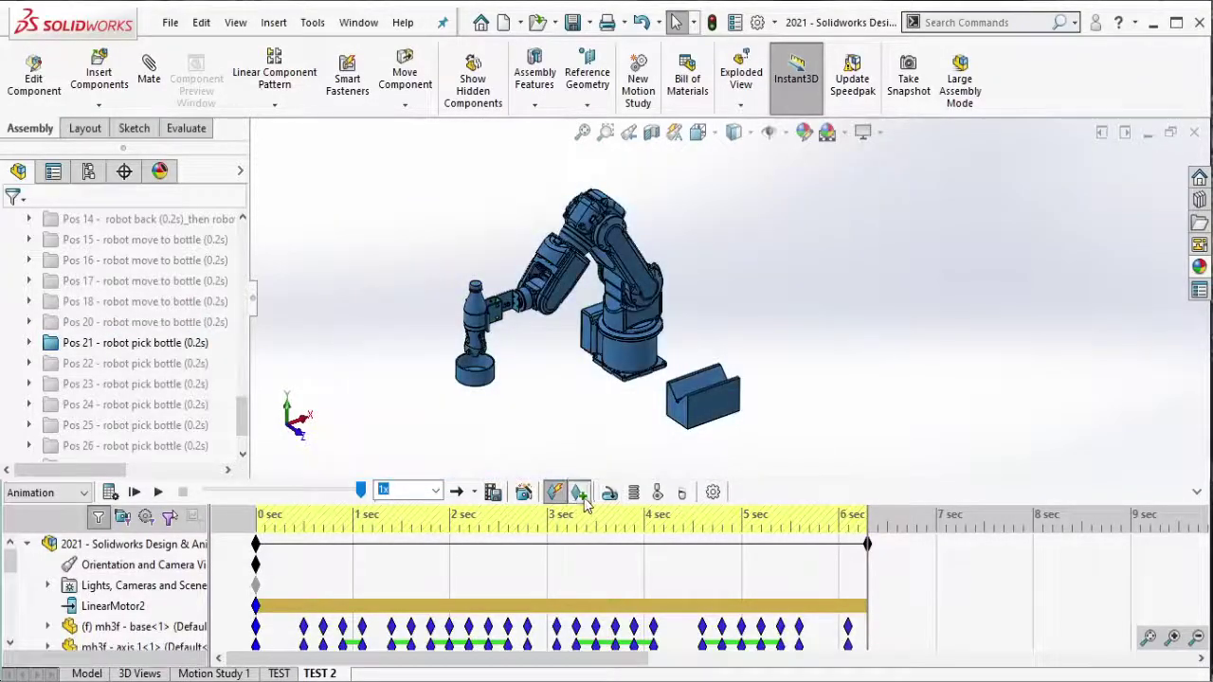
{"action": "key", "text": "alt+Tab"}
{"action": "key", "text": "Return"}
{"action": "type", "text": "P"}
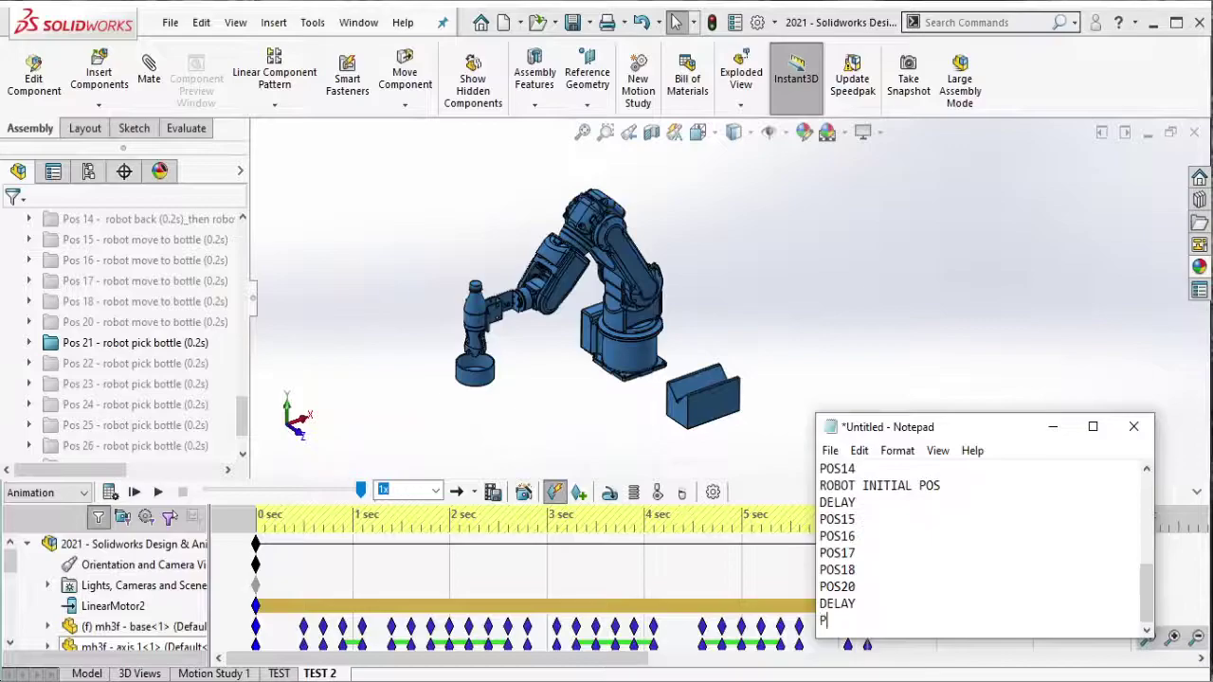
{"action": "type", "text": "os 21"}
{"action": "left_click", "coordinate": [1052, 426]}
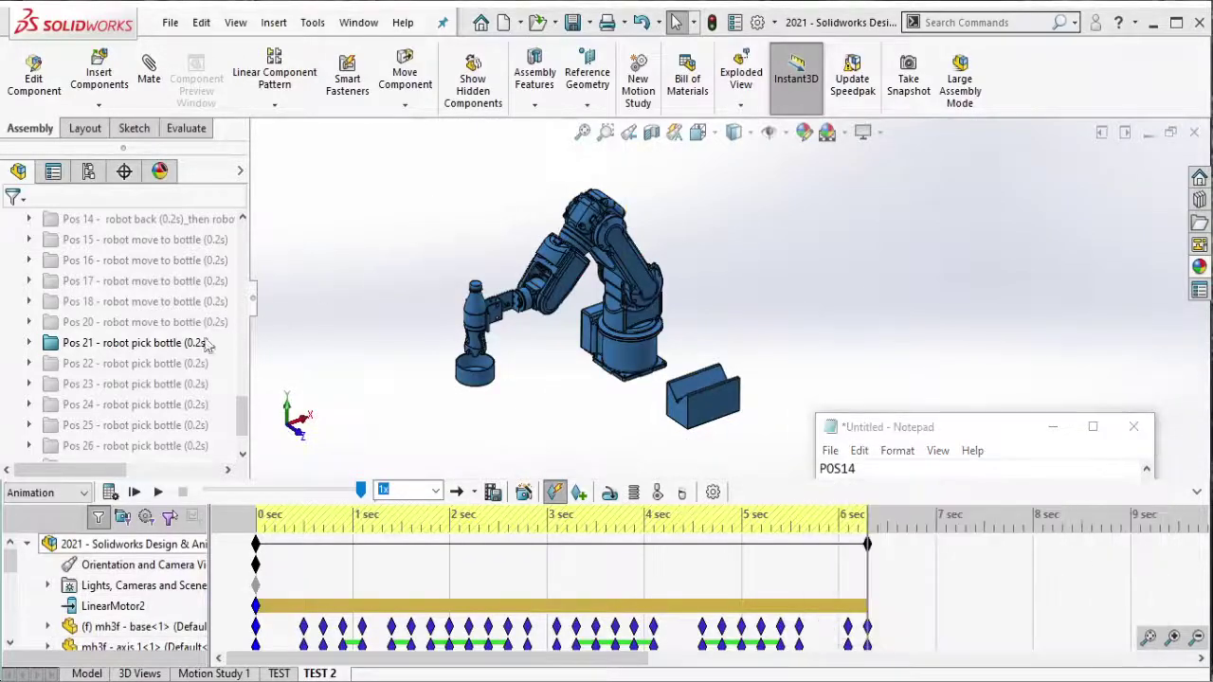
Step: Suppress Pos 21 and switch the robot to the Pos 22 bottle-lifting pose, selecting it for keying
{"action": "left_click", "coordinate": [178, 363]}
{"action": "left_click", "coordinate": [175, 343]}
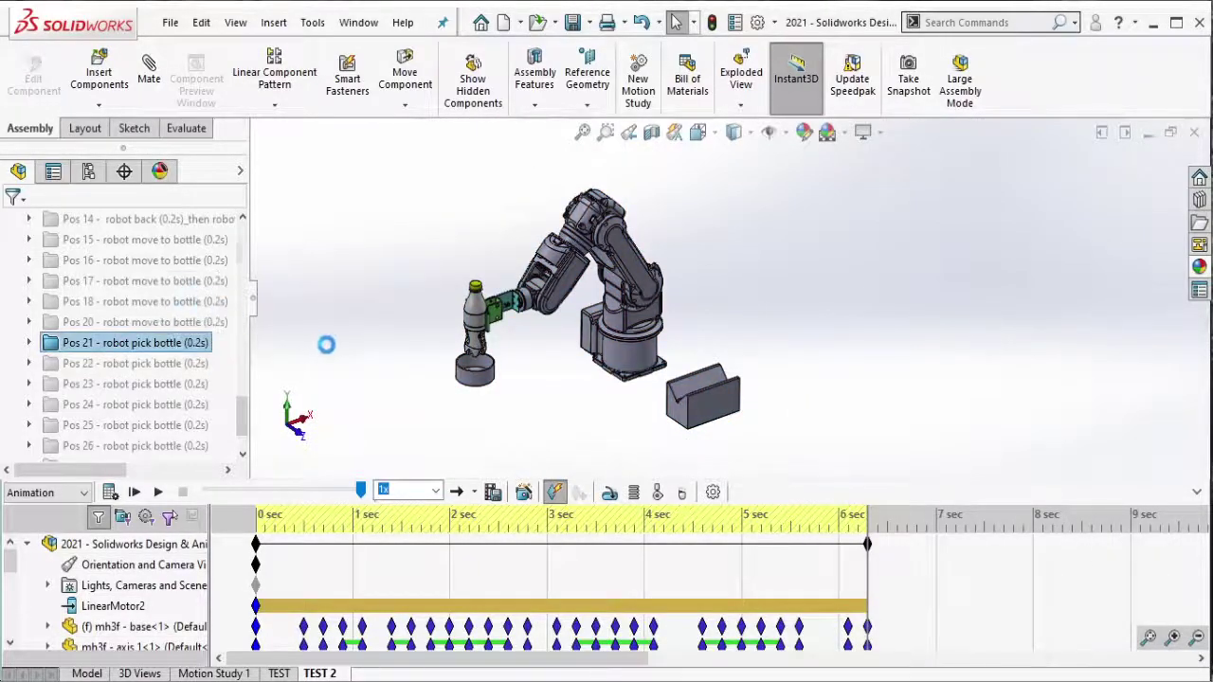
{"action": "left_click", "coordinate": [880, 543]}
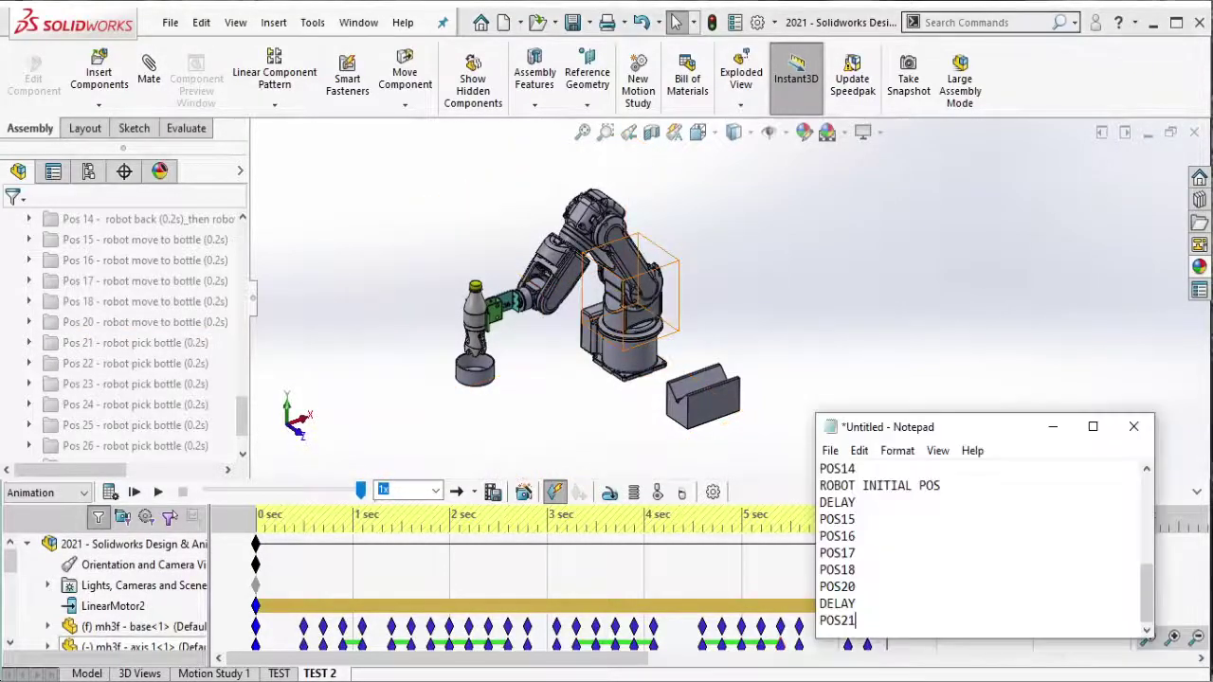
{"action": "left_click", "coordinate": [156, 328]}
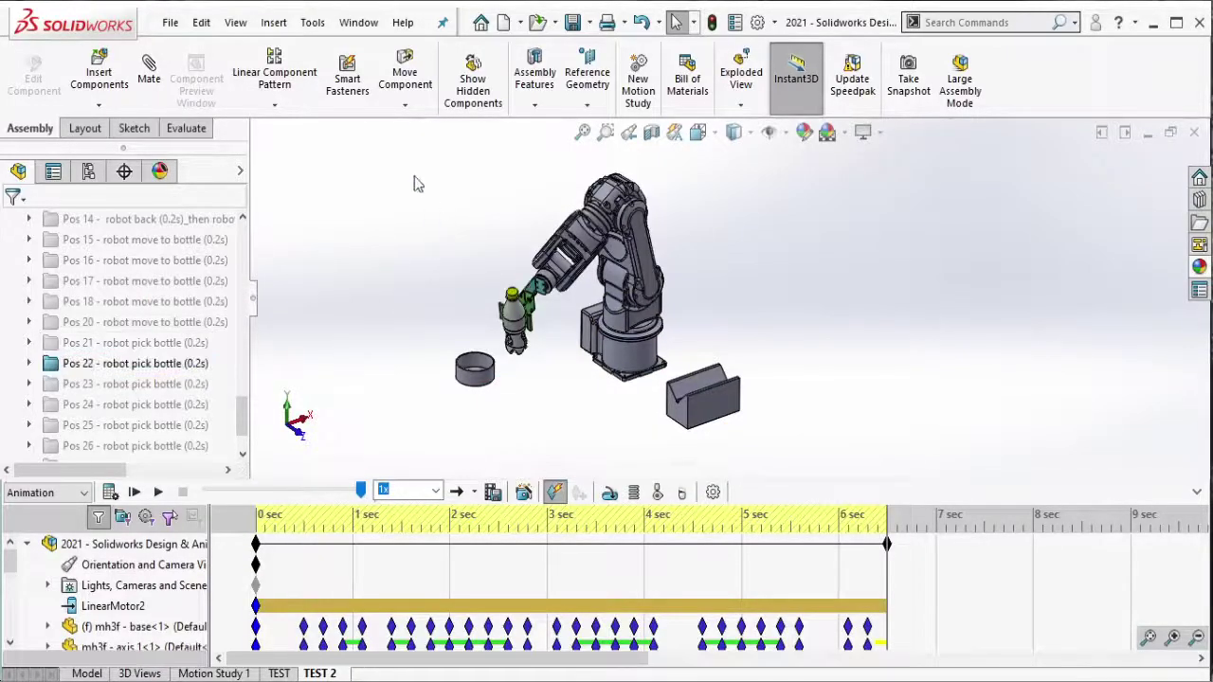
{"action": "left_click_drag", "start_coordinate": [334, 150], "coordinate": [843, 468]}
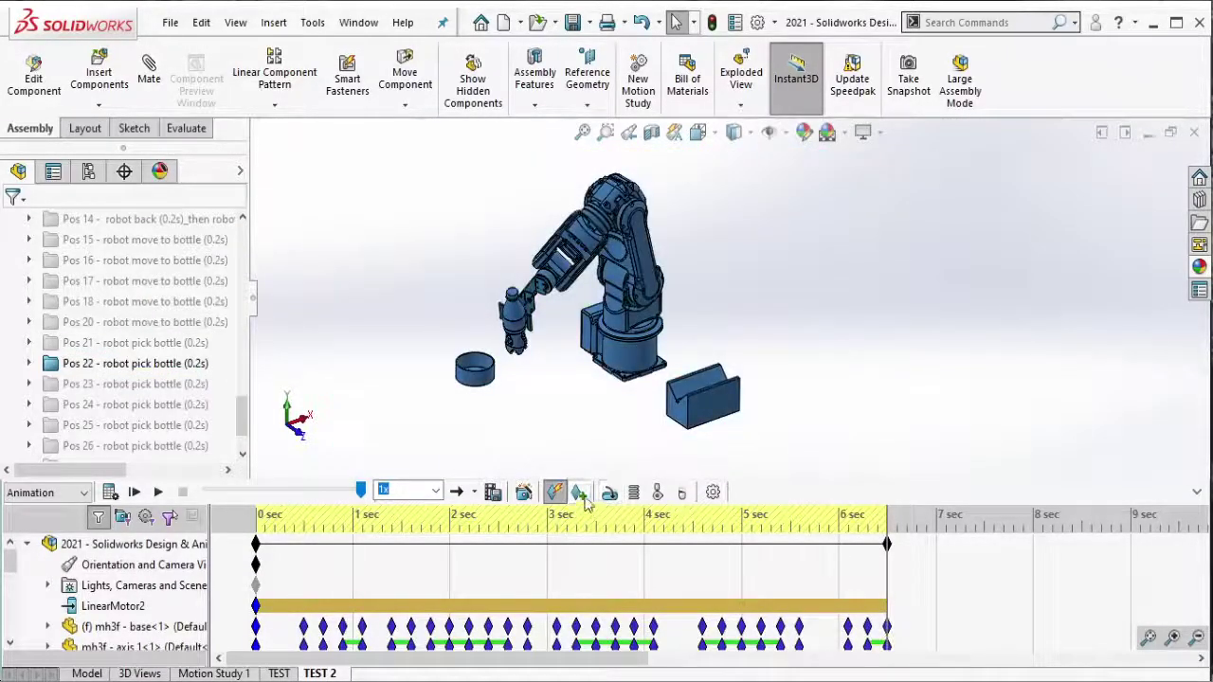
{"action": "key", "text": "alt+Tab"}
{"action": "key", "text": "Return"}
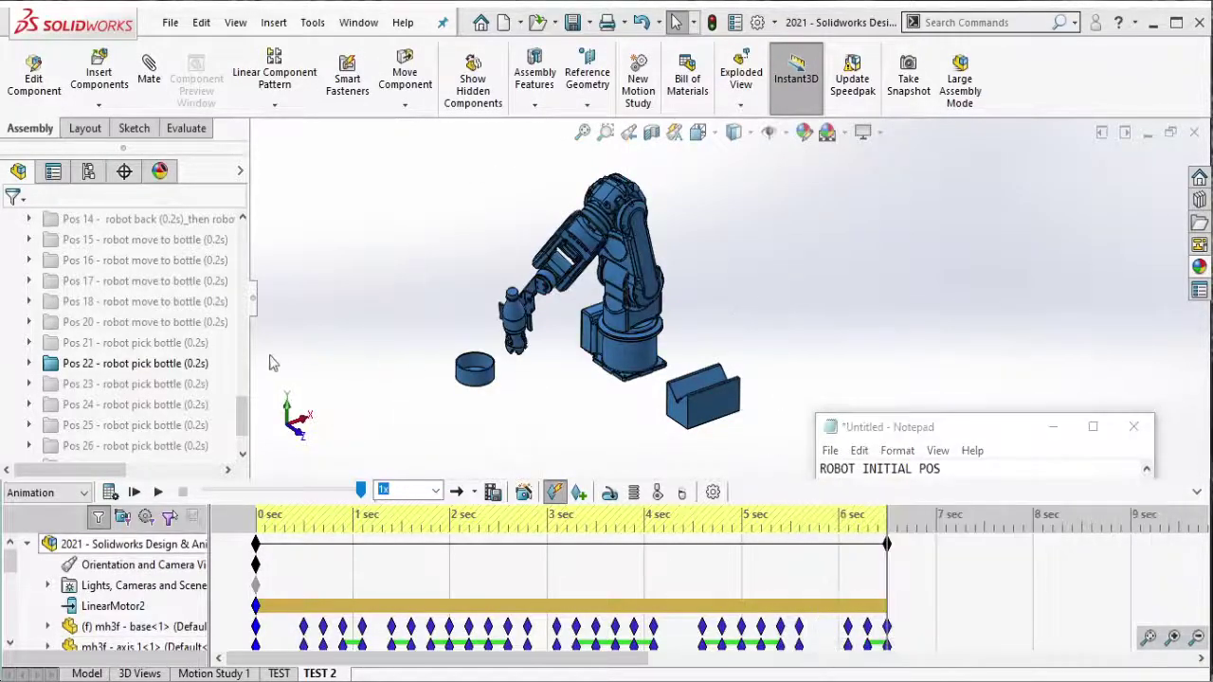
Step: Extend the study past 6 sec and record a key for the robot in the Pos 23 pose
{"action": "left_click", "coordinate": [180, 365]}
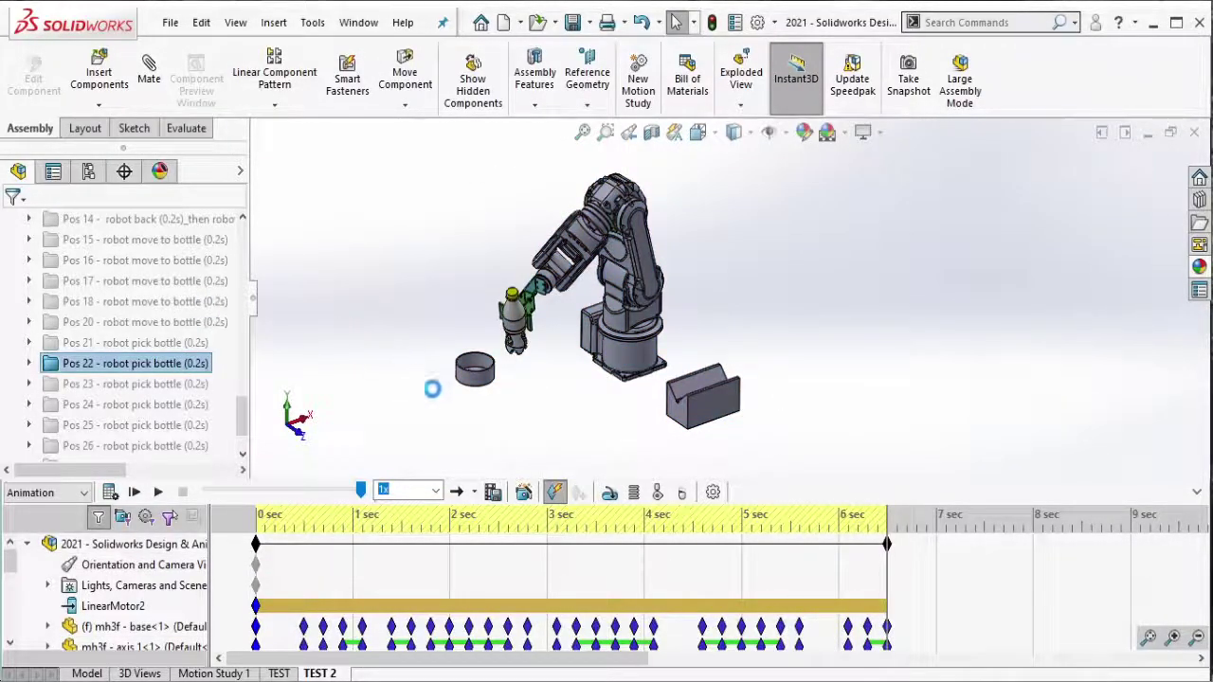
{"action": "left_click_drag", "start_coordinate": [887, 543], "coordinate": [912, 564]}
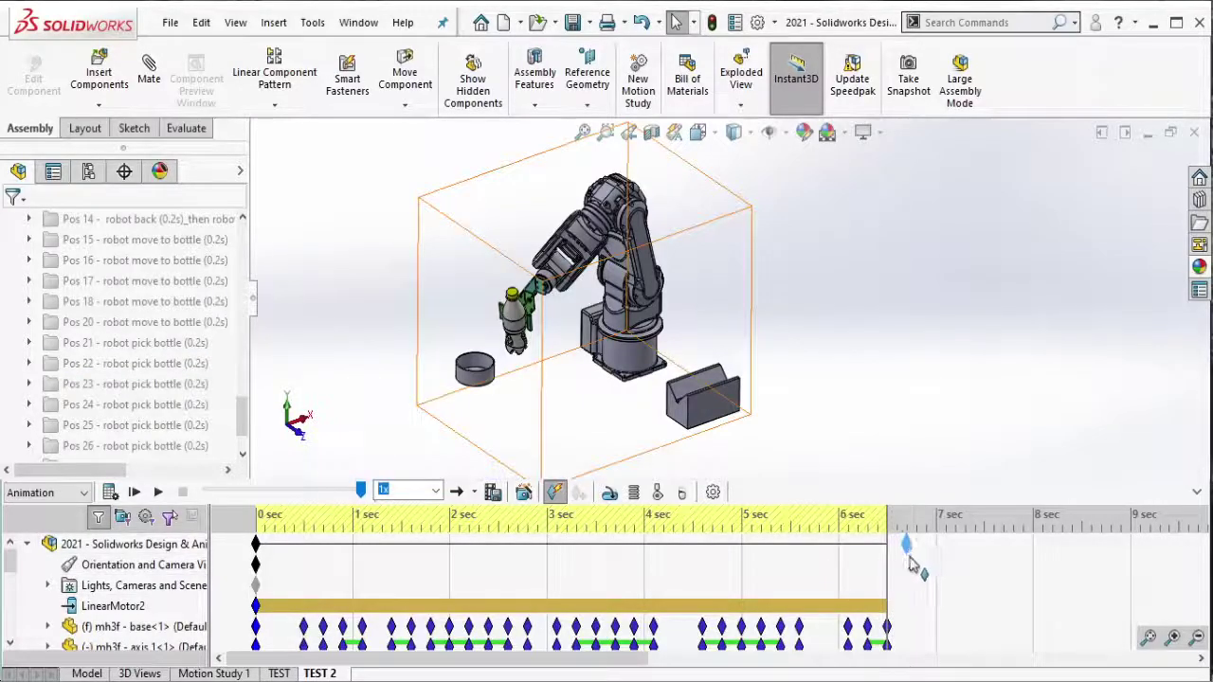
{"action": "key", "text": "alt+Tab"}
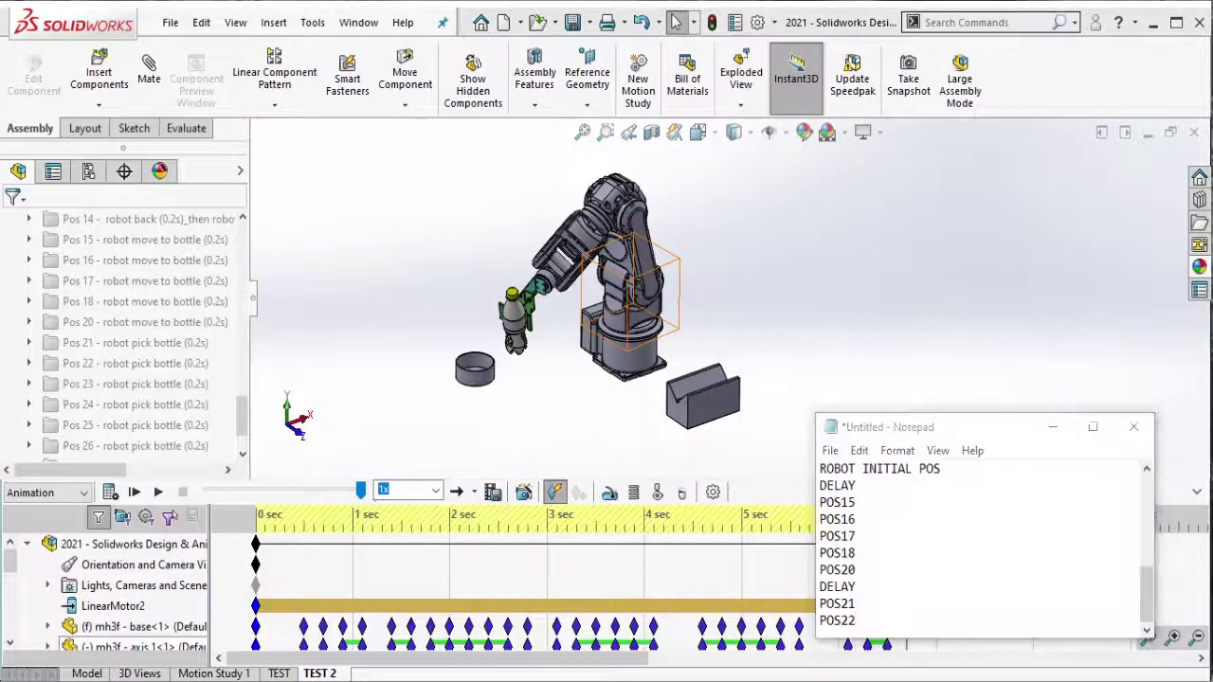
{"action": "key", "text": "alt+Tab"}
{"action": "left_click", "coordinate": [176, 384]}
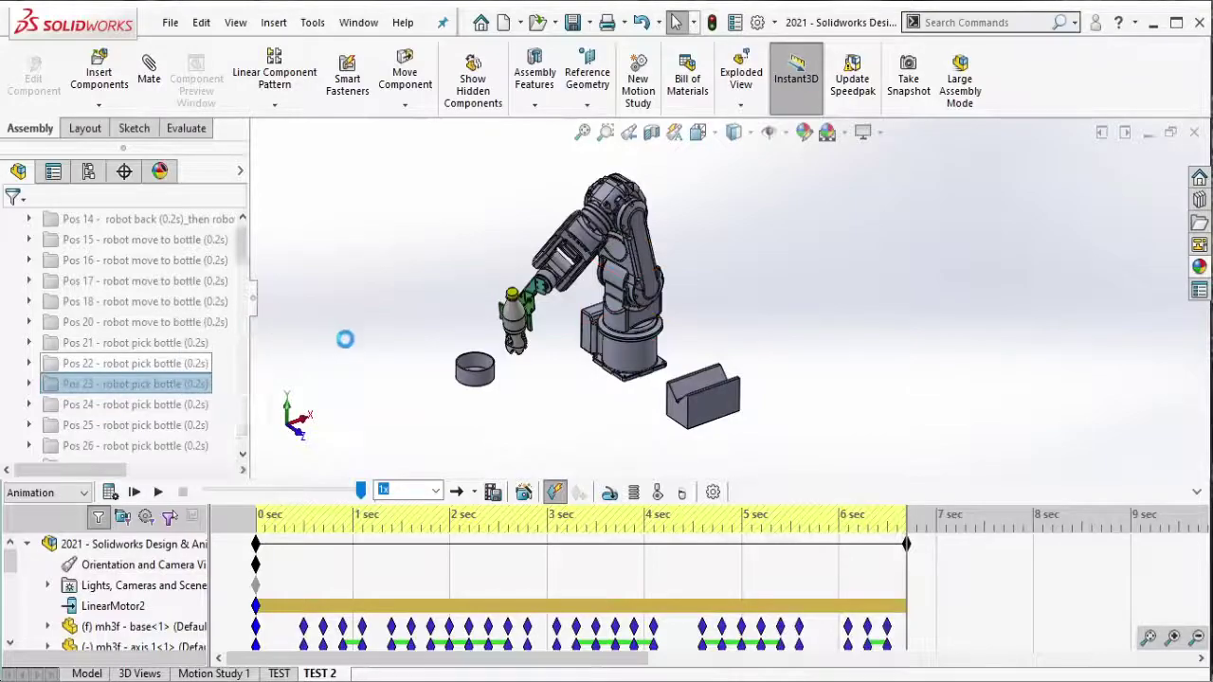
{"action": "left_click_drag", "start_coordinate": [364, 135], "coordinate": [848, 468]}
{"action": "left_click", "coordinate": [582, 493]}
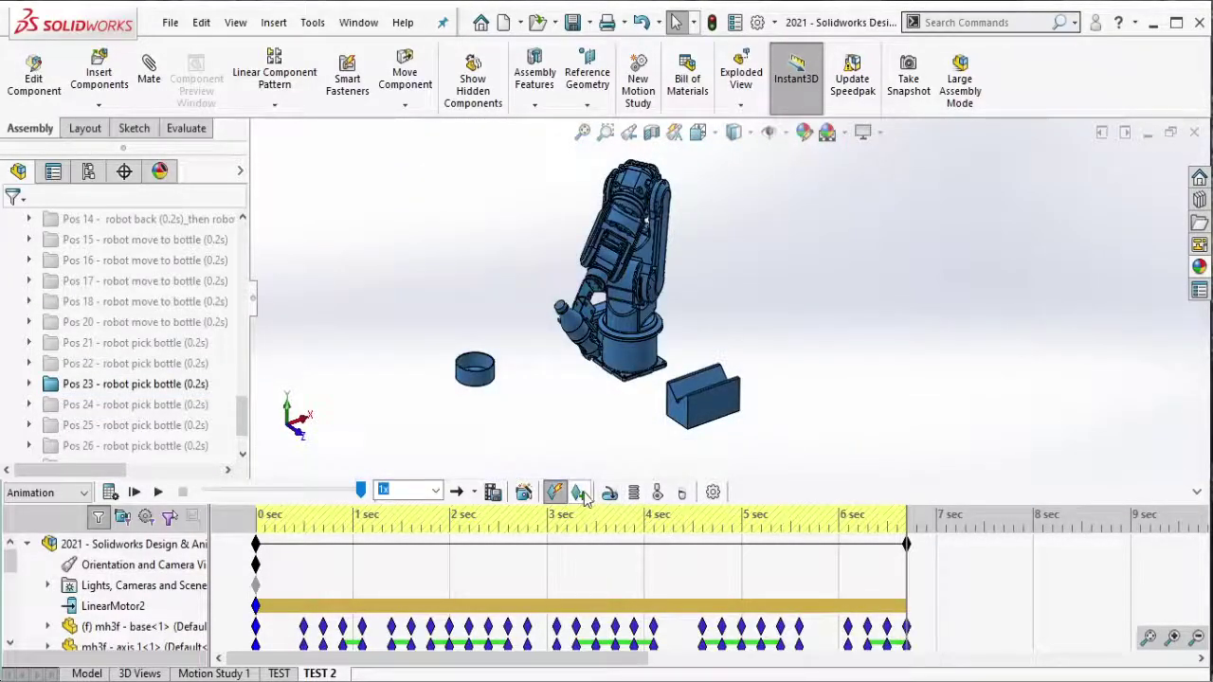
Step: Log Pos 23, extend the study toward 7 sec, and unsuppress Pos 24
{"action": "key", "text": "alt+Tab"}
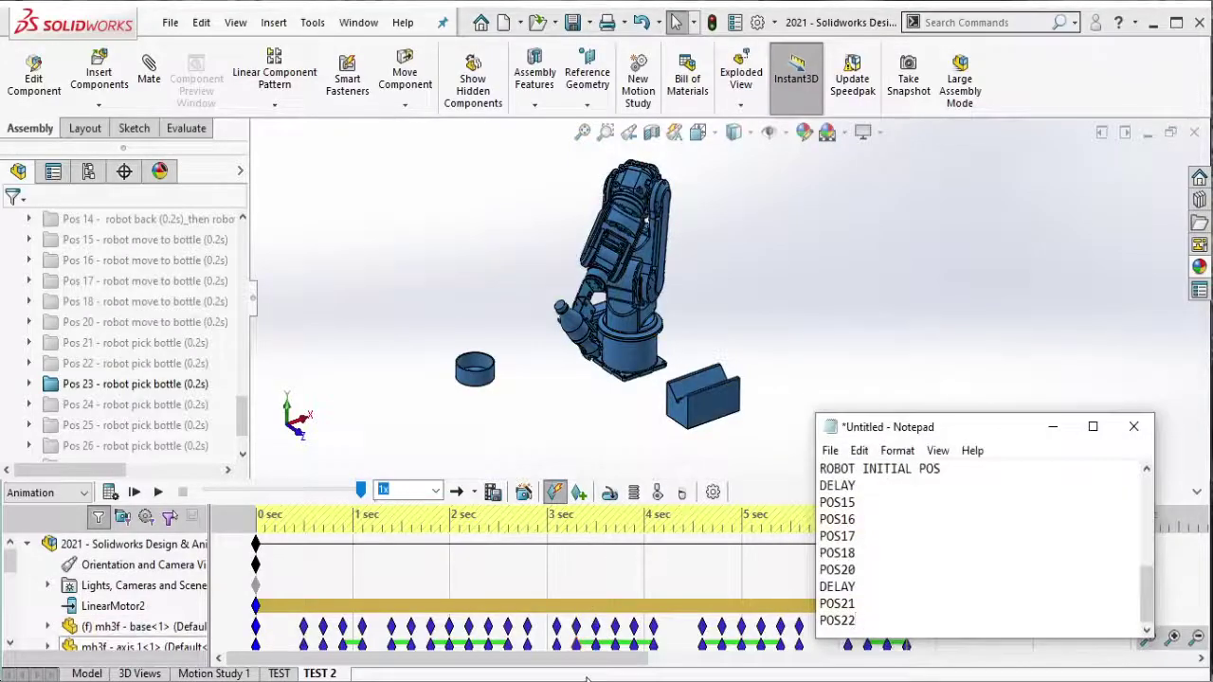
{"action": "key", "text": "Return"}
{"action": "type", "text": "POS23"}
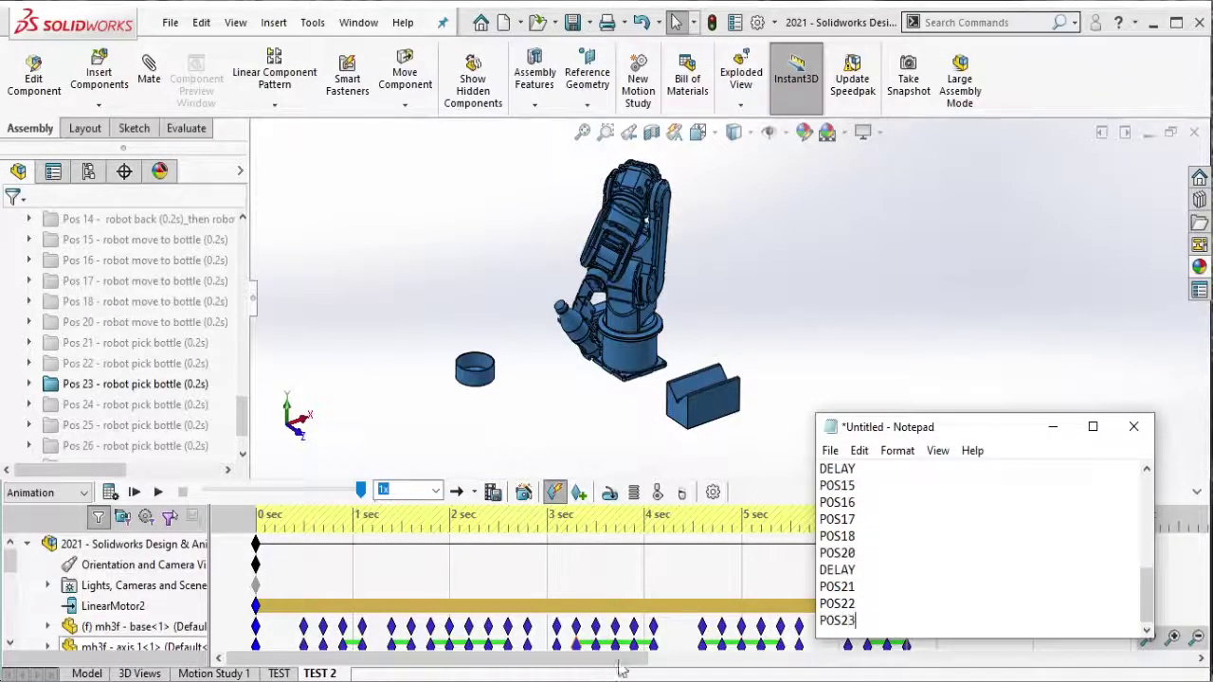
{"action": "left_click", "coordinate": [157, 384]}
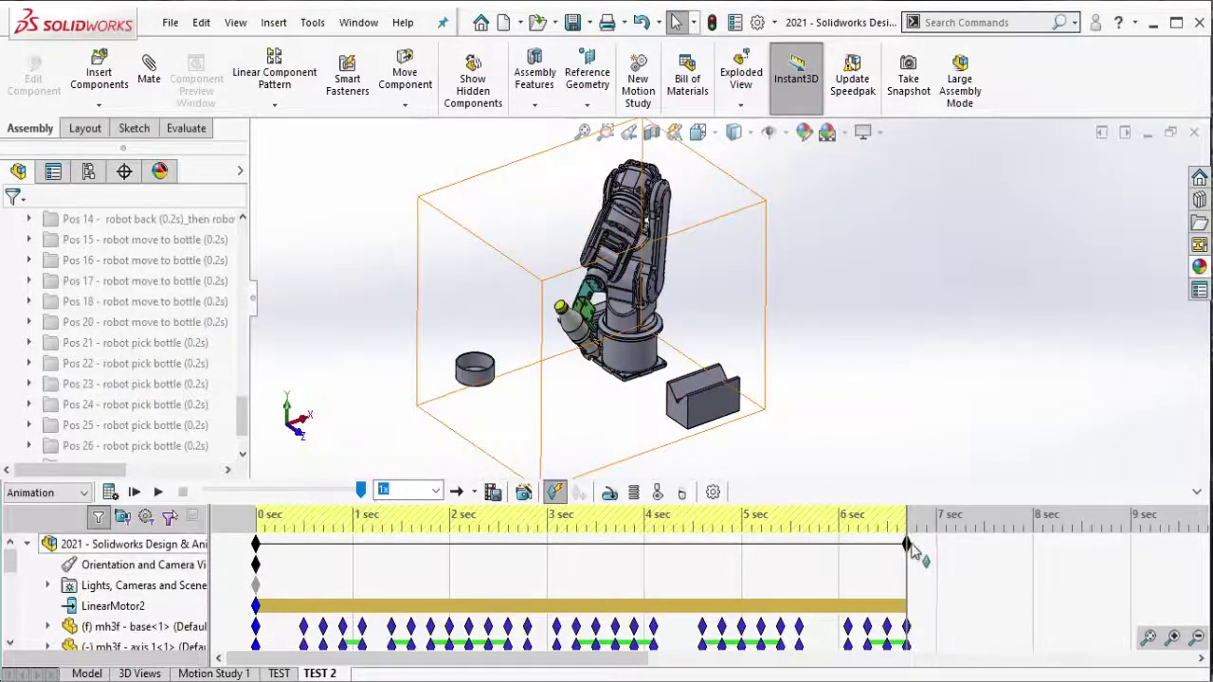
{"action": "left_click_drag", "start_coordinate": [912, 544], "coordinate": [932, 560]}
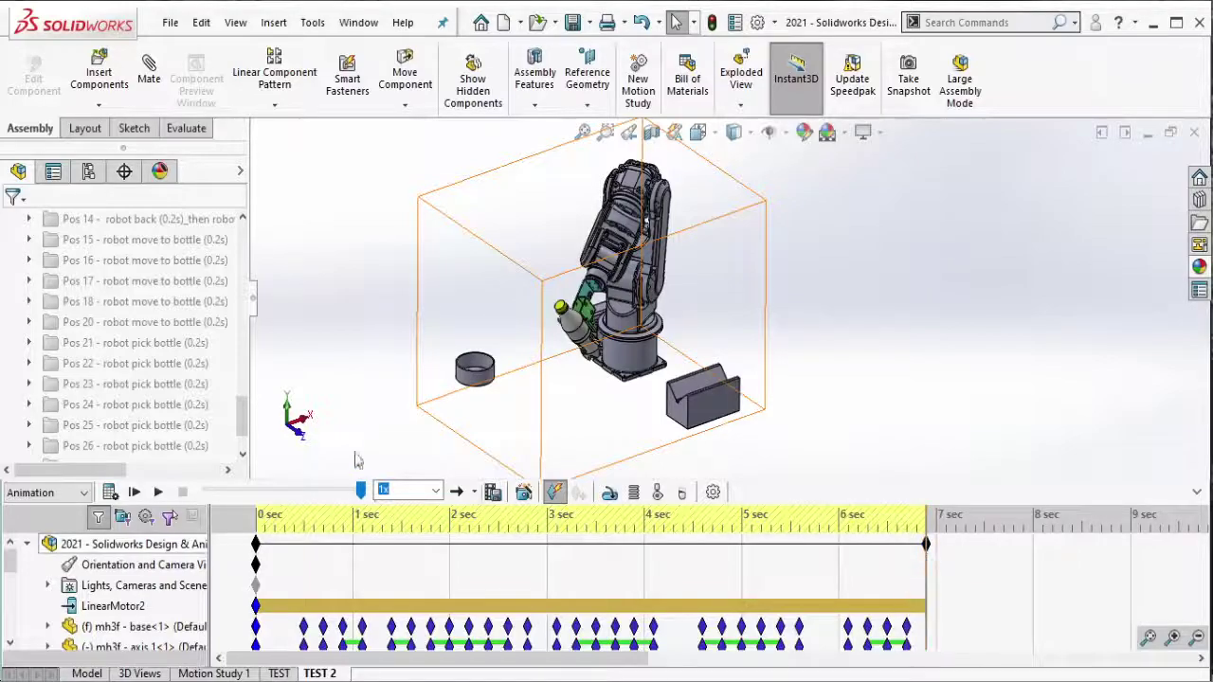
{"action": "left_click", "coordinate": [196, 405]}
{"action": "left_click", "coordinate": [208, 353]}
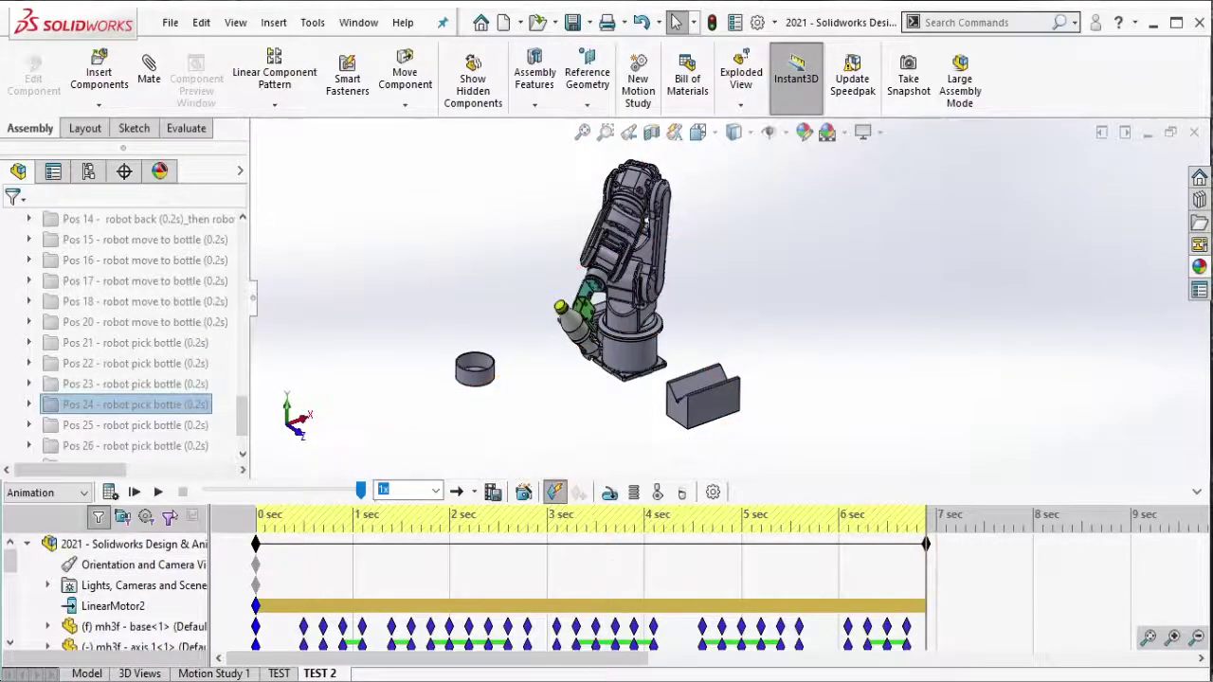
Step: Log POS24 in the notes, suppress Pos 24 again, and move the study end to 7 sec
{"action": "key", "text": "alt+Tab"}
{"action": "key", "text": "Return"}
{"action": "type", "text": "POS24"}
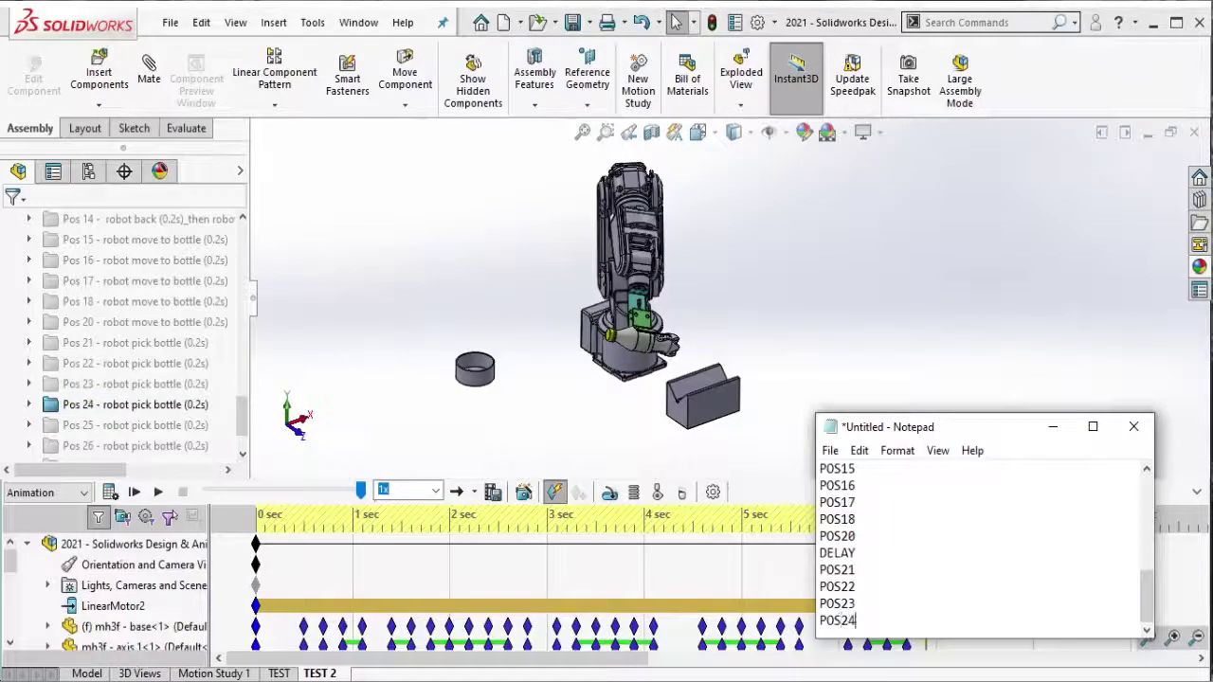
{"action": "left_click", "coordinate": [1053, 426]}
{"action": "left_click", "coordinate": [186, 405]}
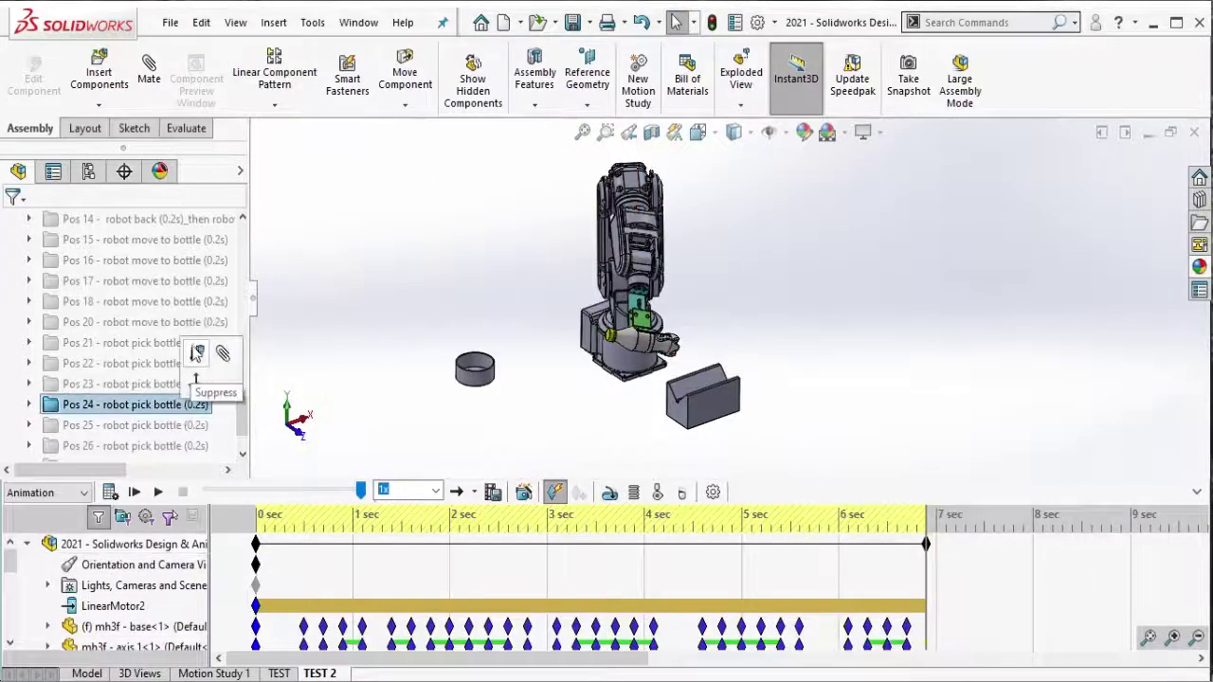
{"action": "left_click", "coordinate": [196, 354]}
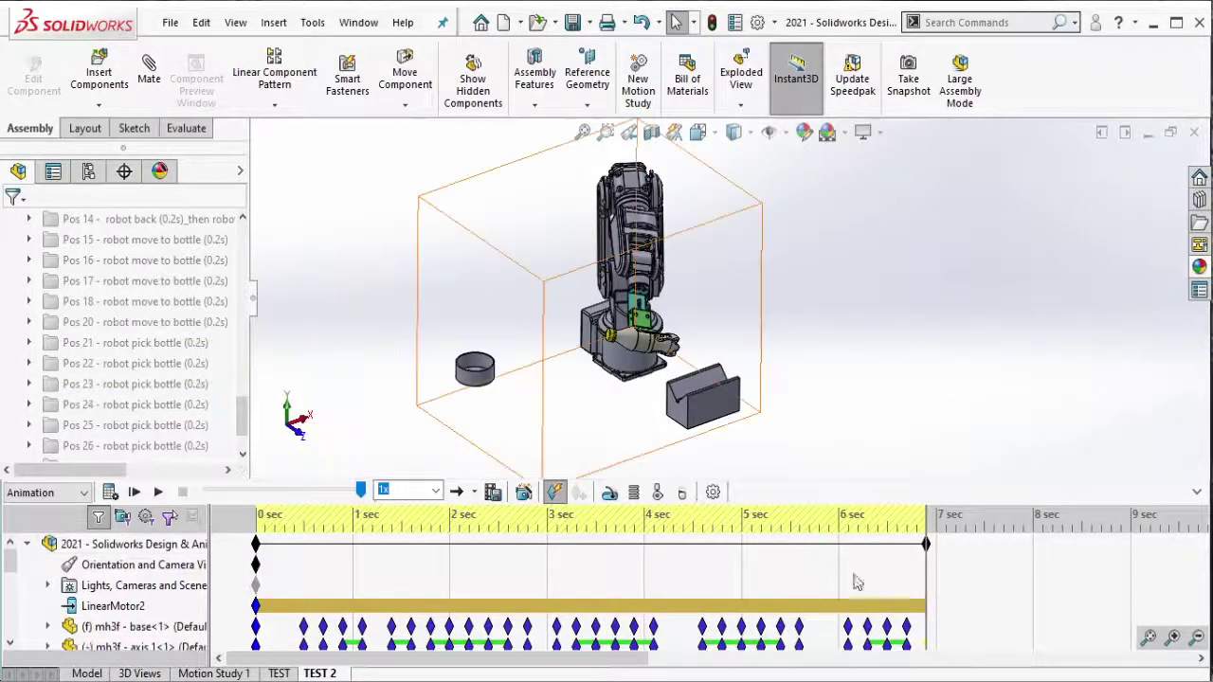
{"action": "left_click_drag", "start_coordinate": [927, 543], "coordinate": [955, 564]}
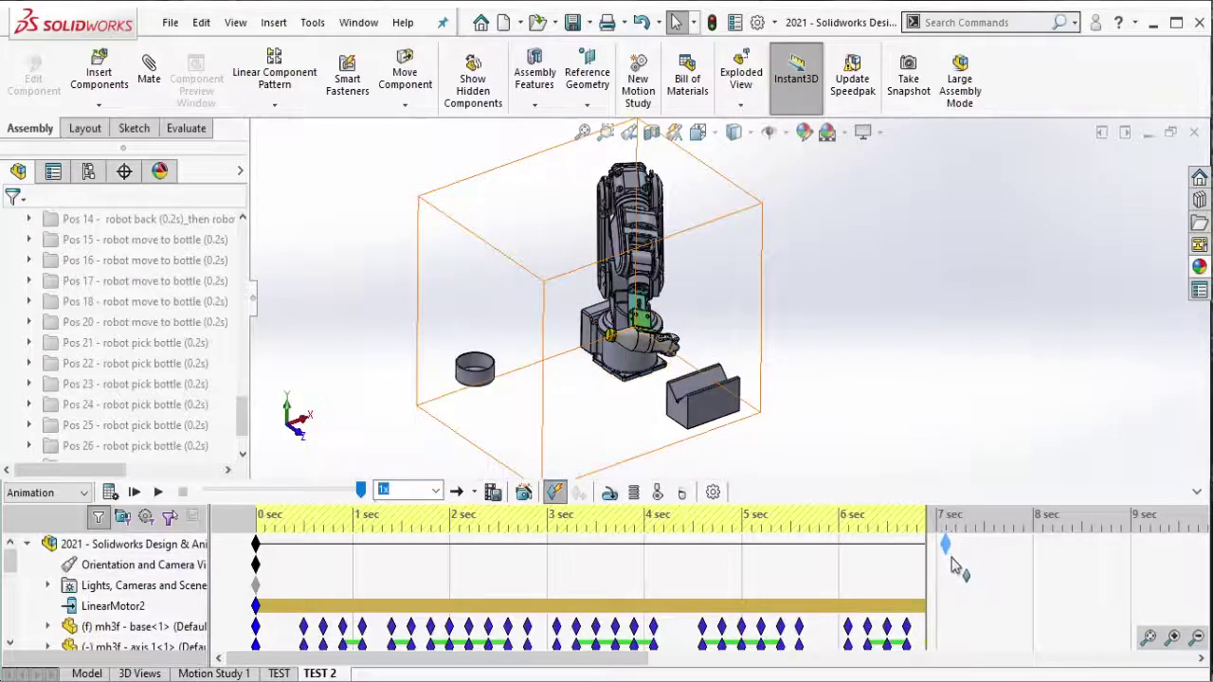
Step: Unsuppress Pos 25 for the bottle-picking pose and log POS25 in the notes
{"action": "left_click", "coordinate": [134, 426]}
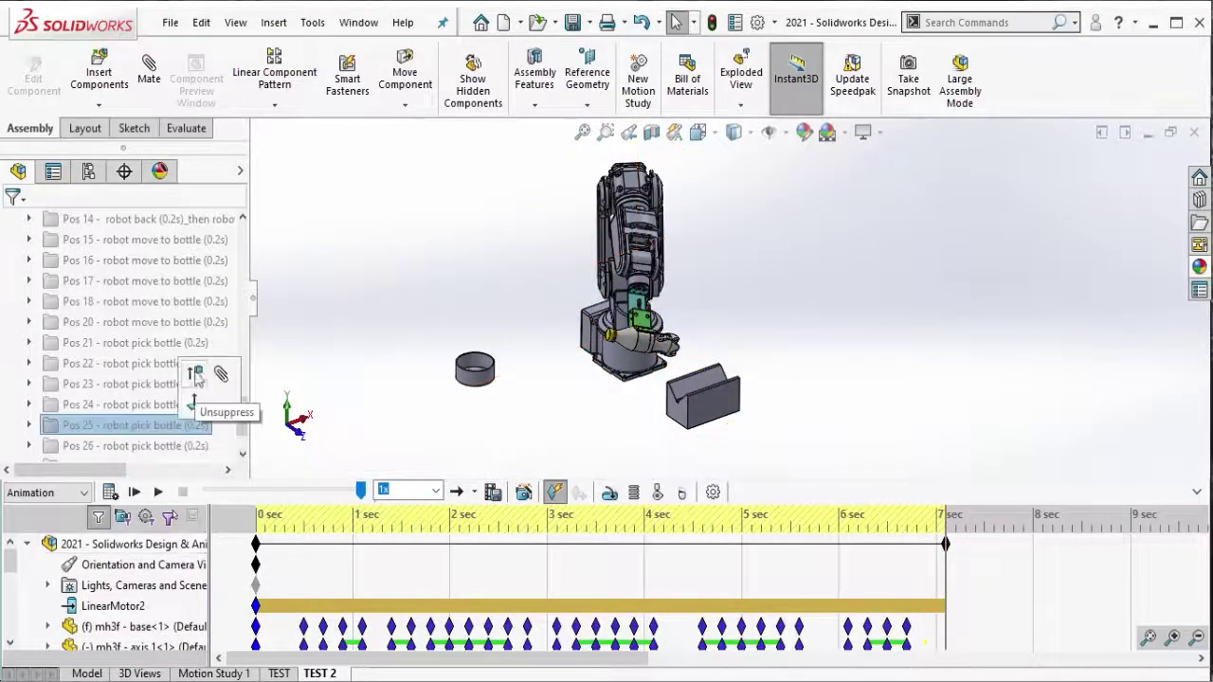
{"action": "left_click", "coordinate": [195, 364]}
{"action": "key", "text": "alt+Tab"}
{"action": "key", "text": "Return"}
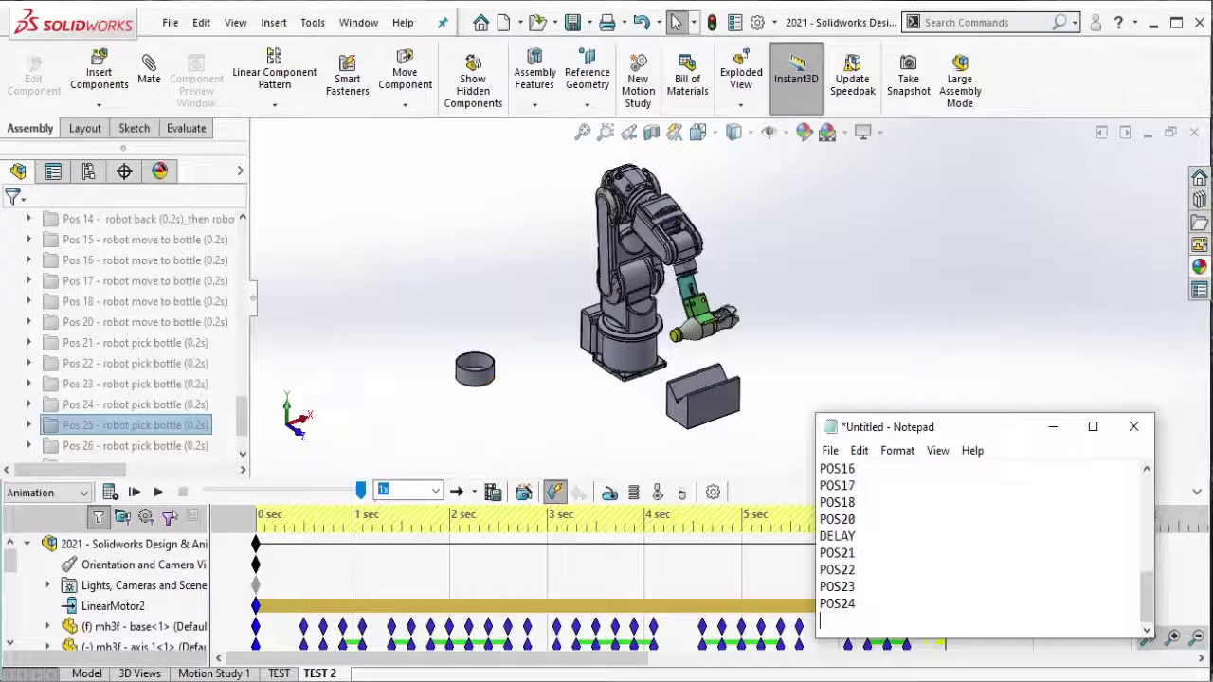
{"action": "type", "text": "POS25"}
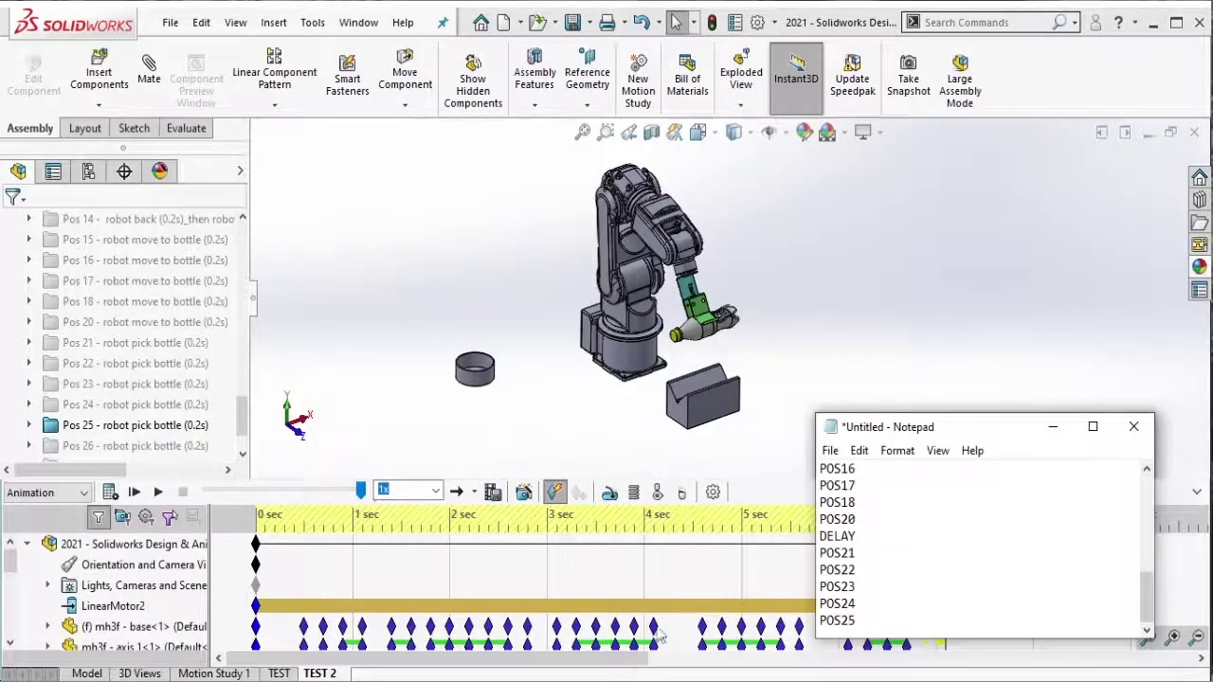
{"action": "key", "text": "alt+Tab"}
{"action": "left_click", "coordinate": [134, 426]}
{"action": "left_click", "coordinate": [195, 364]}
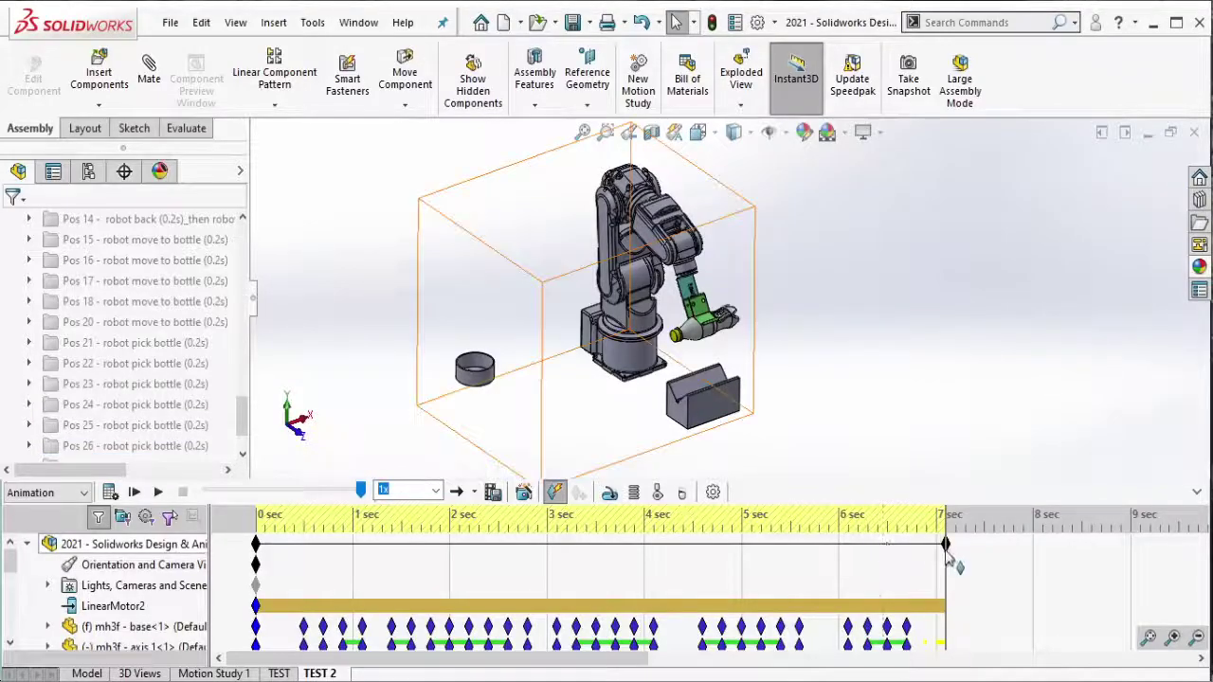
{"action": "scroll", "coordinate": [922, 582], "scroll_direction": "down", "scroll_amount": 2}
{"action": "scroll", "coordinate": [921, 582], "scroll_direction": "down", "scroll_amount": 2}
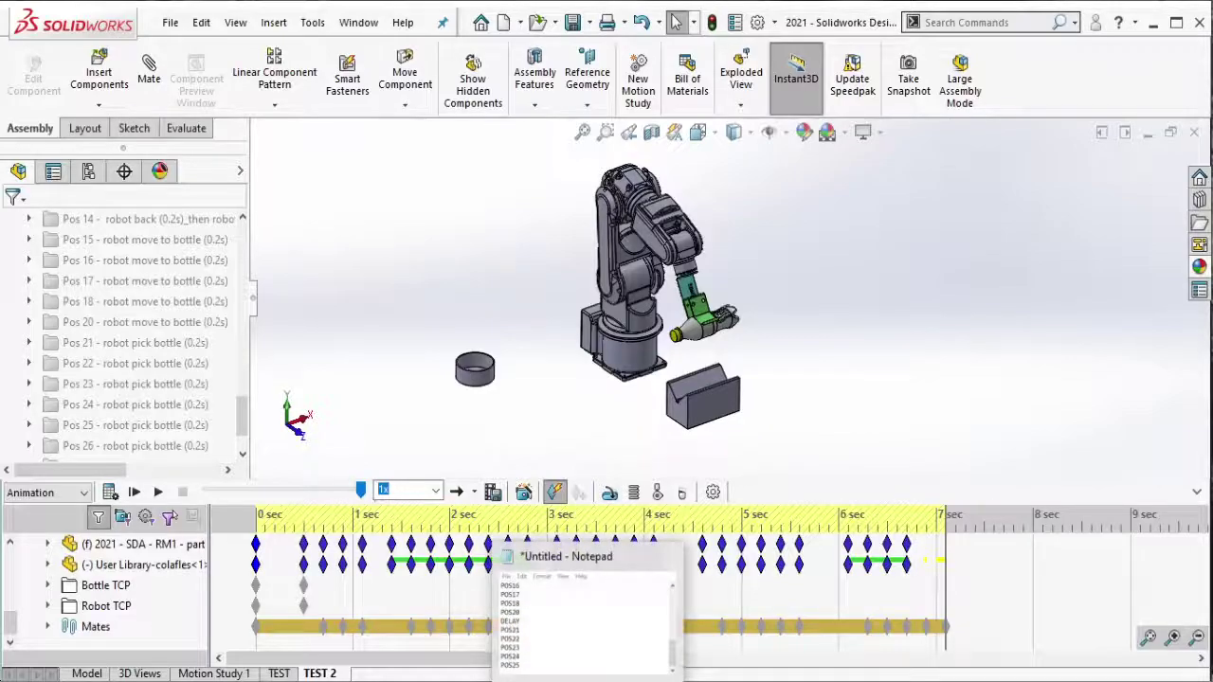
Step: Remove the POS24 and POS25 lines from the notes and delete the timeline's final keys
{"action": "left_click", "coordinate": [585, 612]}
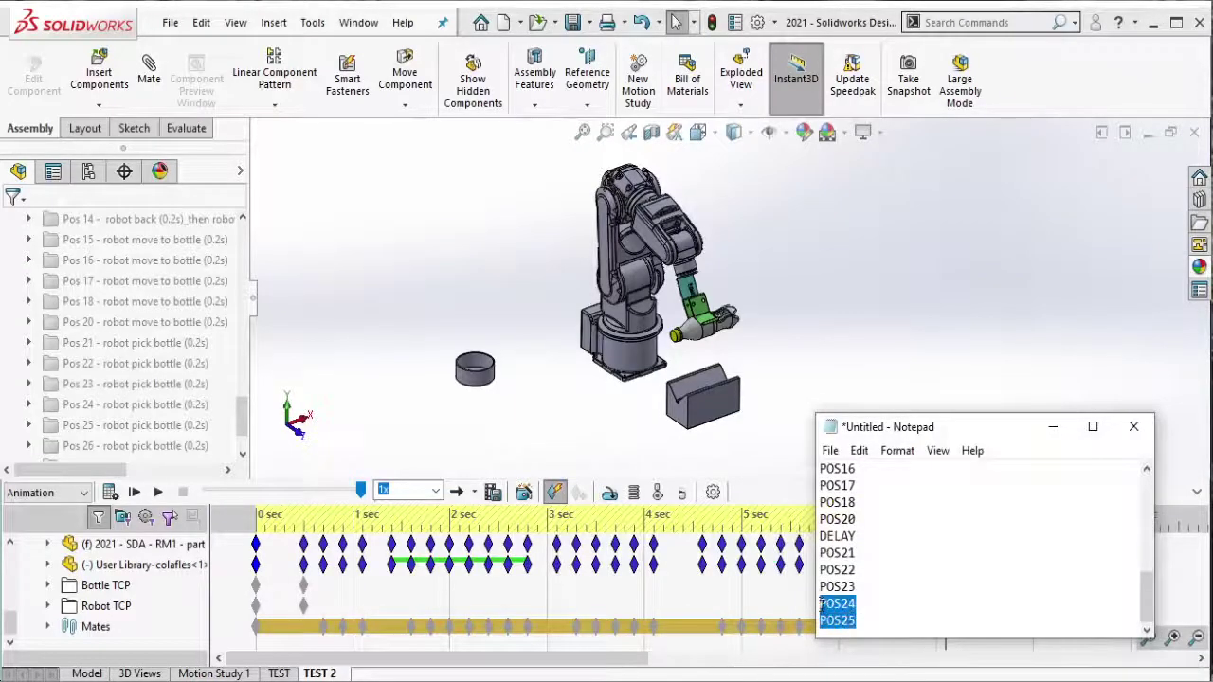
{"action": "key", "text": "Delete"}
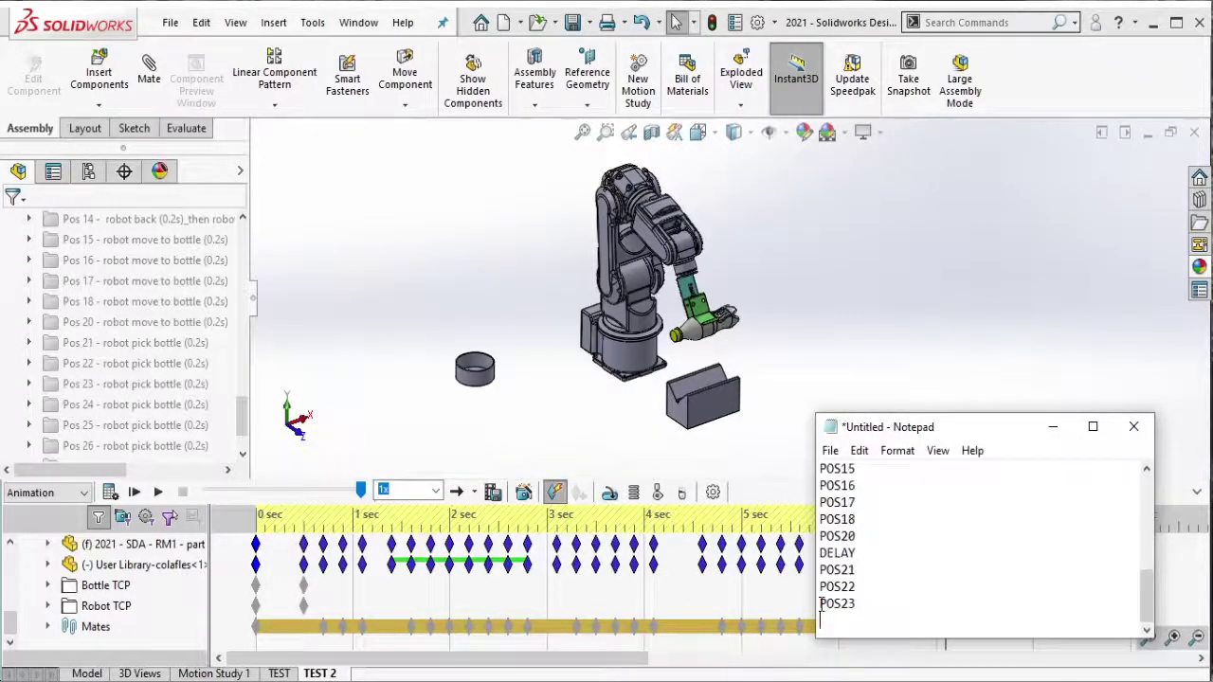
{"action": "left_click", "coordinate": [899, 388]}
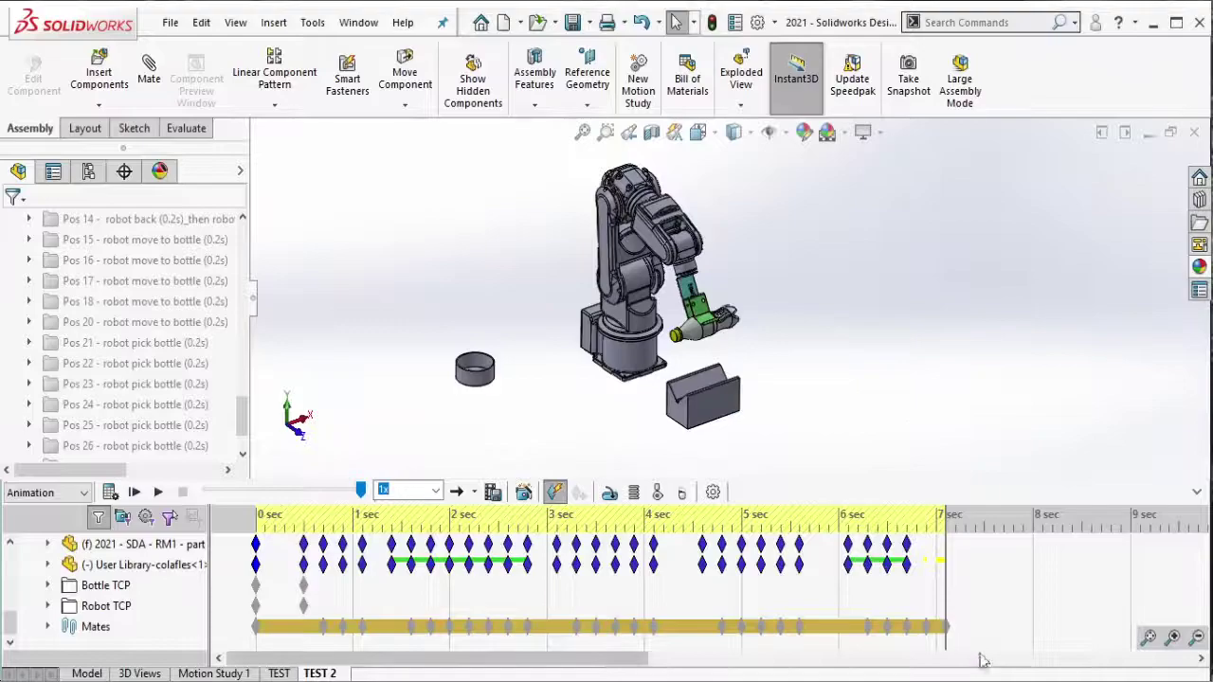
{"action": "right_click", "coordinate": [933, 628]}
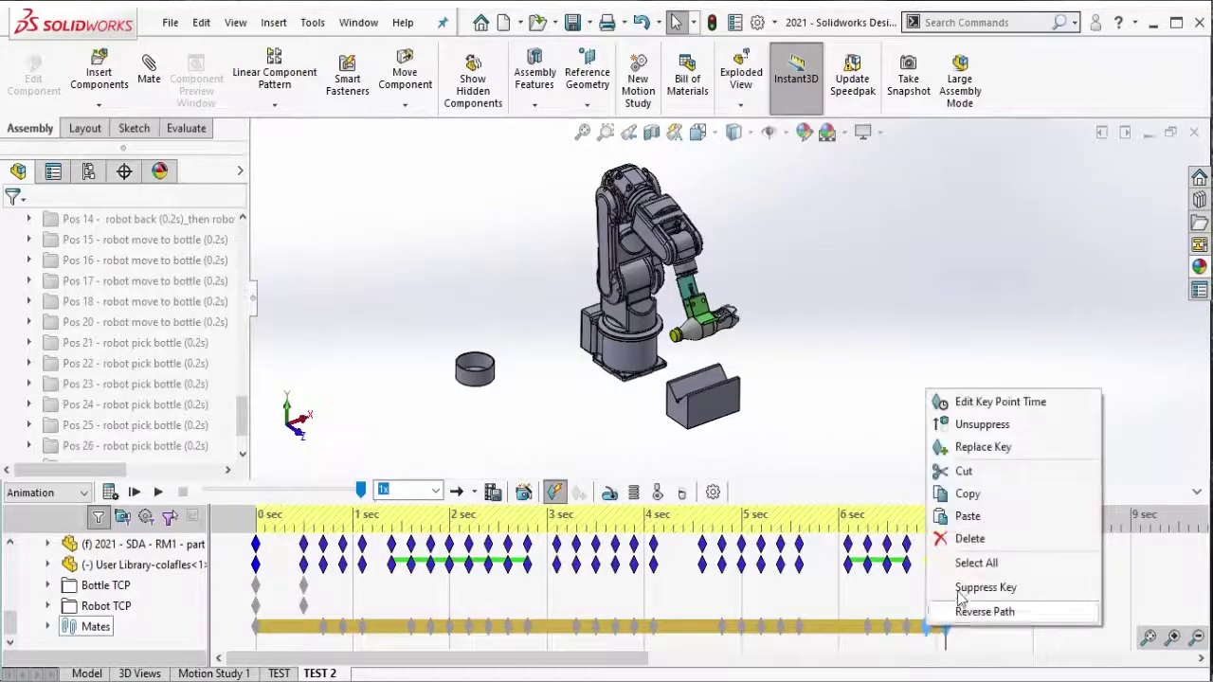
{"action": "left_click", "coordinate": [968, 540]}
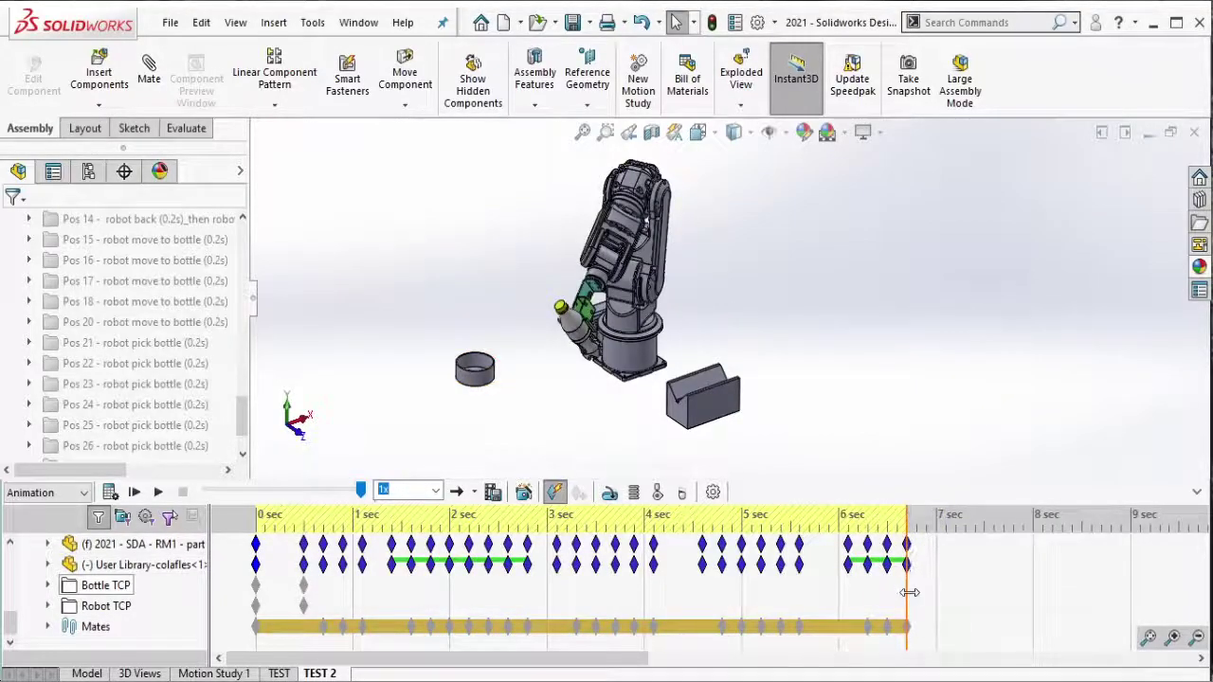
{"action": "scroll", "coordinate": [910, 592], "scroll_direction": "up", "scroll_amount": 3}
Step: Move the top row's end key to about 7 sec and select the whole robot
{"action": "key", "text": "alt+Tab"}
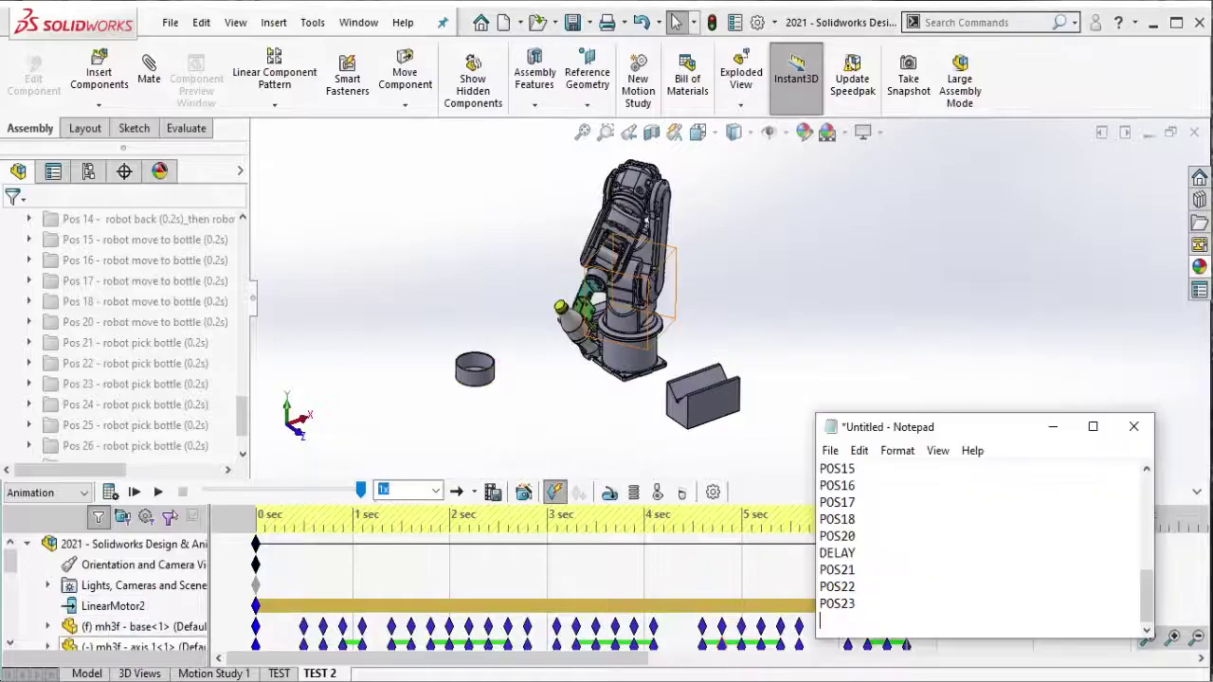
{"action": "key", "text": "alt+Tab"}
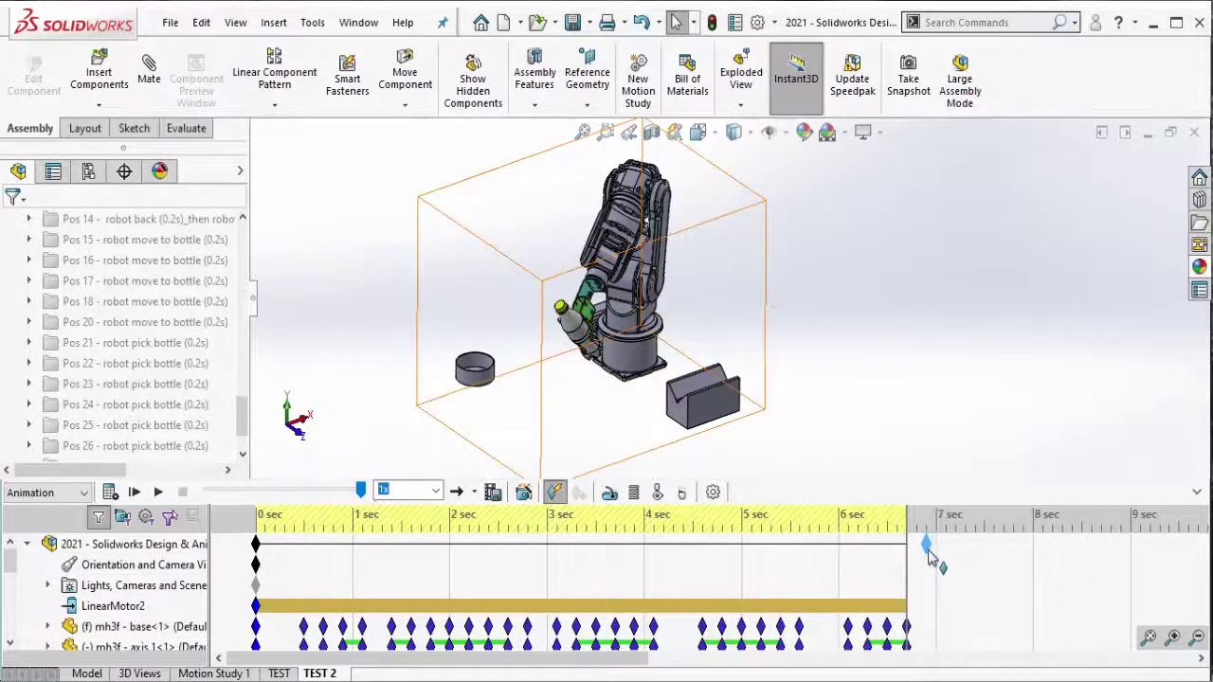
{"action": "left_click_drag", "start_coordinate": [929, 566], "coordinate": [927, 561]}
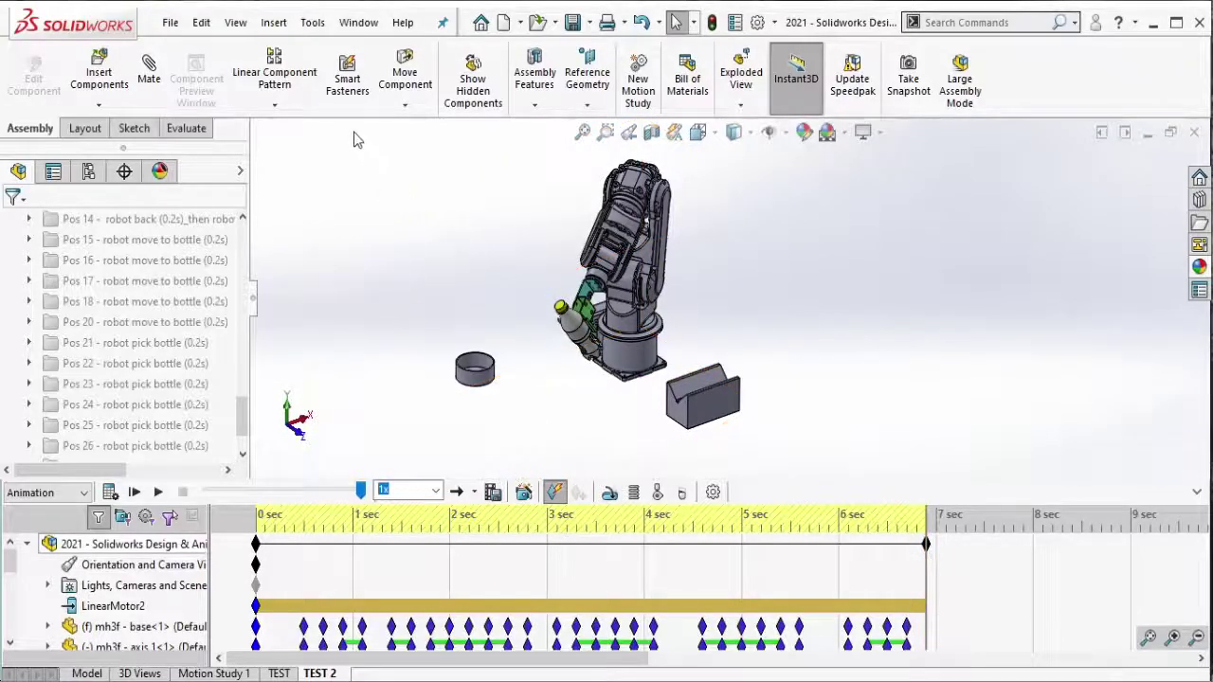
{"action": "left_click_drag", "start_coordinate": [352, 139], "coordinate": [824, 450]}
Step: Record a key for the whole robot at 7 sec
{"action": "left_click", "coordinate": [580, 493]}
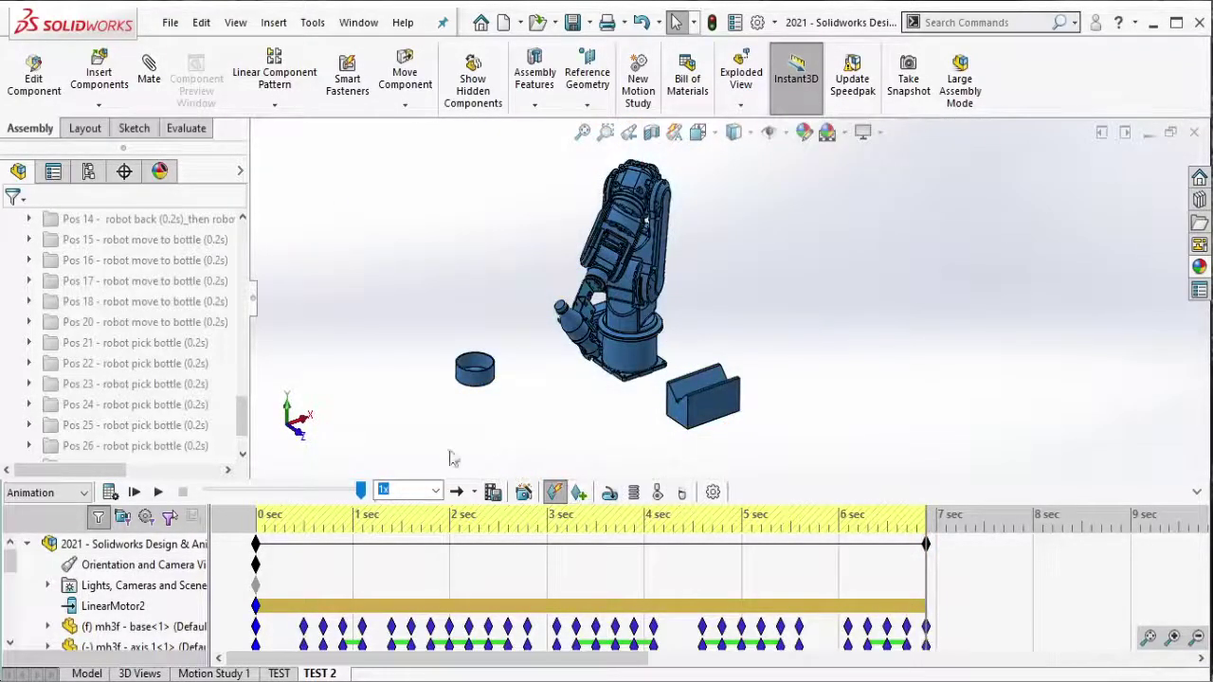
{"action": "scroll", "coordinate": [607, 597], "scroll_direction": "down", "scroll_amount": 3}
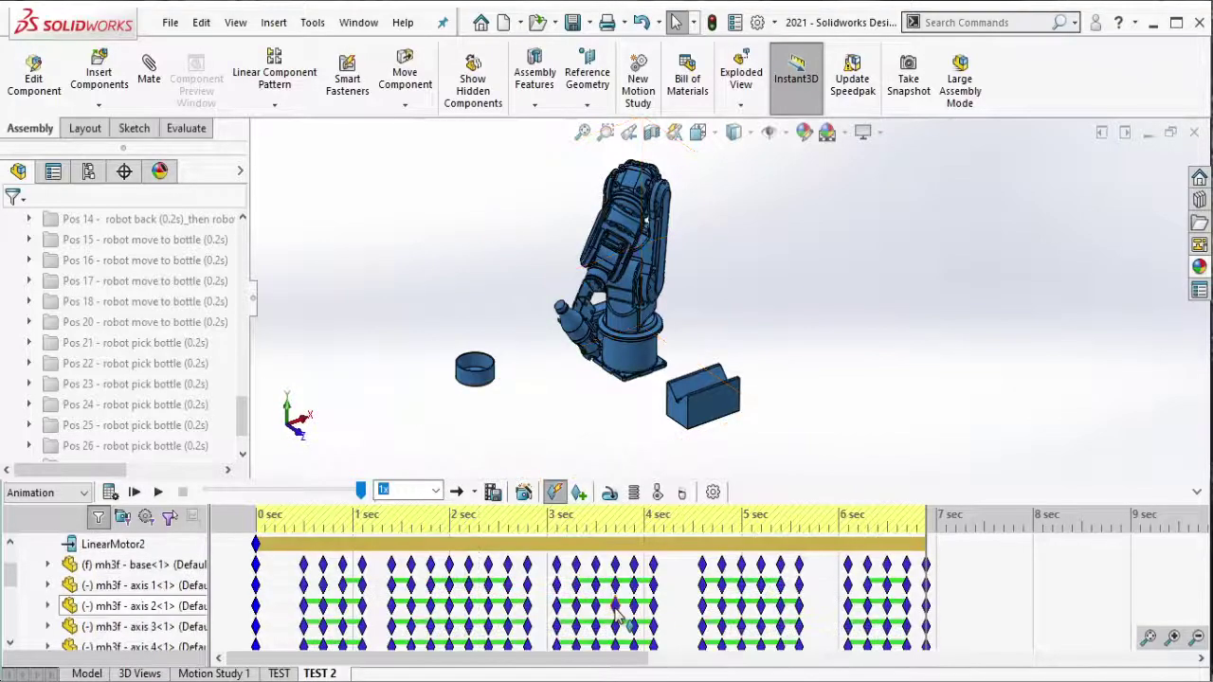
{"action": "scroll", "coordinate": [617, 603], "scroll_direction": "down", "scroll_amount": 3}
{"action": "scroll", "coordinate": [612, 604], "scroll_direction": "up", "scroll_amount": 6}
Step: Apply the Pos 24 pick-bottle pose to the robot and log POS24 in the notes
{"action": "left_click", "coordinate": [156, 405]}
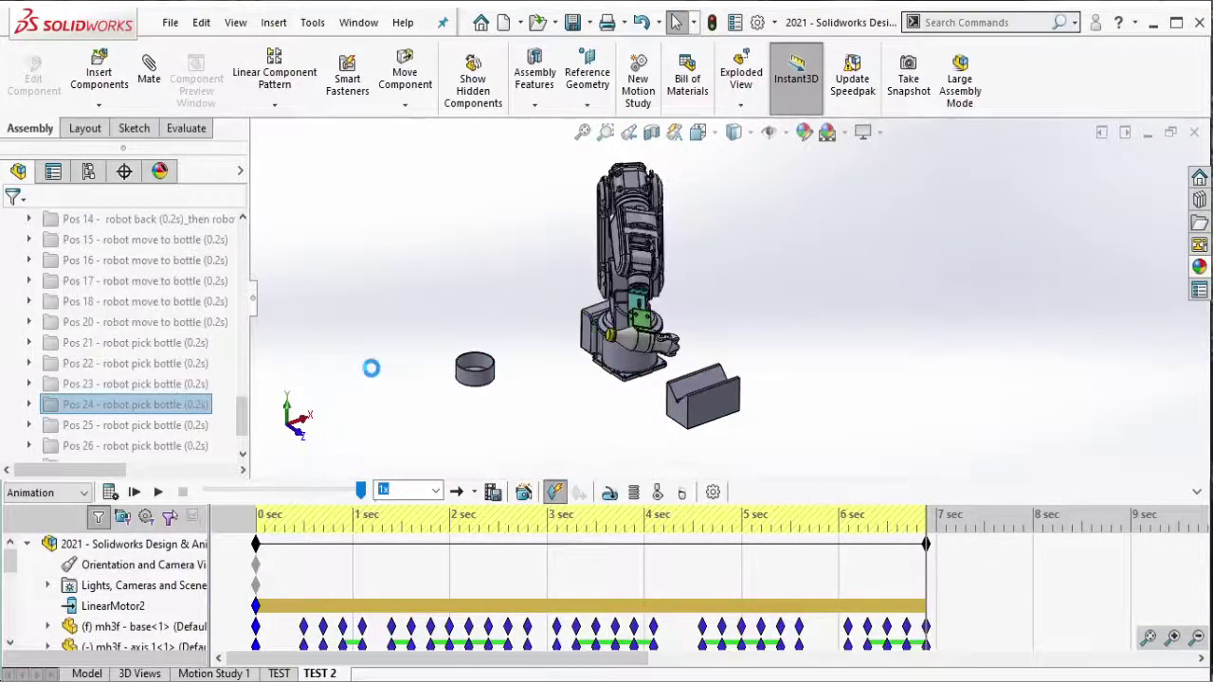
{"action": "scroll", "coordinate": [768, 562], "scroll_direction": "down", "scroll_amount": 3}
{"action": "scroll", "coordinate": [767, 562], "scroll_direction": "up", "scroll_amount": 3}
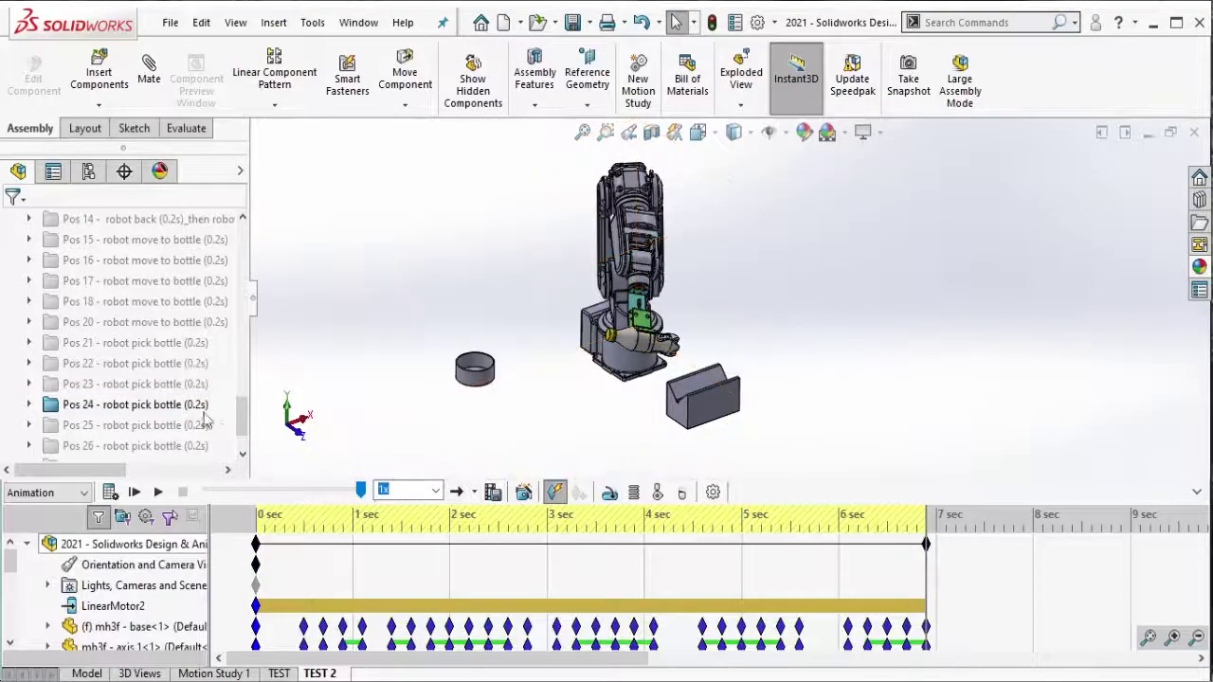
{"action": "left_click", "coordinate": [132, 405]}
{"action": "key", "text": "alt+Tab"}
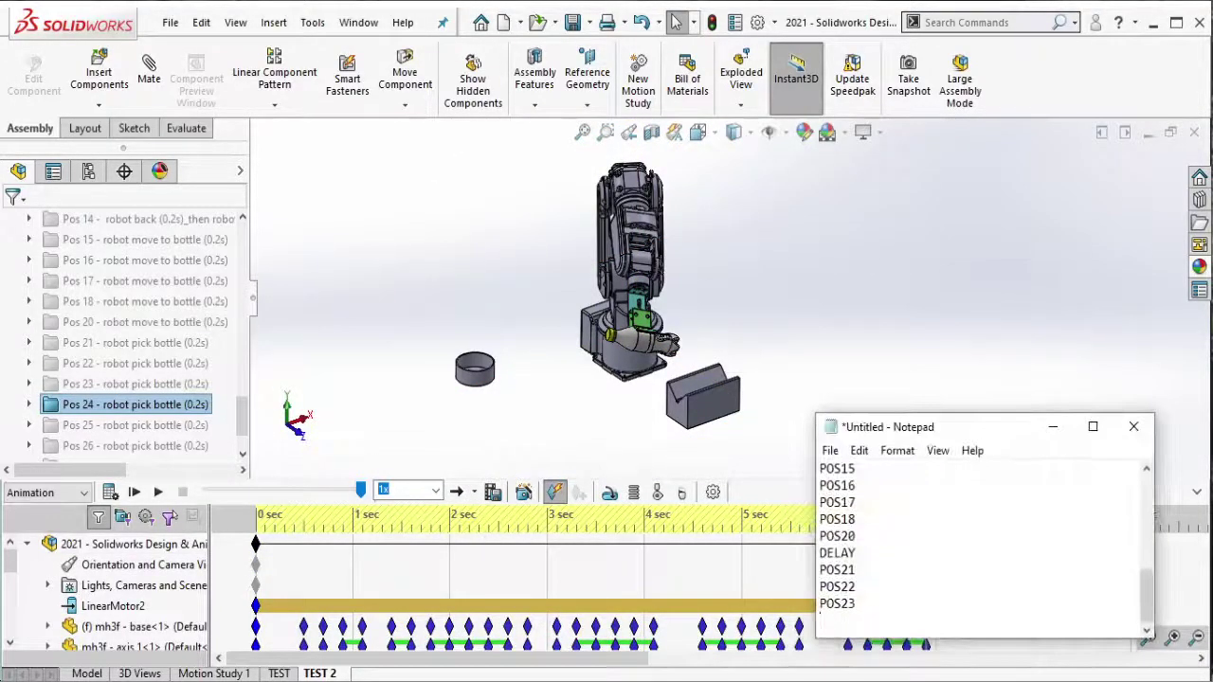
{"action": "type", "text": "POS24"}
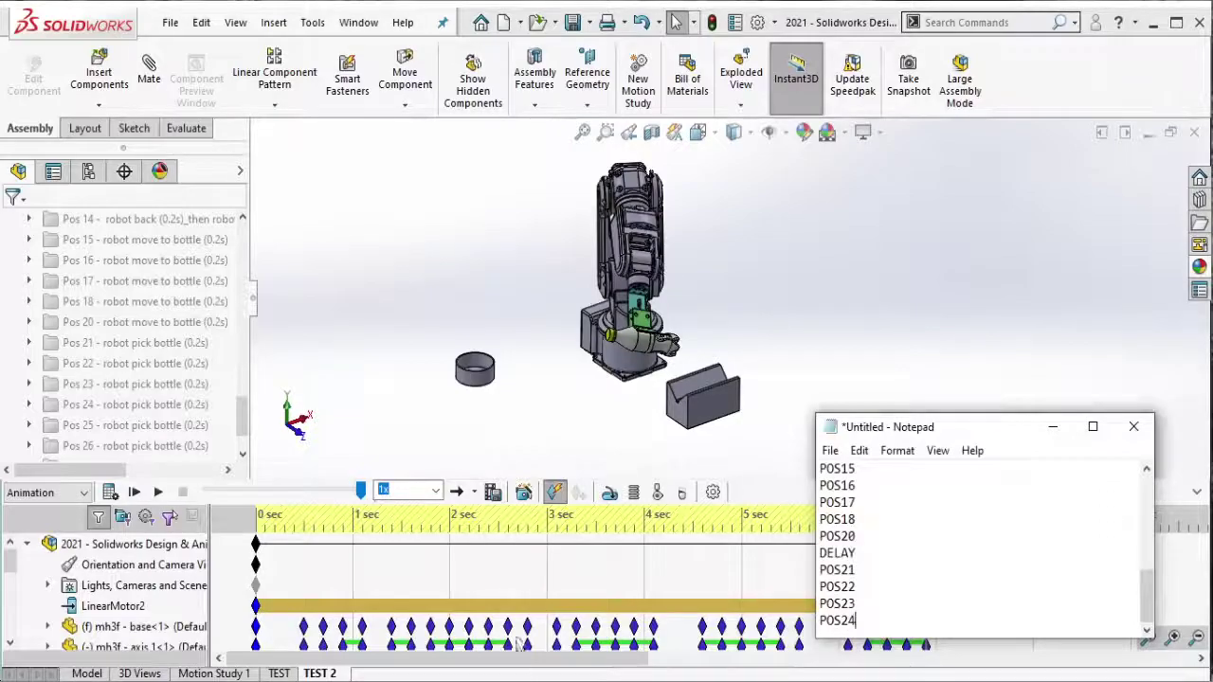
{"action": "key", "text": "alt+Tab"}
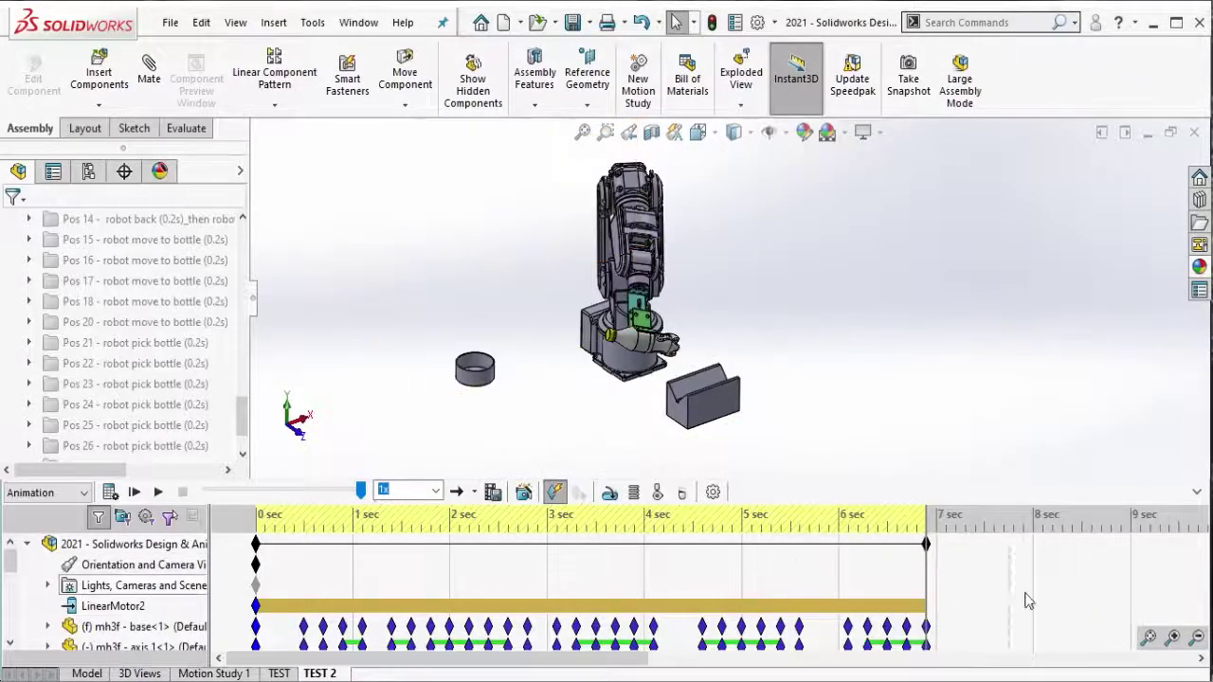
Step: Move the time bar to the 7 sec key and key the robot in the Pos 25 pose
{"action": "left_click", "coordinate": [927, 545]}
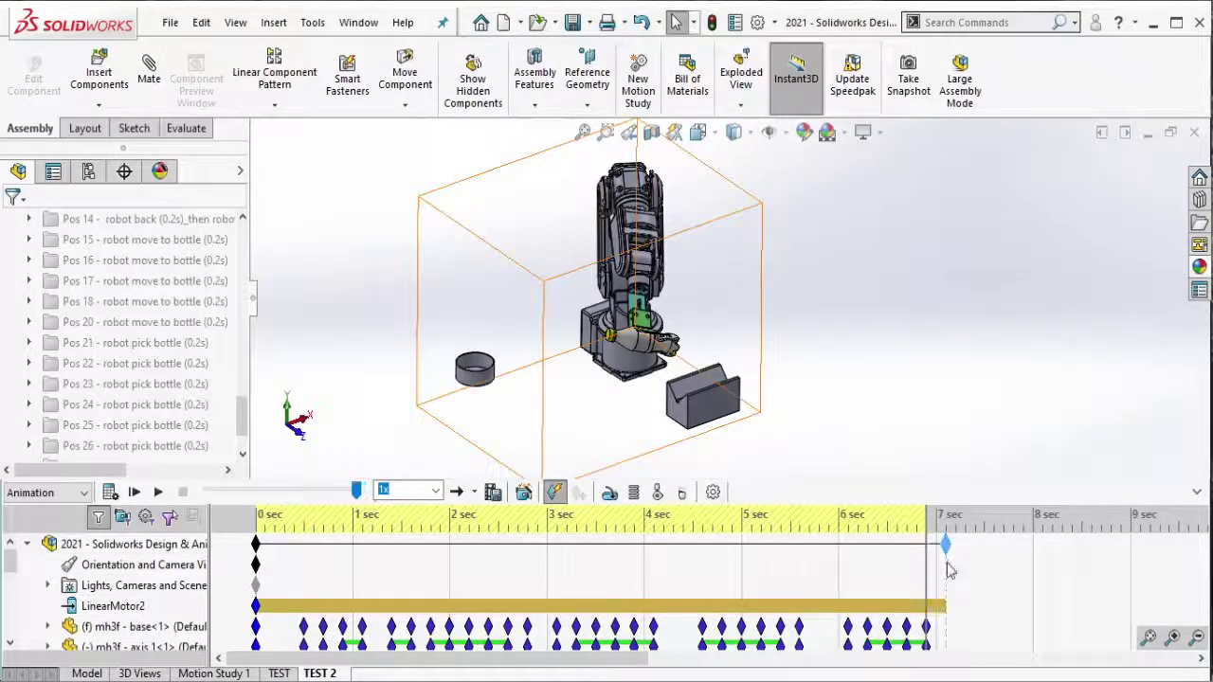
{"action": "left_click", "coordinate": [950, 569]}
{"action": "left_click", "coordinate": [142, 424]}
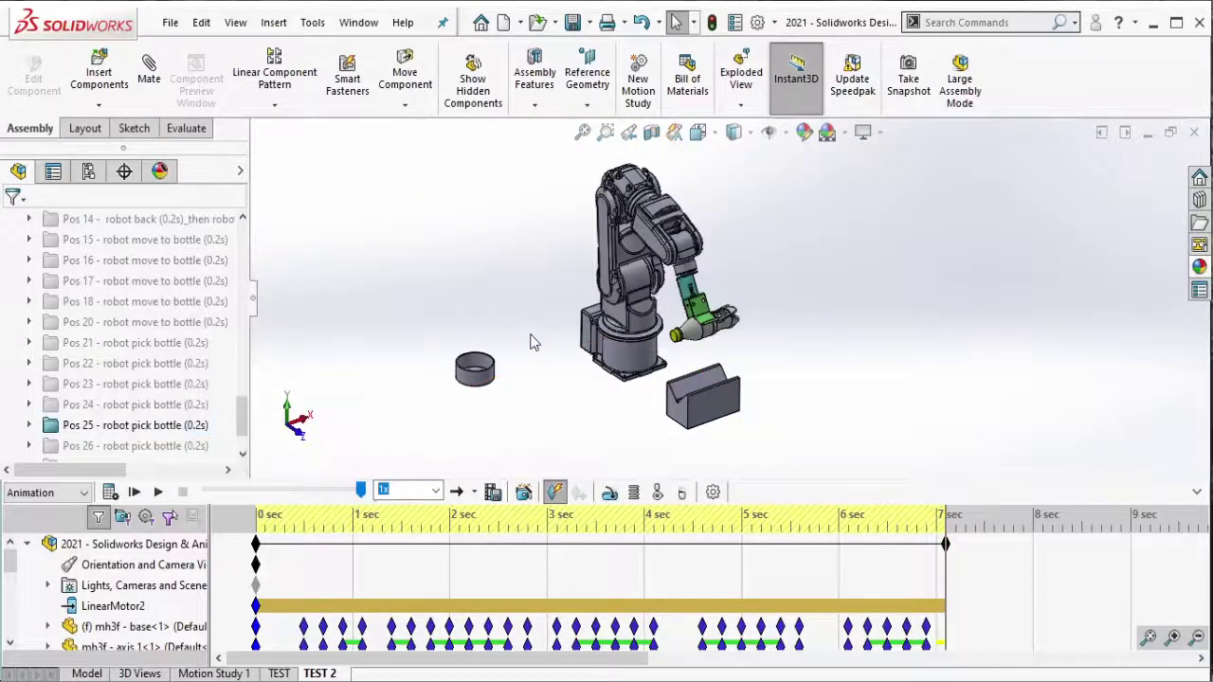
{"action": "left_click_drag", "start_coordinate": [360, 145], "coordinate": [853, 469]}
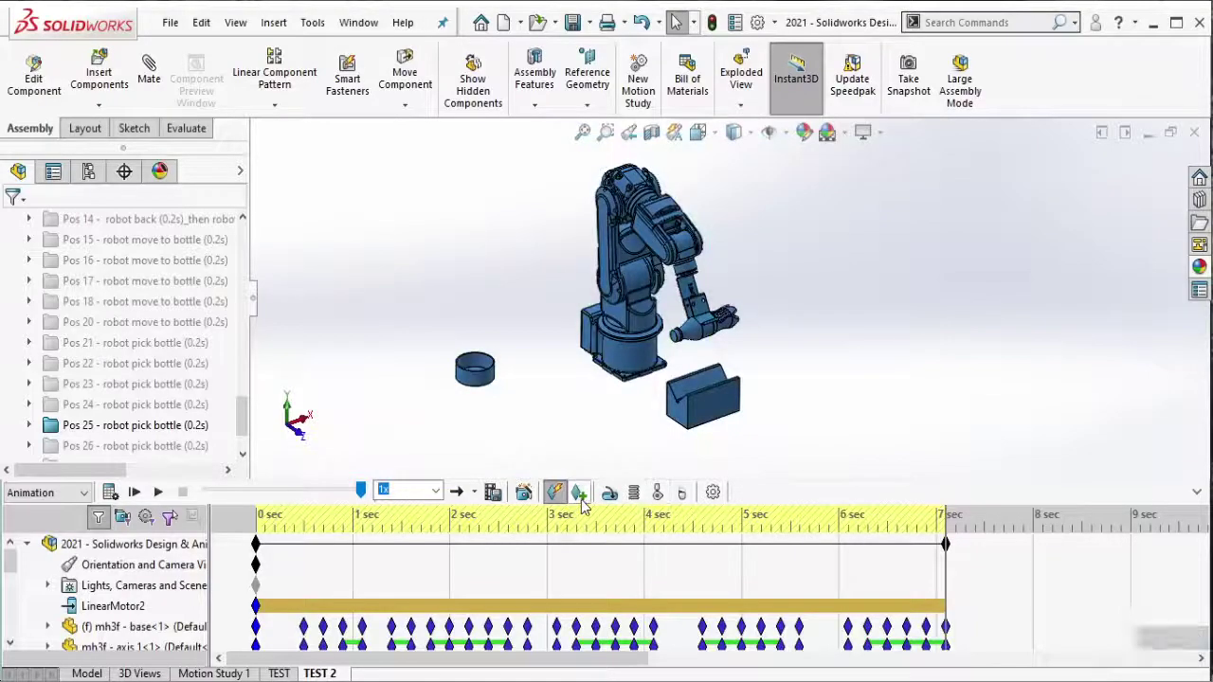
{"action": "left_click", "coordinate": [566, 673]}
Step: Log POS25 in the notes and suppress Pos 25 again
{"action": "key", "text": "Return"}
{"action": "type", "text": "POS25"}
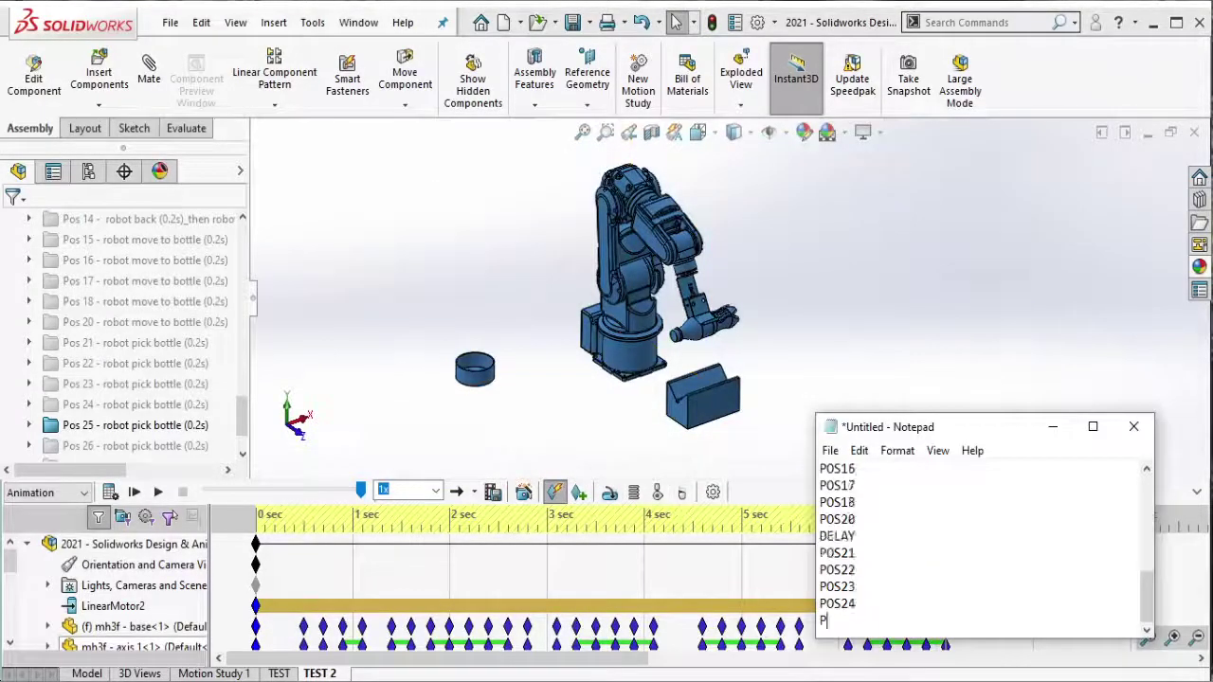
{"action": "left_click", "coordinate": [909, 288]}
{"action": "left_click", "coordinate": [166, 426]}
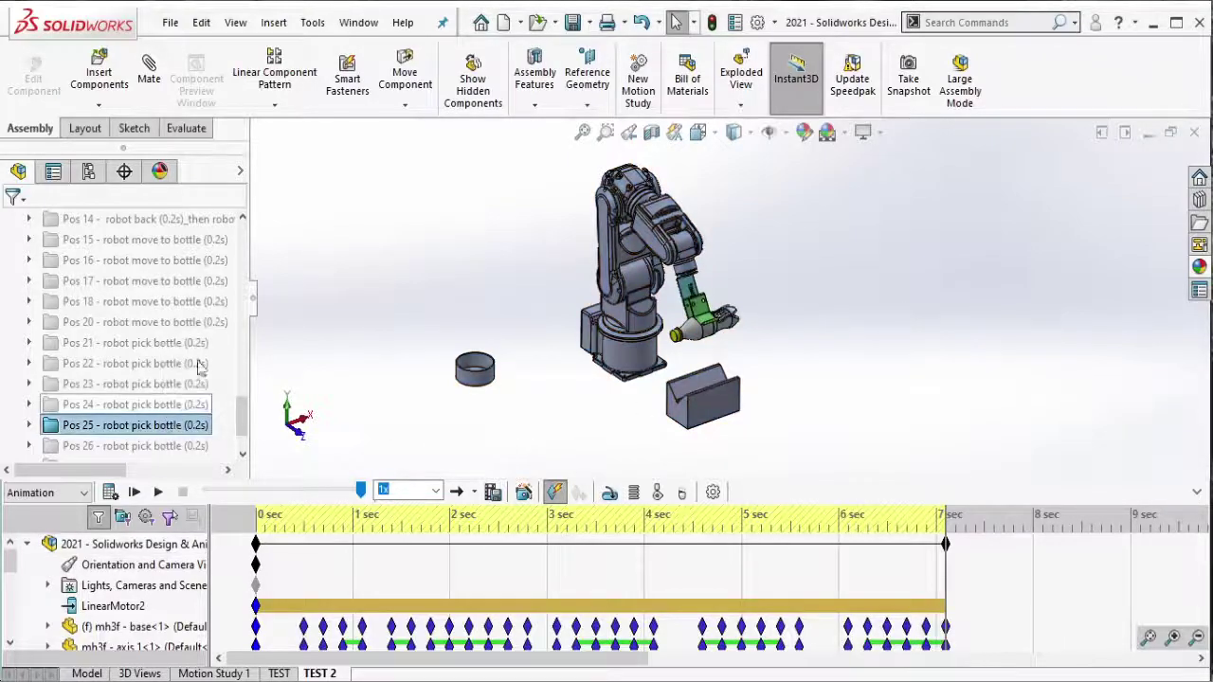
{"action": "left_click", "coordinate": [306, 369]}
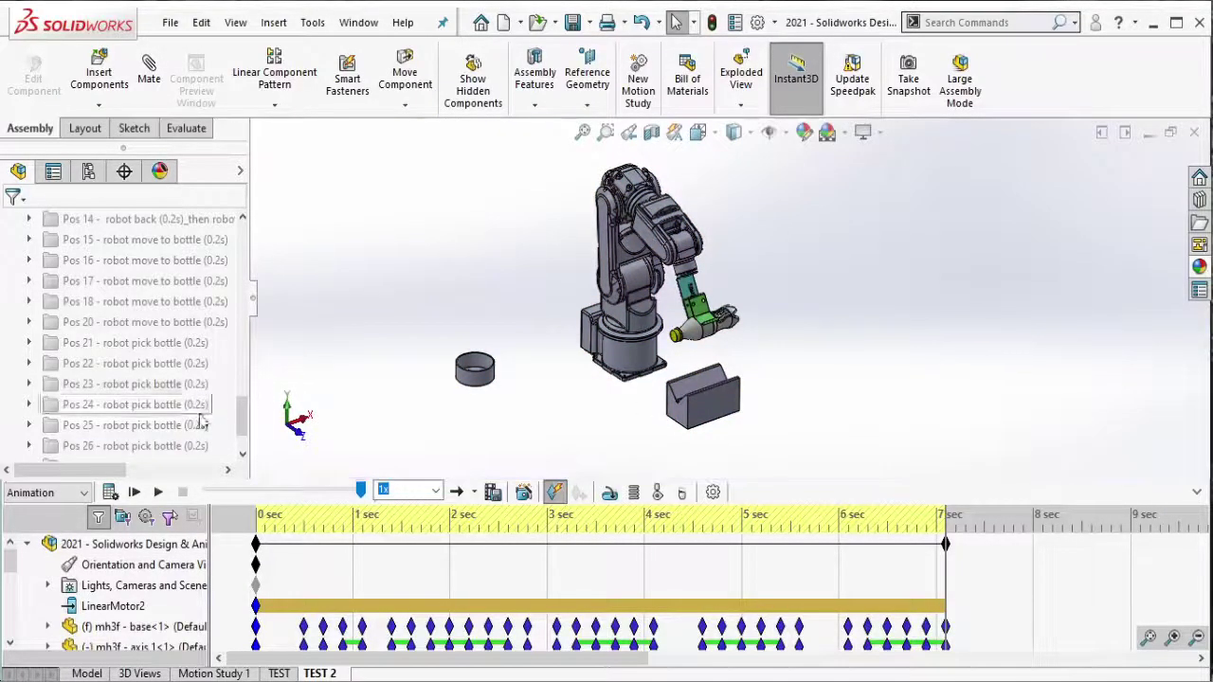
{"action": "key", "text": "alt+Tab"}
{"action": "key", "text": "alt+Tab"}
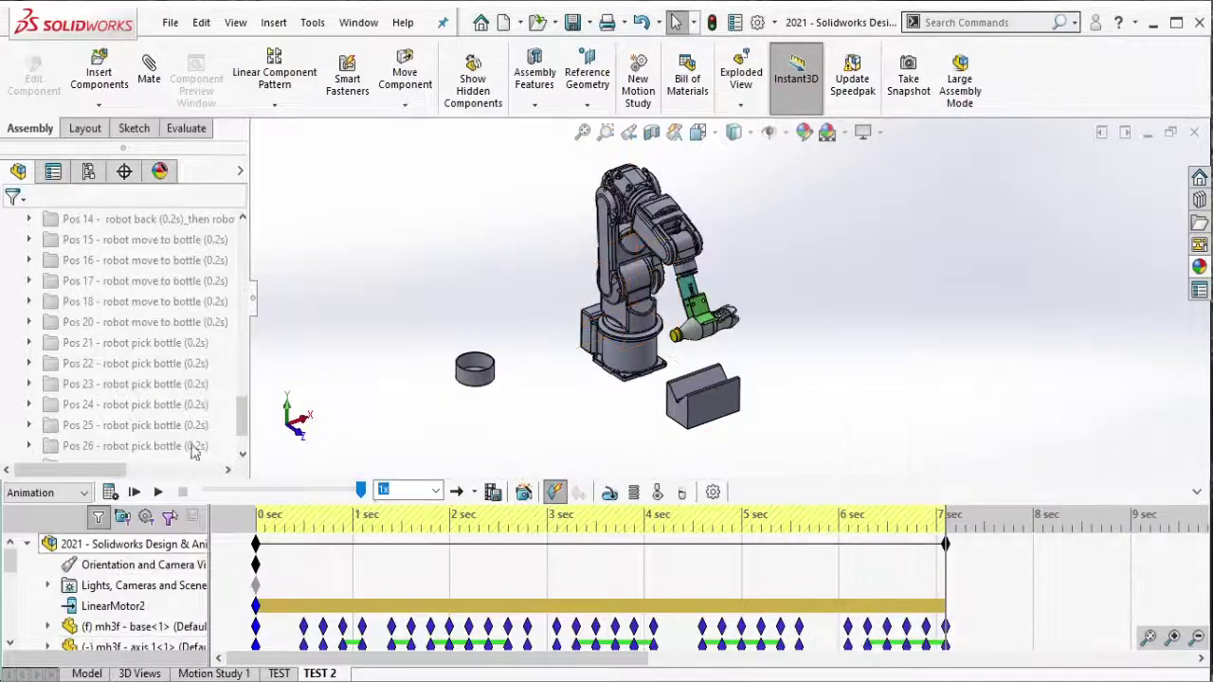
Step: Apply the Pos 26 pick pose and key the whole robot at about 7 sec
{"action": "scroll", "coordinate": [177, 438], "scroll_direction": "down", "scroll_amount": 1}
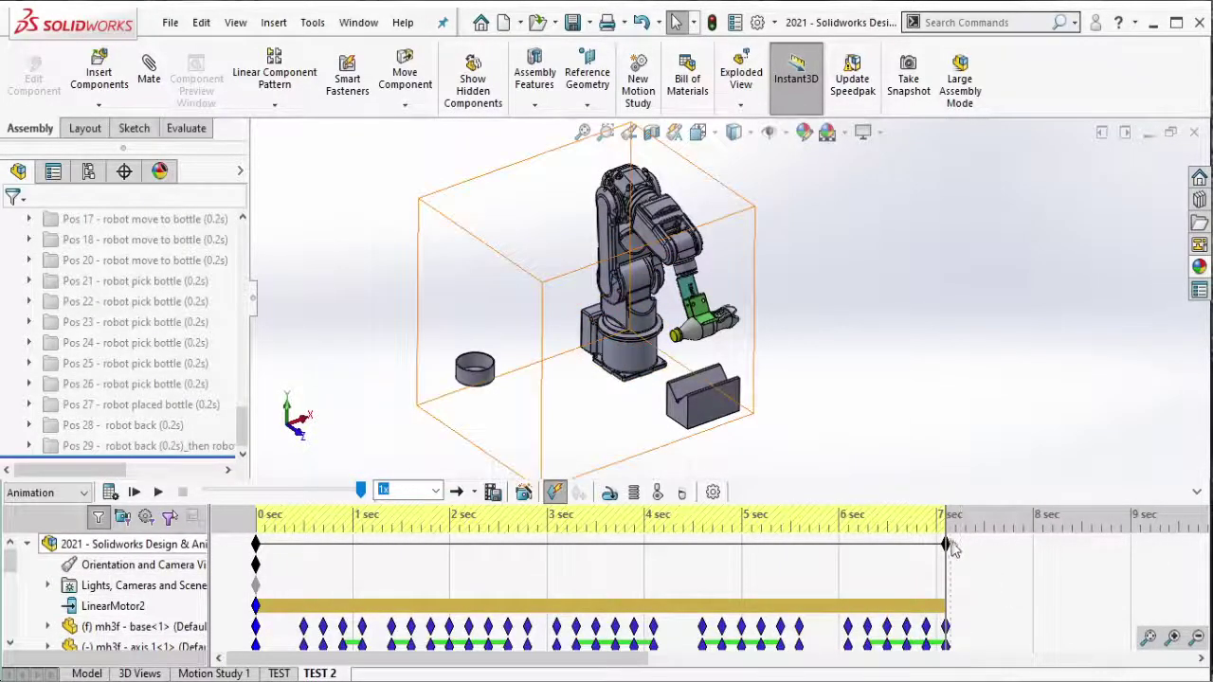
{"action": "left_click_drag", "start_coordinate": [954, 554], "coordinate": [970, 561]}
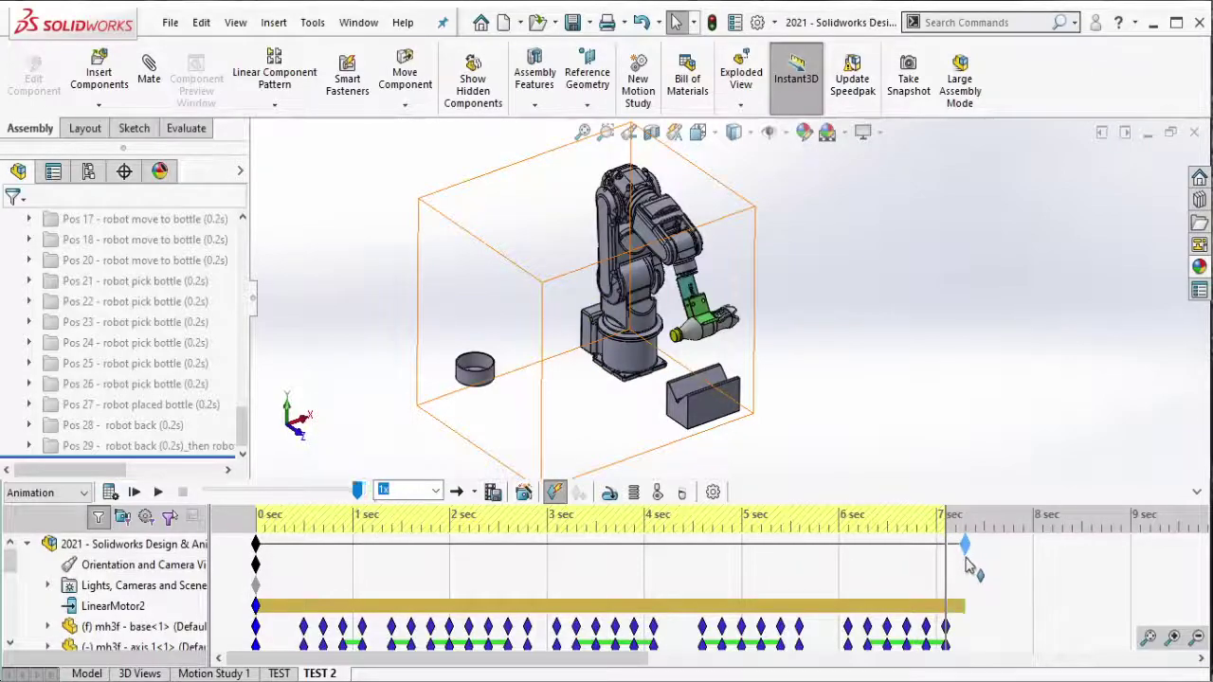
{"action": "left_click", "coordinate": [190, 384]}
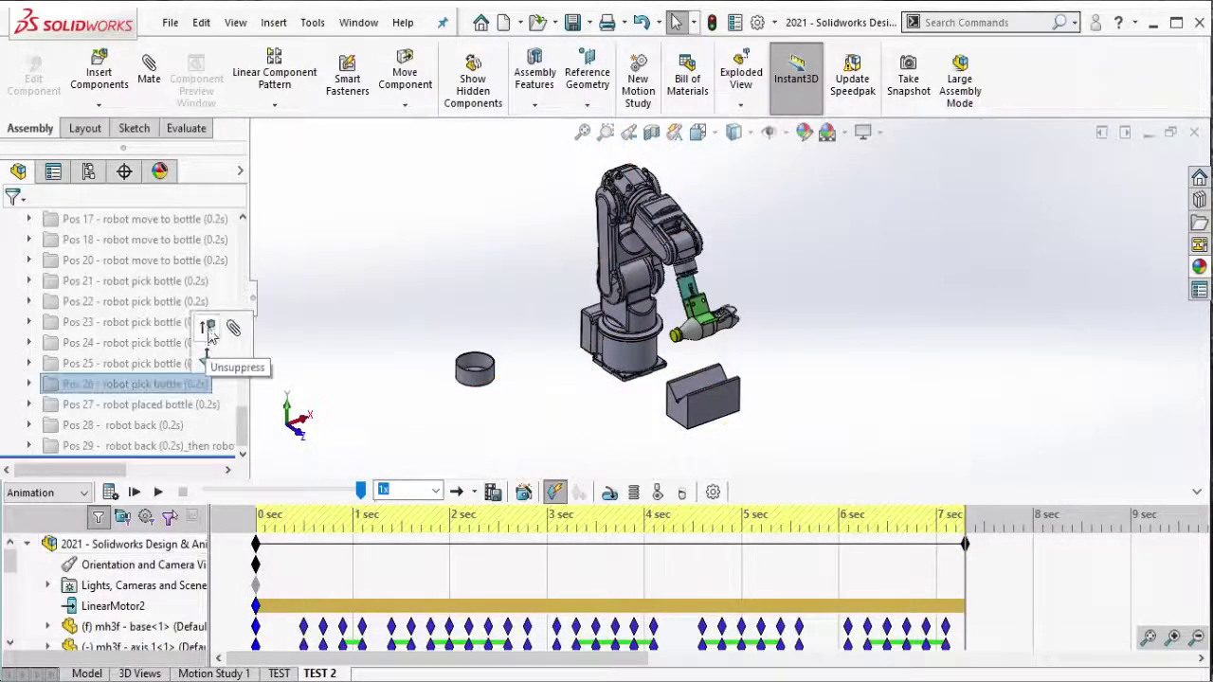
{"action": "left_click", "coordinate": [209, 329]}
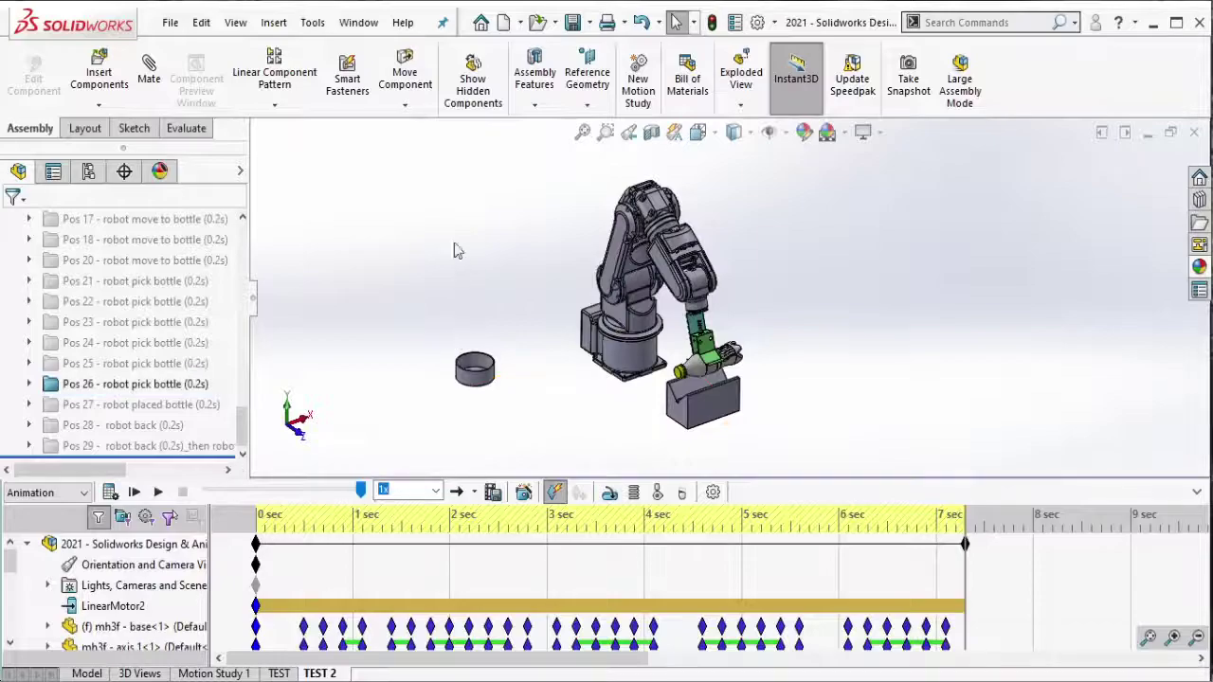
{"action": "left_click_drag", "start_coordinate": [349, 157], "coordinate": [867, 482]}
{"action": "left_click", "coordinate": [581, 493]}
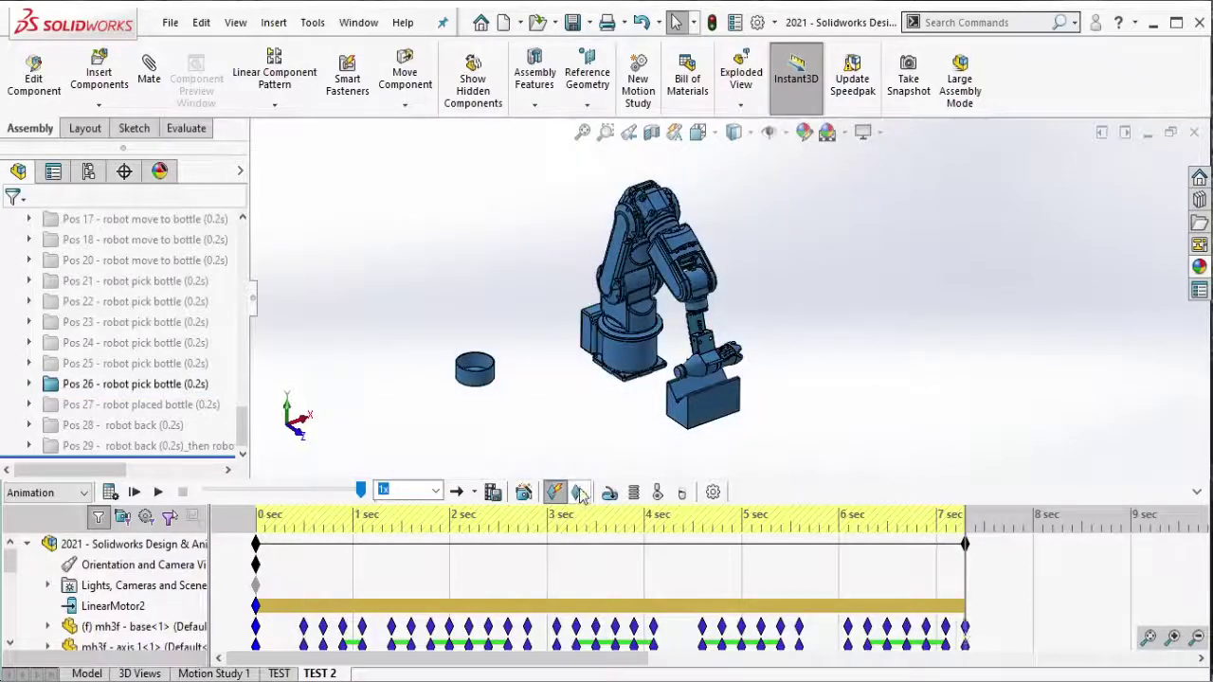
Step: Check the position notes and suppress the Pos 26 mate group
{"action": "key", "text": "alt+Tab"}
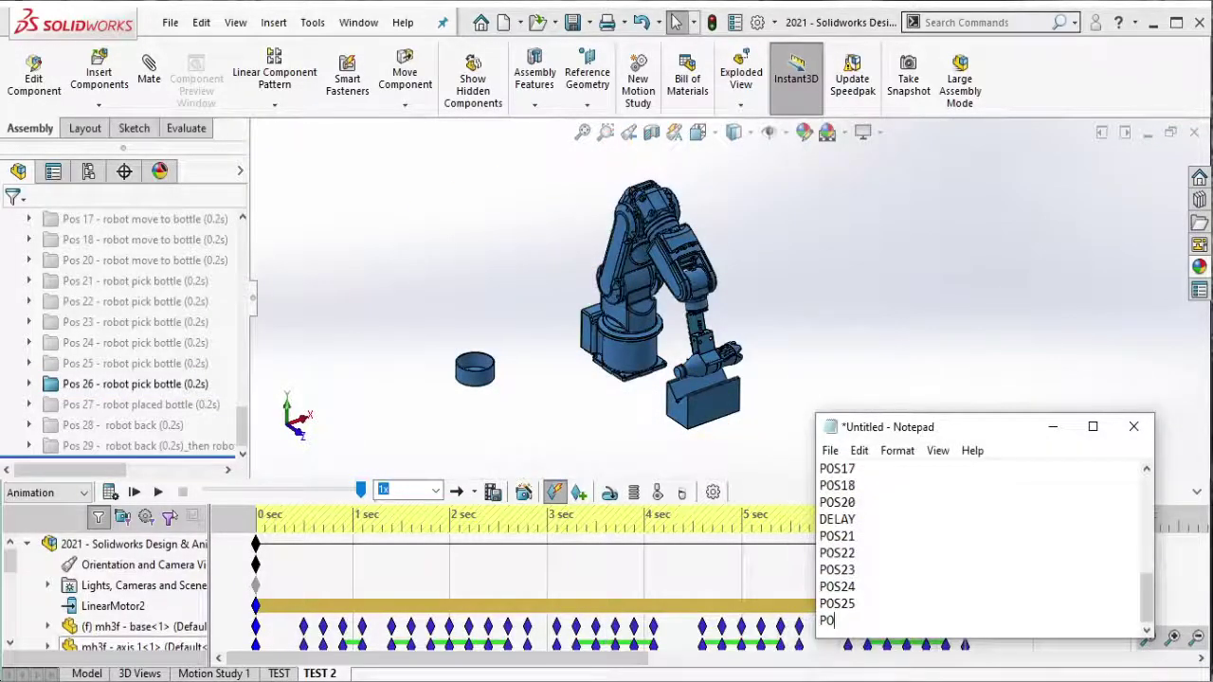
{"action": "left_click", "coordinate": [199, 384]}
{"action": "left_click", "coordinate": [209, 337]}
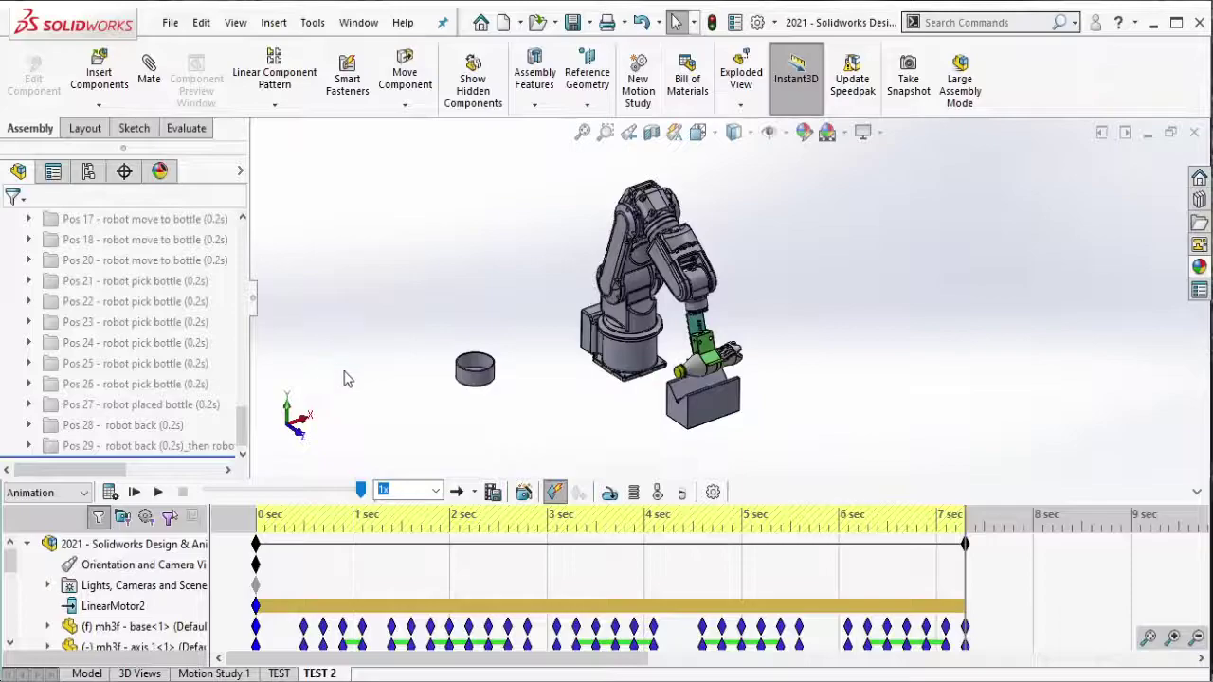
{"action": "key", "text": "alt+Tab"}
{"action": "left_click", "coordinate": [510, 456]}
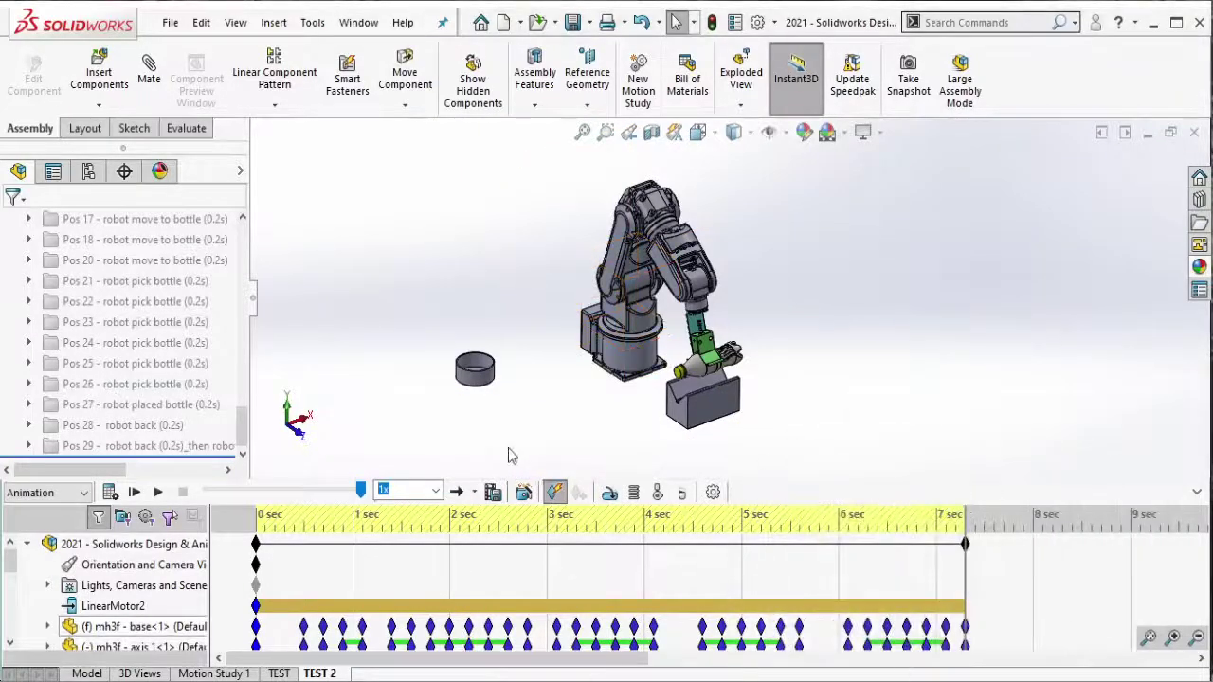
Step: Extend the study past 7 sec and switch the robot to the Pos 27 placed-bottle position
{"action": "left_click_drag", "start_coordinate": [965, 544], "coordinate": [989, 558]}
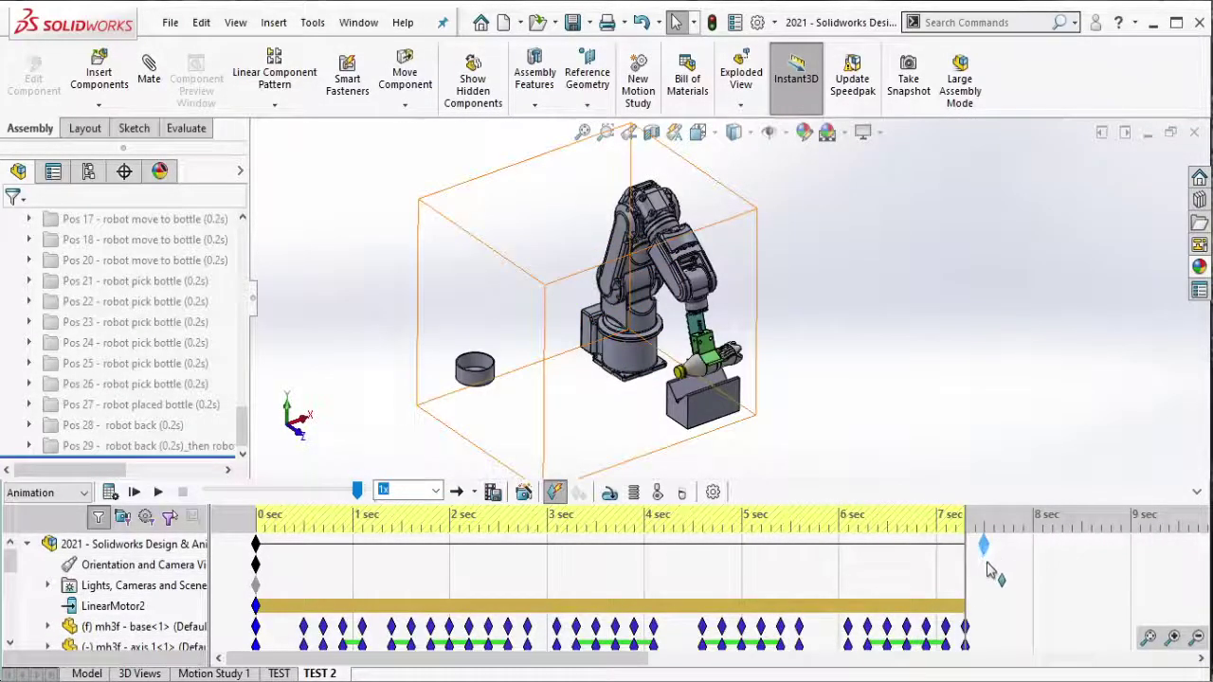
{"action": "left_click", "coordinate": [142, 404]}
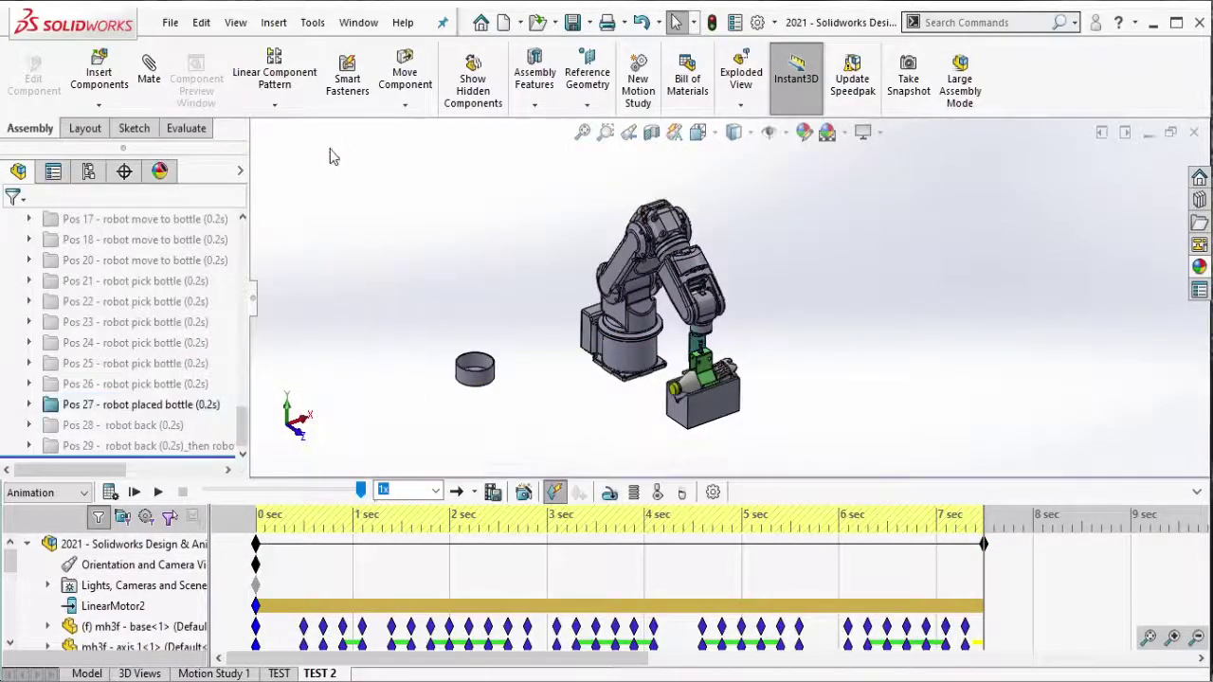
{"action": "left_click_drag", "start_coordinate": [328, 148], "coordinate": [849, 481]}
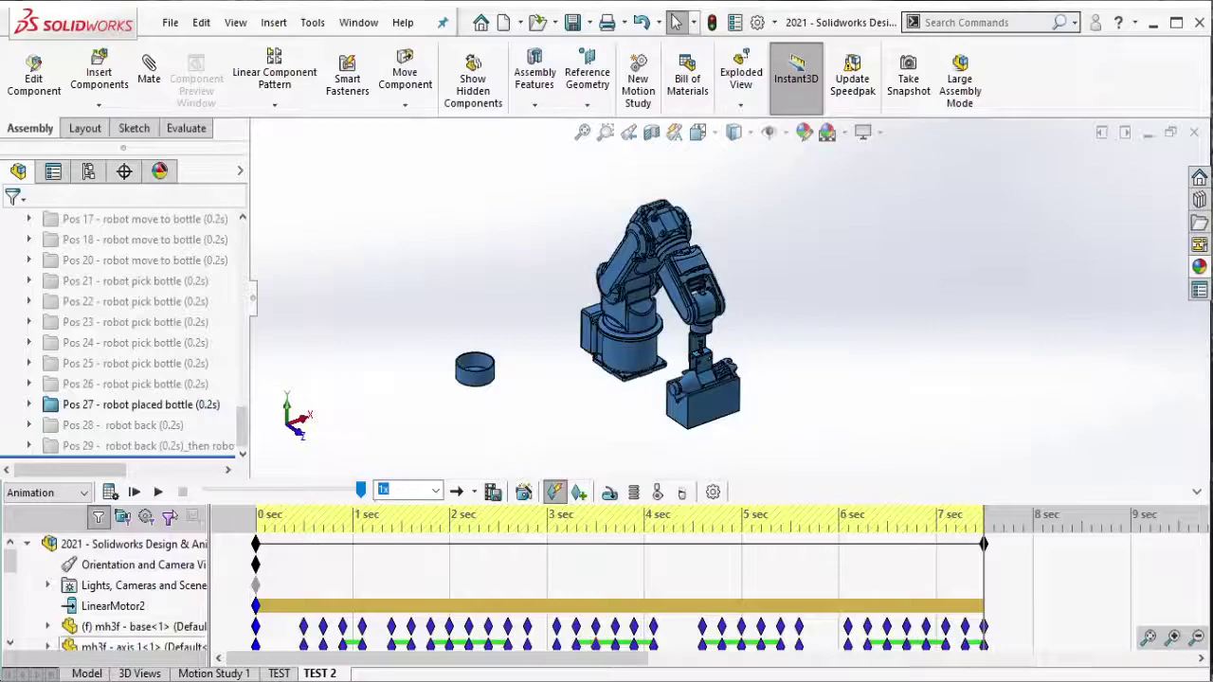
{"action": "key", "text": "alt+Tab"}
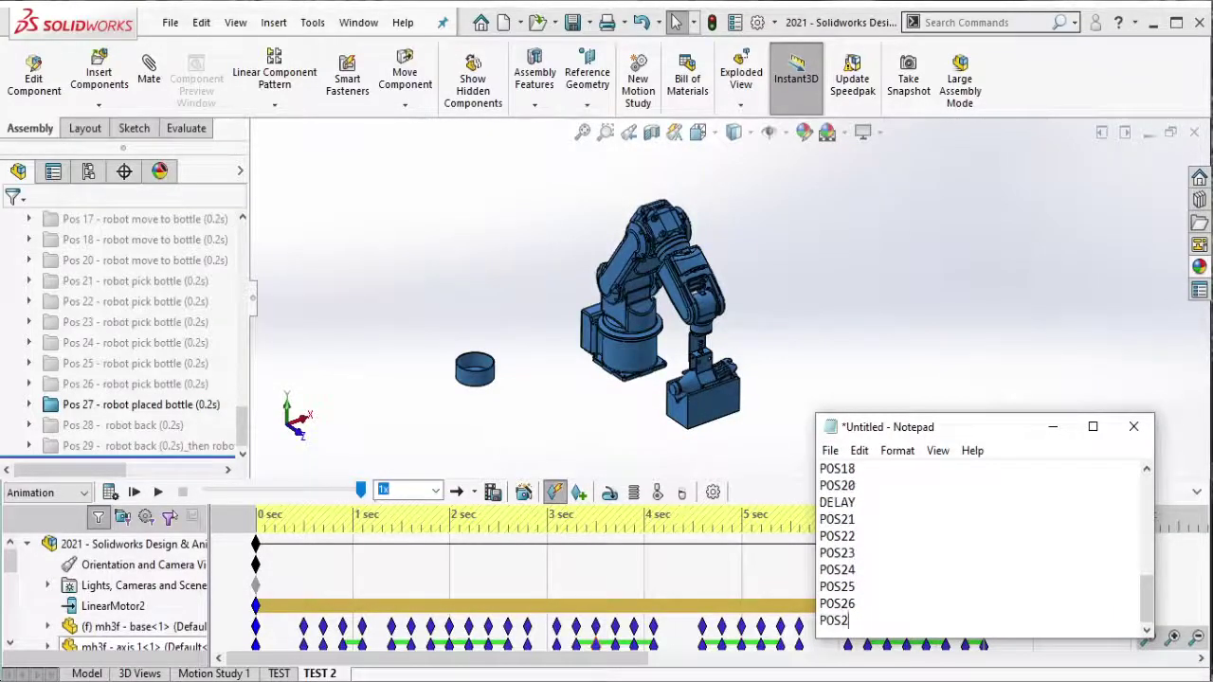
{"action": "left_click", "coordinate": [1053, 426]}
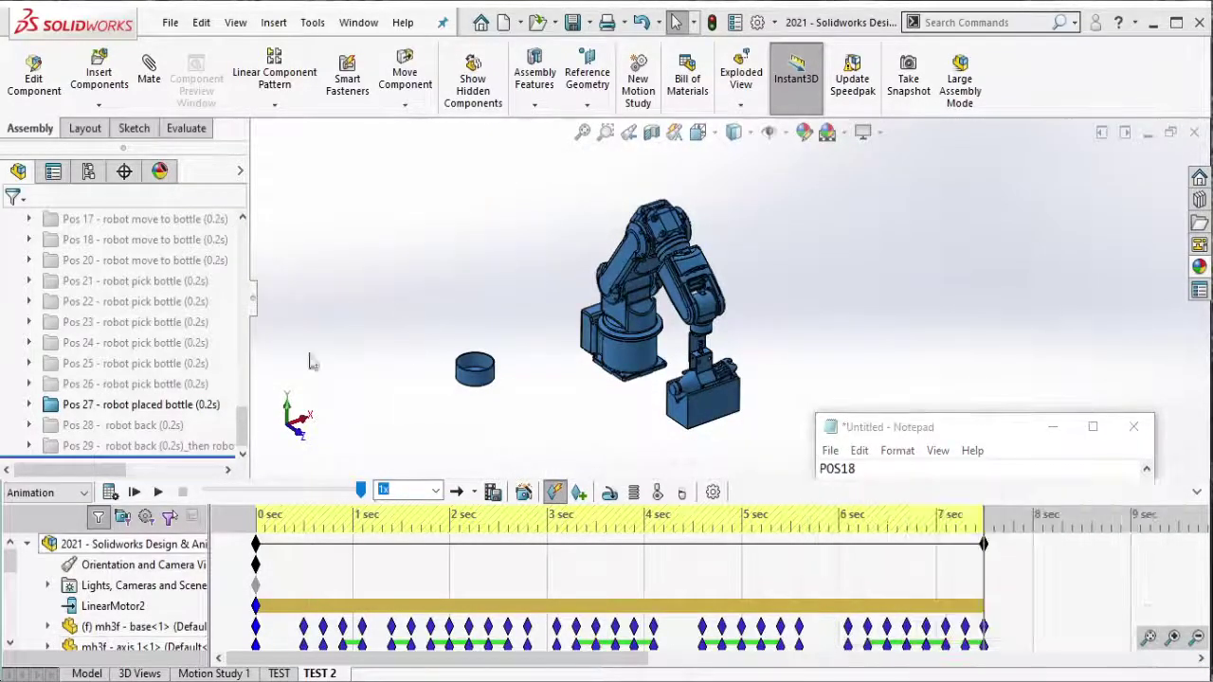
{"action": "left_click", "coordinate": [205, 408]}
{"action": "left_click", "coordinate": [214, 344]}
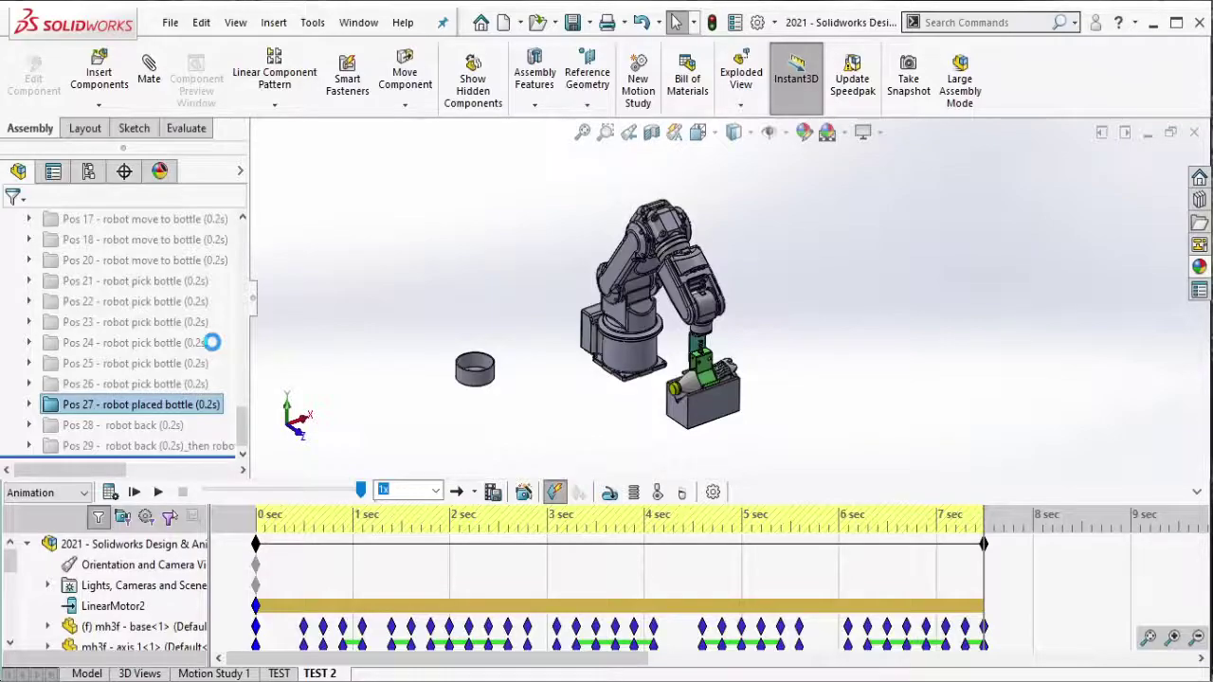
Step: Stretch TEST 2 to 8 sec and place a robot key at the 8 sec mark
{"action": "left_click_drag", "start_coordinate": [984, 544], "coordinate": [1034, 569]}
{"action": "scroll", "coordinate": [985, 578], "scroll_direction": "down", "scroll_amount": 5}
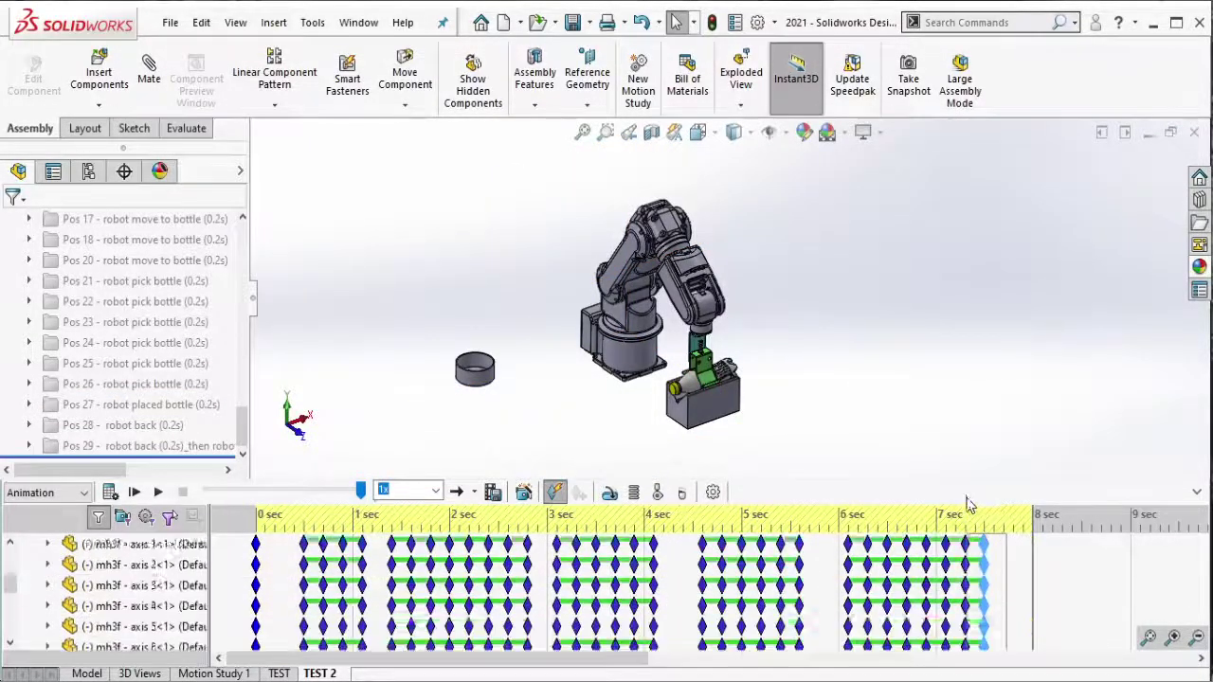
{"action": "scroll", "coordinate": [976, 568], "scroll_direction": "up", "scroll_amount": 5}
{"action": "right_click", "coordinate": [989, 630]}
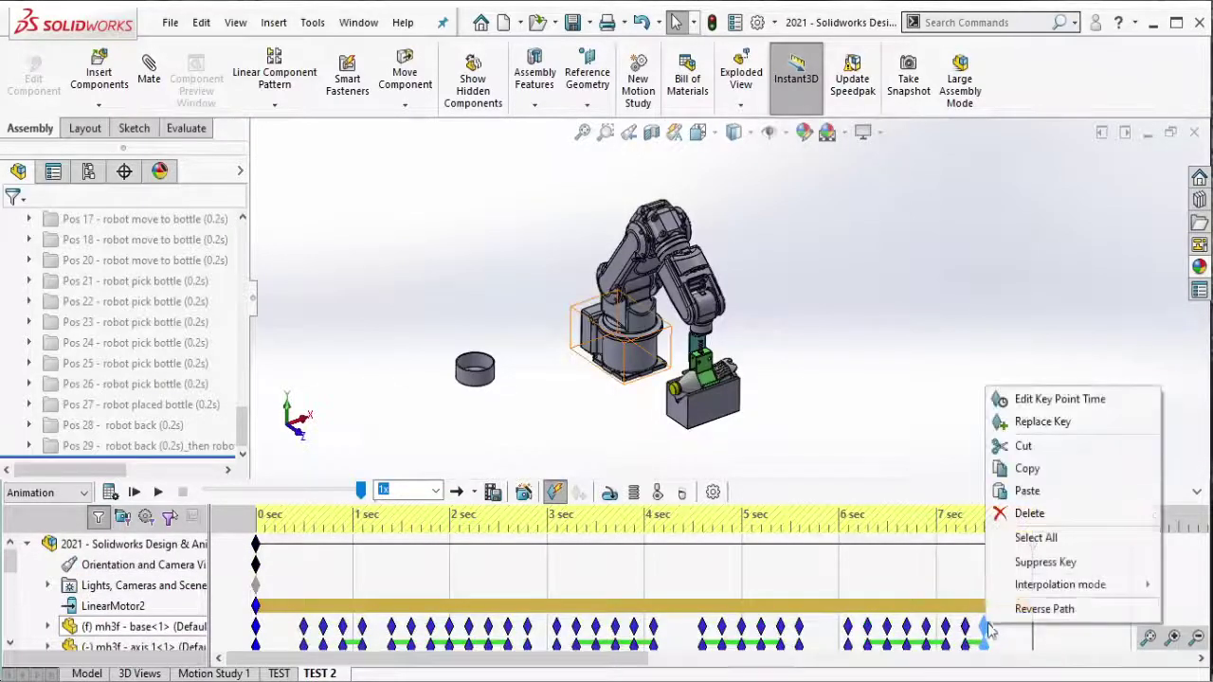
{"action": "left_click", "coordinate": [1024, 487]}
{"action": "right_click", "coordinate": [1036, 642]}
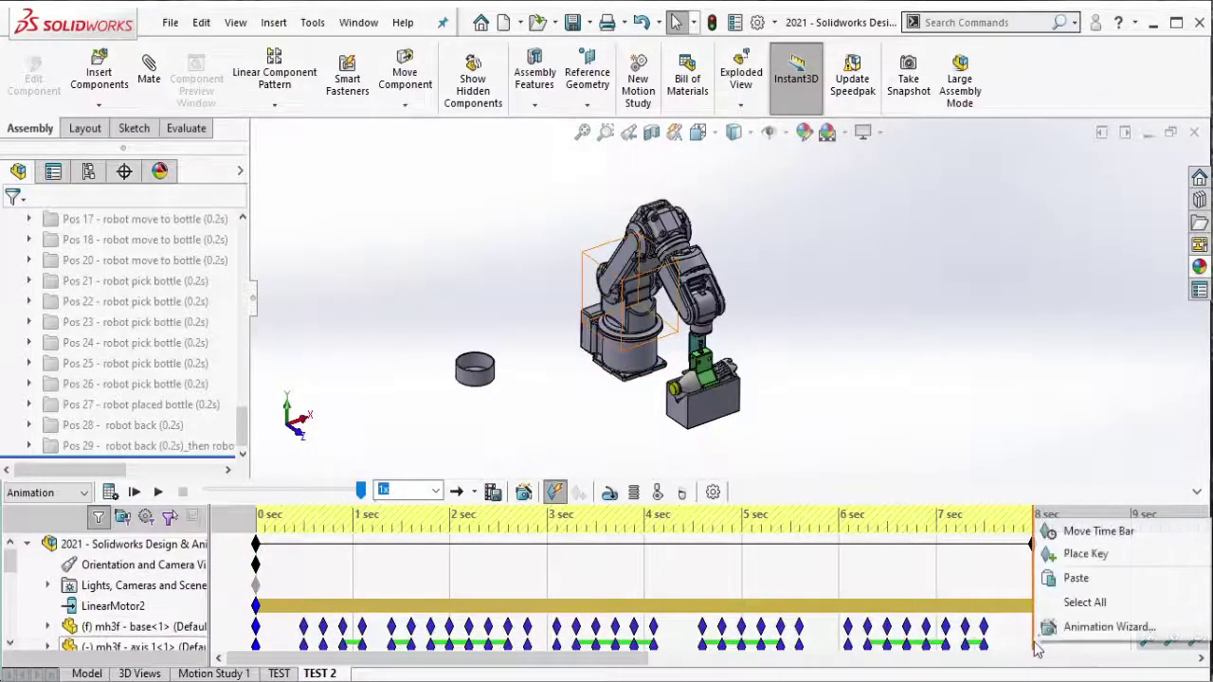
{"action": "left_click", "coordinate": [1062, 575]}
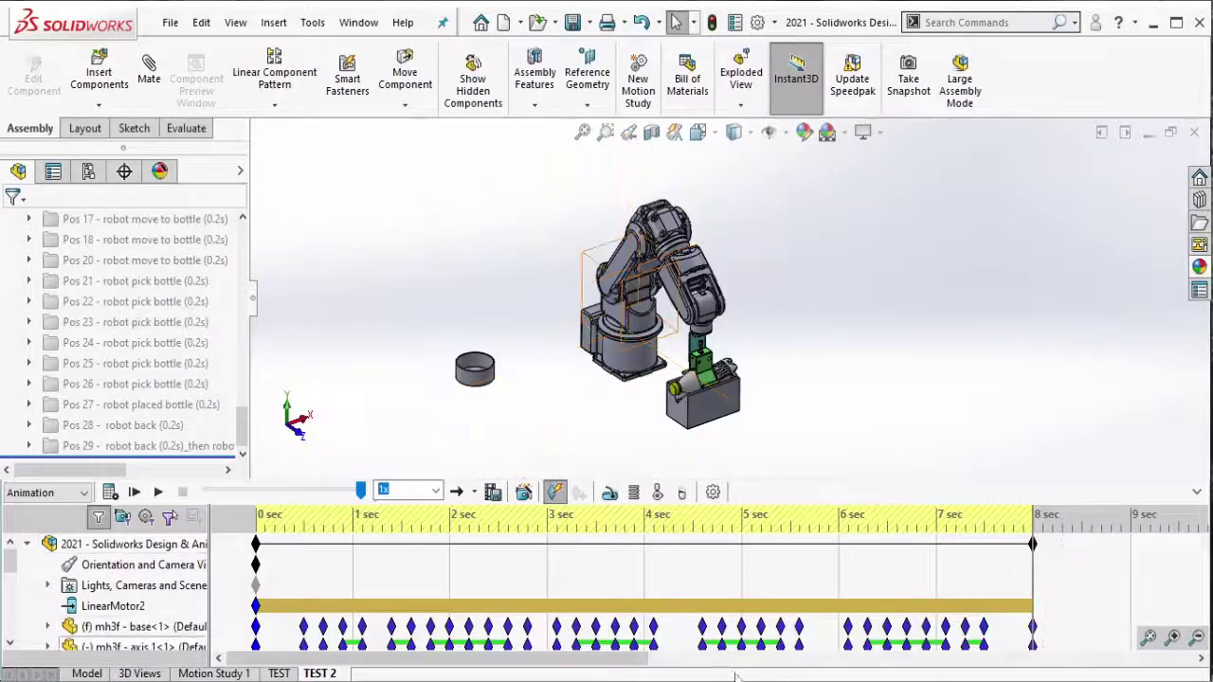
Step: Add a new 'D' (DELAY) line to the position notes
{"action": "key", "text": "alt+Tab"}
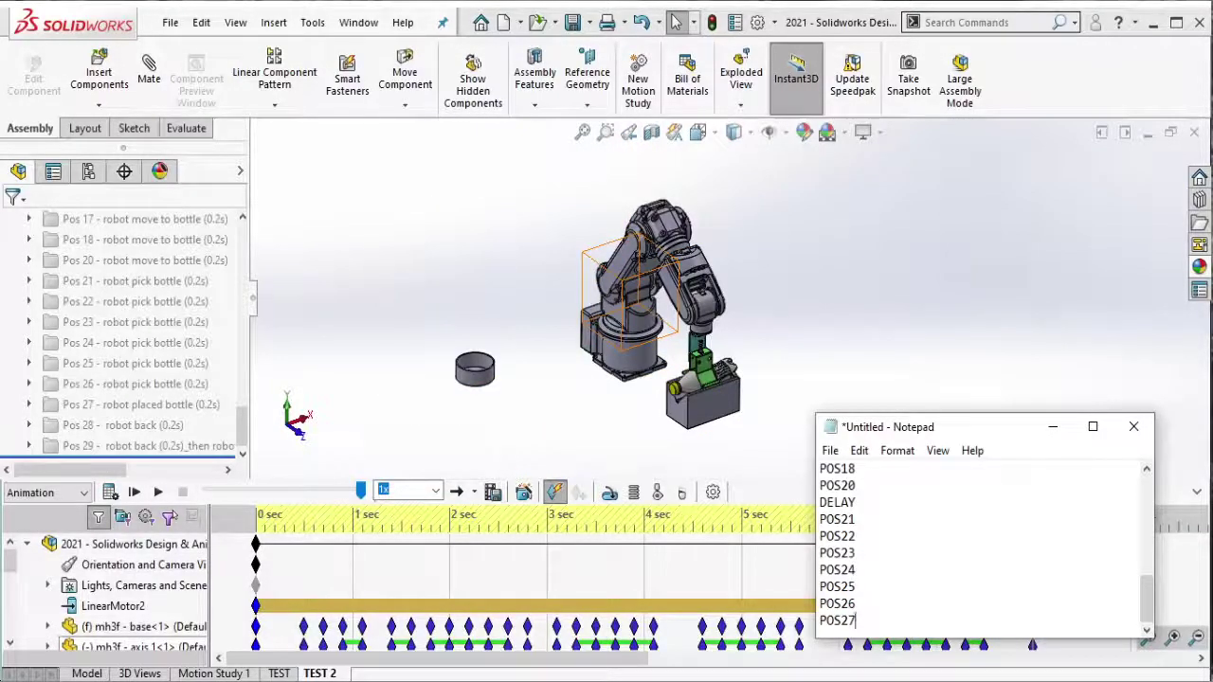
{"action": "key", "text": "Return"}
{"action": "type", "text": "DELAY"}
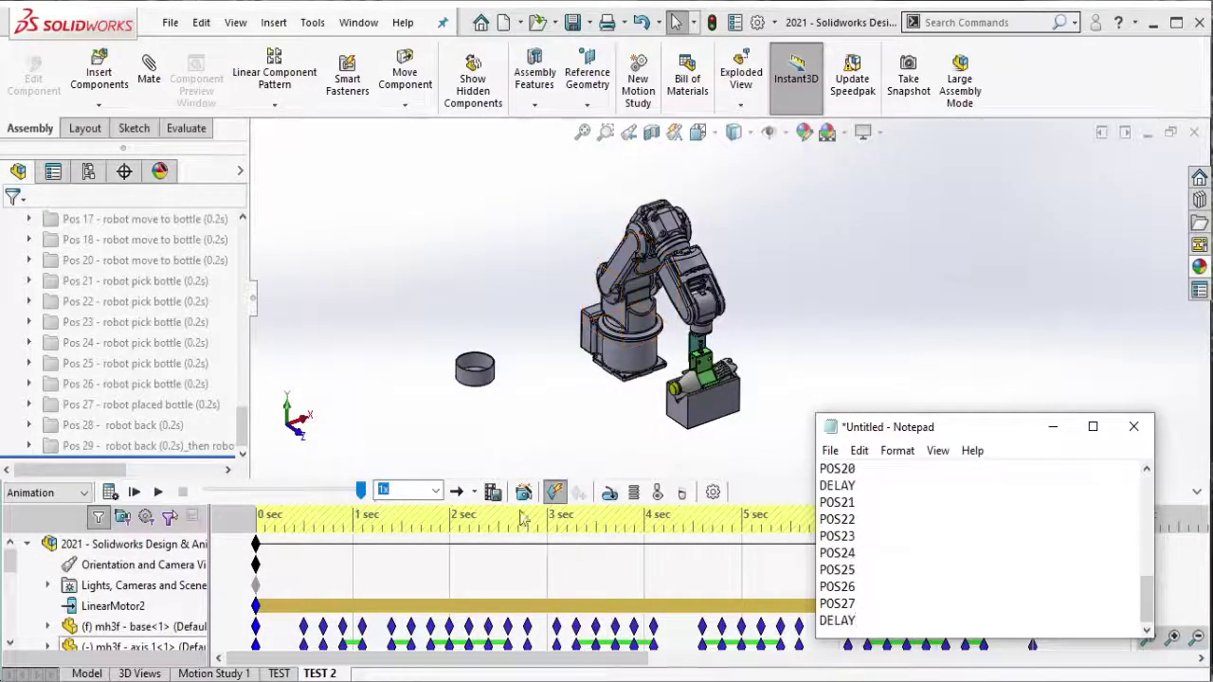
{"action": "left_click", "coordinate": [356, 254]}
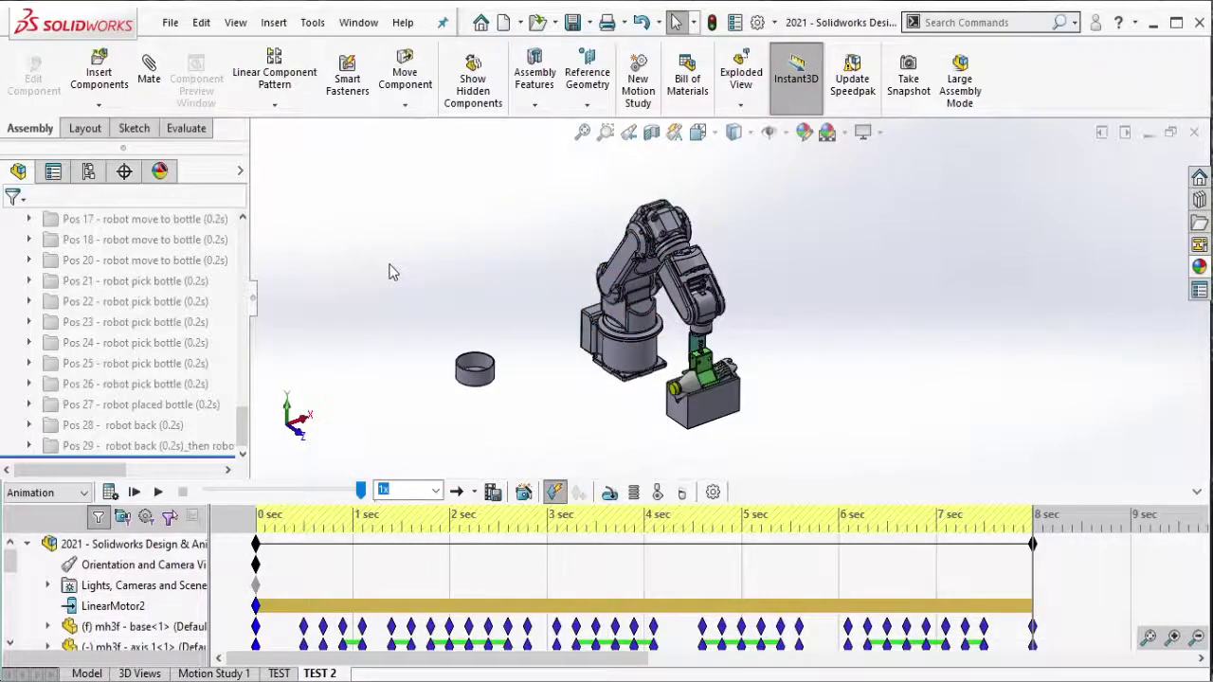
Step: Extend the study past 8 sec and key the robot's Pos 28 back pose
{"action": "left_click_drag", "start_coordinate": [1033, 544], "coordinate": [1054, 564]}
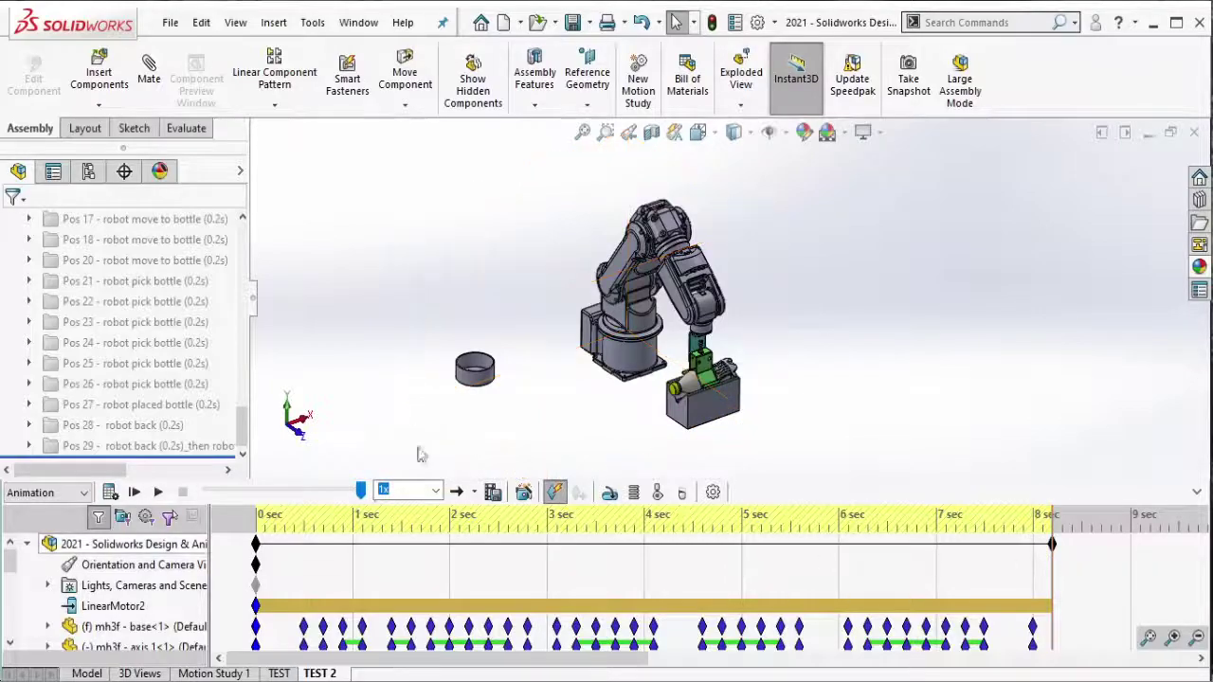
{"action": "left_click", "coordinate": [173, 428]}
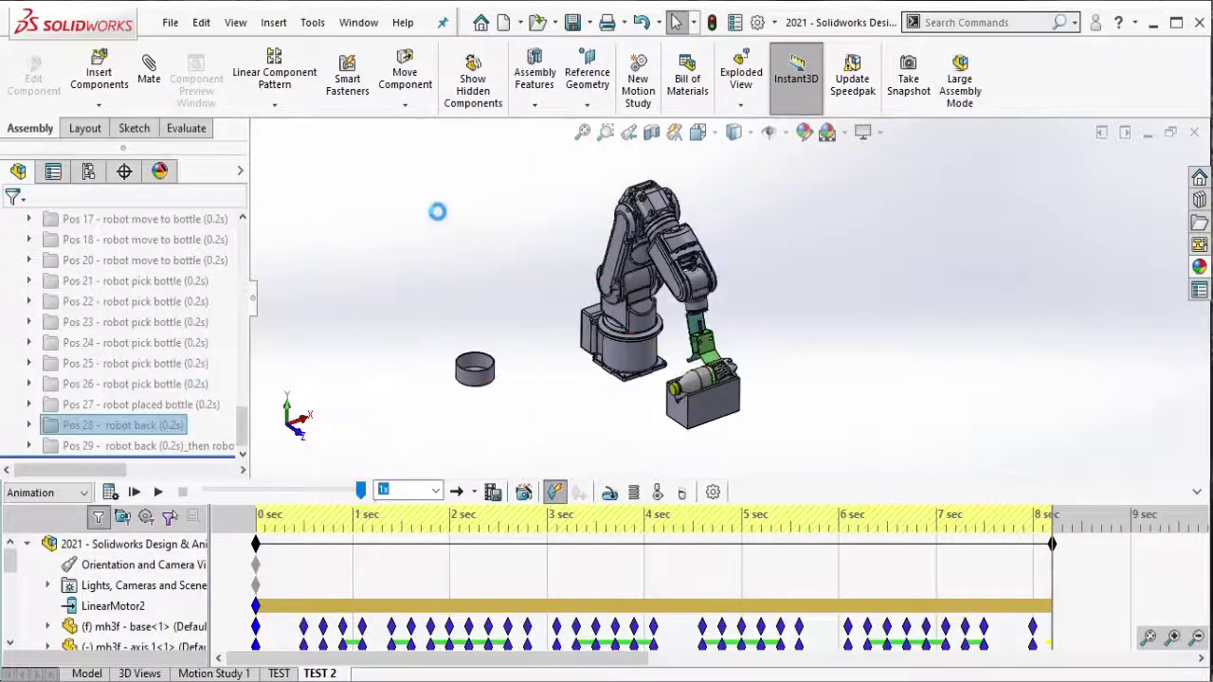
{"action": "left_click_drag", "start_coordinate": [363, 138], "coordinate": [798, 455]}
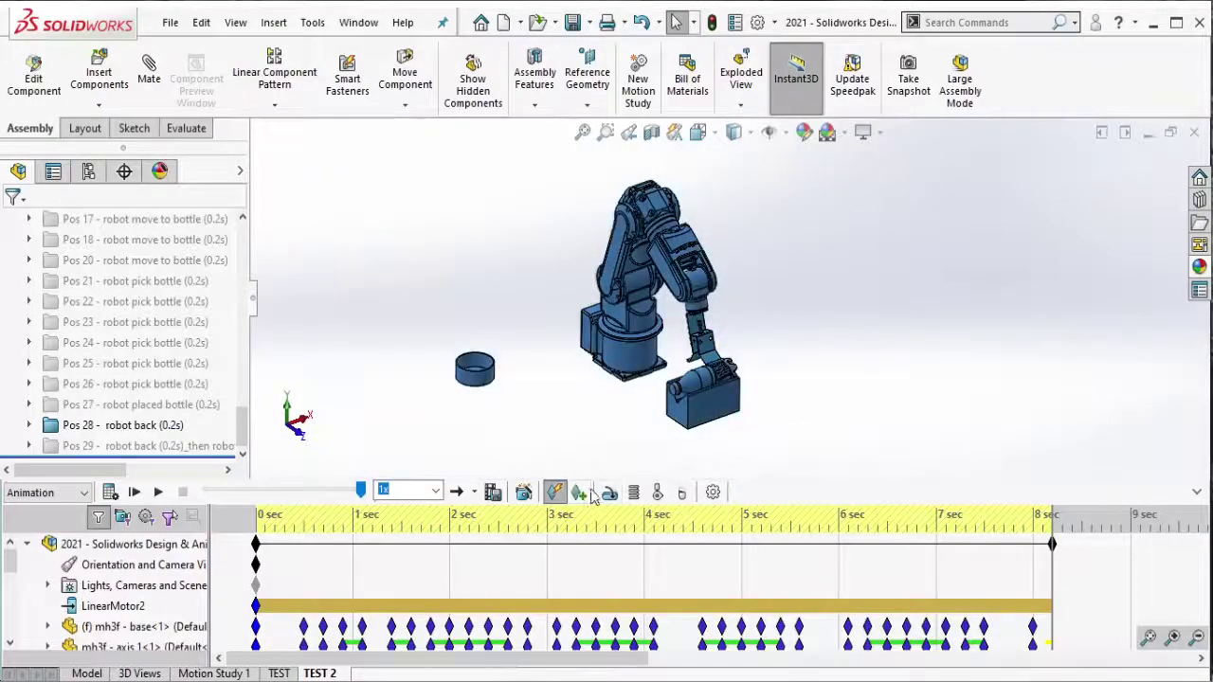
{"action": "left_click", "coordinate": [580, 497]}
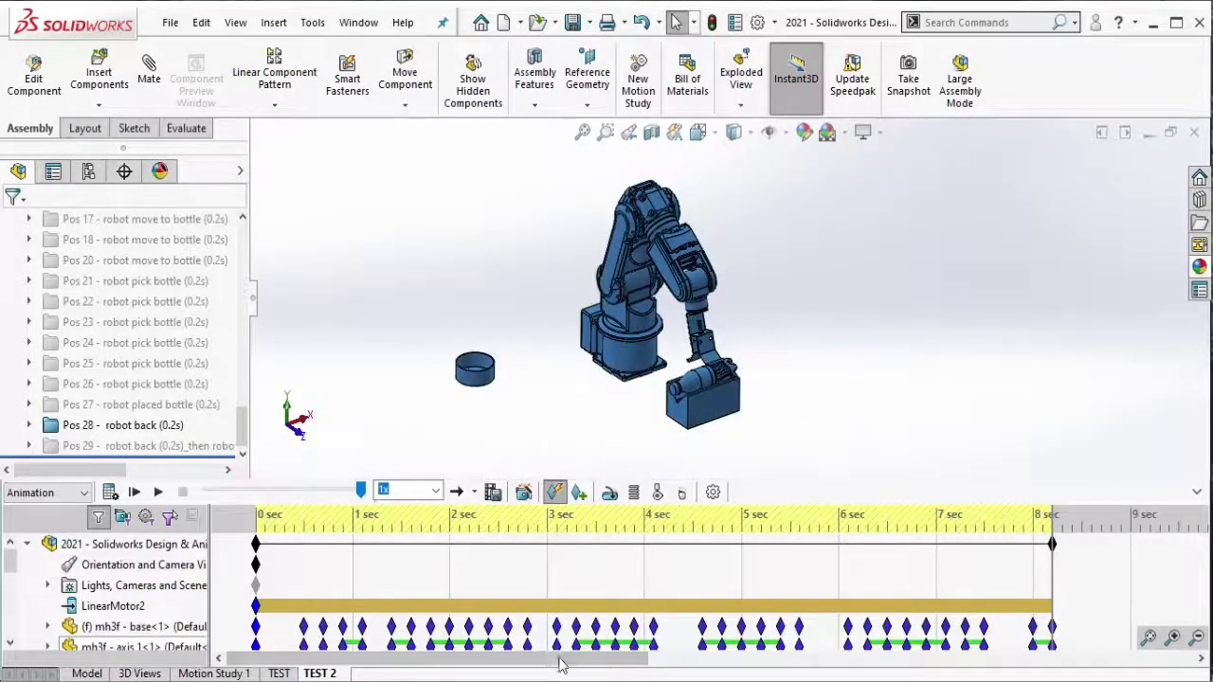
Step: Log Pos 28 in the position notes and suppress the Pos 28 mate group
{"action": "key", "text": "alt+Tab"}
{"action": "key", "text": "Return"}
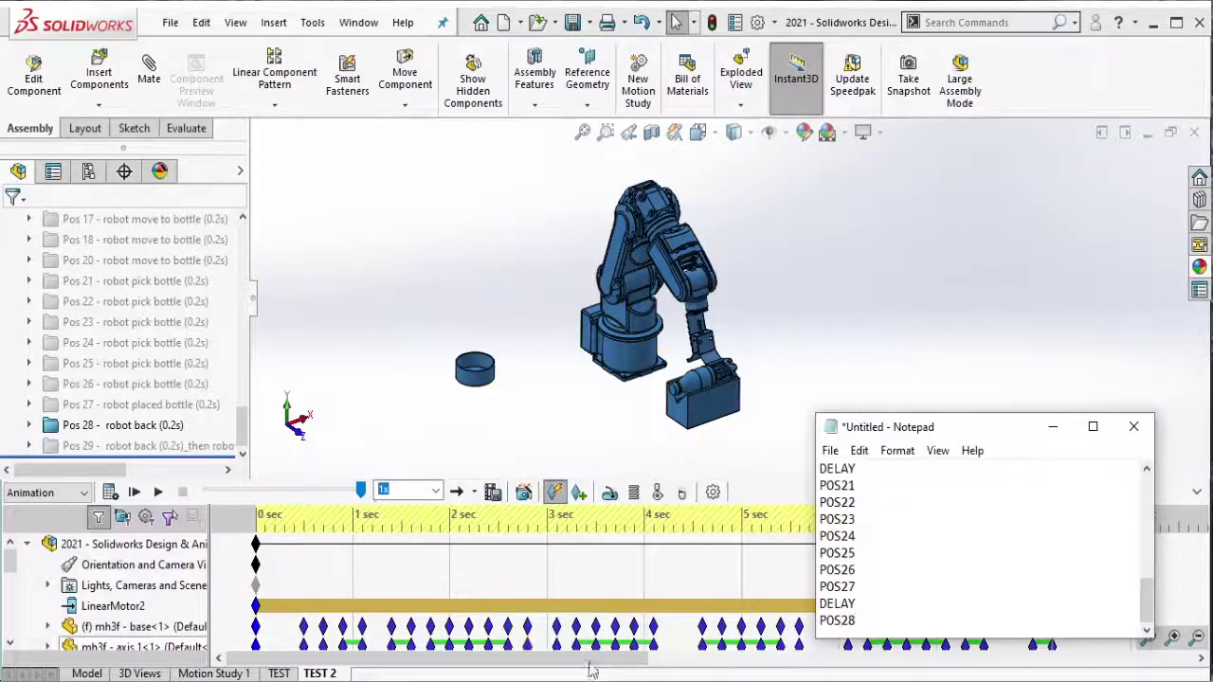
{"action": "left_click", "coordinate": [295, 357]}
{"action": "left_click", "coordinate": [169, 426]}
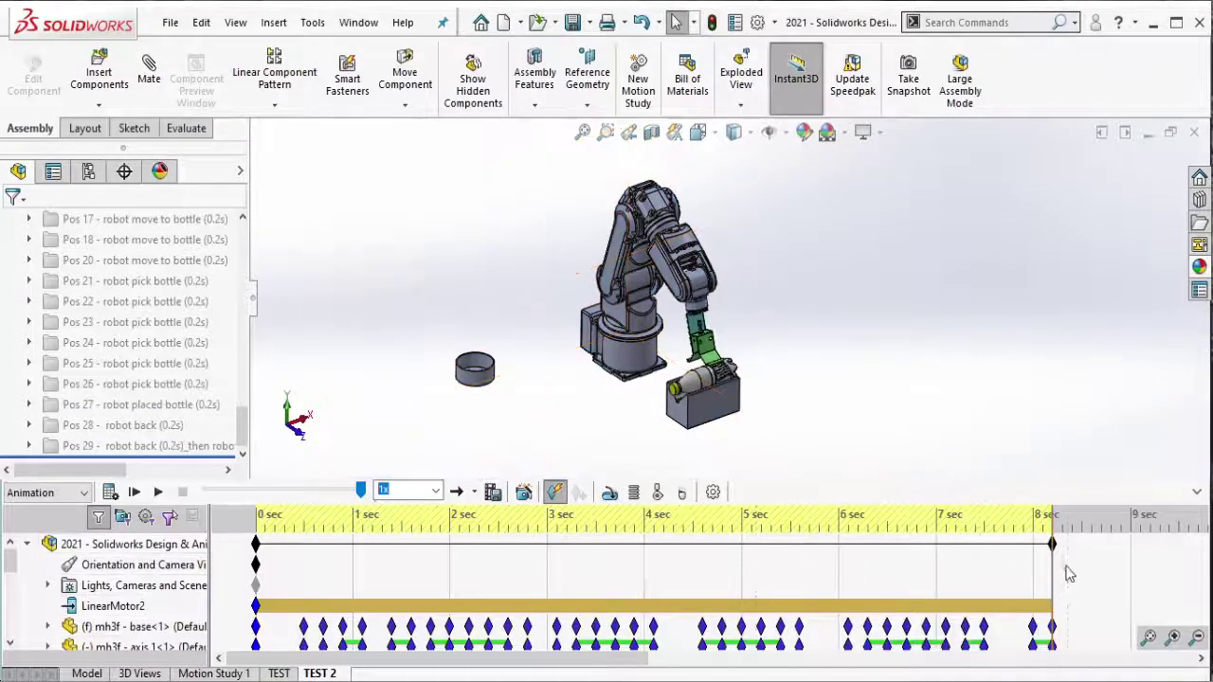
Step: Extend the study slightly and unsuppress Pos 29 to move the arm back, logging it in the notes
{"action": "left_click_drag", "start_coordinate": [1052, 544], "coordinate": [1072, 559]}
{"action": "left_click", "coordinate": [143, 445]}
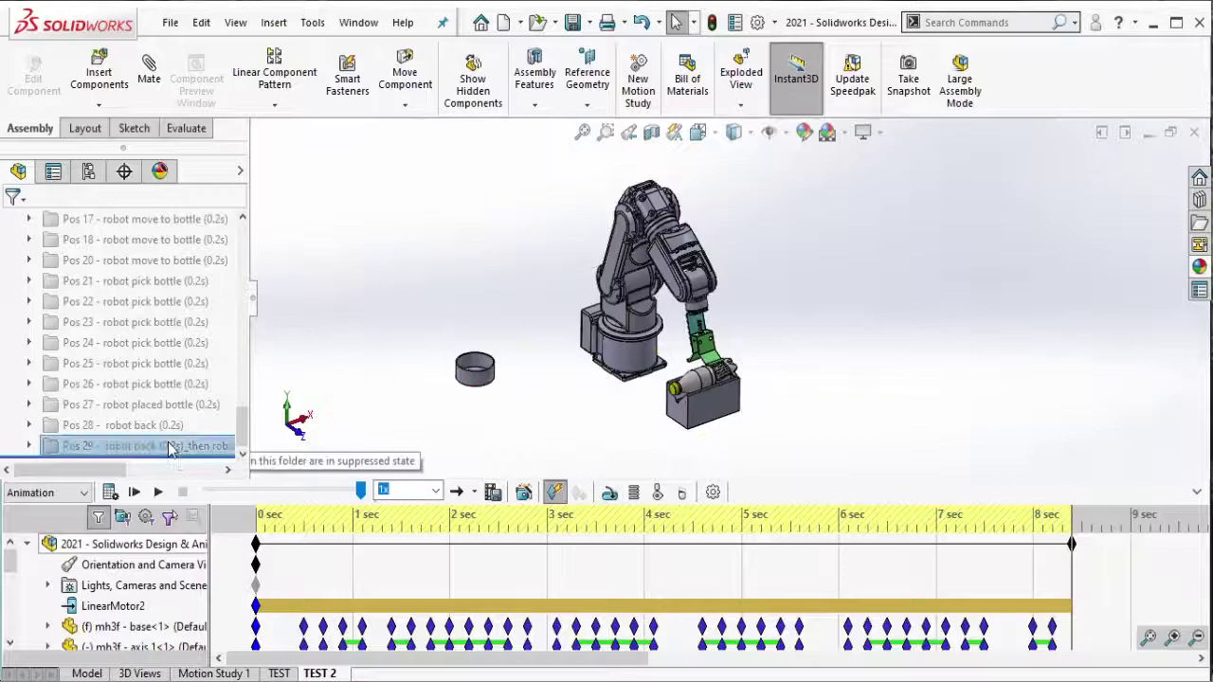
{"action": "left_click", "coordinate": [187, 396]}
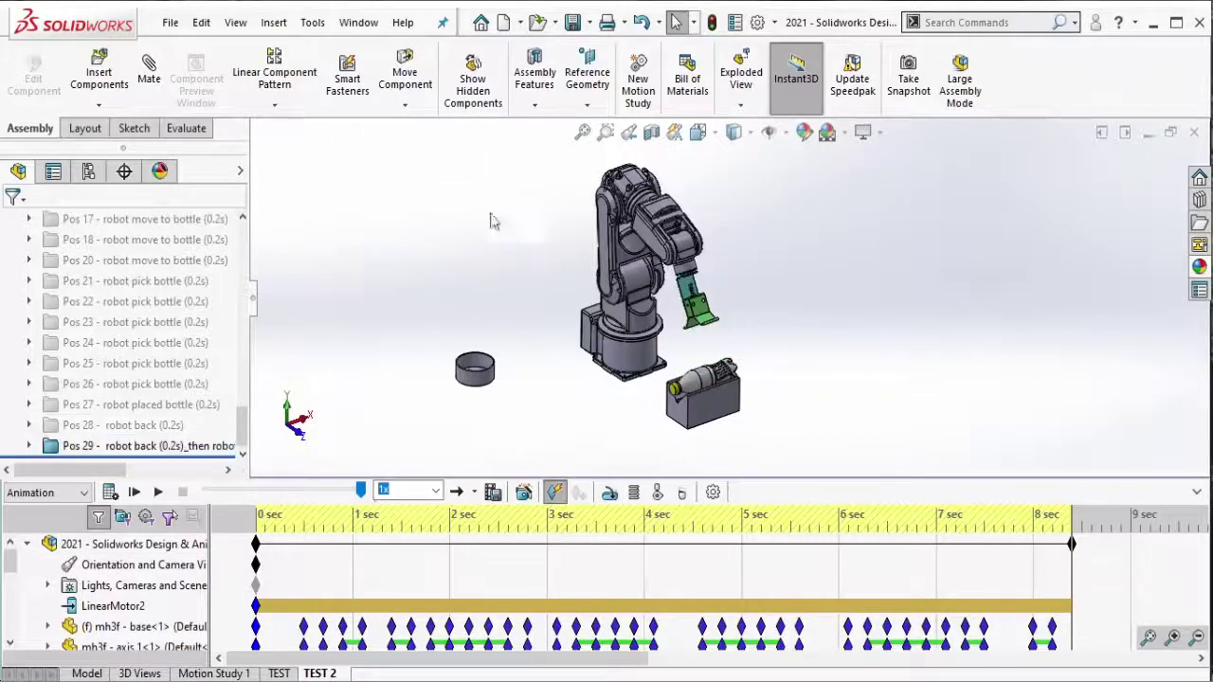
{"action": "left_click_drag", "start_coordinate": [356, 137], "coordinate": [823, 472]}
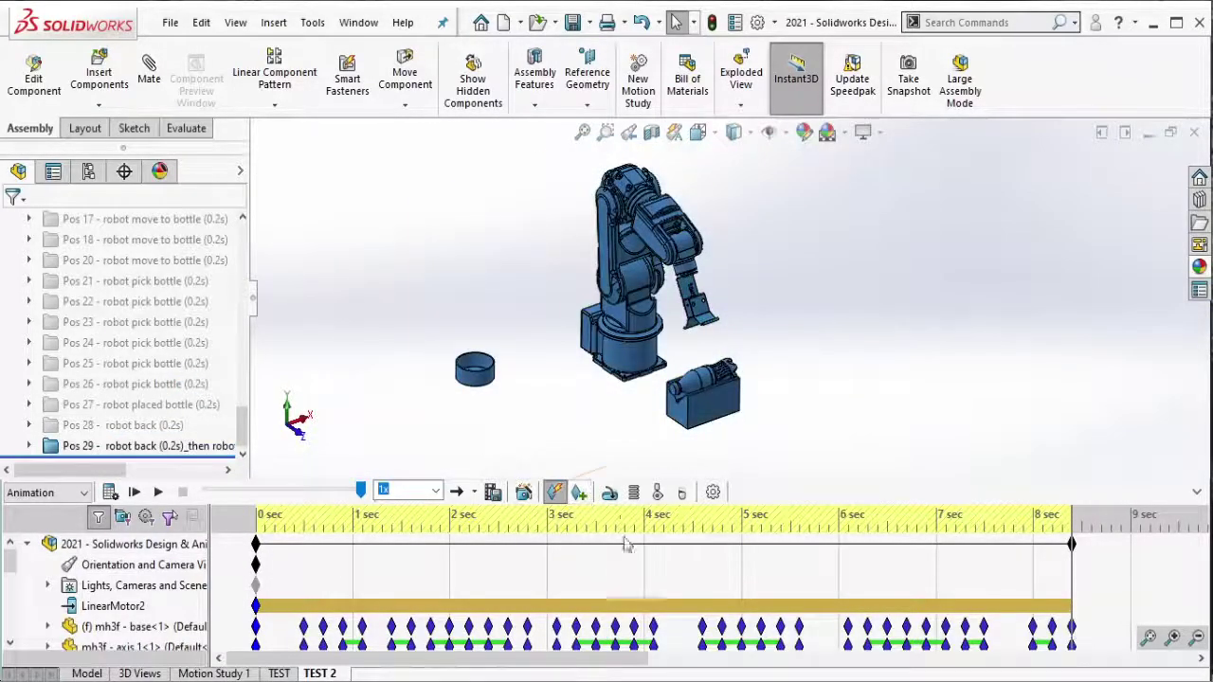
{"action": "key", "text": "alt+Tab"}
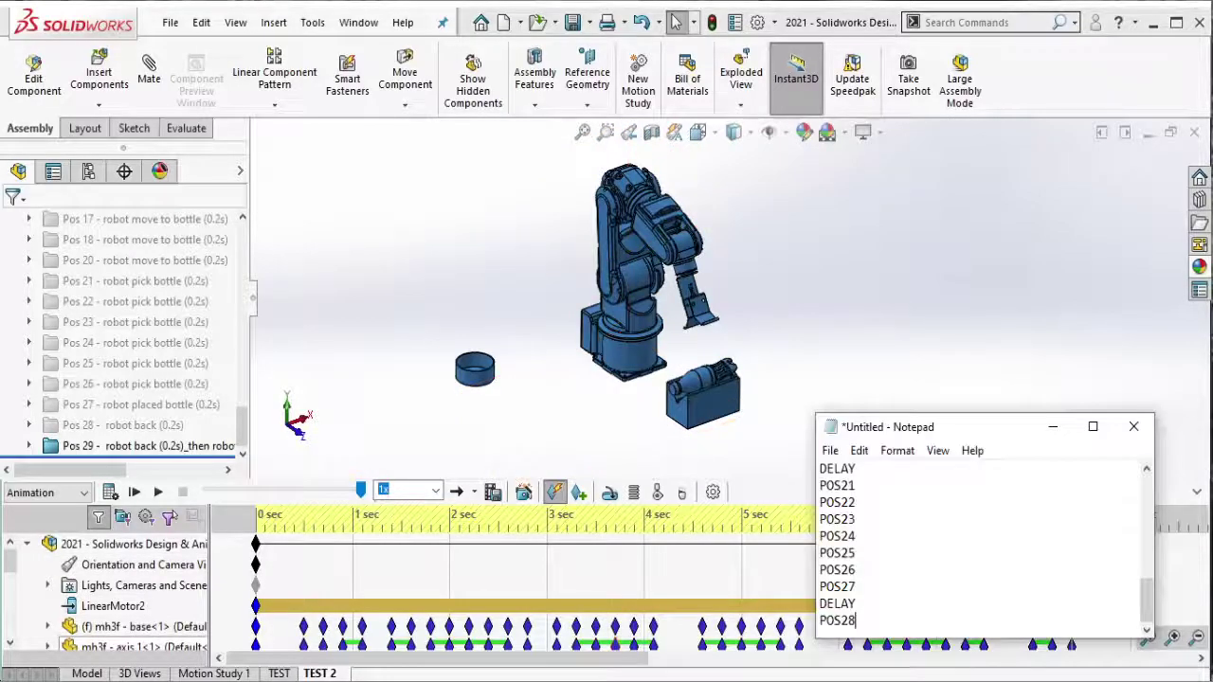
{"action": "key", "text": "Return"}
{"action": "type", "text": "POS29"}
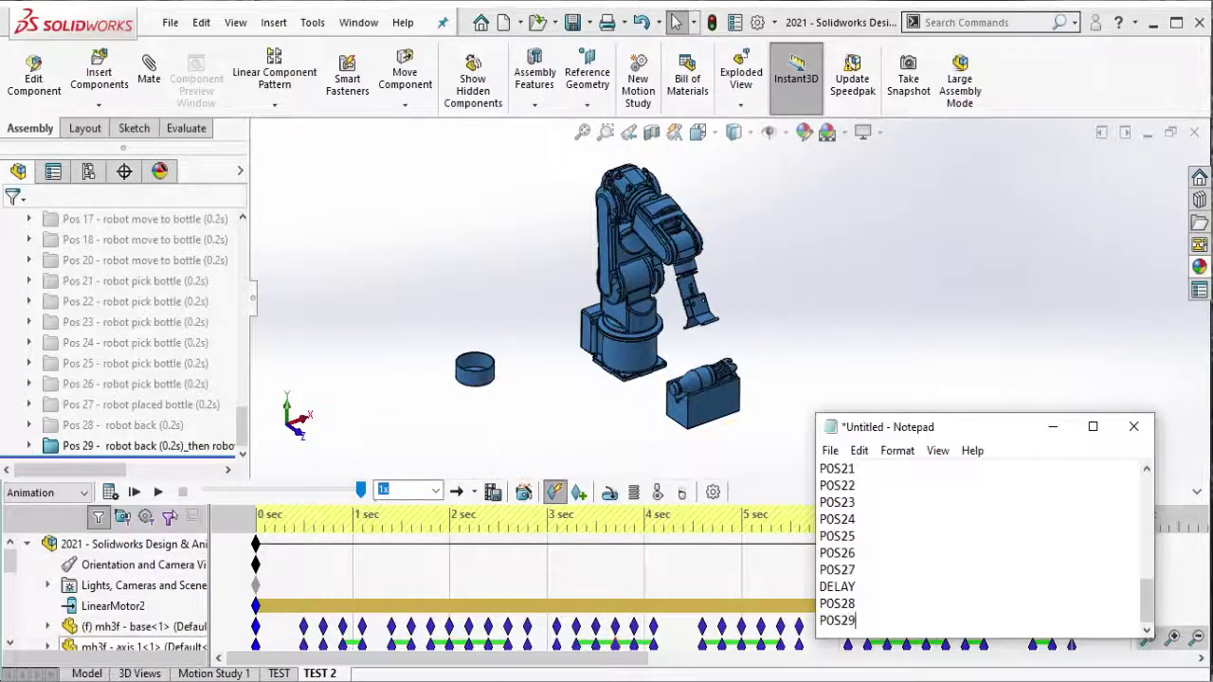
{"action": "left_click", "coordinate": [176, 446]}
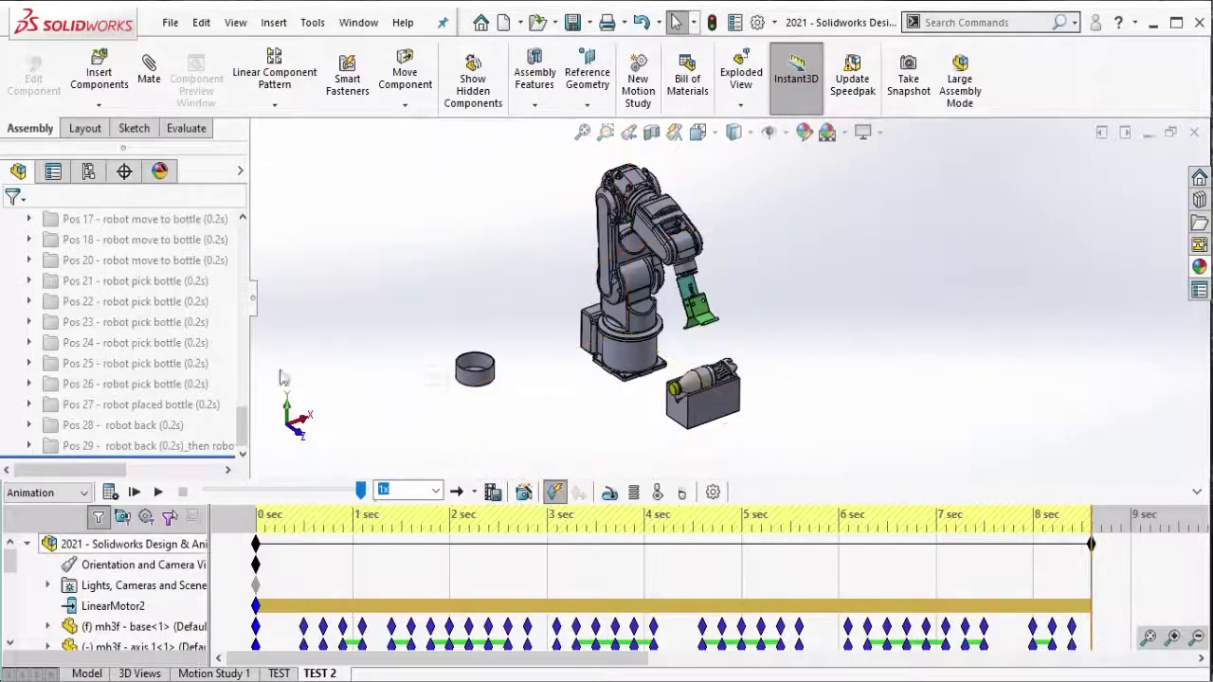
Step: Select the whole assembly and the 'robot initial pos' mate group
{"action": "scroll", "coordinate": [163, 327], "scroll_direction": "up", "scroll_amount": 3}
{"action": "scroll", "coordinate": [163, 330], "scroll_direction": "up", "scroll_amount": 3}
{"action": "scroll", "coordinate": [163, 331], "scroll_direction": "up", "scroll_amount": 2}
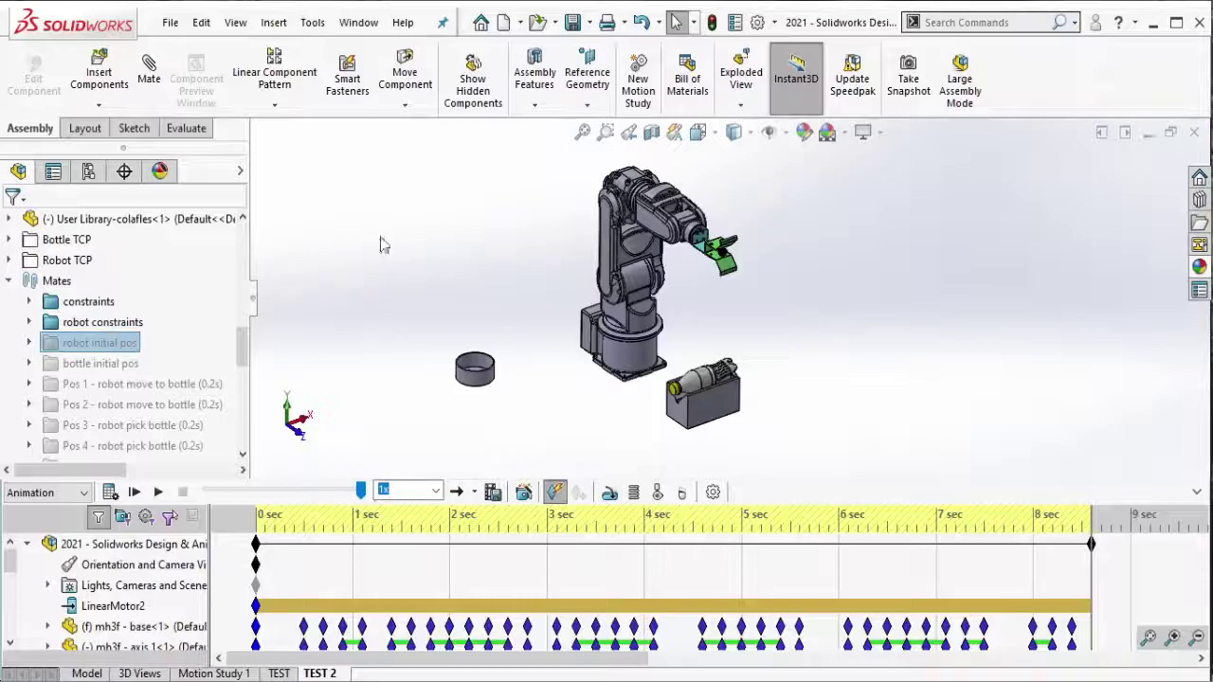
{"action": "left_click_drag", "start_coordinate": [345, 127], "coordinate": [836, 478]}
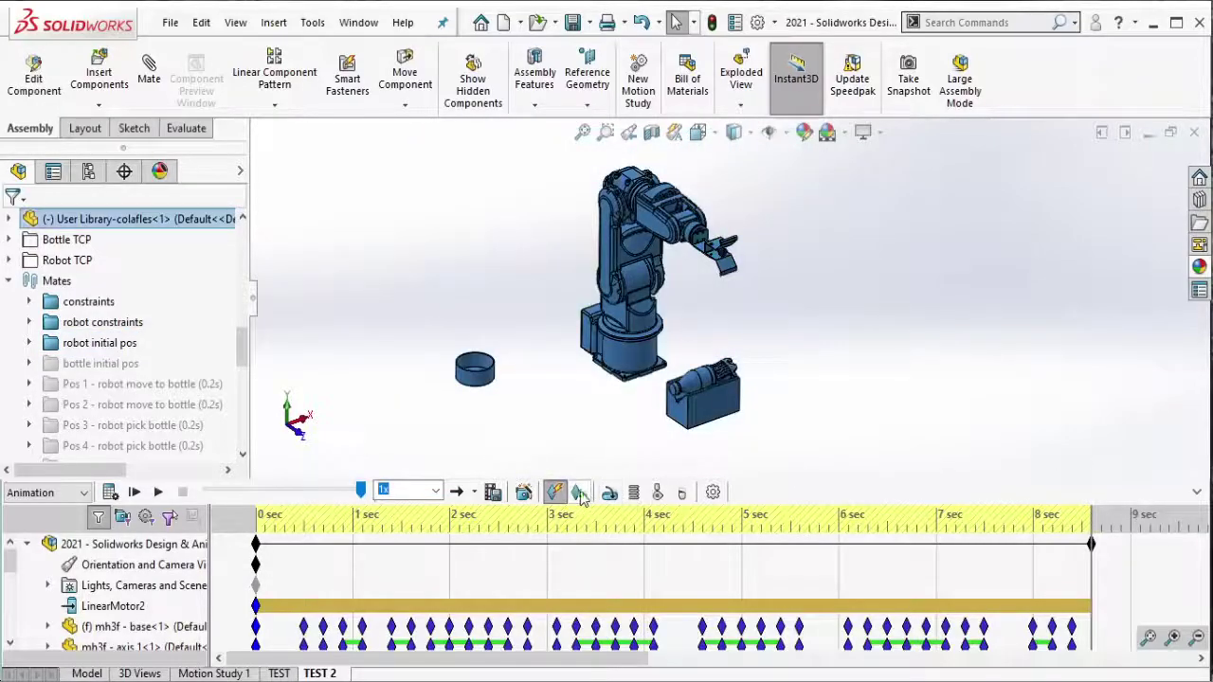
{"action": "left_click", "coordinate": [123, 347]}
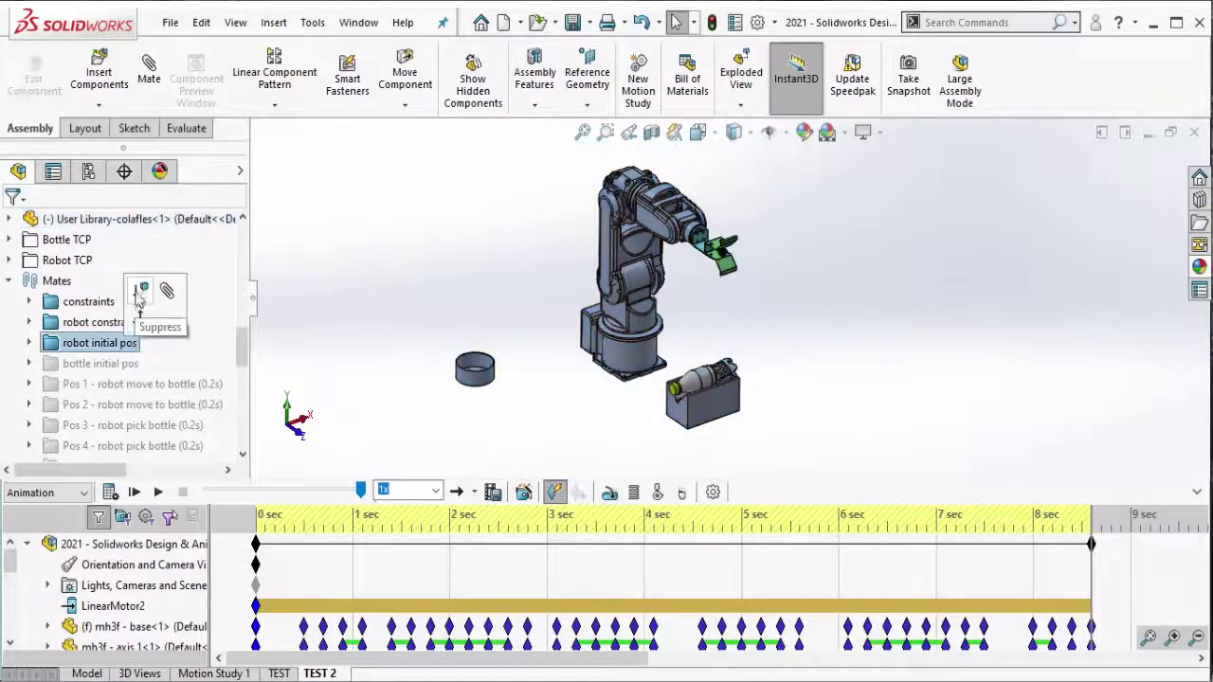
Step: Mark the ROBOT INITIAL POS line in the notes, minimize them and recalculate TEST 2
{"action": "key", "text": "alt+Tab"}
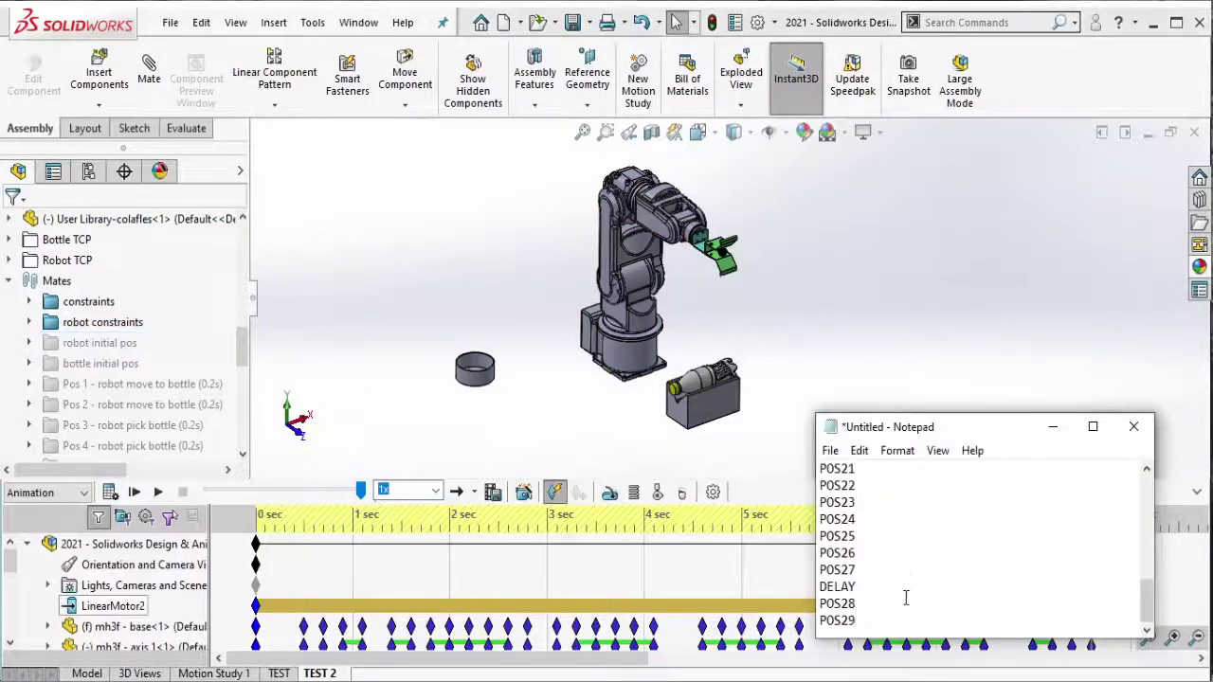
{"action": "scroll", "coordinate": [921, 557], "scroll_direction": "up", "scroll_amount": 2}
{"action": "scroll", "coordinate": [920, 557], "scroll_direction": "up", "scroll_amount": 1}
{"action": "left_click_drag", "start_coordinate": [949, 536], "coordinate": [821, 537]}
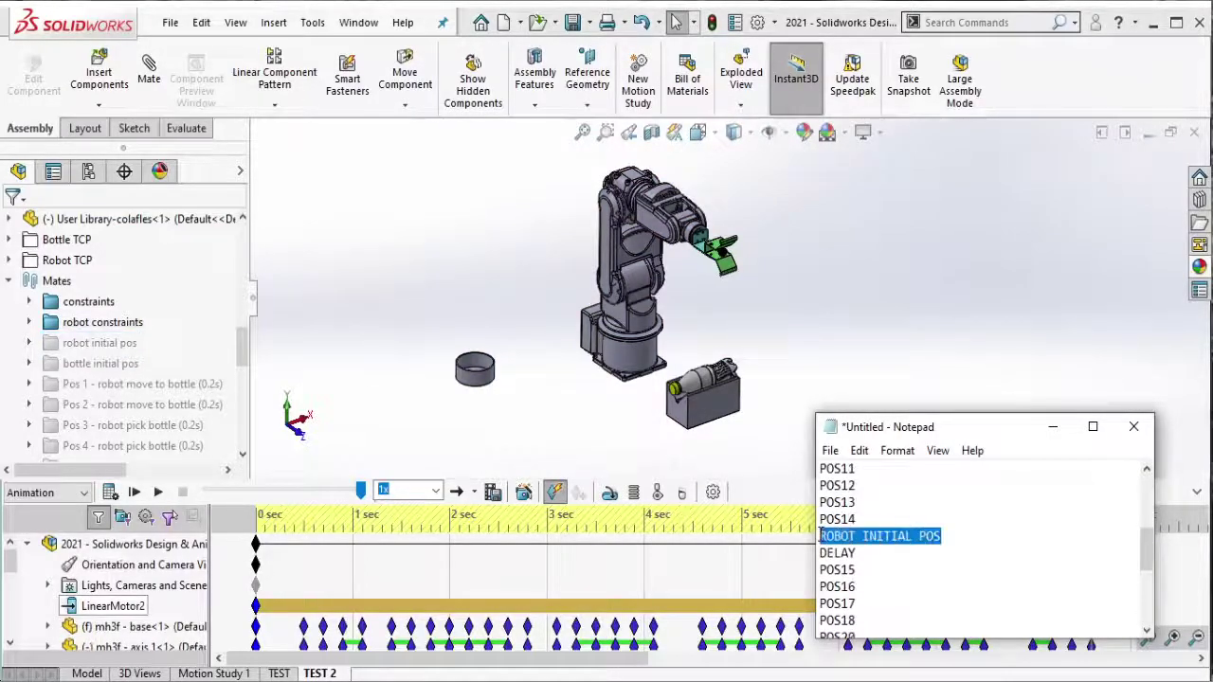
{"action": "scroll", "coordinate": [933, 564], "scroll_direction": "down", "scroll_amount": 3}
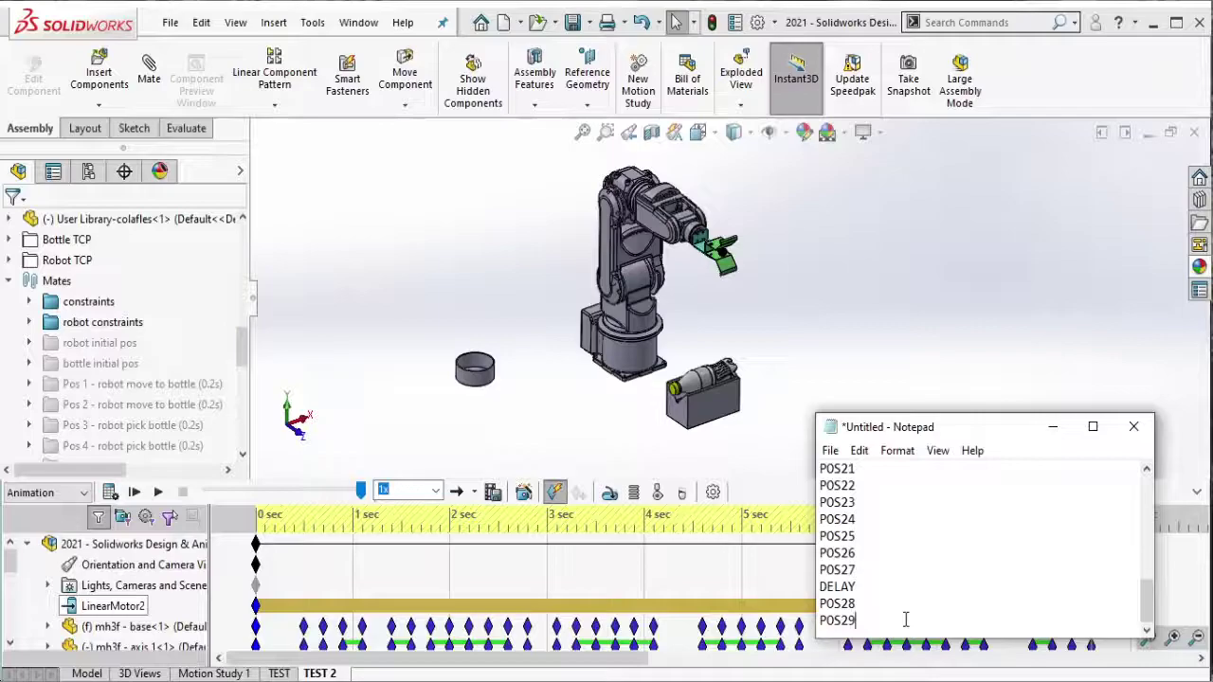
{"action": "left_click", "coordinate": [1052, 428]}
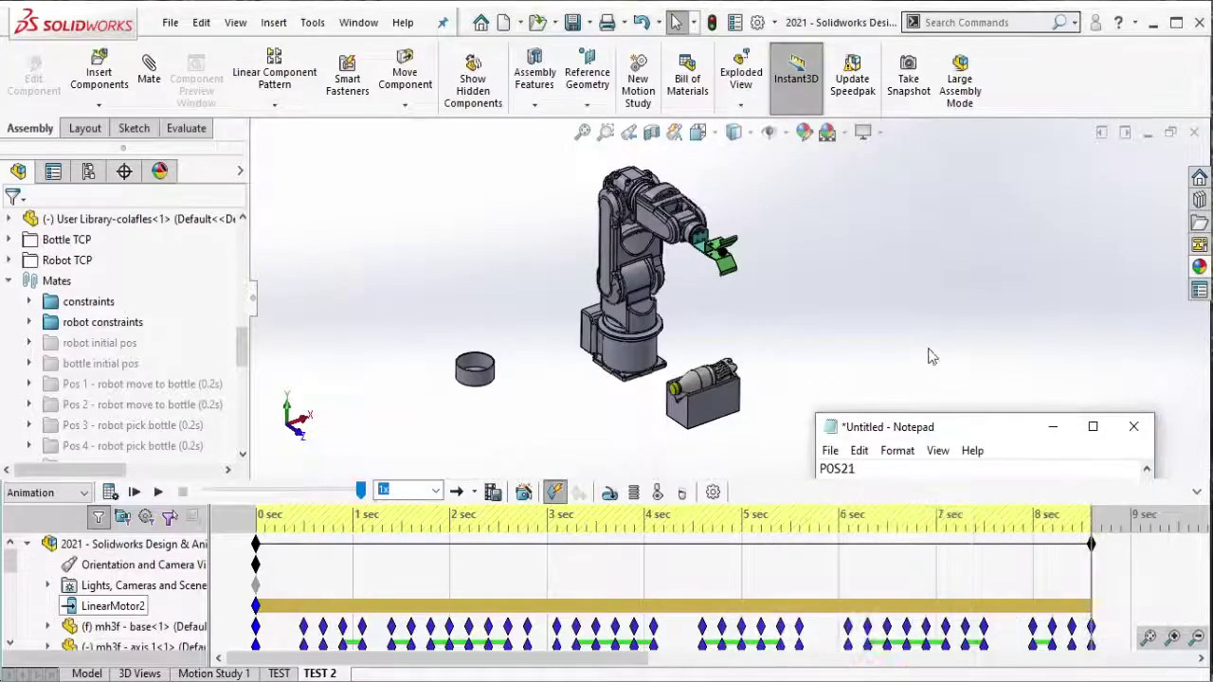
{"action": "left_click", "coordinate": [110, 492]}
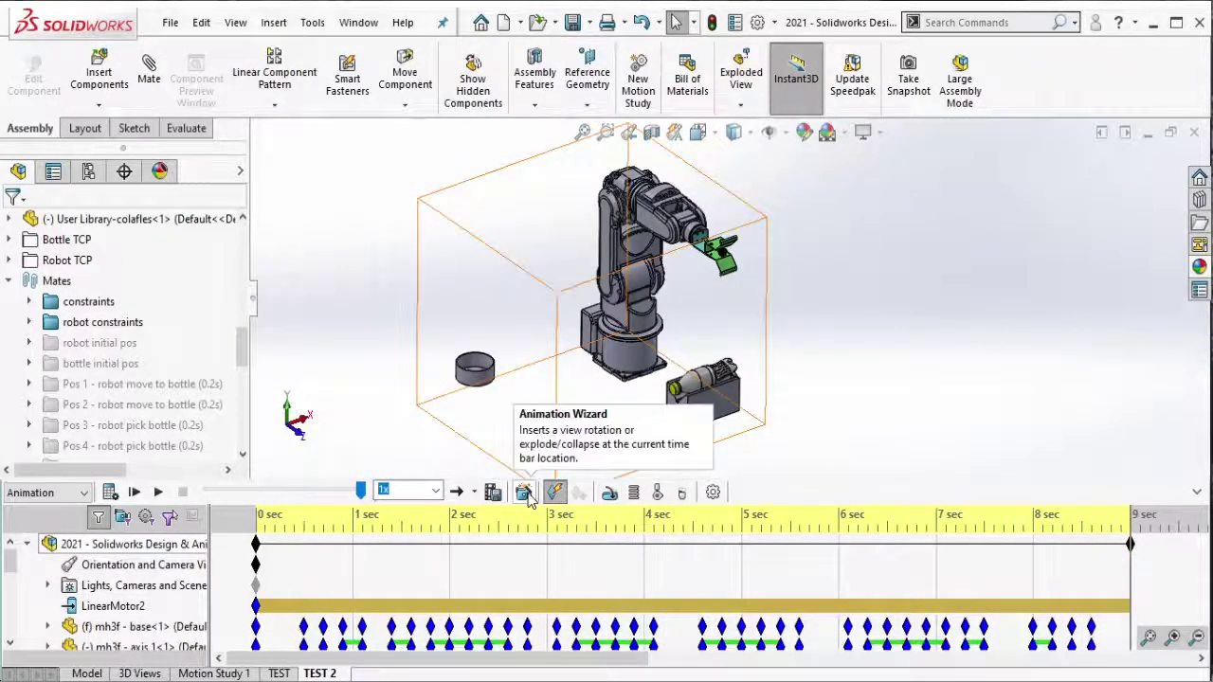
Step: Place a camera view key near 0.5 sec on the Orientation and Camera Views row
{"action": "right_click", "coordinate": [185, 573]}
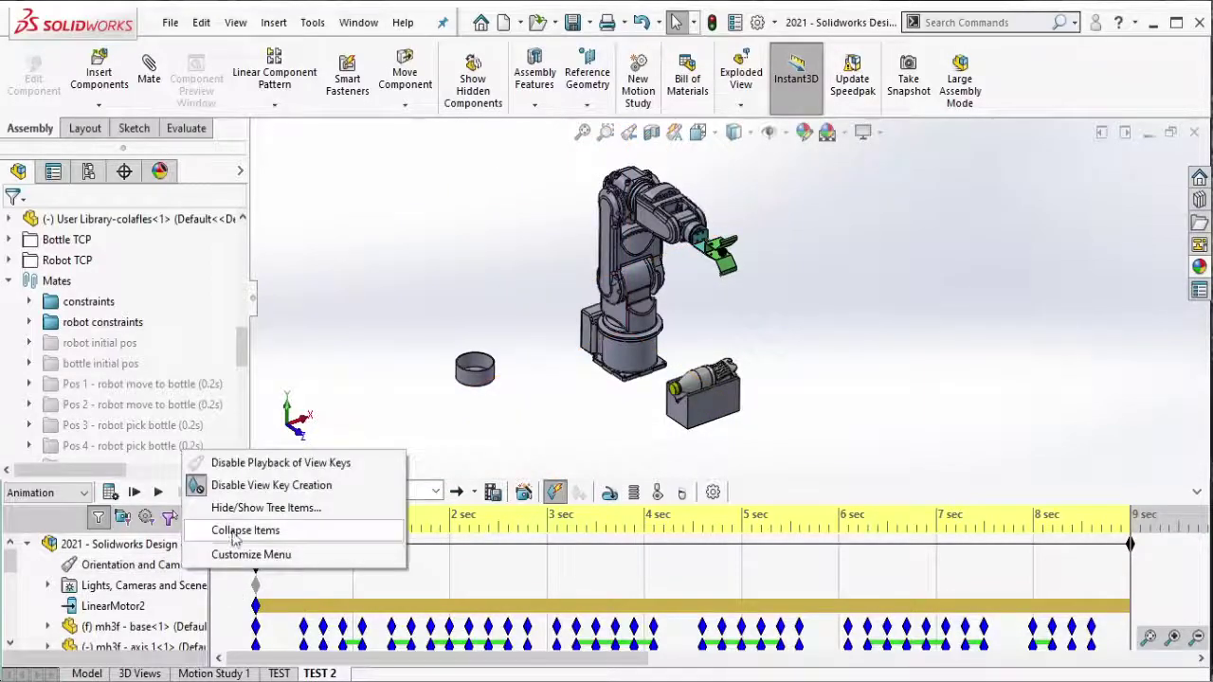
{"action": "left_click", "coordinate": [271, 486]}
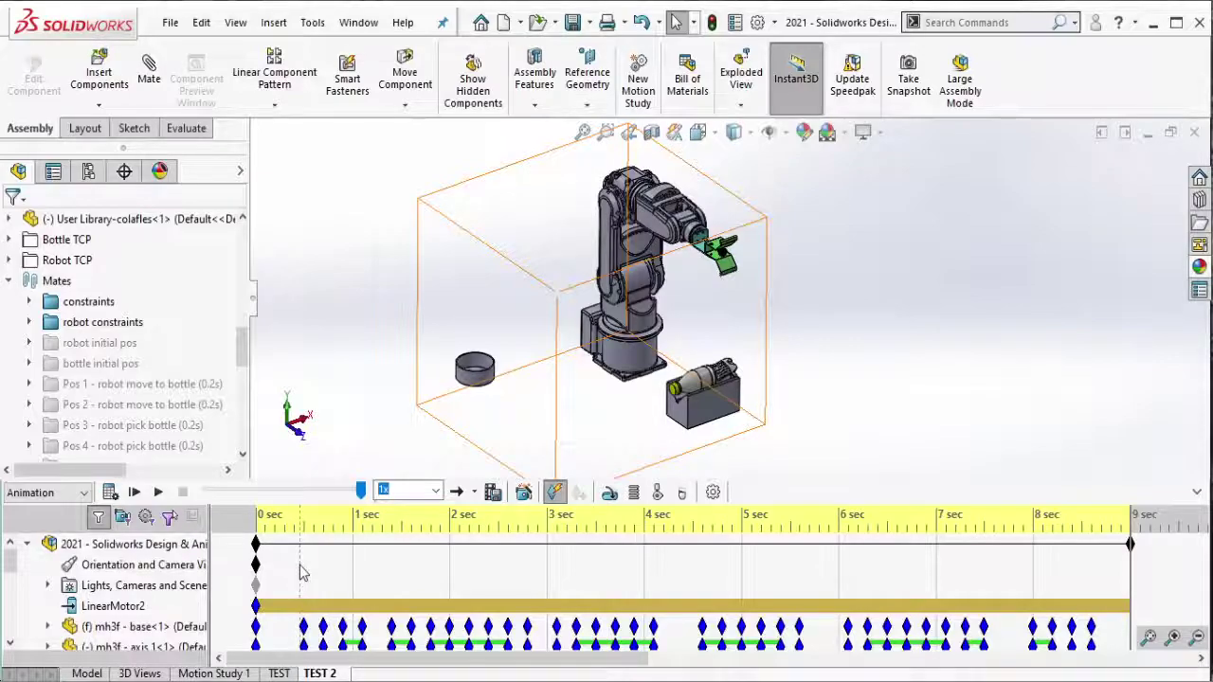
{"action": "right_click", "coordinate": [300, 572]}
{"action": "left_click", "coordinate": [351, 477]}
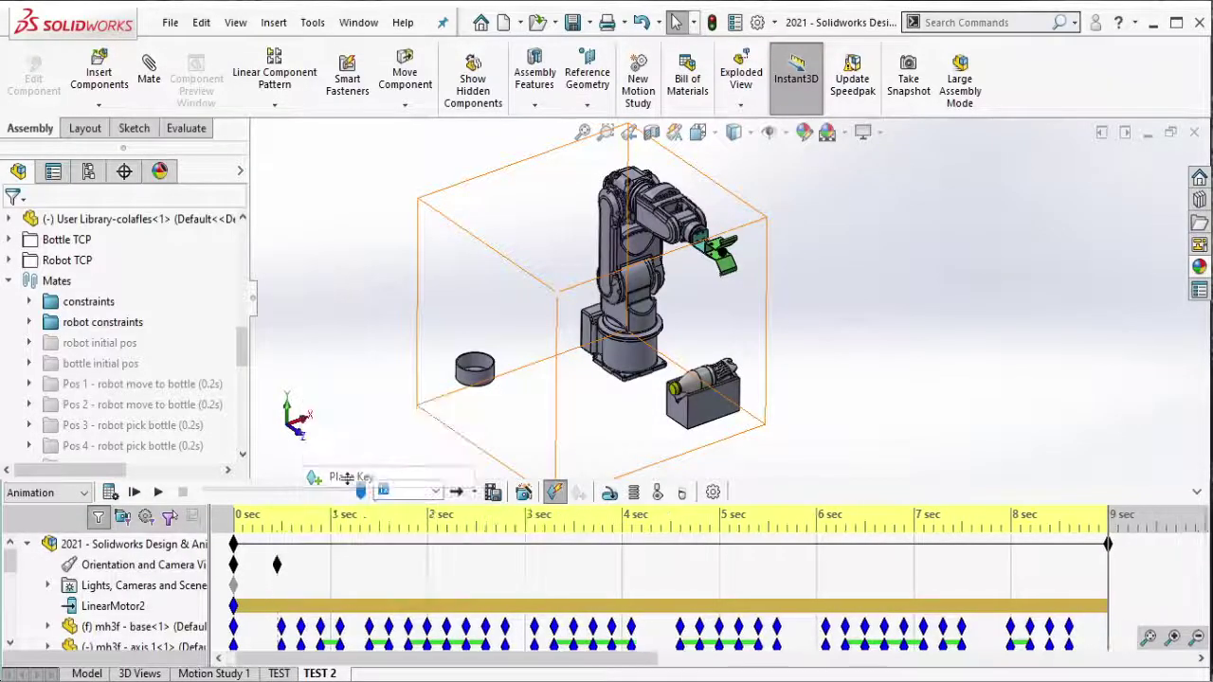
{"action": "left_click", "coordinate": [283, 570]}
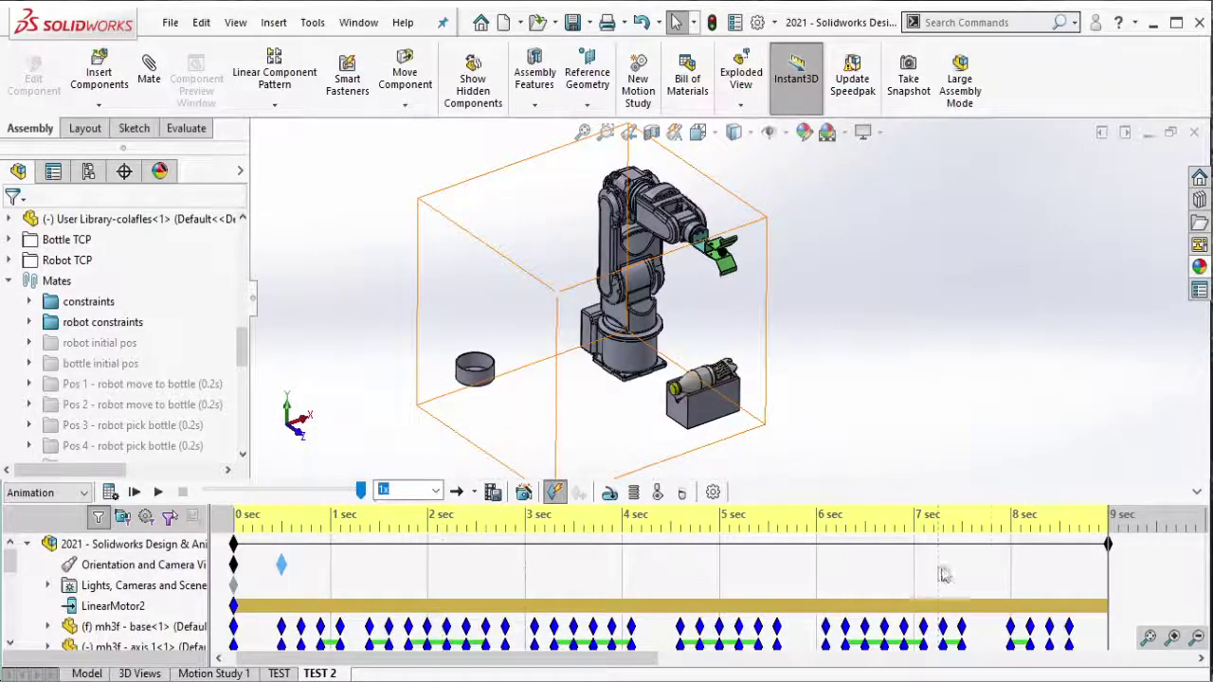
Step: Place a second camera view key near 8.6 sec and move the time bar there
{"action": "right_click", "coordinate": [1072, 574]}
{"action": "left_click", "coordinate": [1067, 480]}
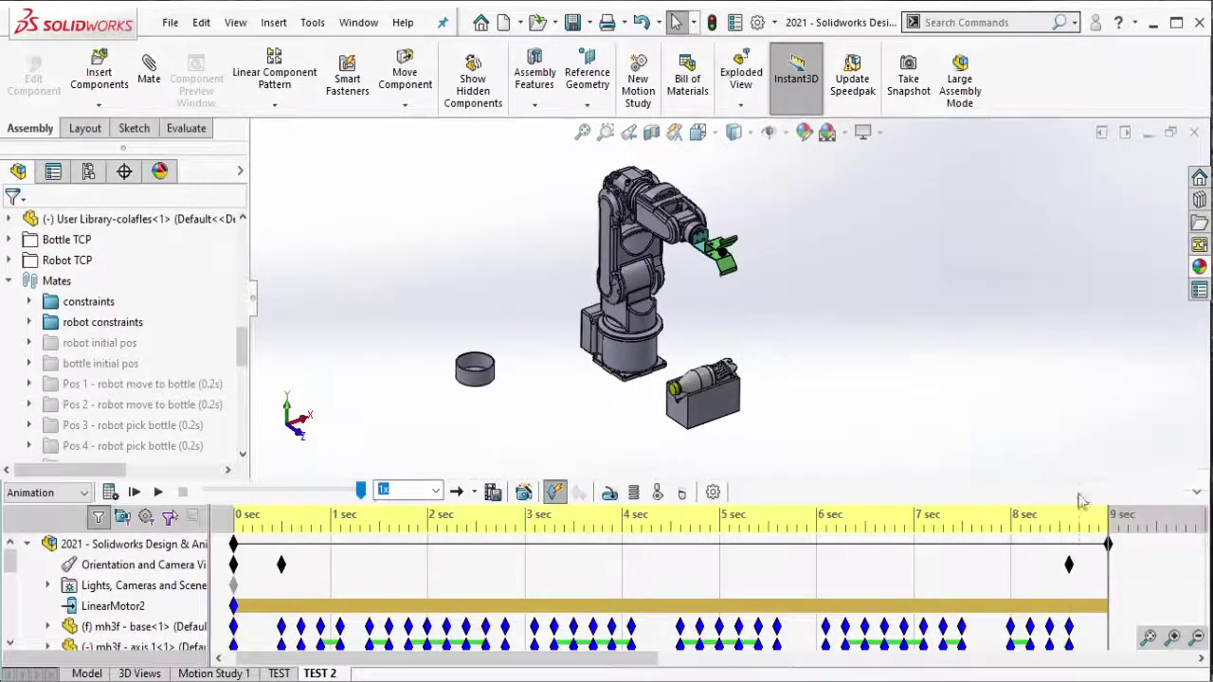
{"action": "left_click", "coordinate": [1068, 591]}
{"action": "right_click", "coordinate": [148, 568]}
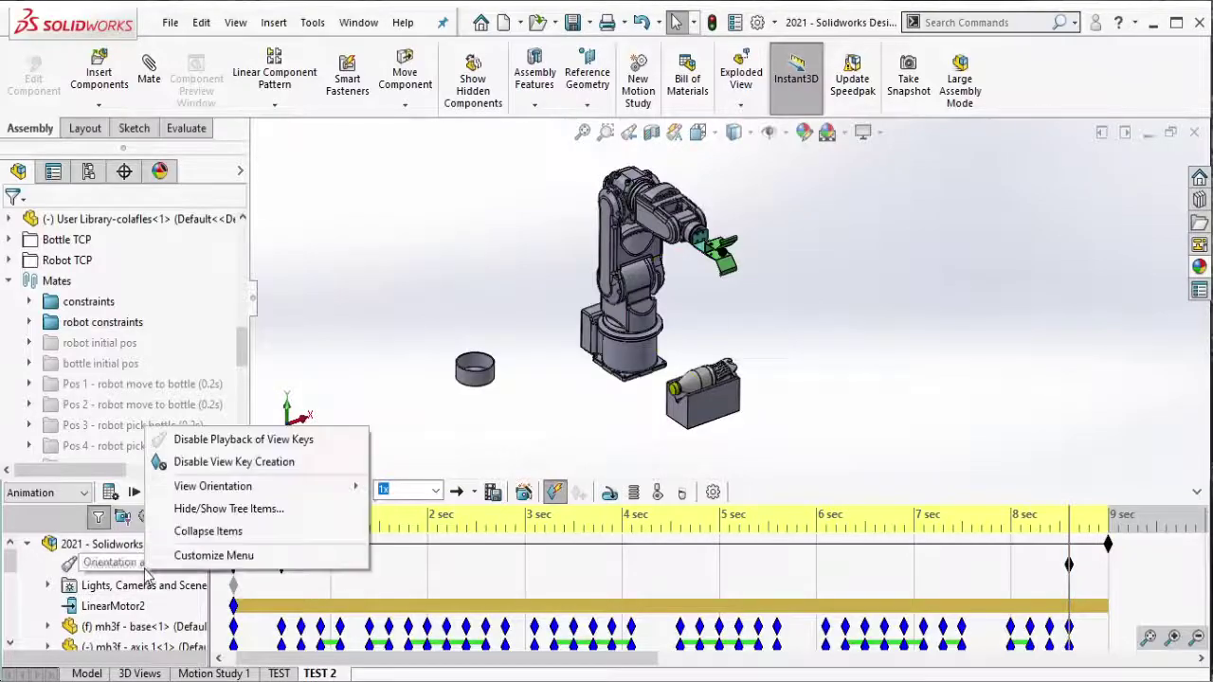
{"action": "left_click", "coordinate": [418, 276]}
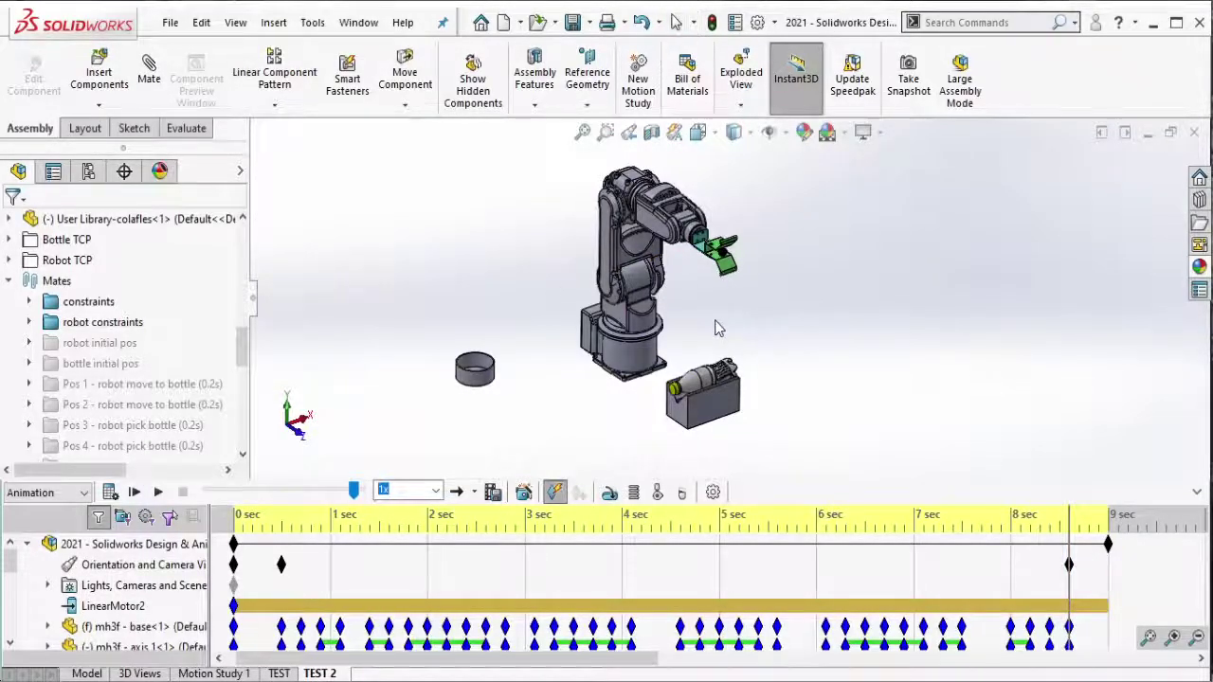
Step: Rotate the model for the 8.6 sec camera angle, disable view key creation, play TEST 2 and save
{"action": "middle_click_drag", "start_coordinate": [718, 328], "coordinate": [779, 340]}
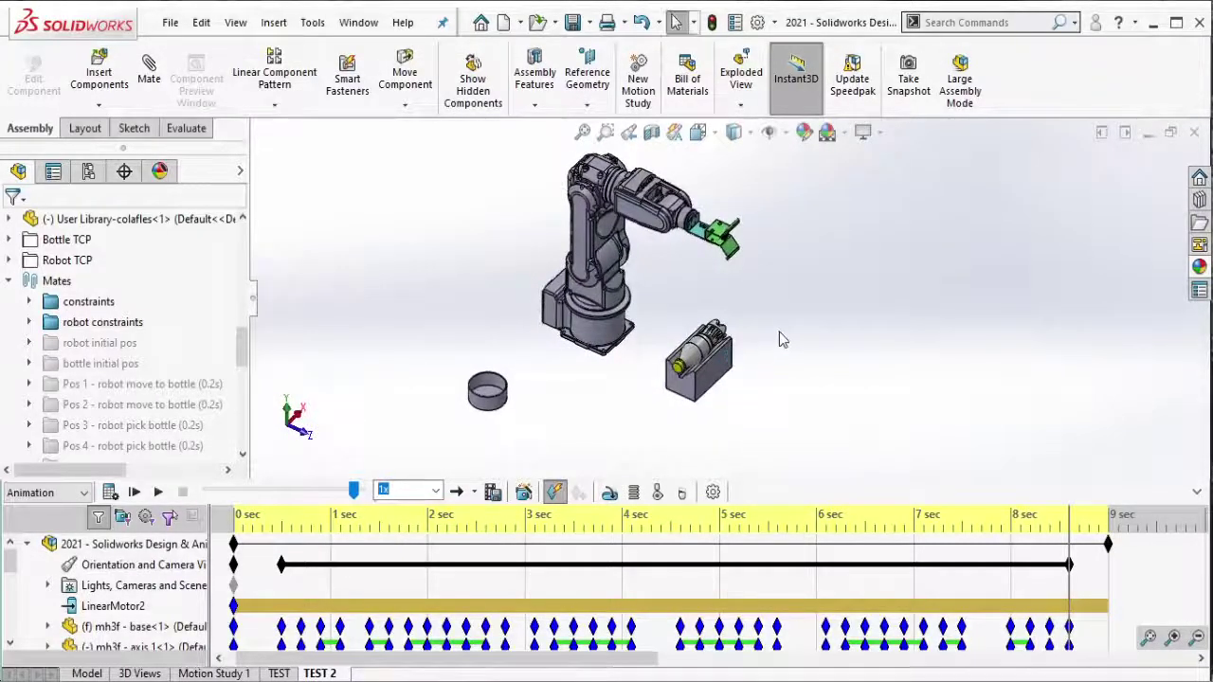
{"action": "middle_click_drag", "start_coordinate": [786, 334], "coordinate": [796, 325]}
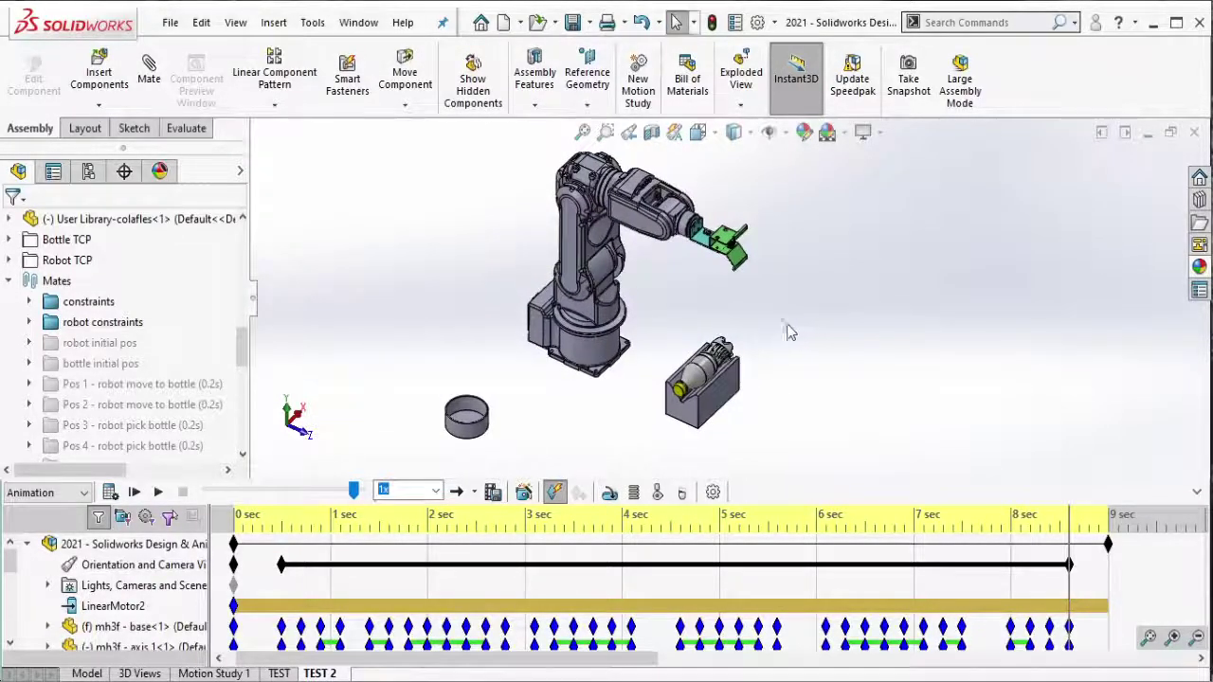
{"action": "right_click", "coordinate": [199, 574]}
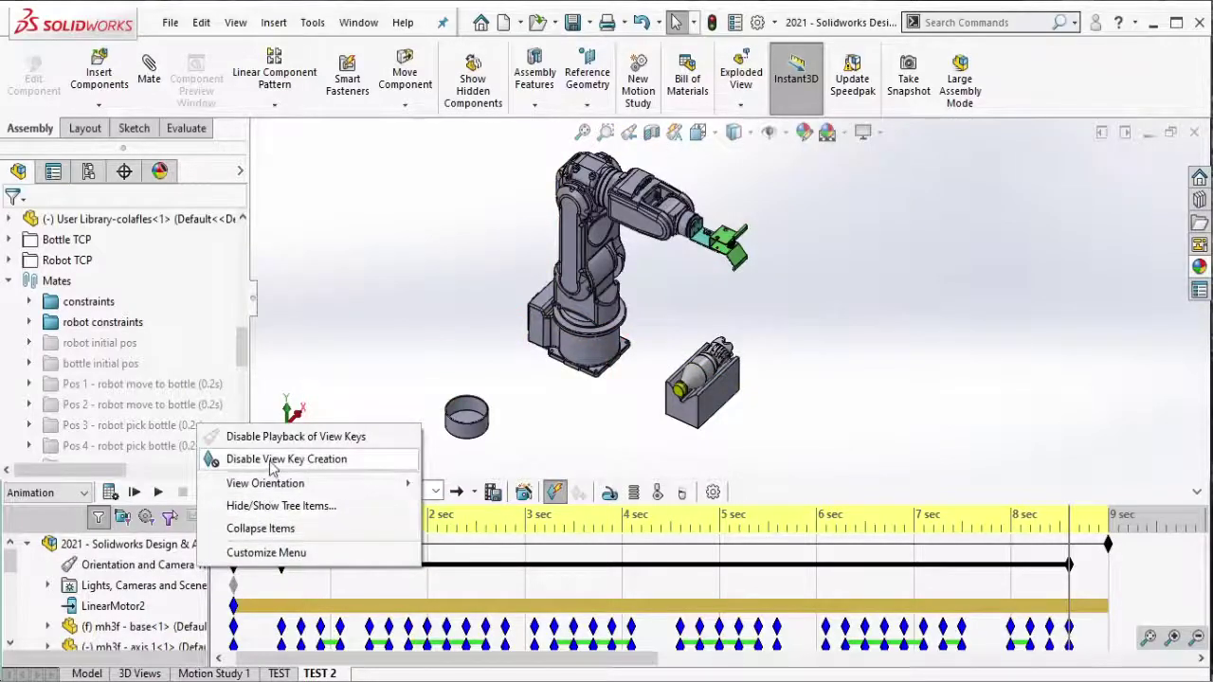
{"action": "left_click", "coordinate": [237, 458]}
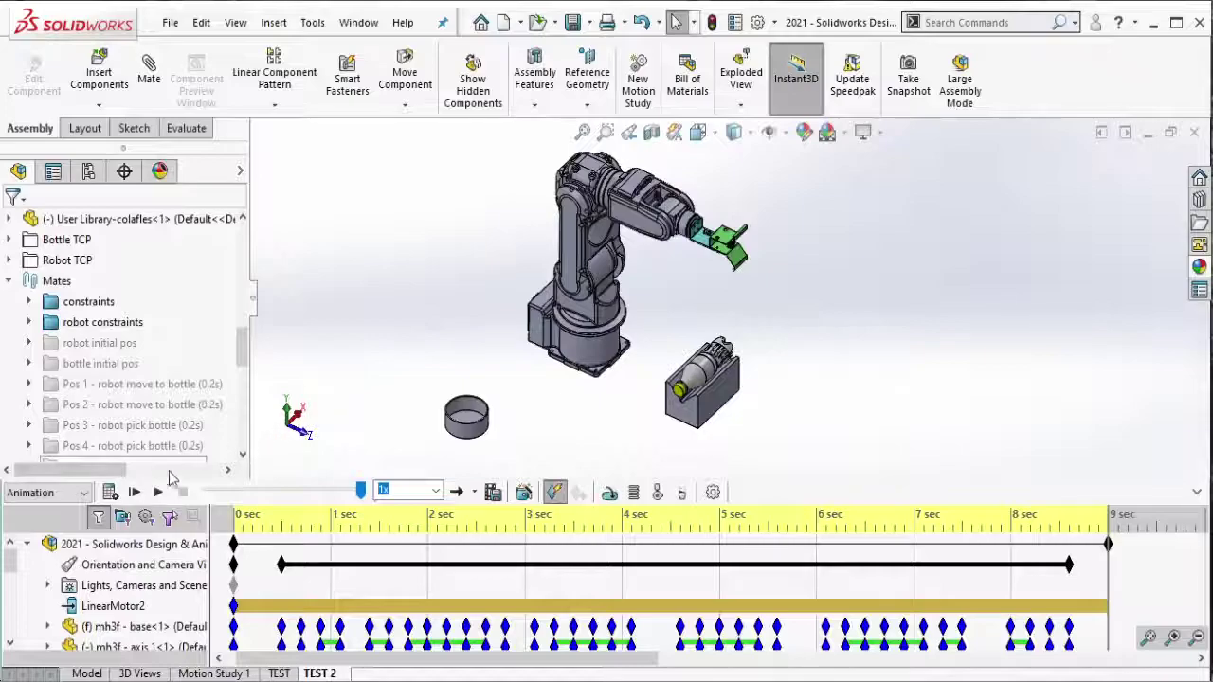
{"action": "left_click", "coordinate": [160, 493]}
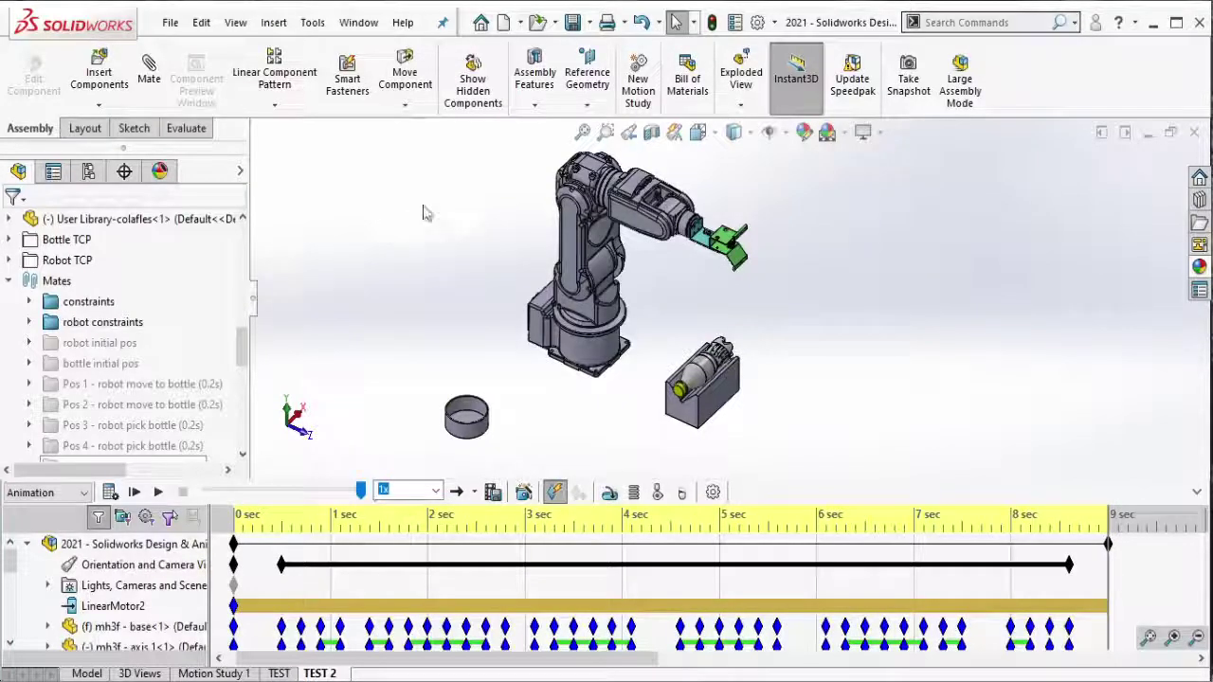
{"action": "left_click", "coordinate": [573, 22]}
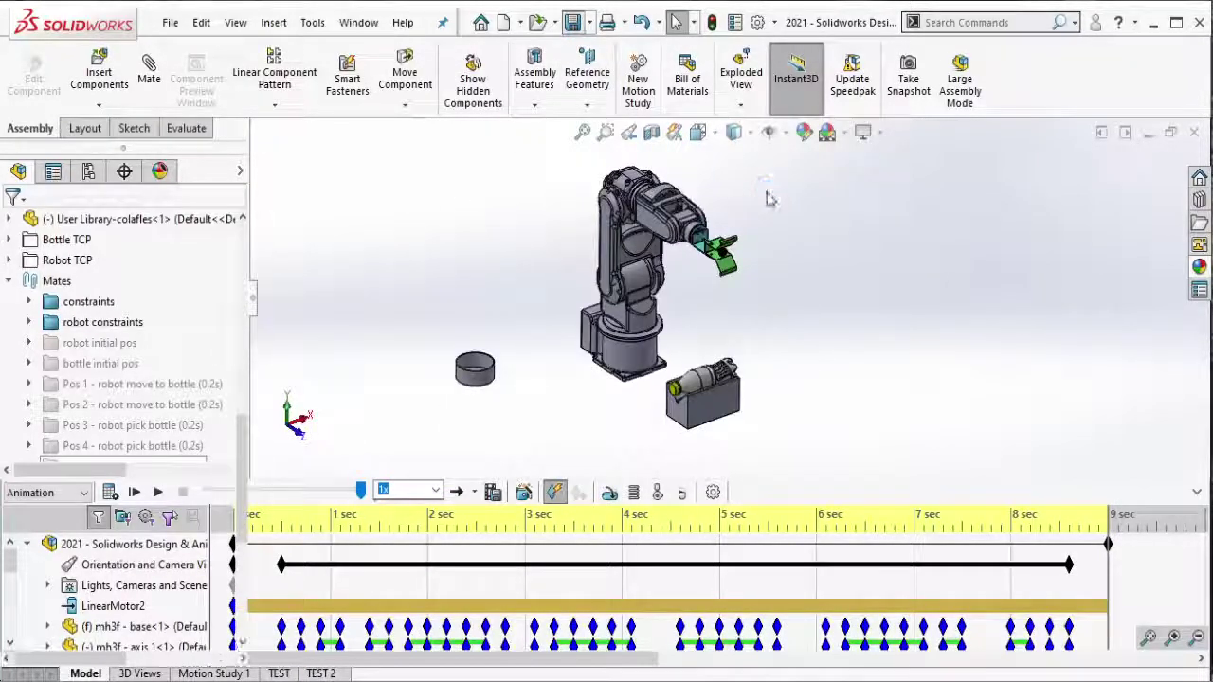